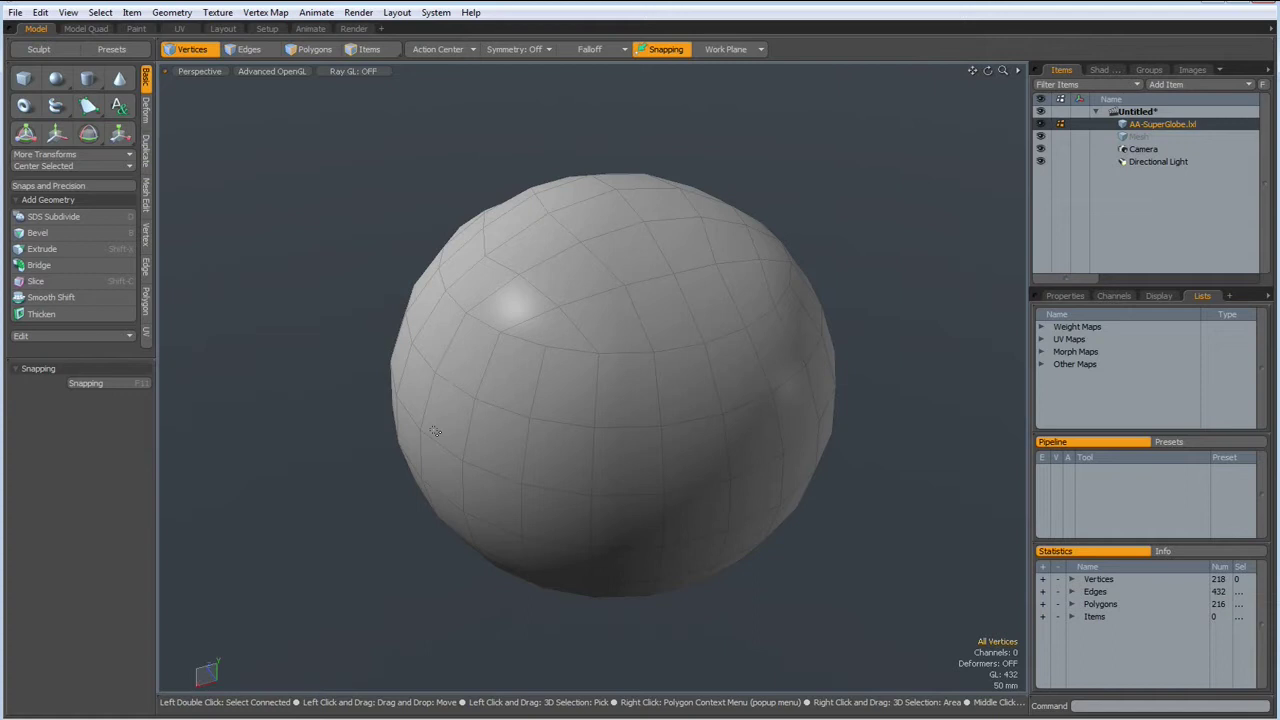
- Create a sphere in the empty mesh layer and subdivide it twice
left_click(1124, 137)
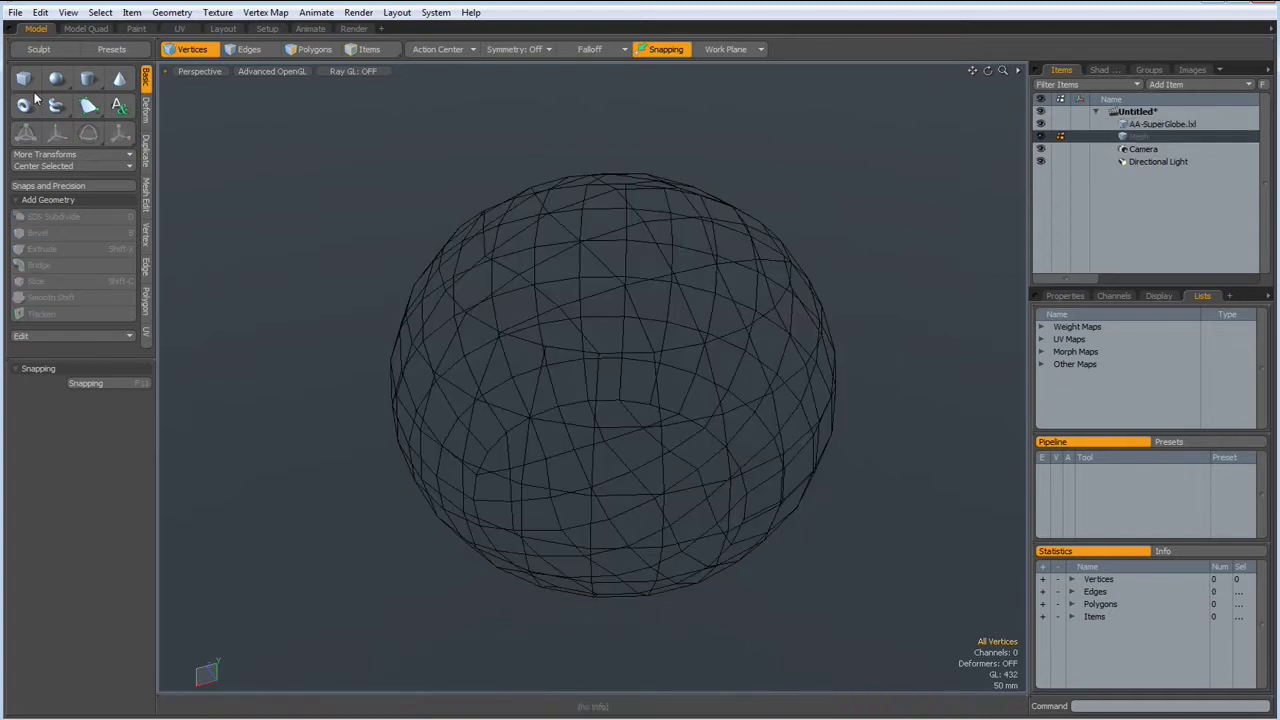
left_click(58, 80)
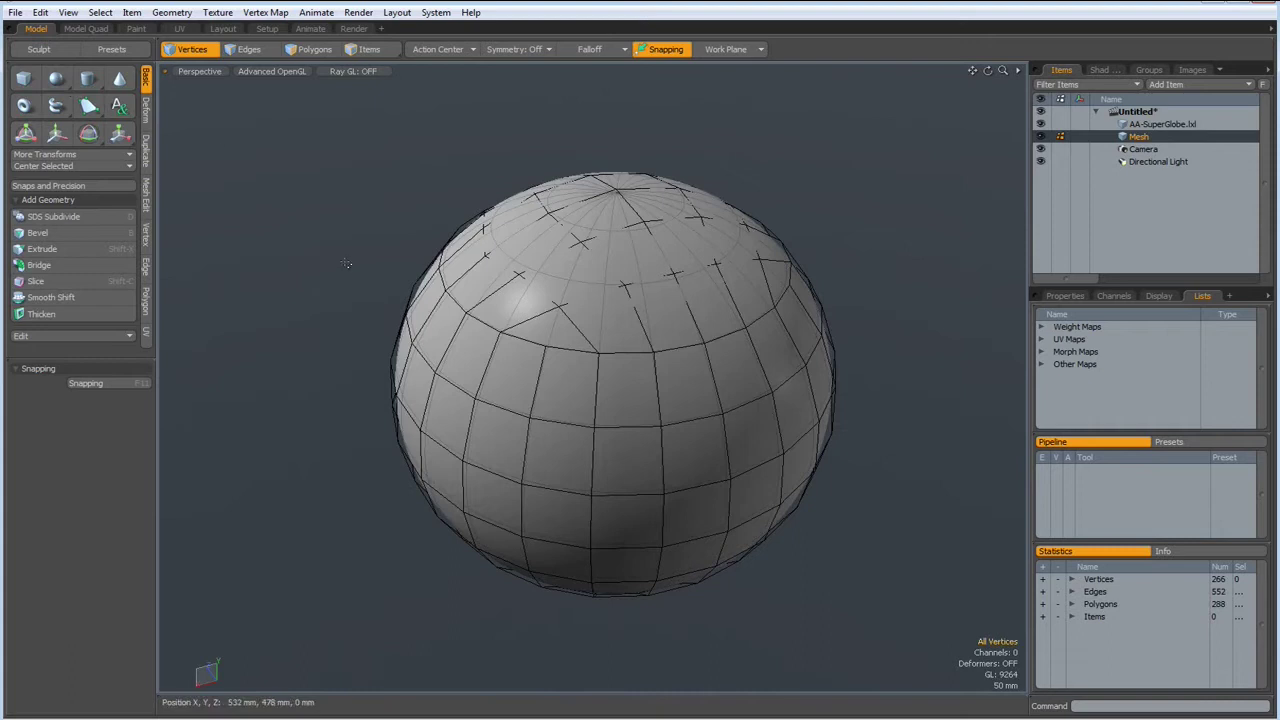
key("d")
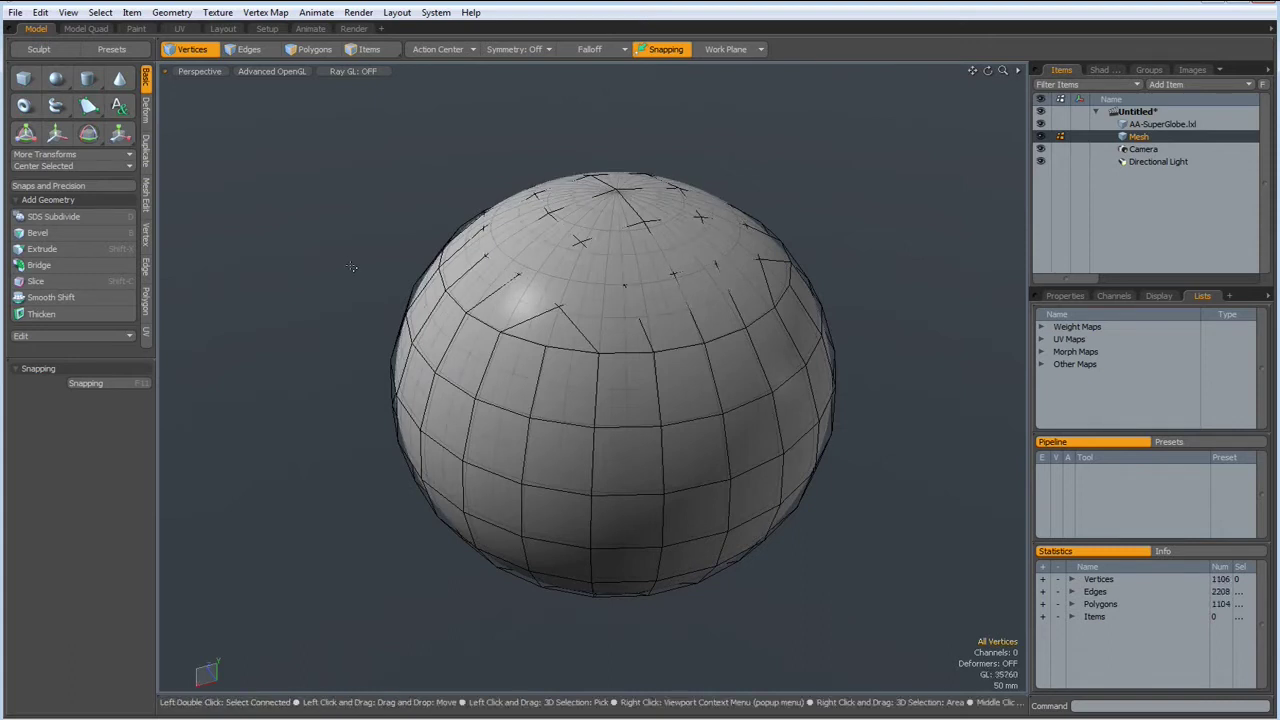
key("d")
- Rename the new sphere's layer to BG and move it above AA-SuperGlobe.lxl
right_click(1142, 136)
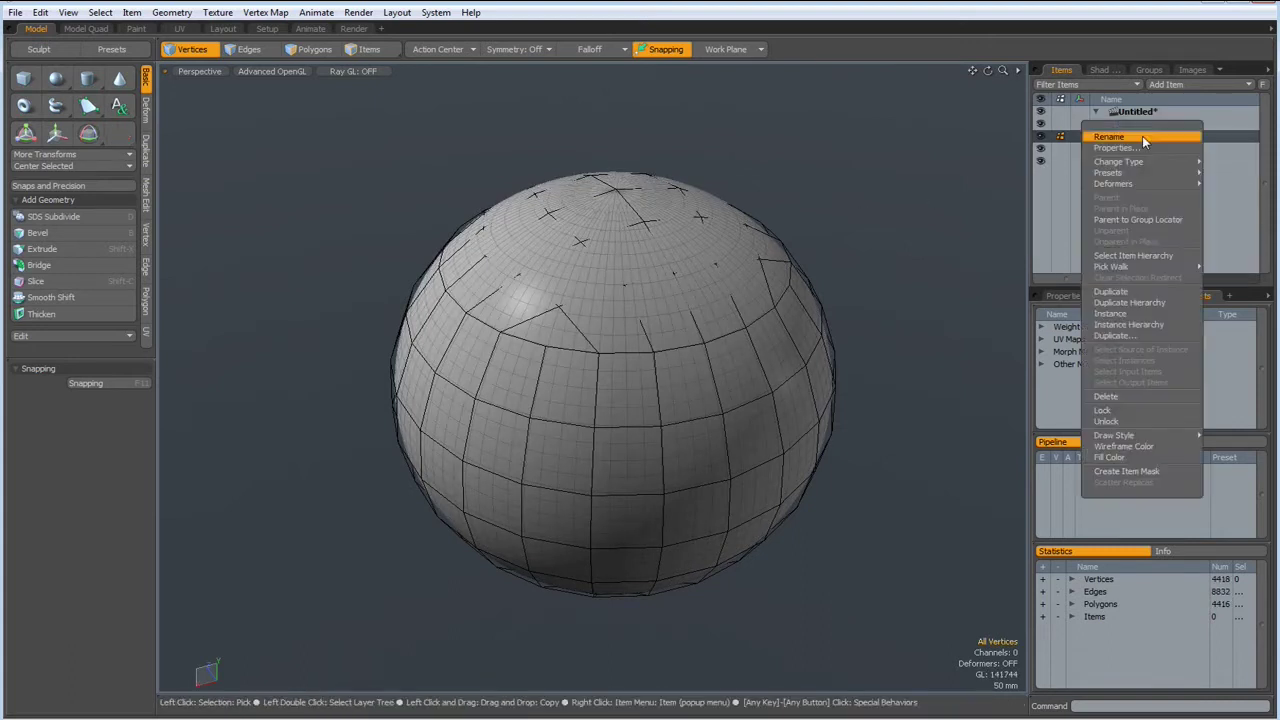
left_click(1142, 136)
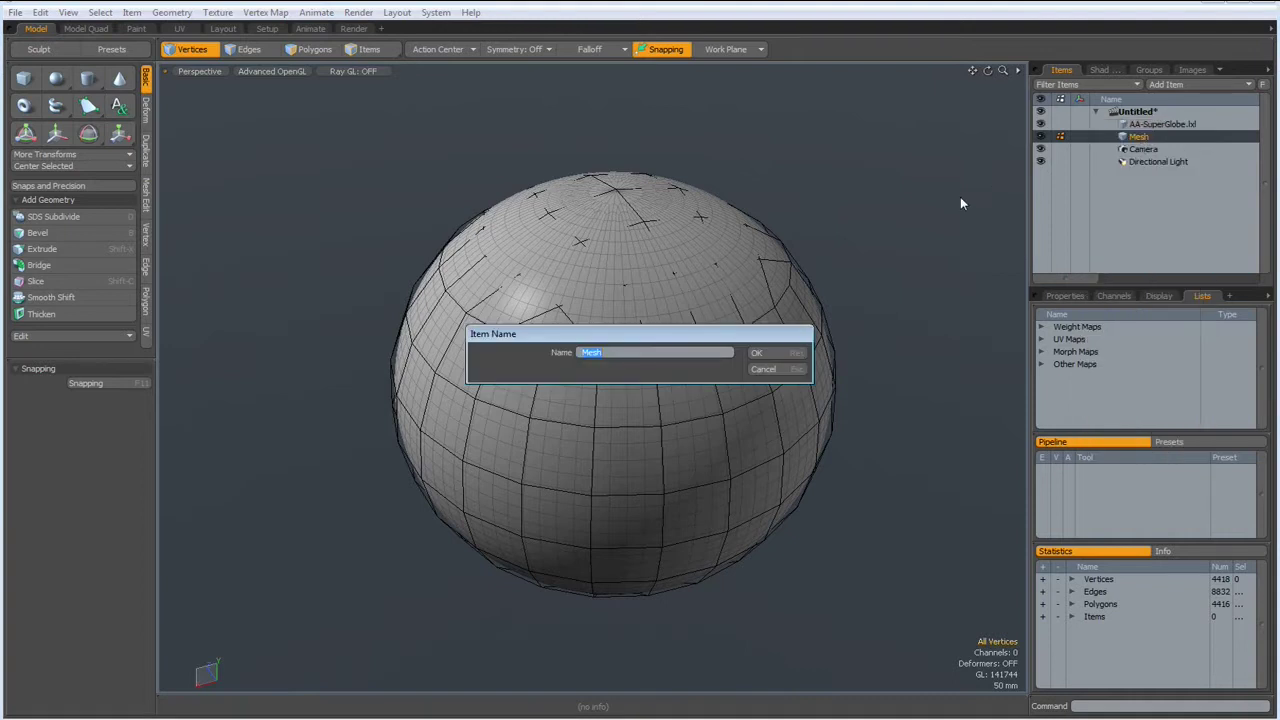
type("BG")
left_click(775, 354)
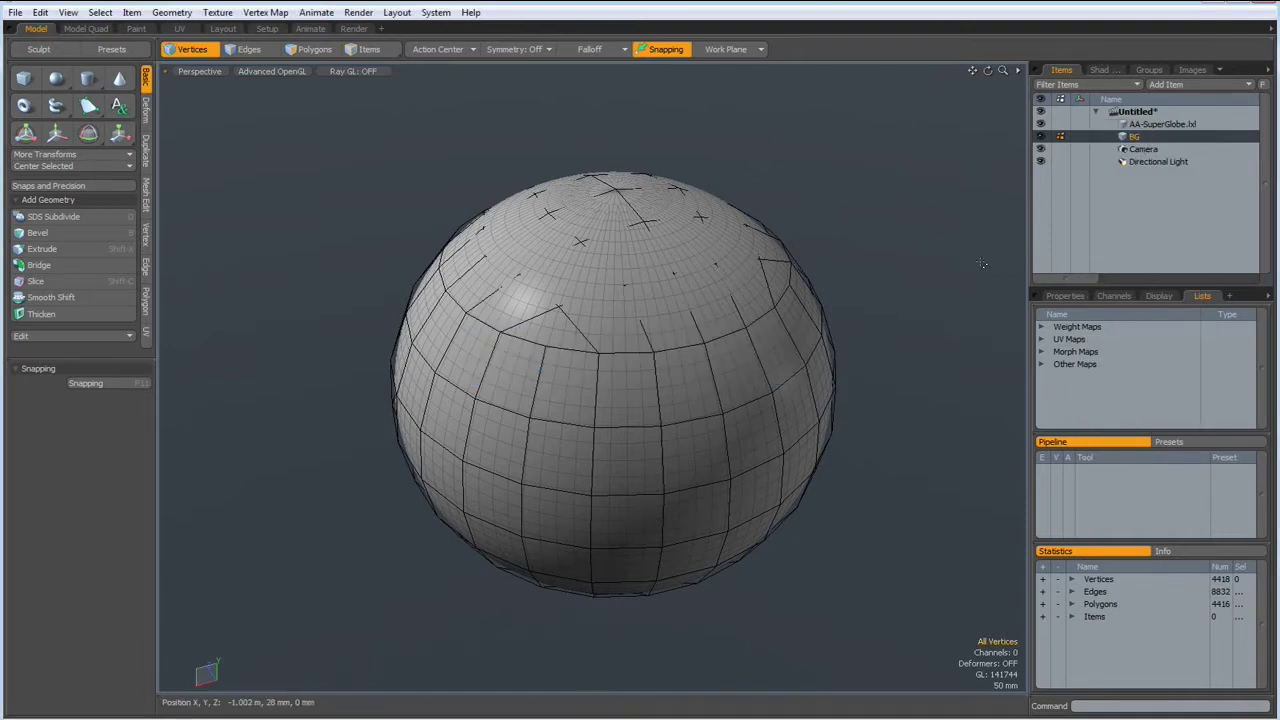
left_click_drag(1127, 138, 1139, 122)
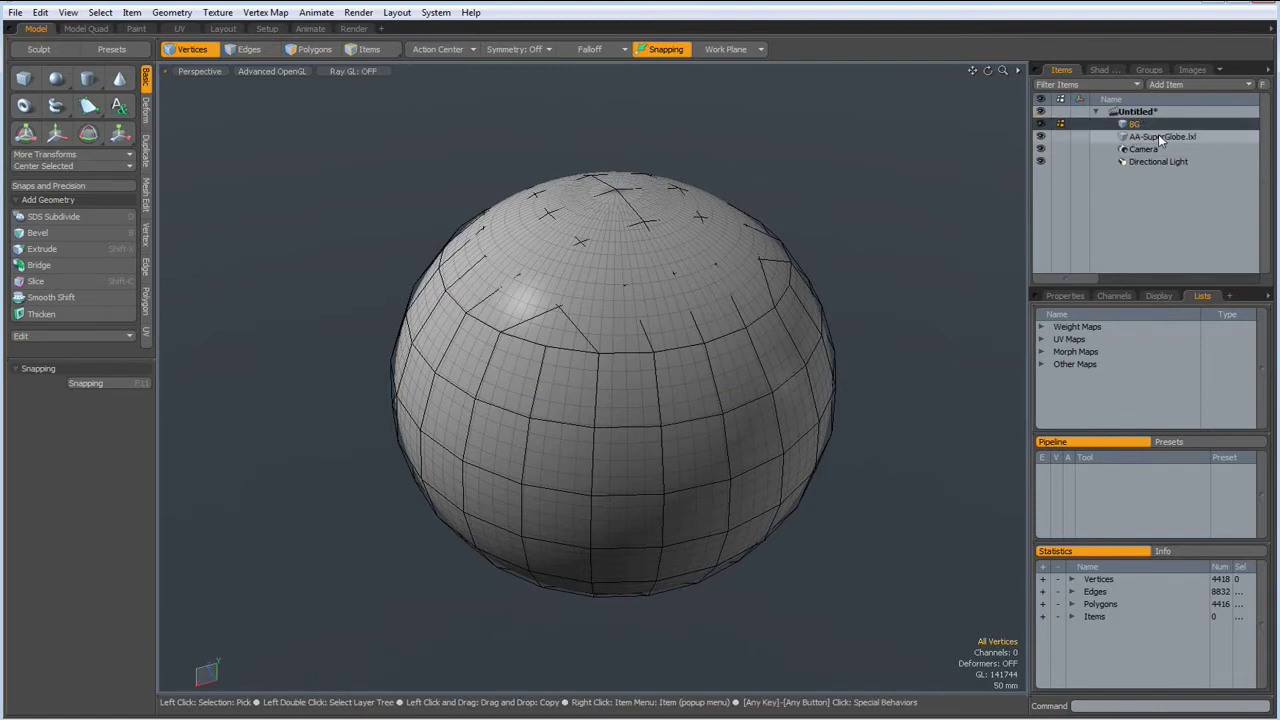
- Rename the AA-SuperGlobe.lxl layer to Head
right_click(1162, 141)
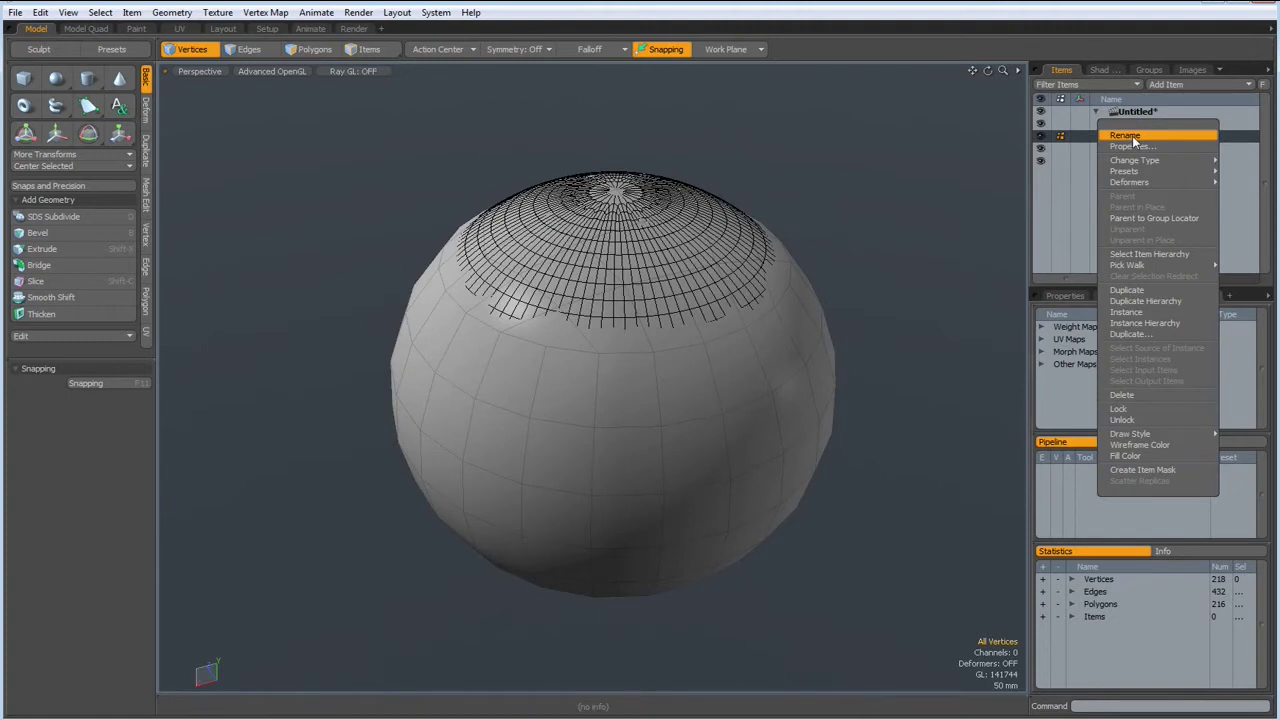
left_click(1134, 138)
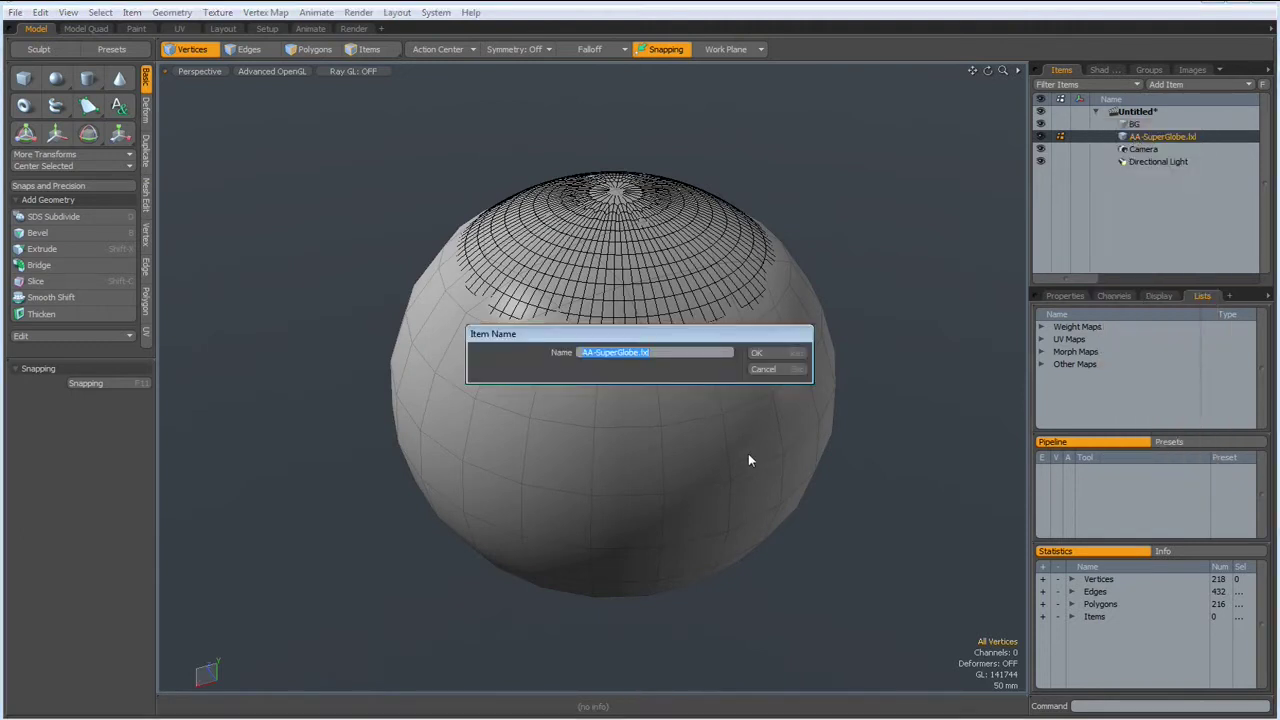
type("Head")
key("Return")
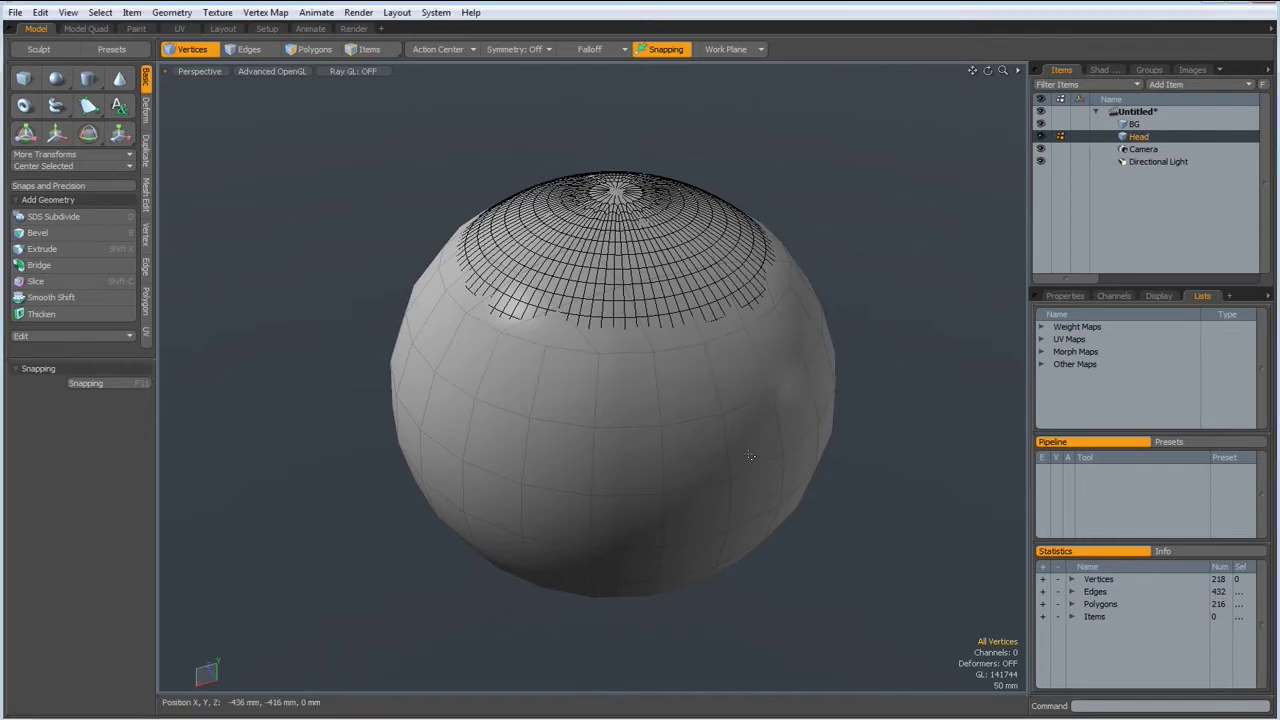
- Hide BG and subdivide the Head sphere once more
left_click(1041, 124)
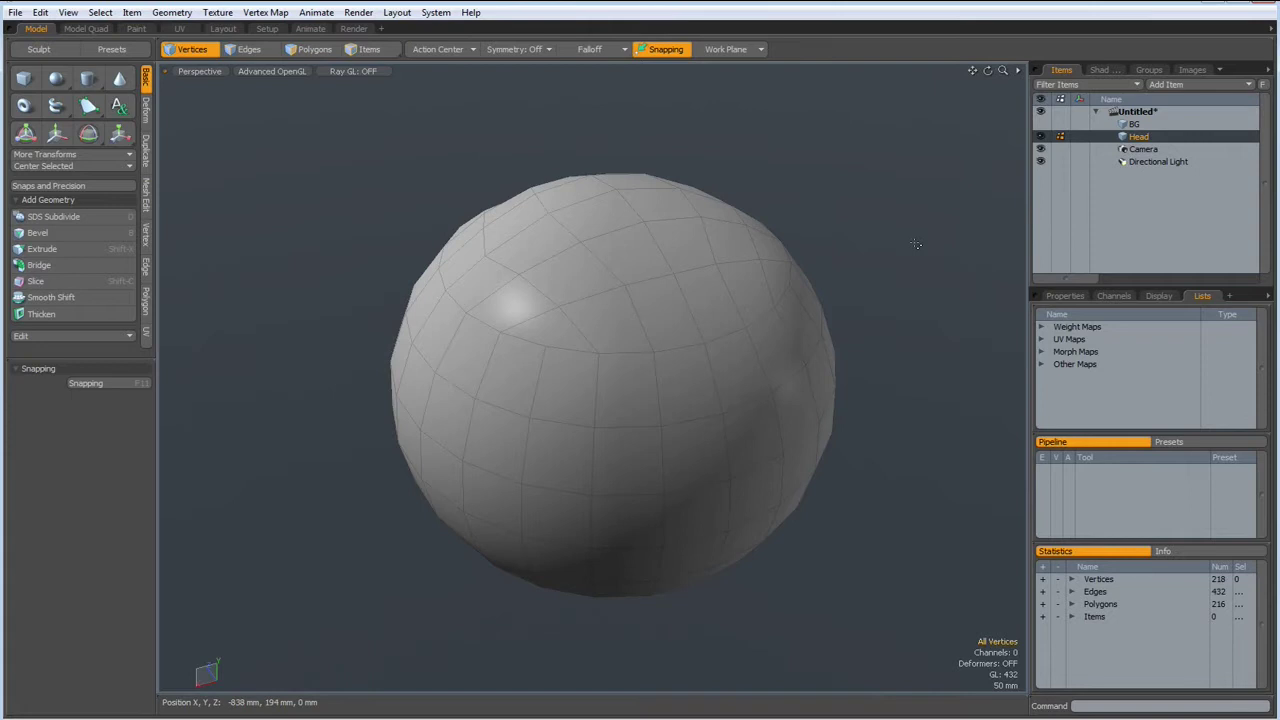
key("KP_1")
left_click_drag(586, 371, 582, 330, "alt")
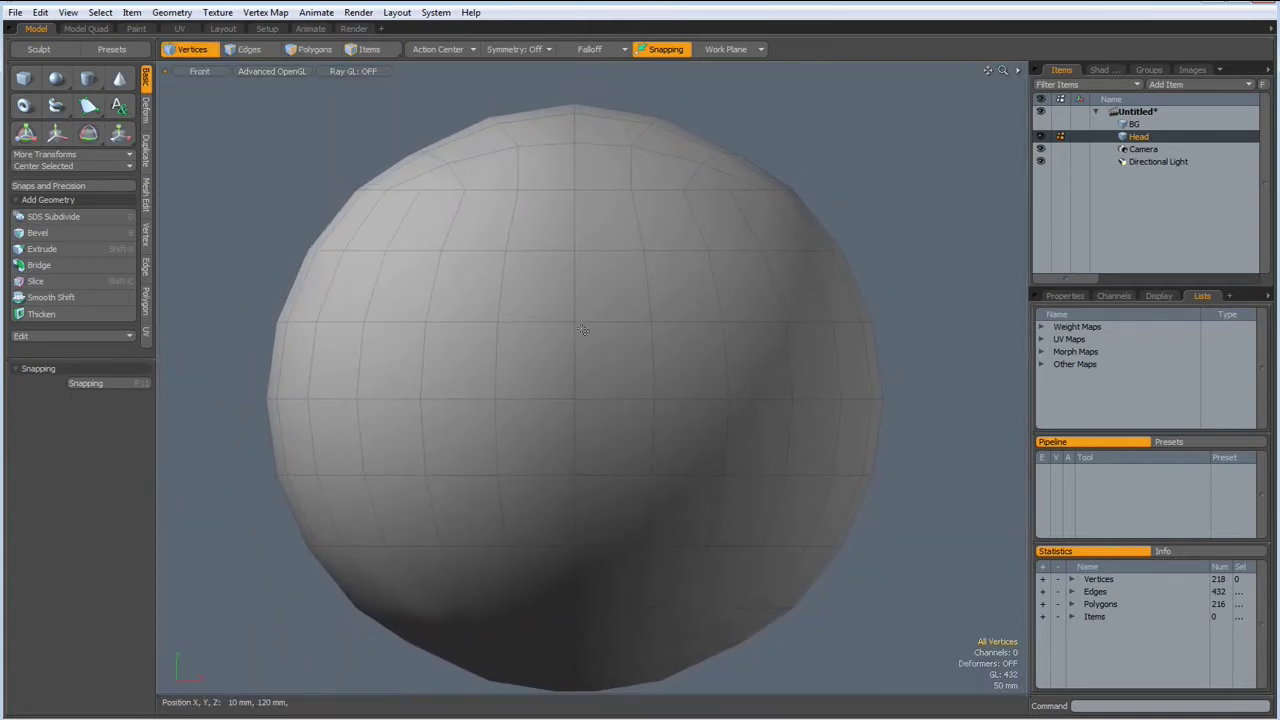
key("d")
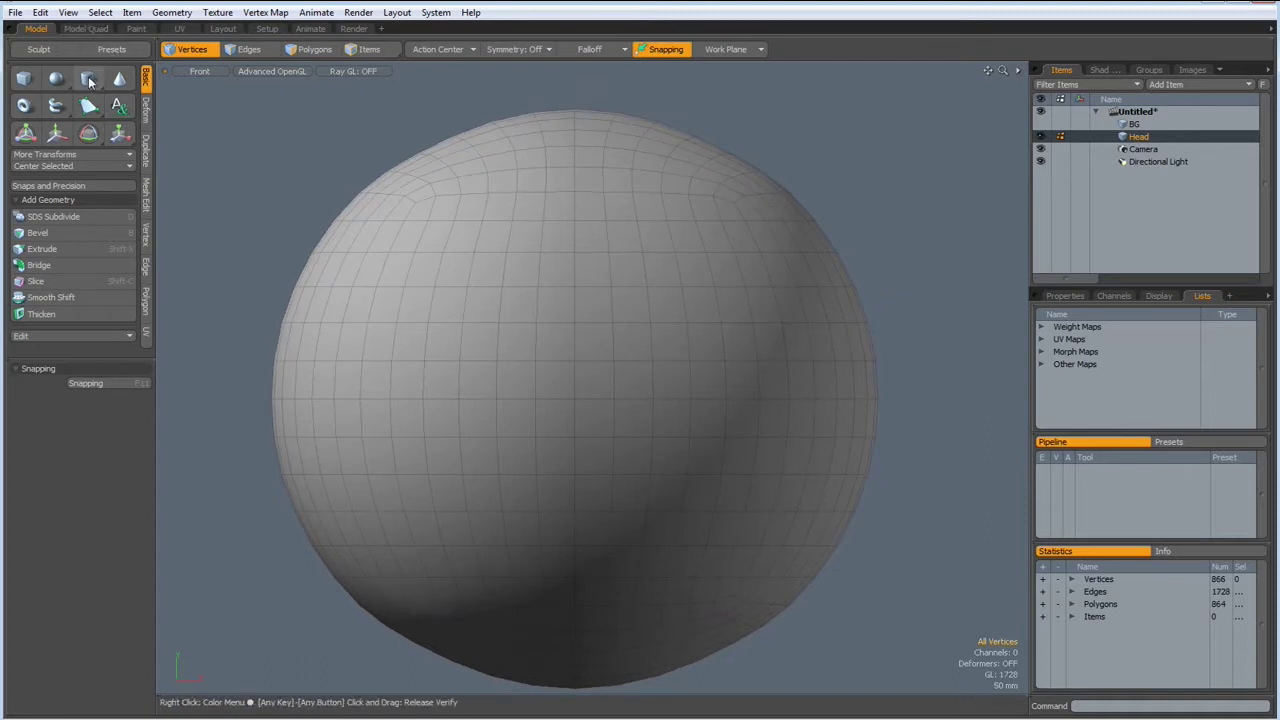
- Draw a flat cylinder with X and Y radius 120 mm at Y position 0
left_click(89, 80)
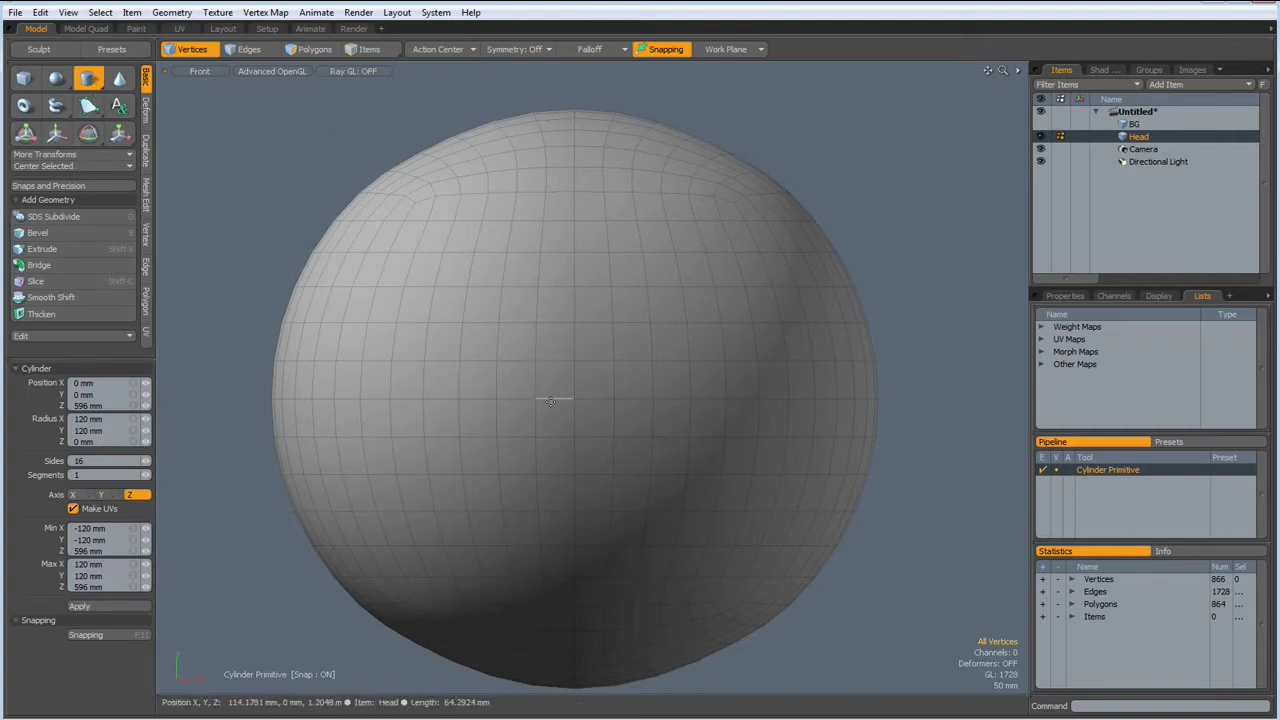
left_click_drag(575, 398, 650, 336)
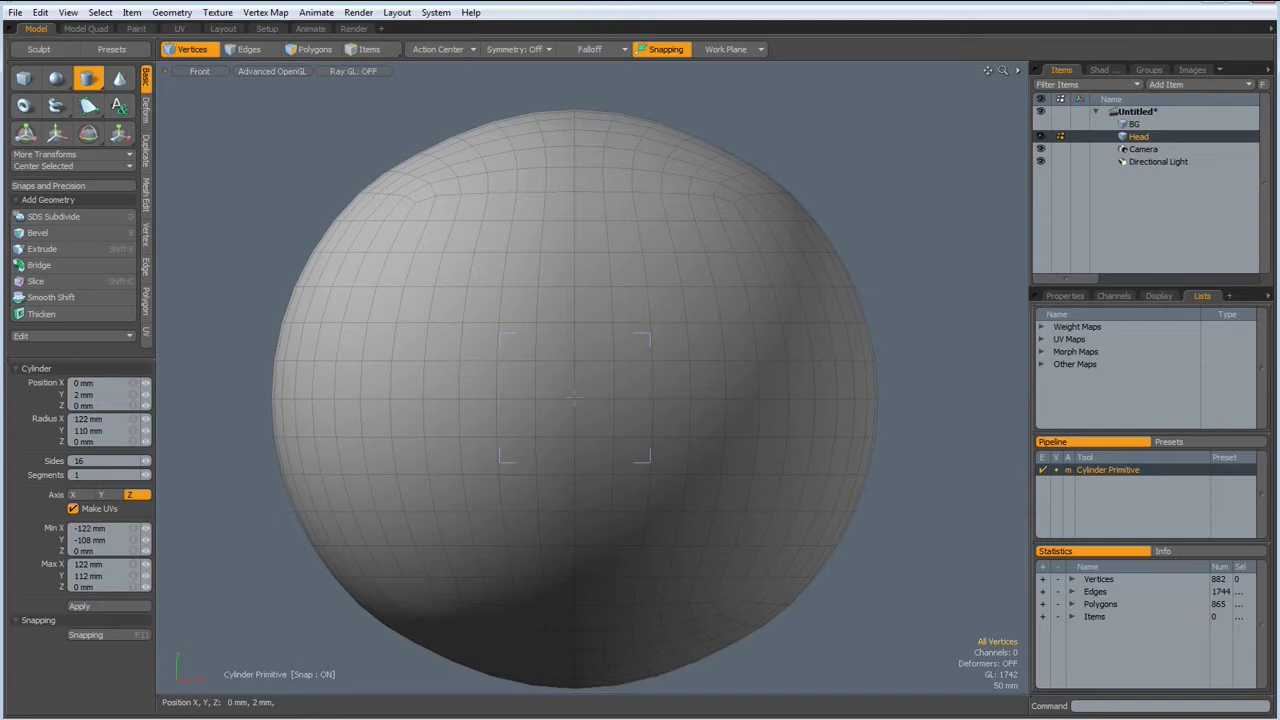
left_click(108, 420)
type("120")
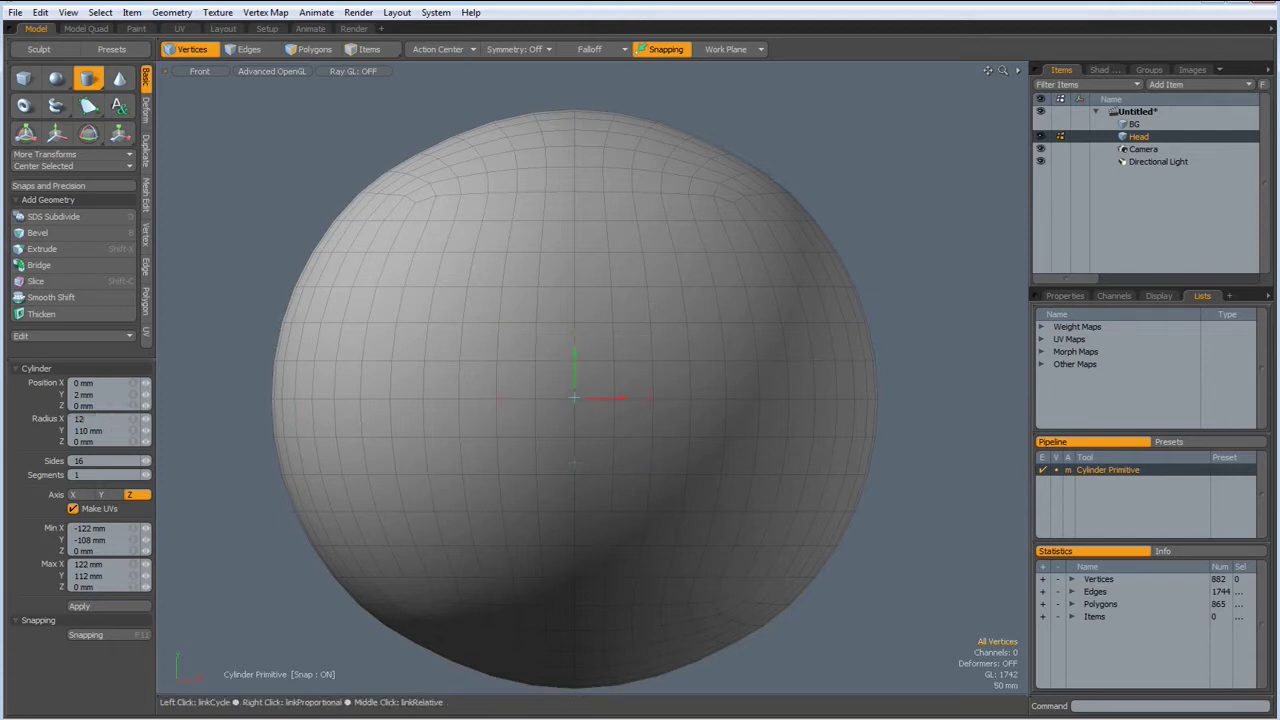
key("Tab")
type("12")
left_click(83, 395)
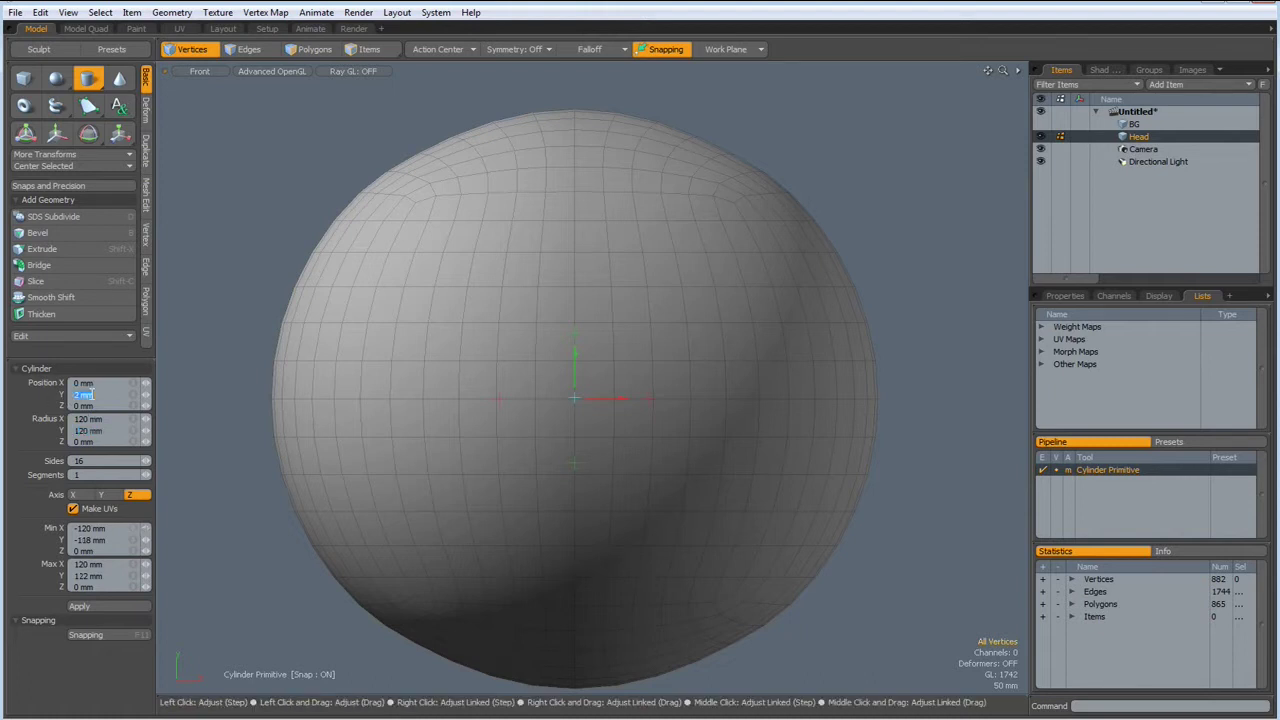
type("0")
key("Return")
- In perspective view, push the disc forward onto the sphere's front surface
key("ctrl+space")
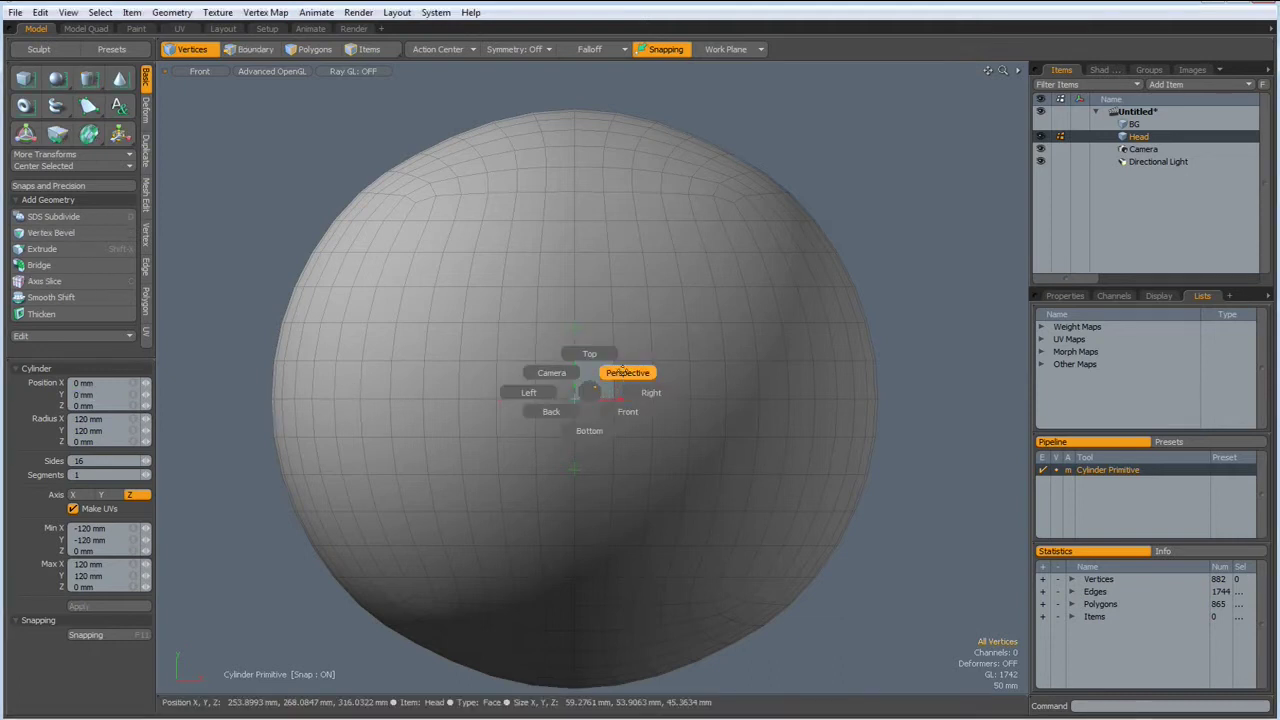
left_click(622, 372)
mouse_move(640, 410)
left_mouse_down("alt")
mouse_move(677, 482)
mouse_move(890, 458)
left_mouse_up("alt")
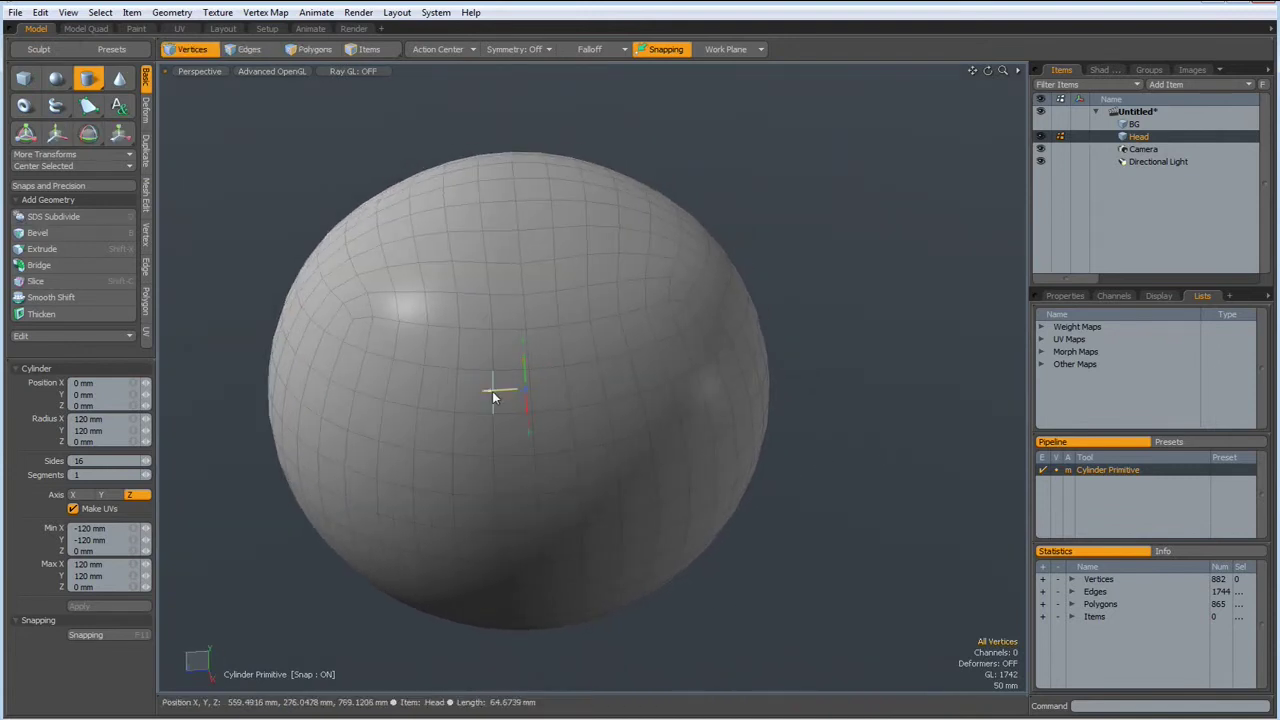
mouse_move(497, 391)
left_mouse_down()
mouse_move(222, 410)
mouse_move(473, 427)
mouse_move(628, 411)
left_mouse_up()
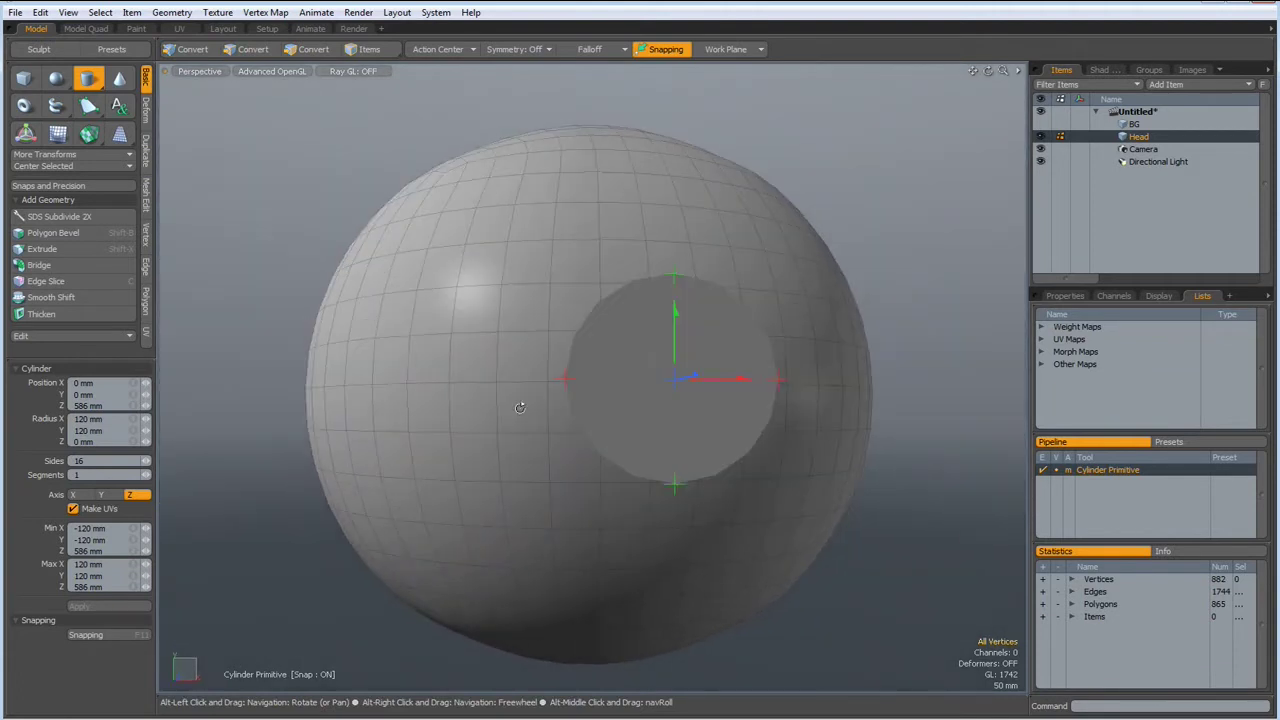
scroll(628, 411, "down", 3)
scroll(628, 411, "up", 2)
key("space")
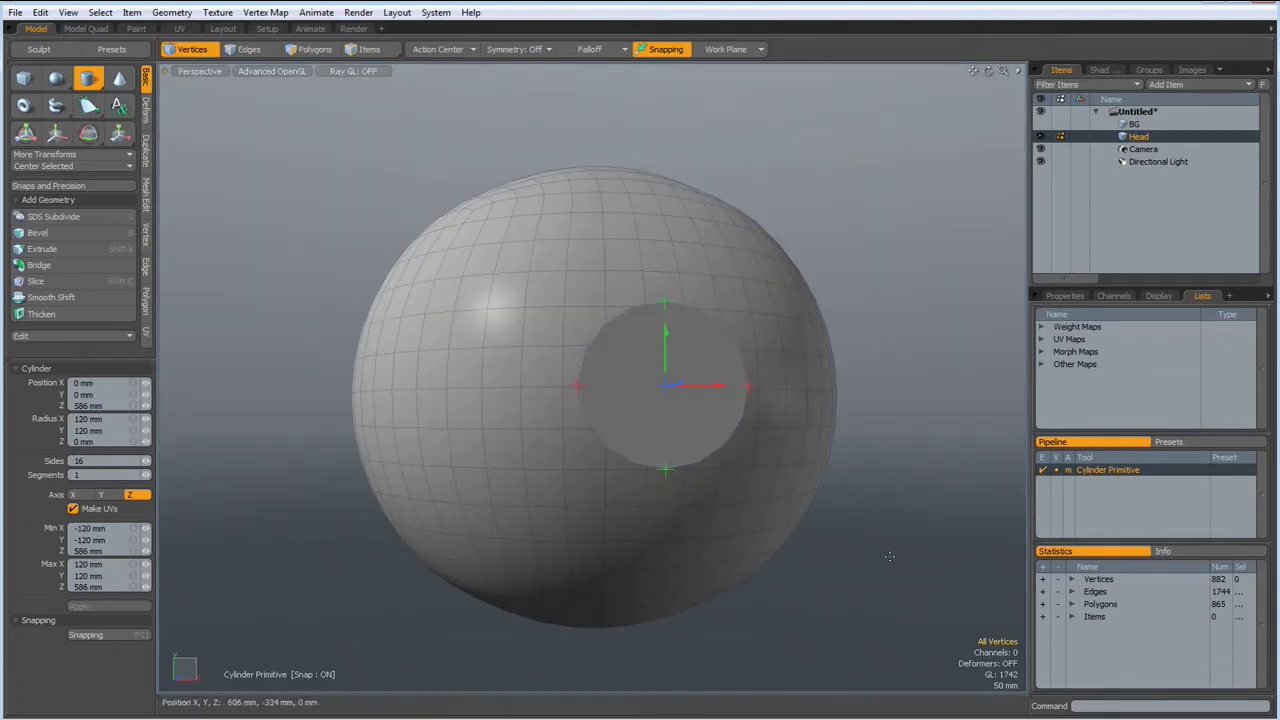
- Bevel the disc polygon with a 10 mm inset and select the resulting outer ring
left_click_drag(899, 553, 868, 562, "alt")
key("3")
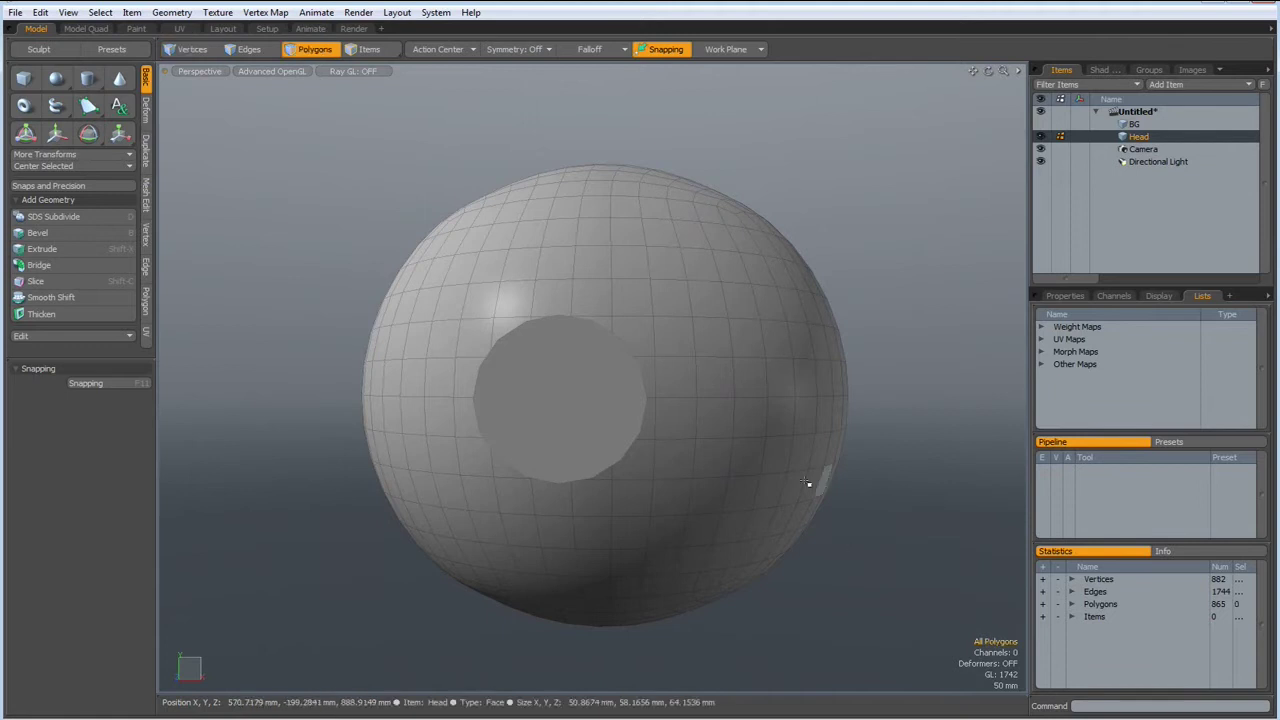
left_click(583, 397)
key("b")
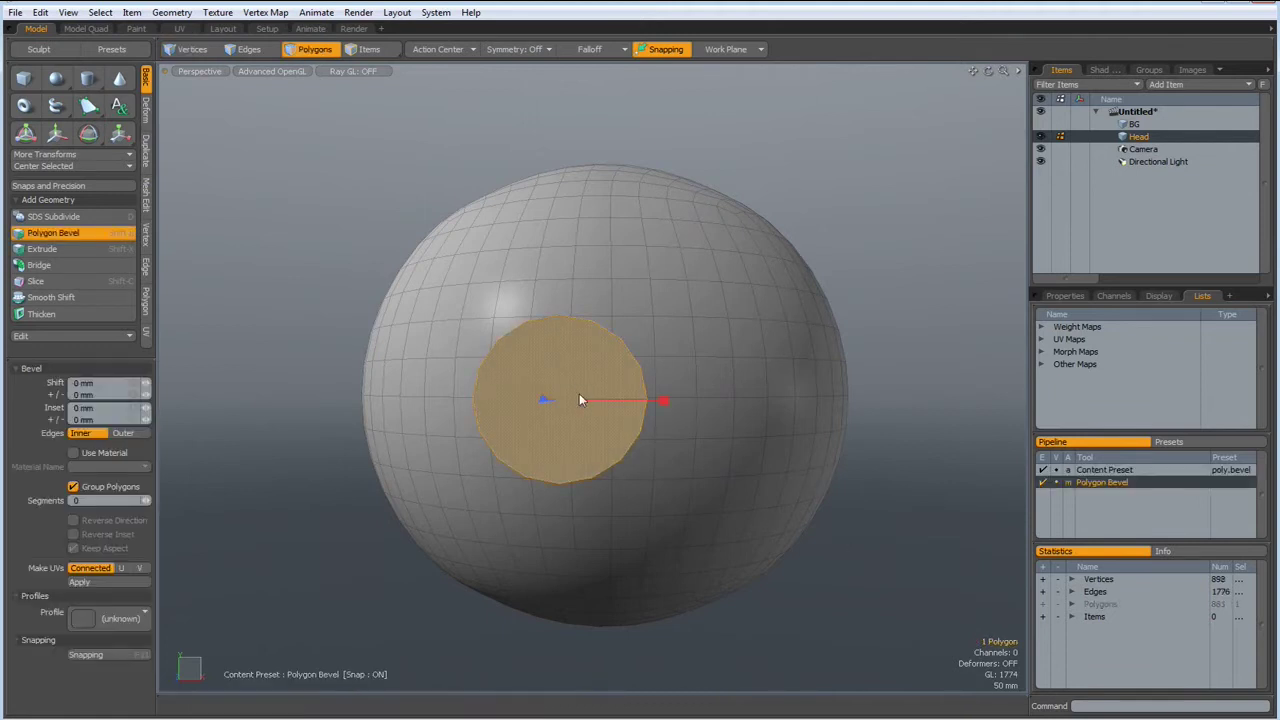
left_click_drag(668, 402, 633, 406)
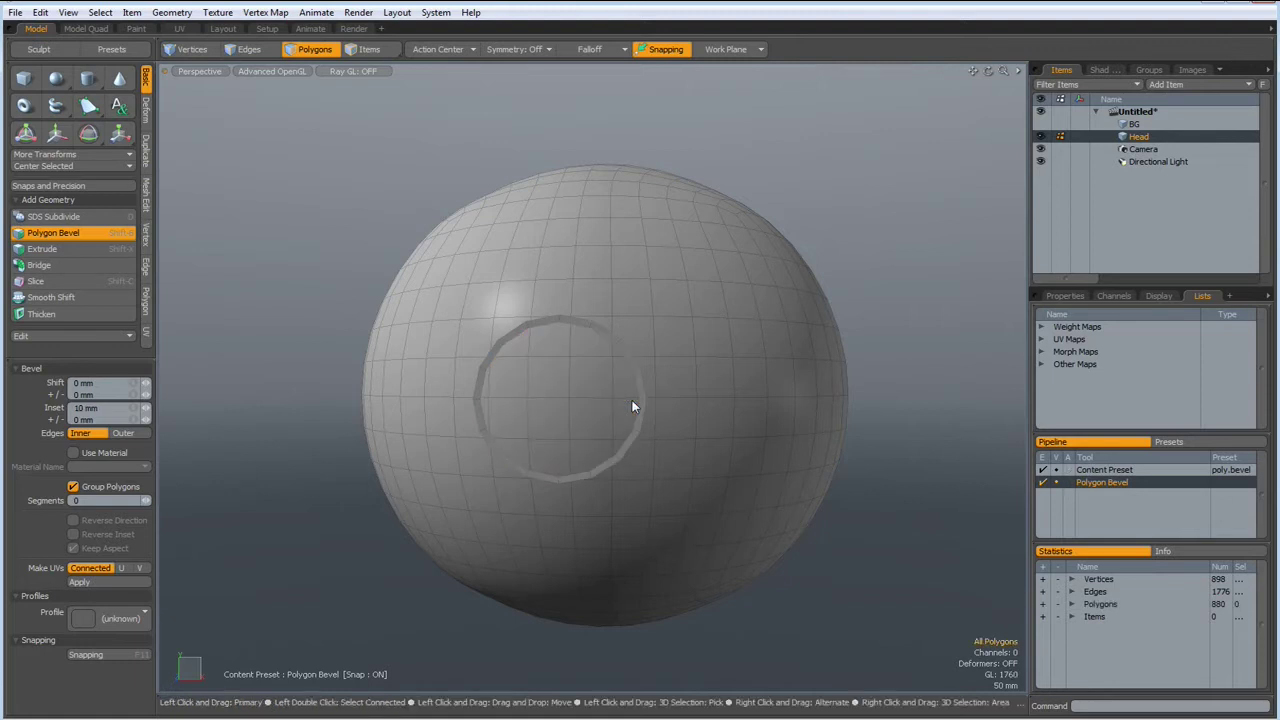
left_click_drag(632, 400, 655, 360, "alt")
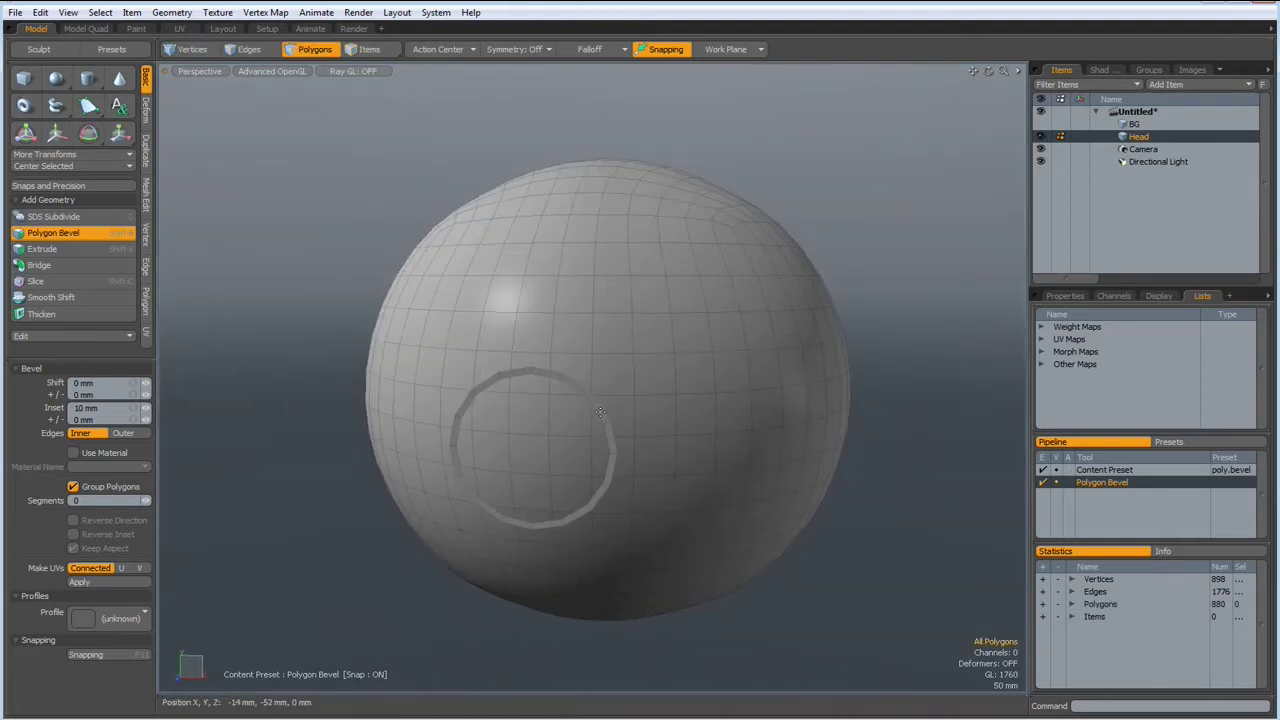
key("space")
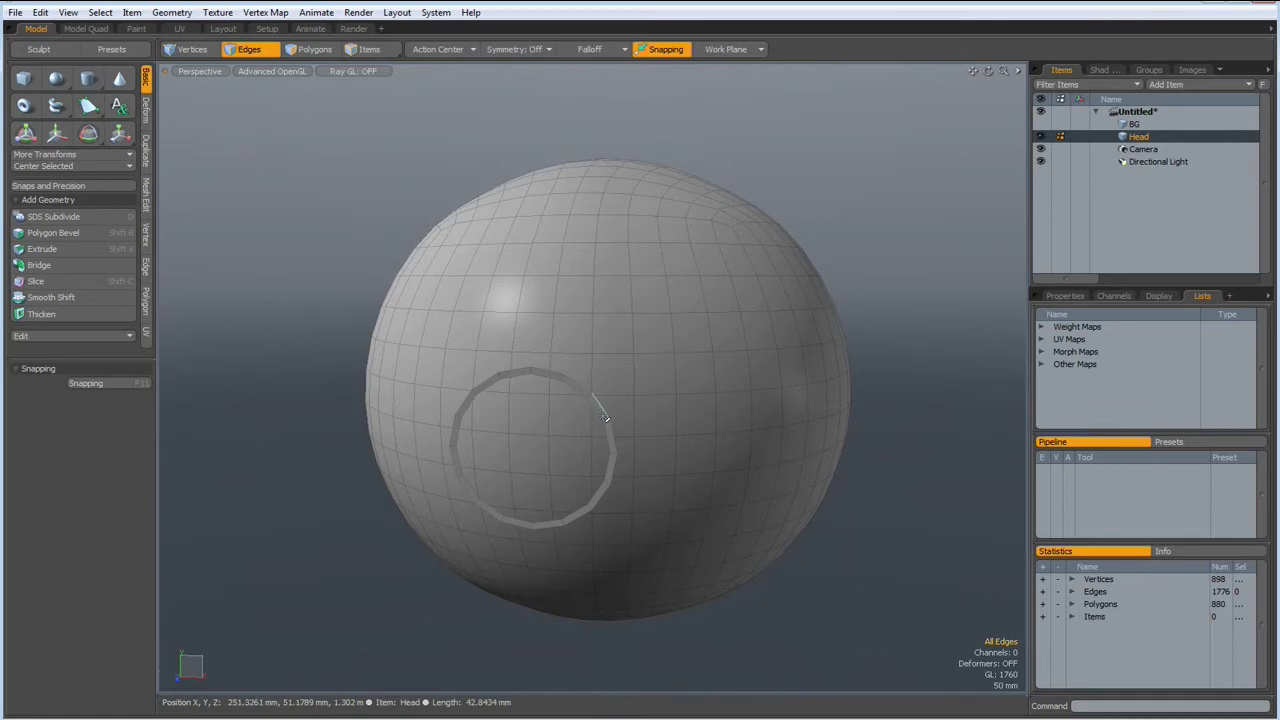
double_click(608, 418)
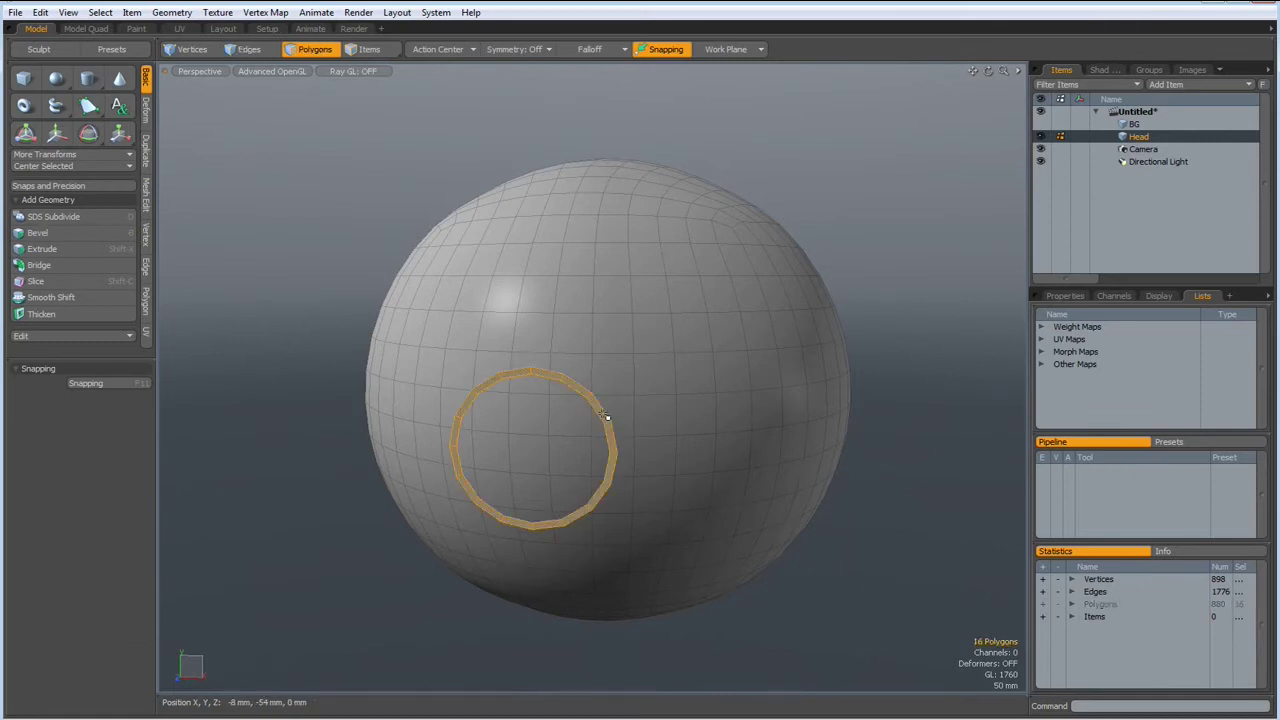
left_click_drag(712, 478, 611, 491, "alt")
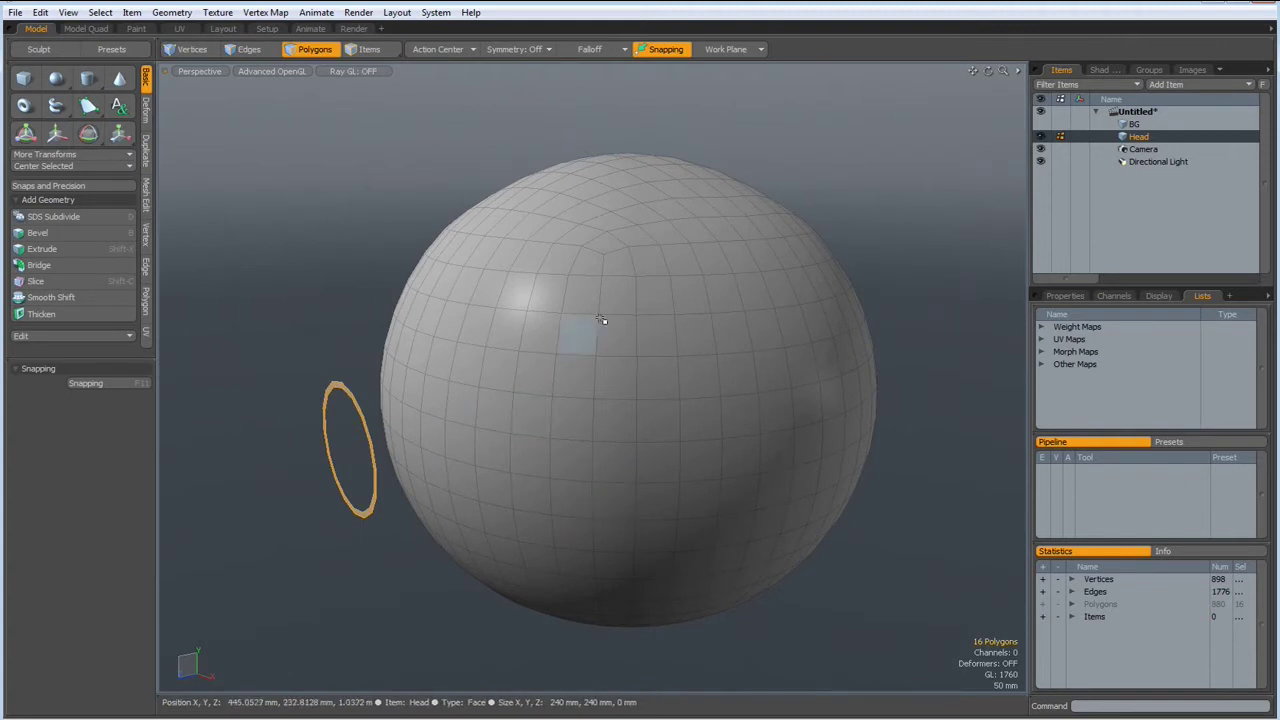
- Show BG, turn on Background constraint snapping, and move the ring flush onto the sphere
left_click(1040, 124)
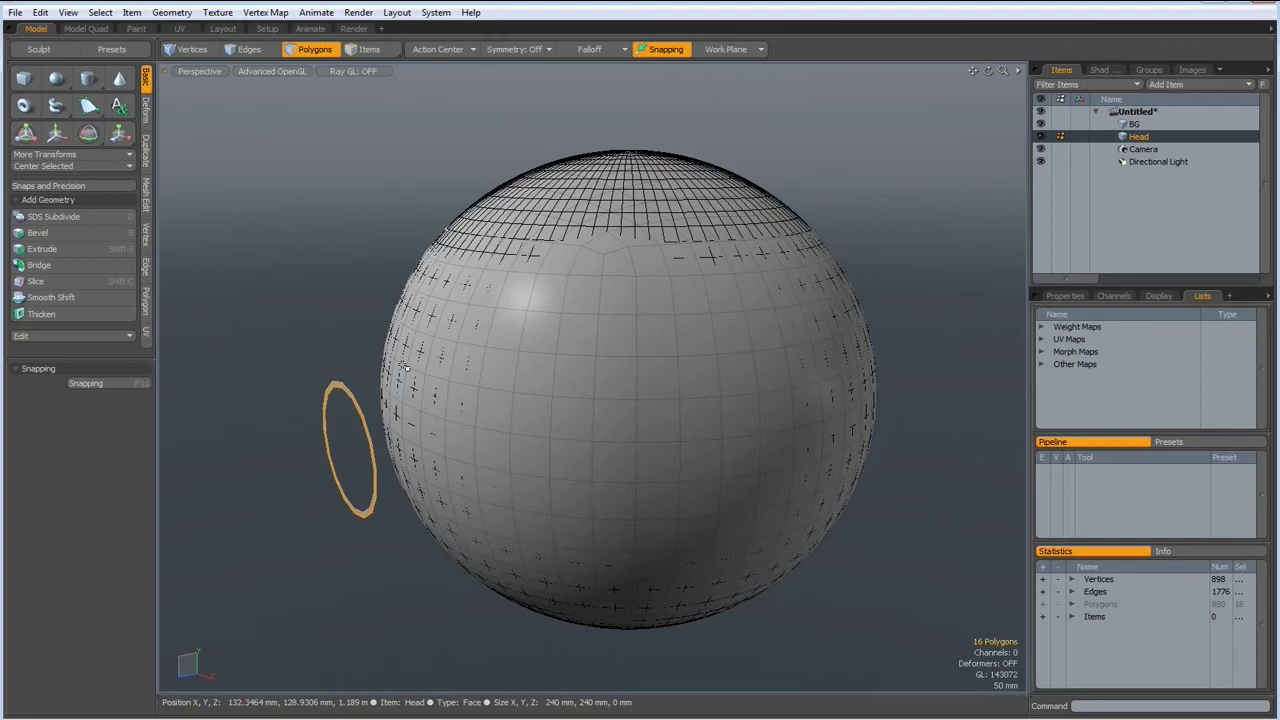
key("w")
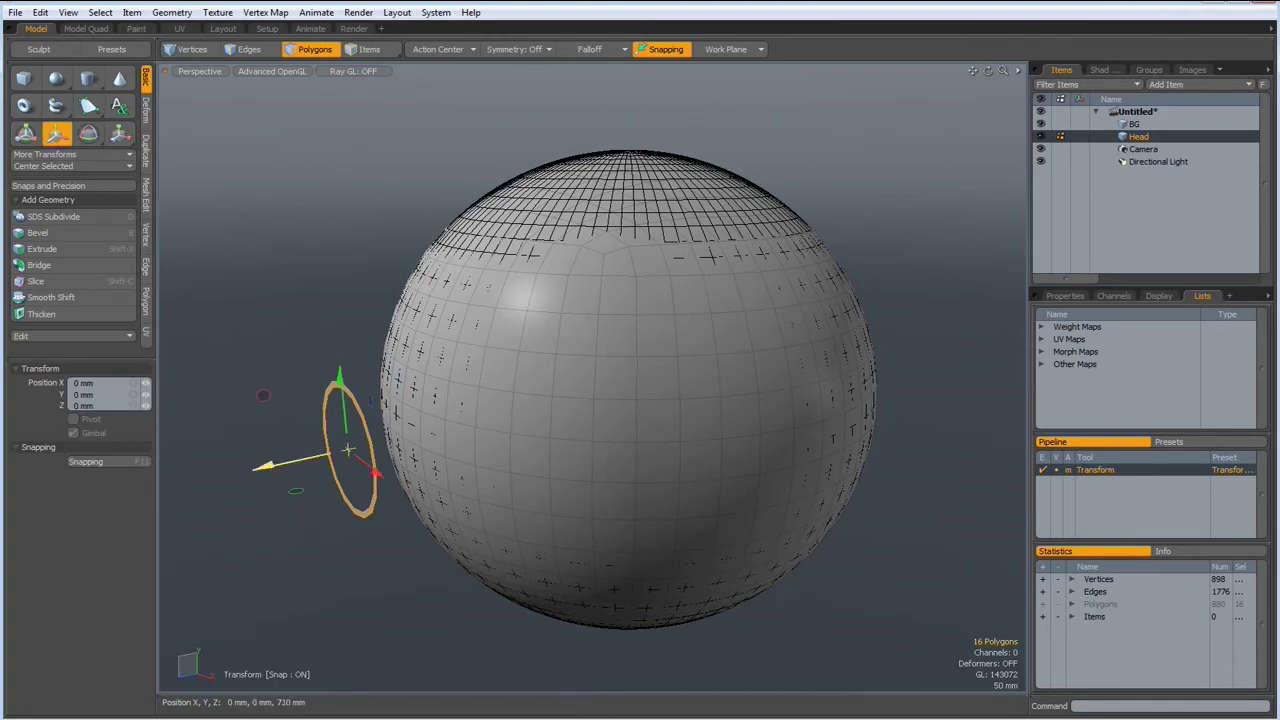
left_click_drag(262, 466, 493, 417)
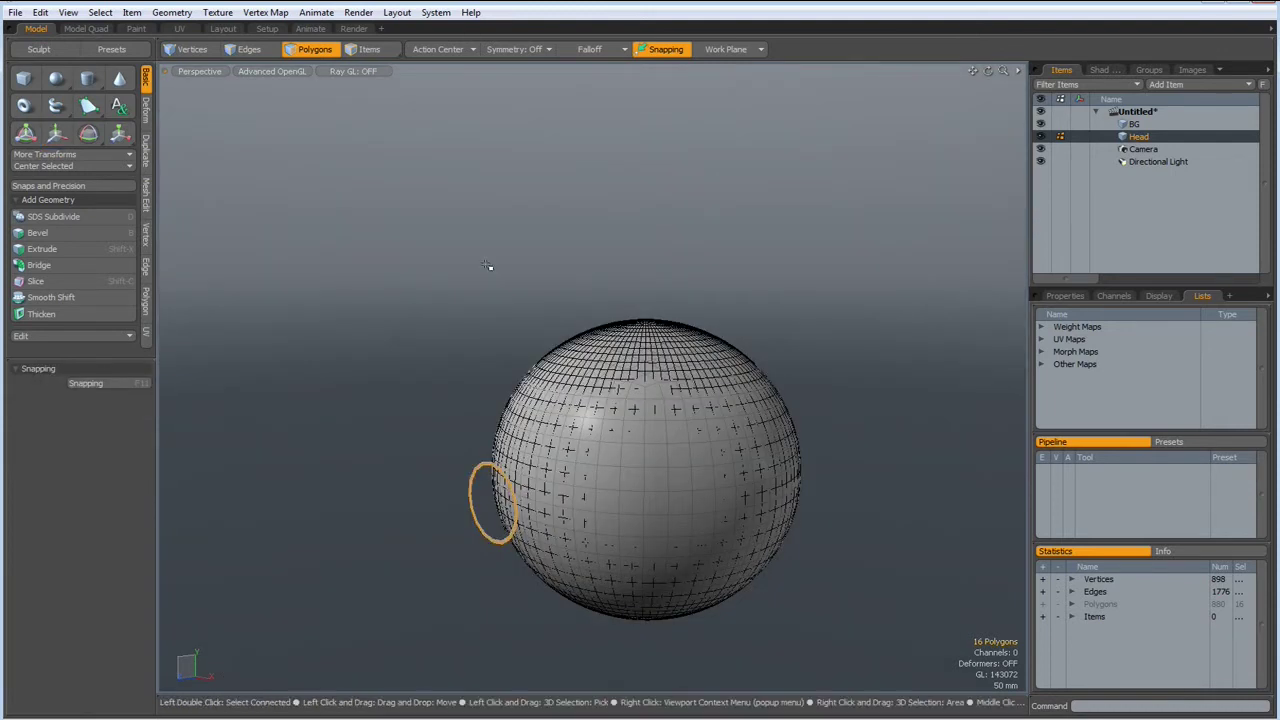
key("F11")
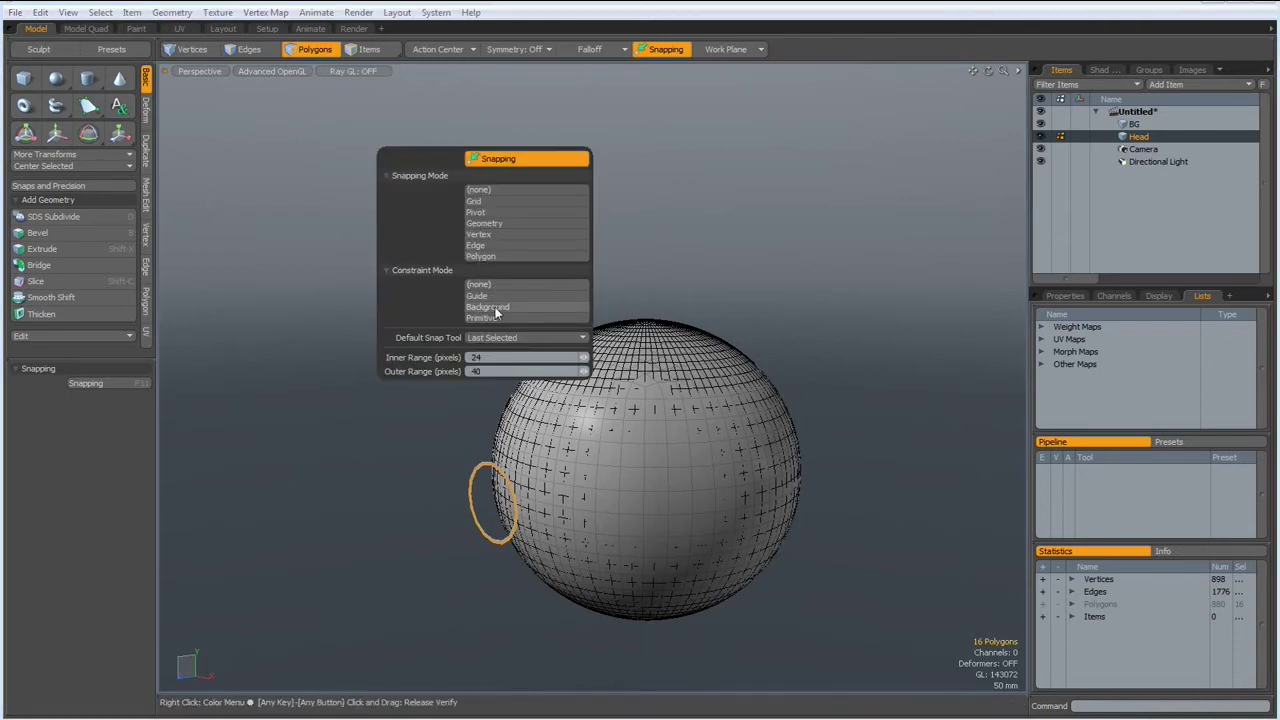
left_click(495, 310)
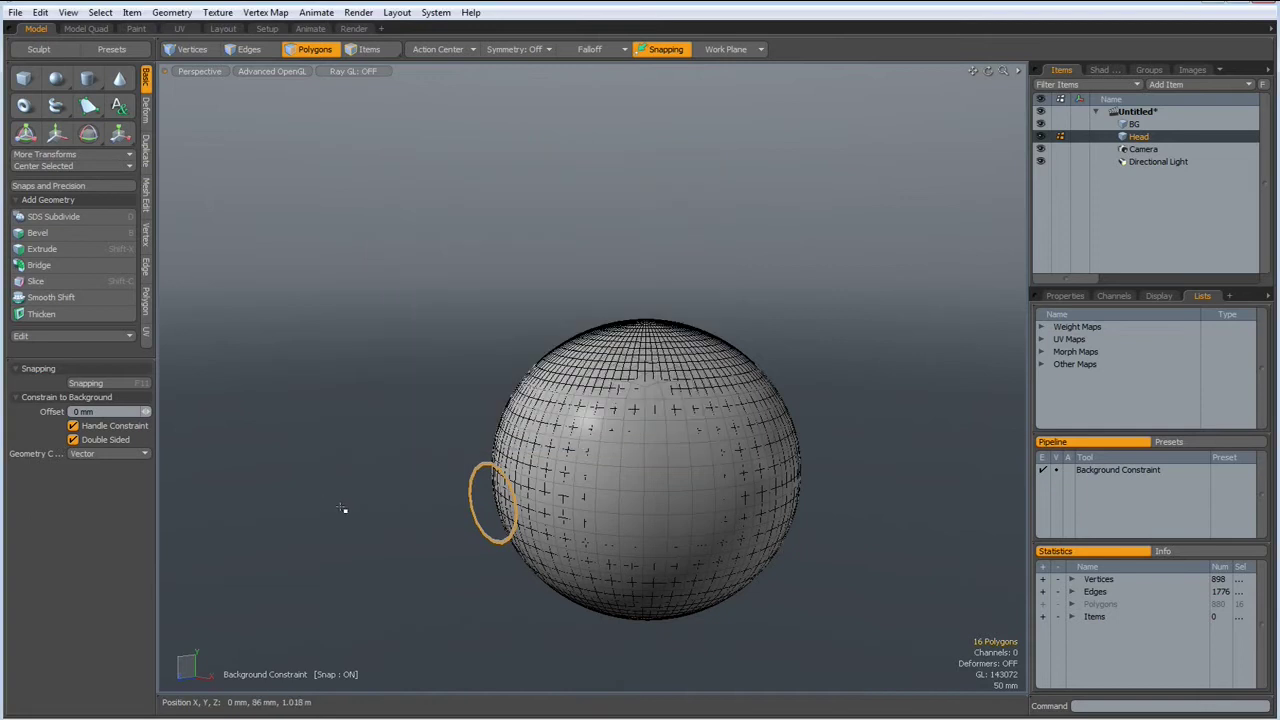
key("w")
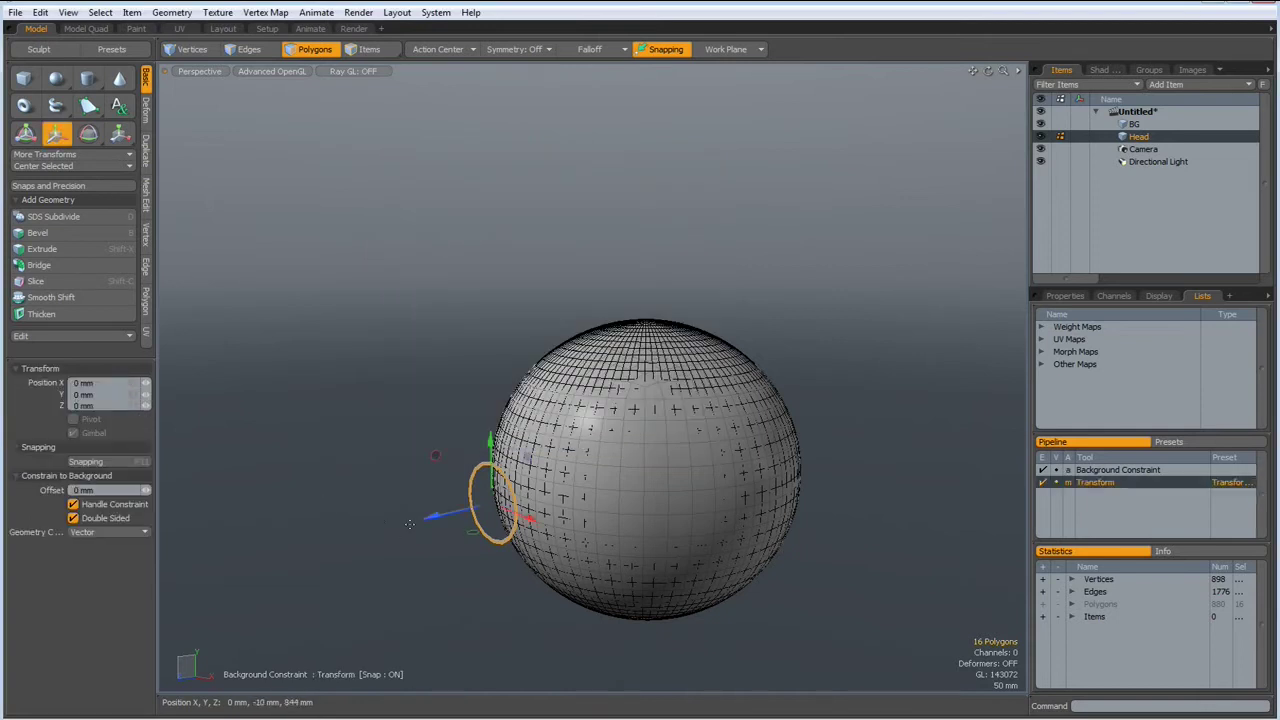
left_click_drag(435, 516, 483, 503)
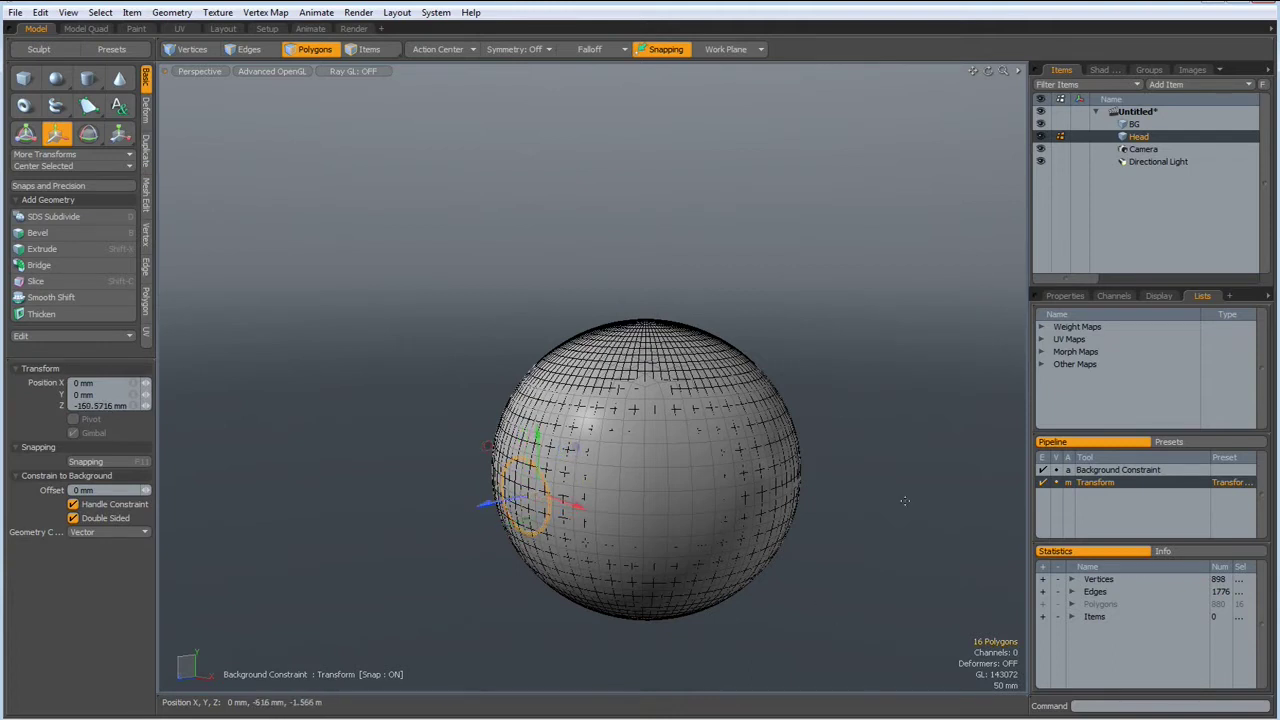
- Hide BG and merge a 4x4 block of sphere polygons around the ring into one face
key("space")
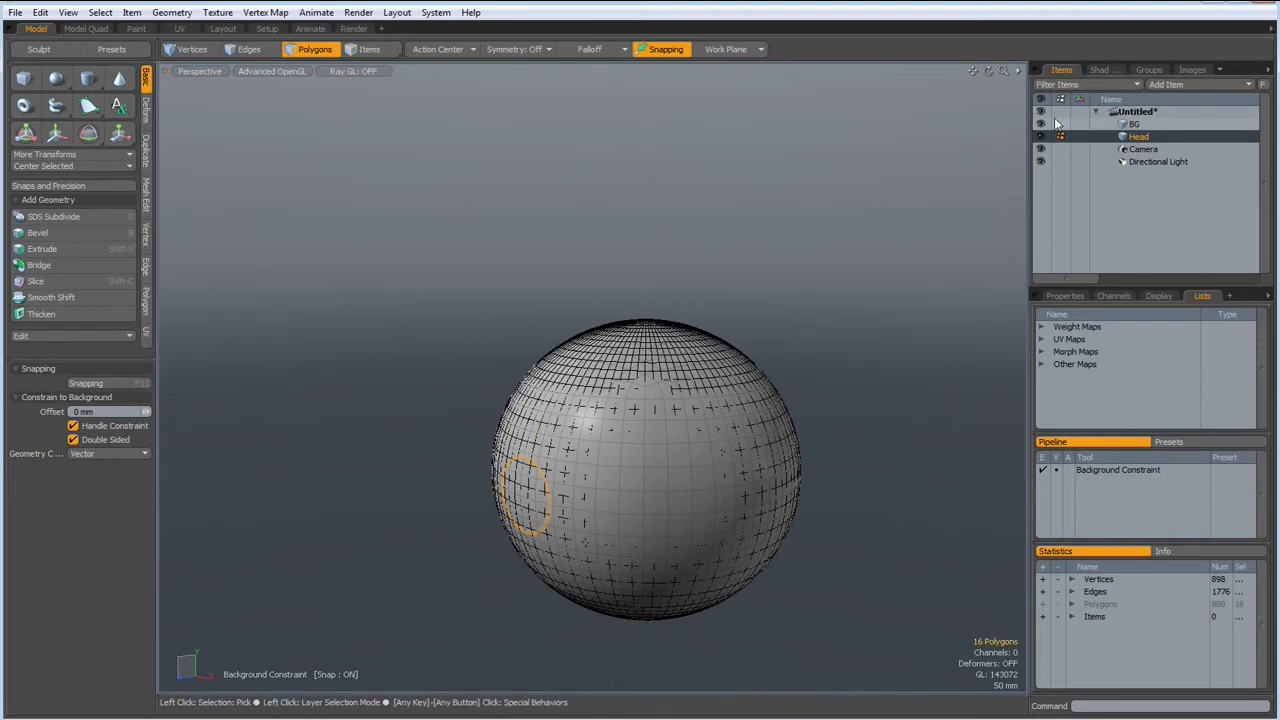
left_click(1040, 123)
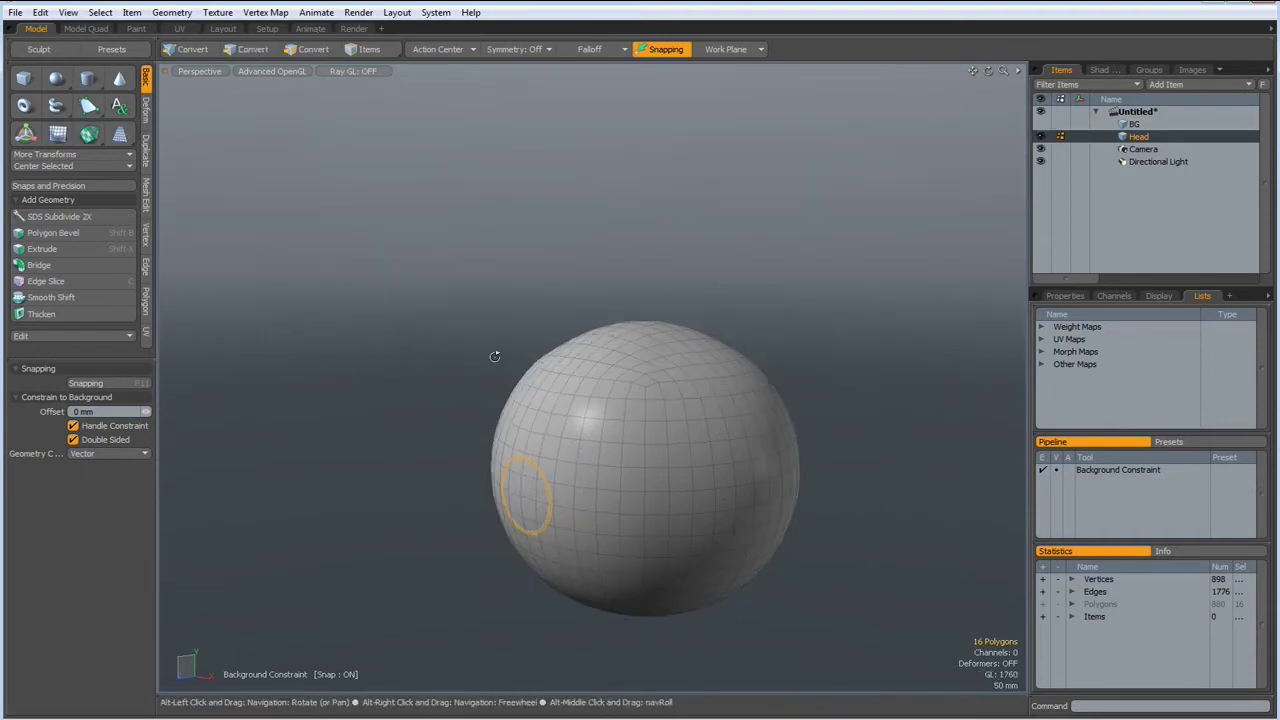
left_click_drag(494, 357, 575, 545, "alt")
scroll(587, 471, "up", 2)
mouse_move(555, 495)
left_mouse_down()
mouse_move(582, 523)
mouse_move(571, 494)
mouse_move(584, 520)
left_mouse_up()
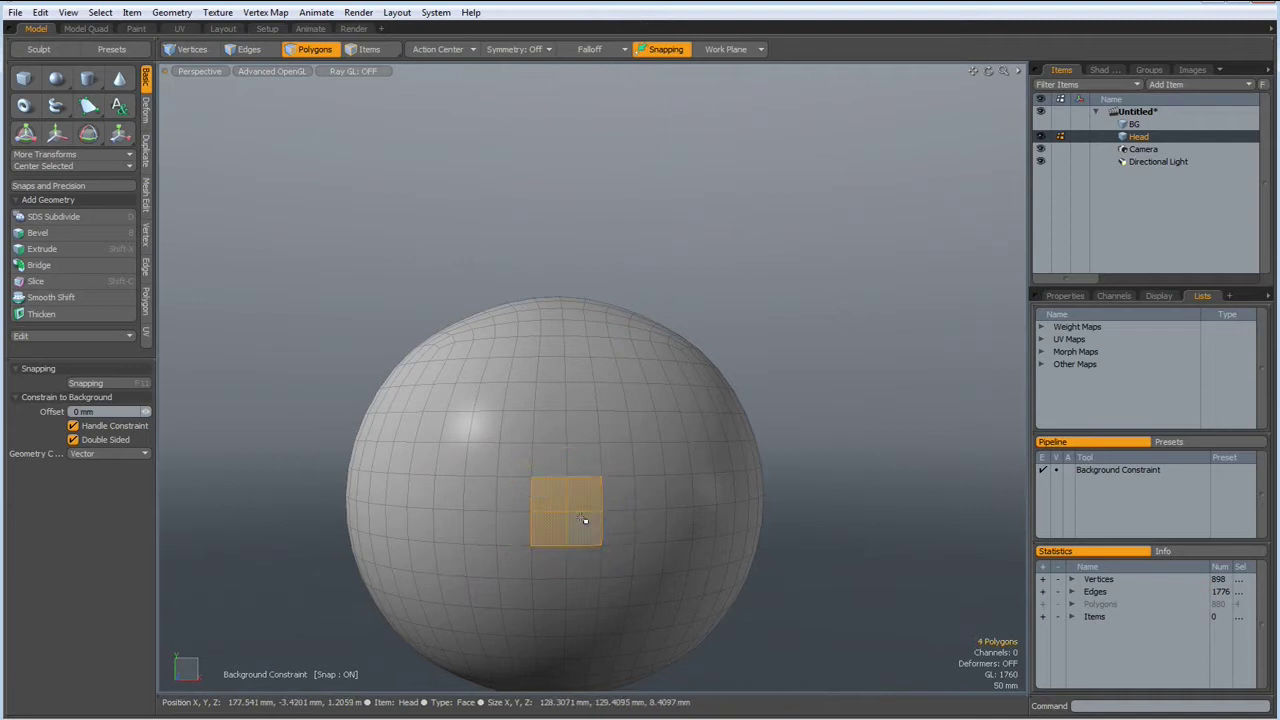
key("shift+Up")
key("BackSpace")
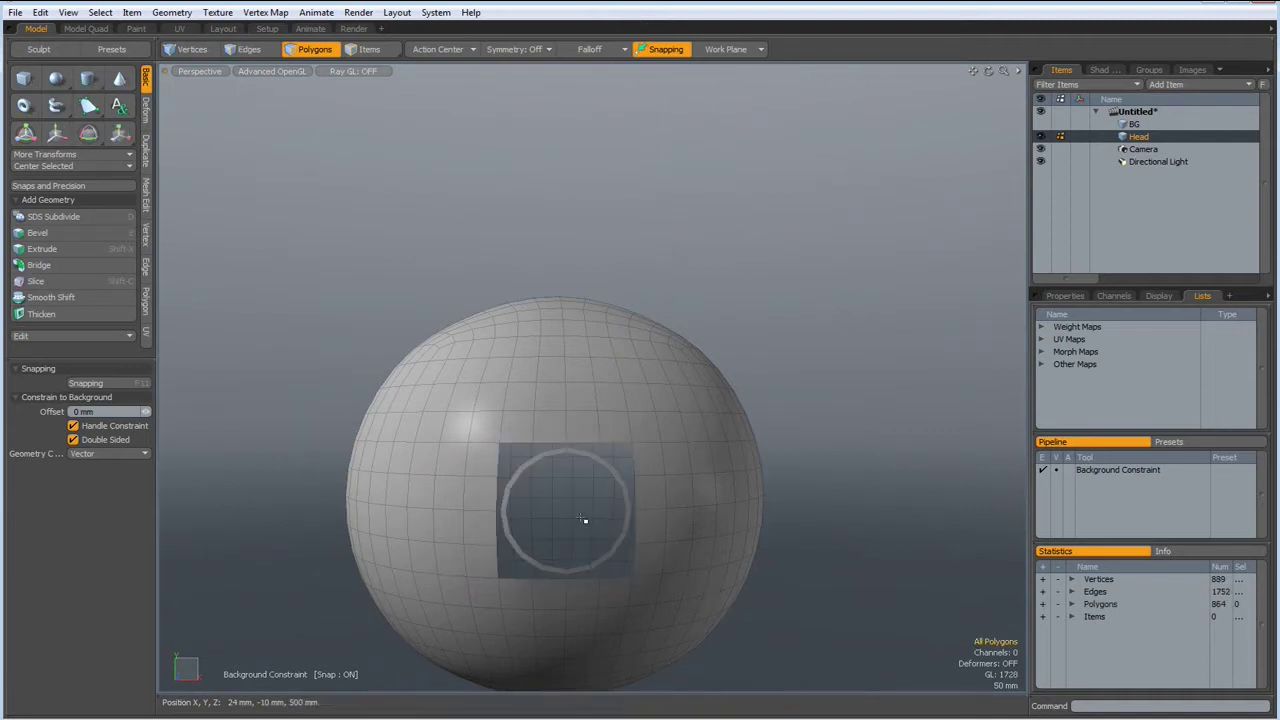
- Bridge the inner circular edge loop to the outer square loop to form a tunnel
key("2")
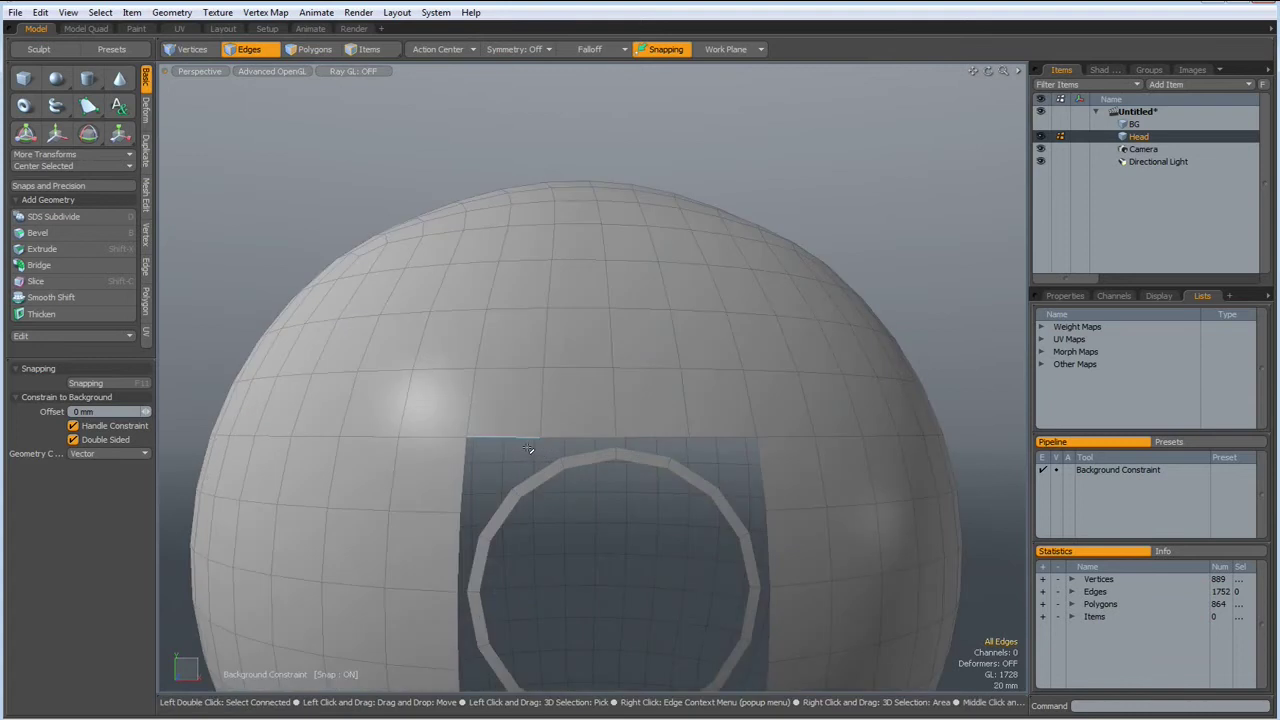
scroll(540, 480, "up", 3)
double_click(536, 474)
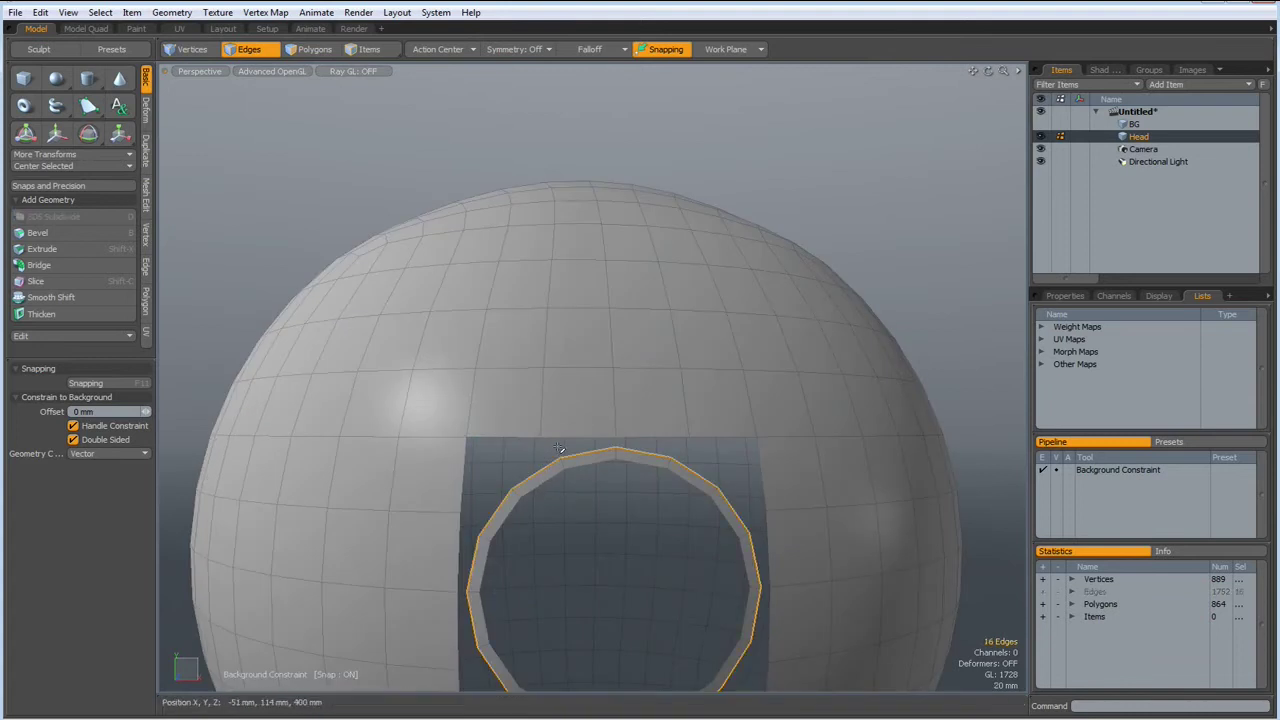
double_click(576, 440, "shift")
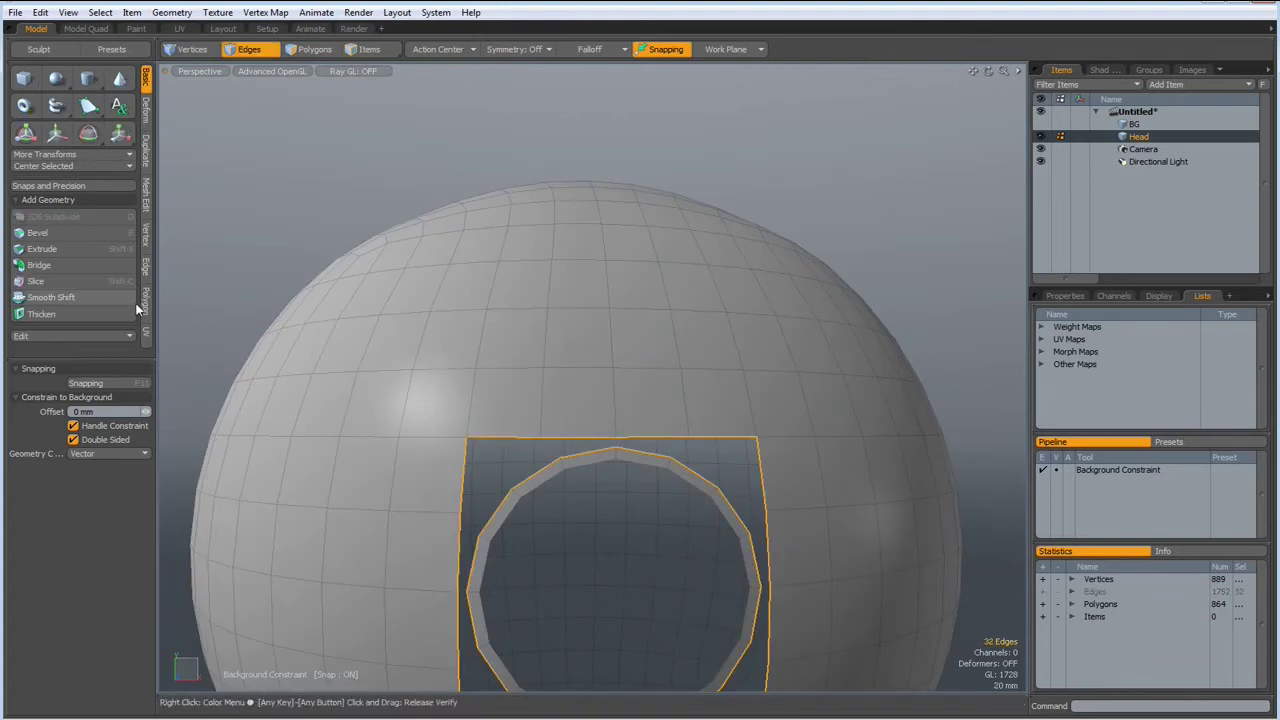
left_click(147, 268)
left_click(55, 153)
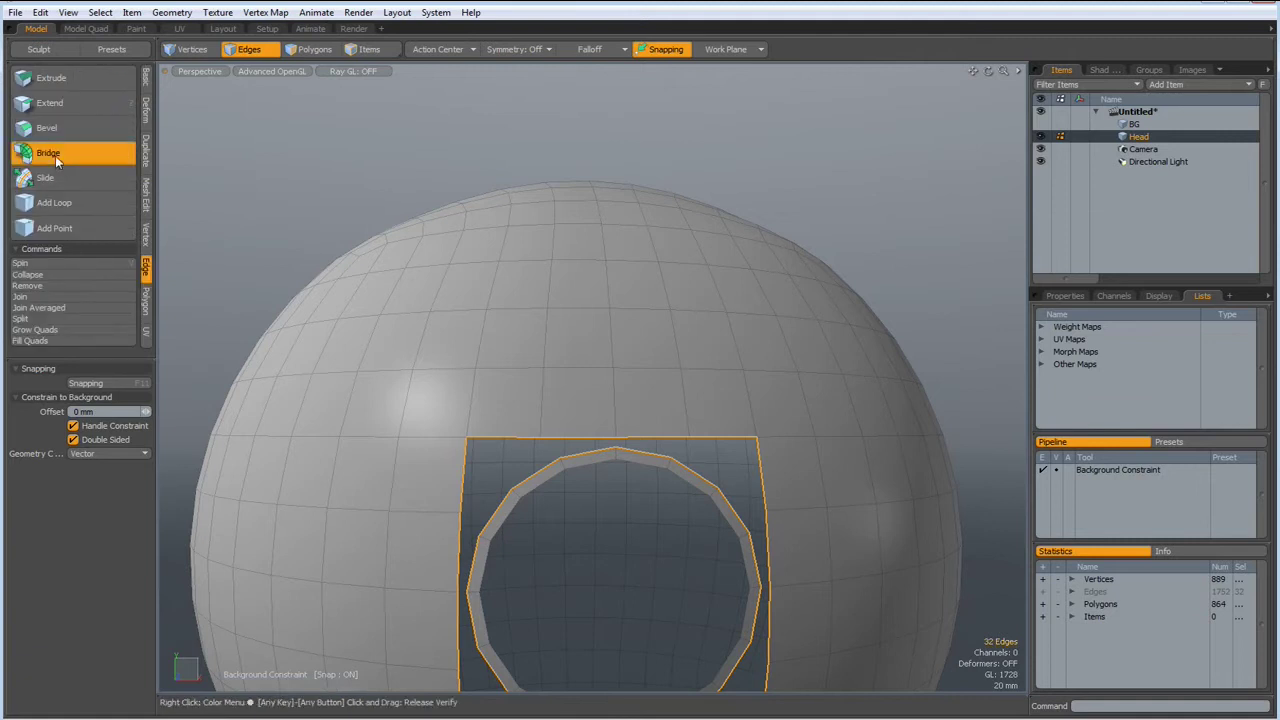
key("space")
- Clear the edge selection and assign the Default material to the polygons
scroll(311, 157, "down", 3)
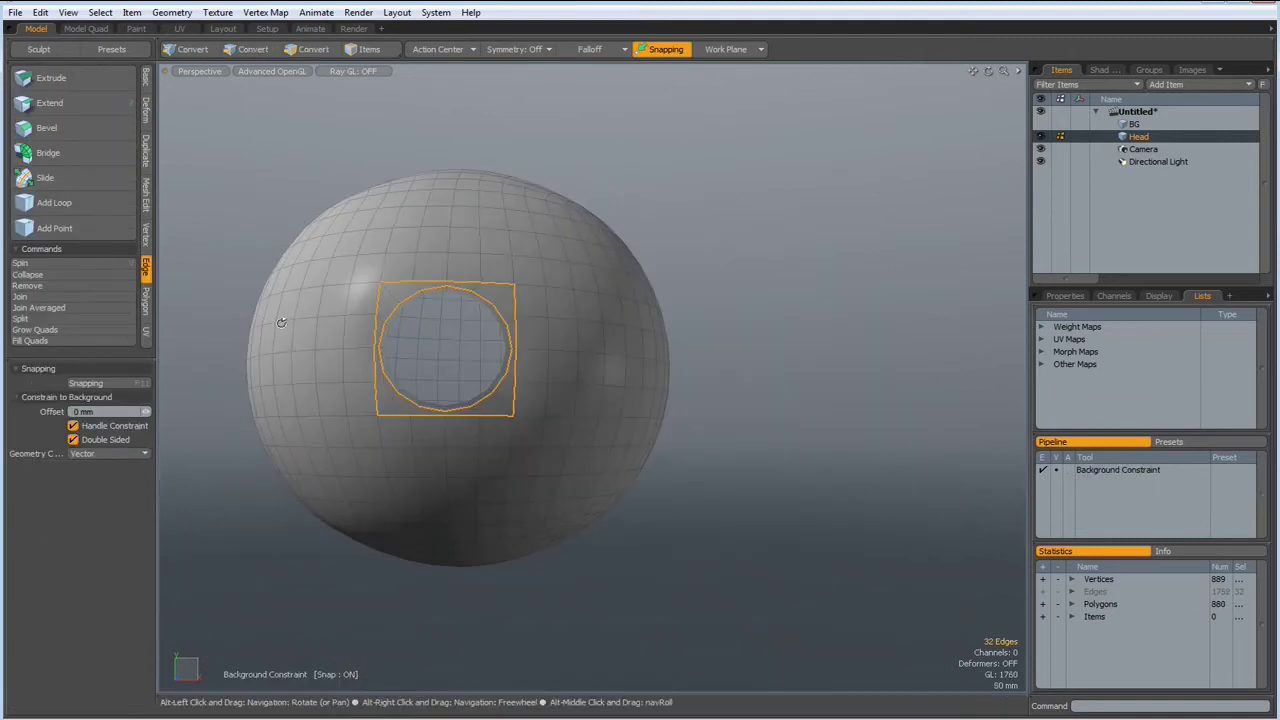
mouse_move(298, 348)
left_mouse_down("alt")
mouse_move(488, 351)
mouse_move(690, 305)
left_mouse_up("alt")
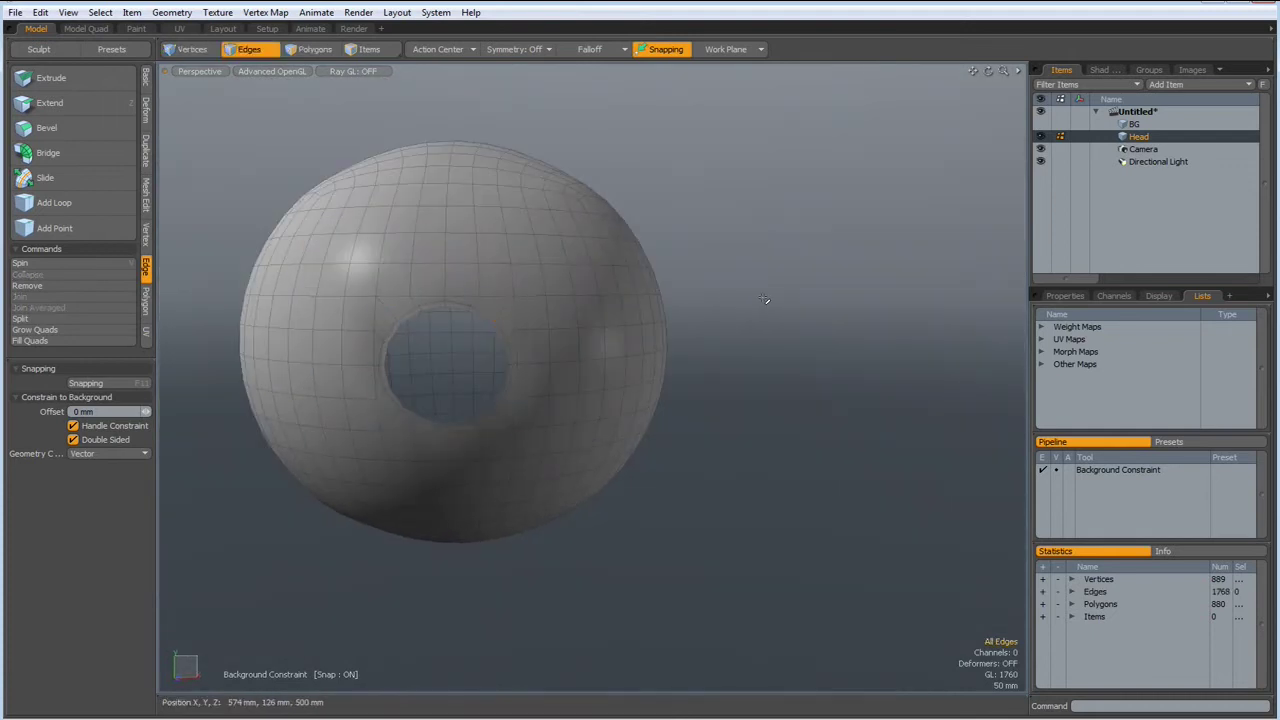
left_click(692, 305)
left_click_drag(532, 353, 612, 410, "alt+shift")
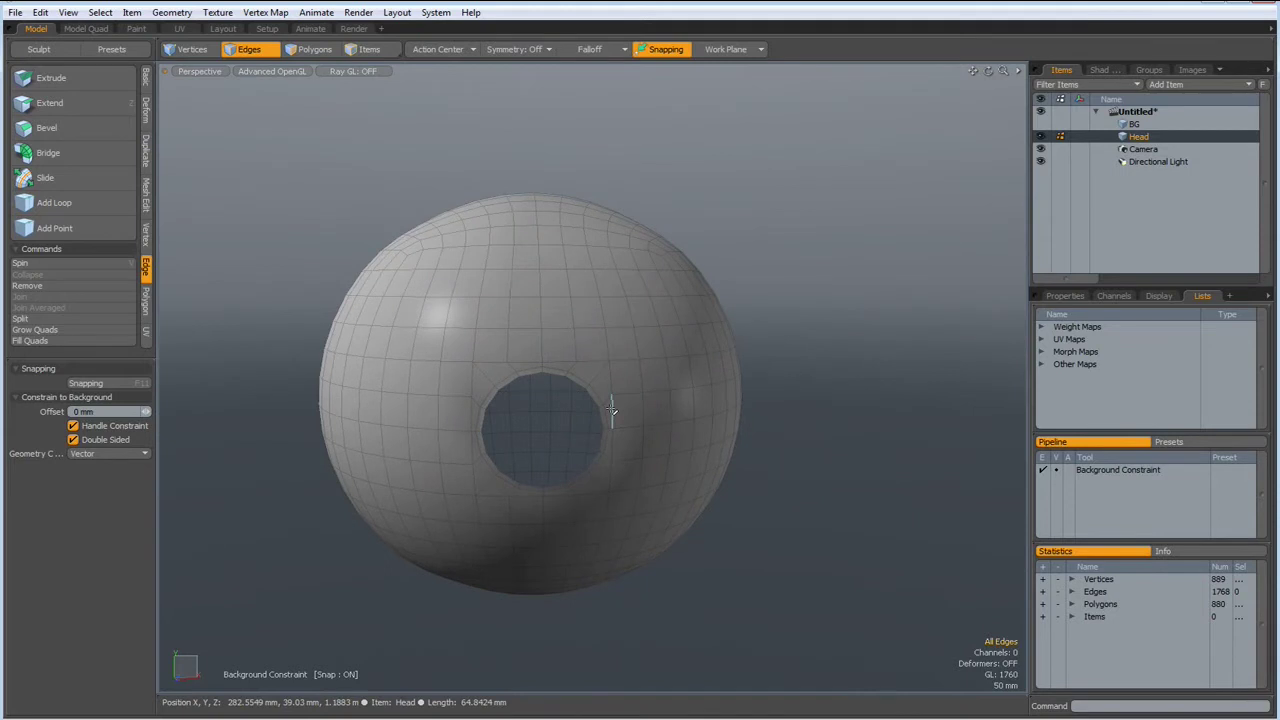
key("m")
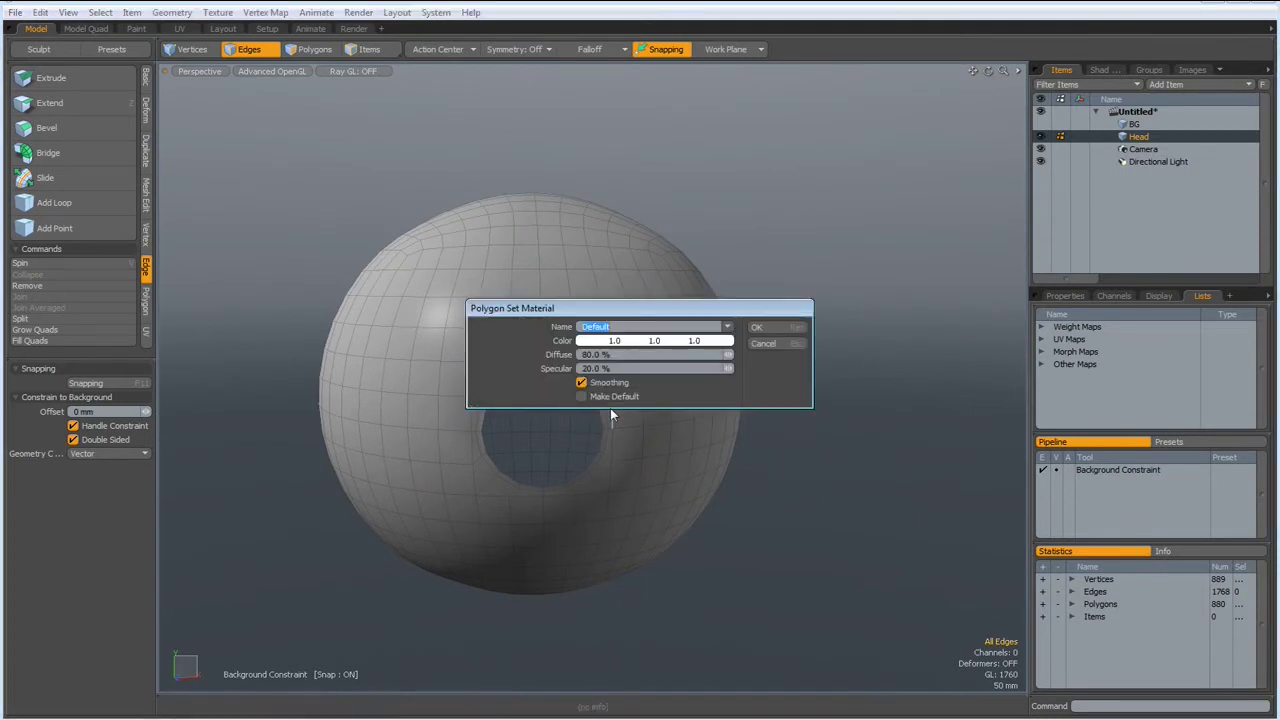
left_click(762, 332)
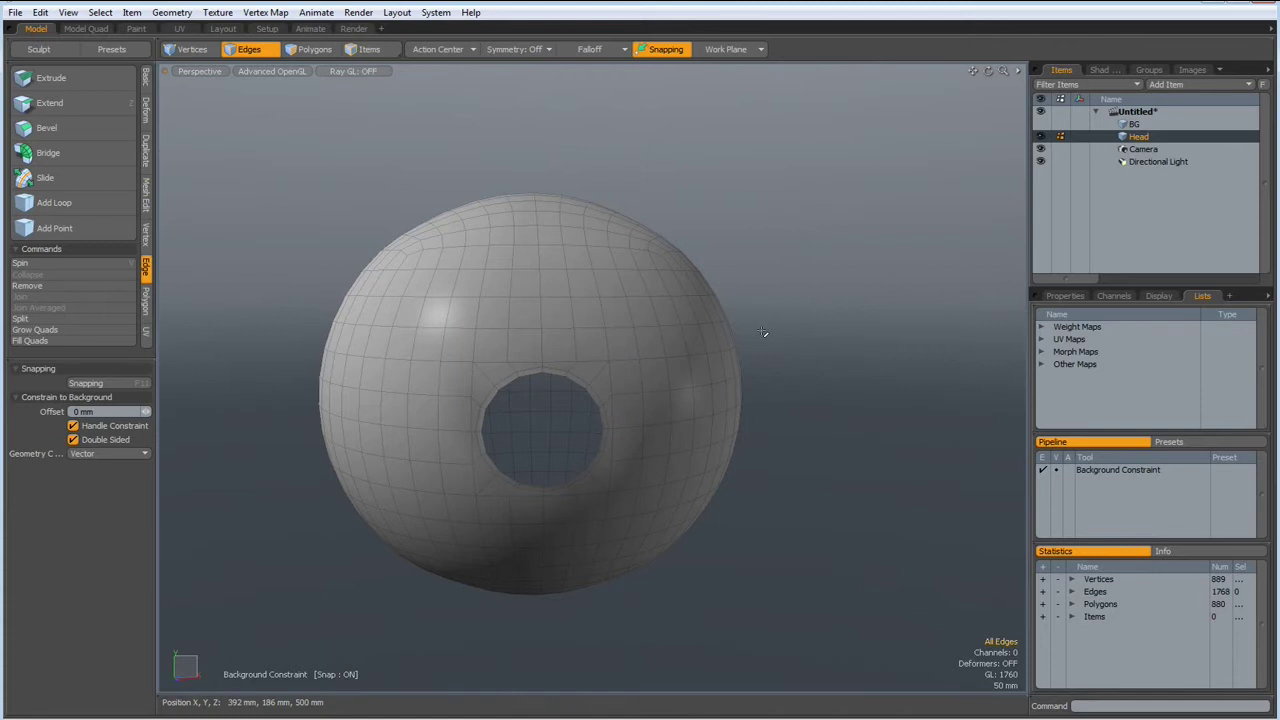
- Add a new empty mesh item and frame the head in front view
key("n")
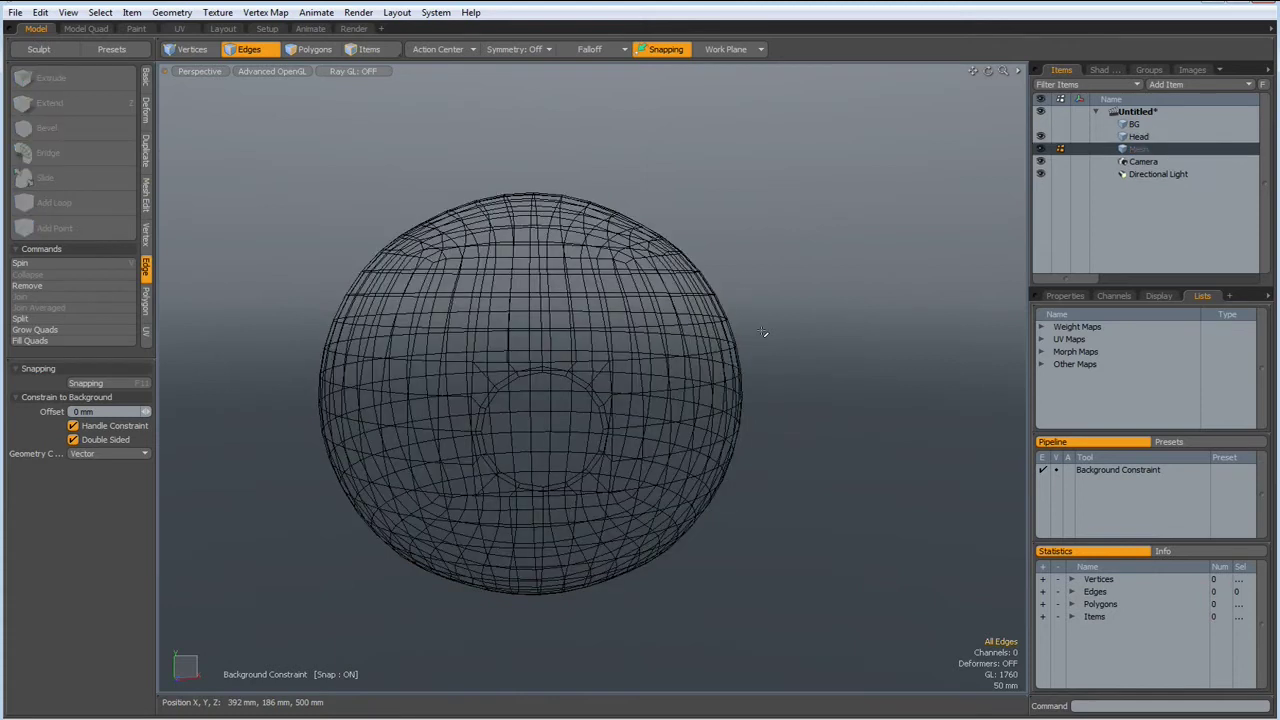
key("KP_1")
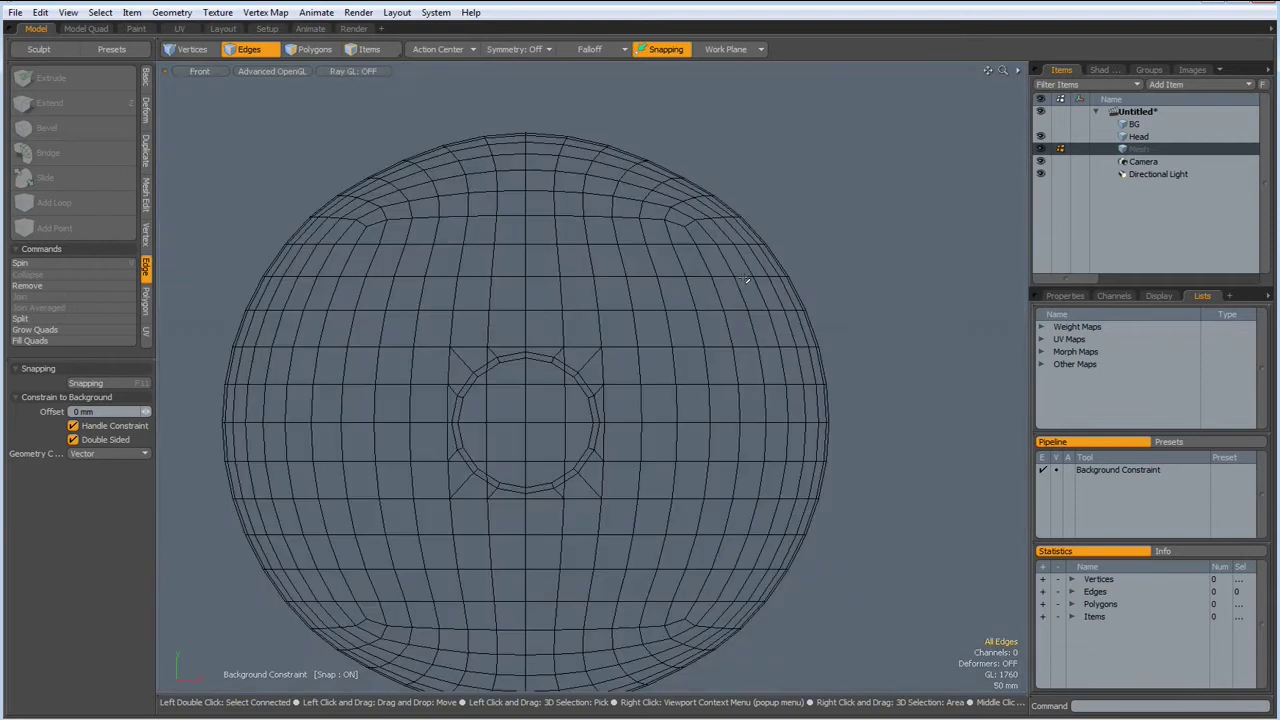
scroll(746, 281, "down", 3)
scroll(671, 337, "down", 3)
scroll(671, 337, "up", 2)
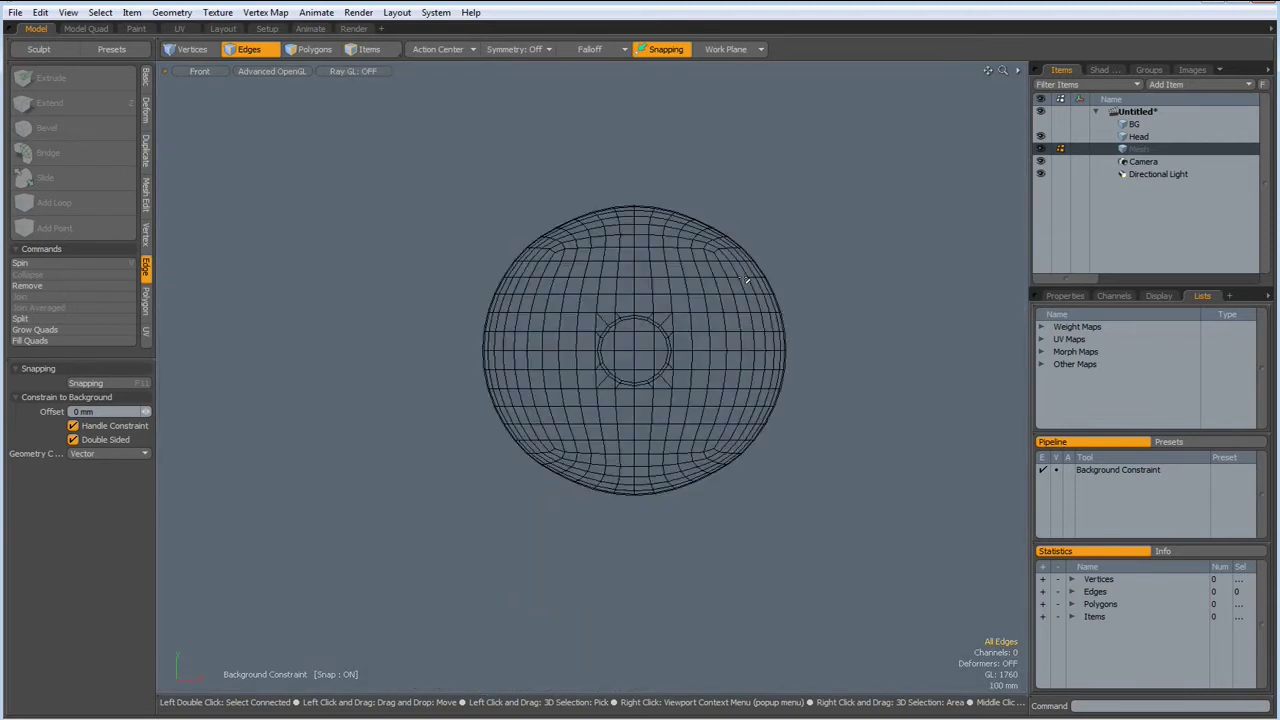
left_click_drag(663, 314, 653, 484, "alt+shift")
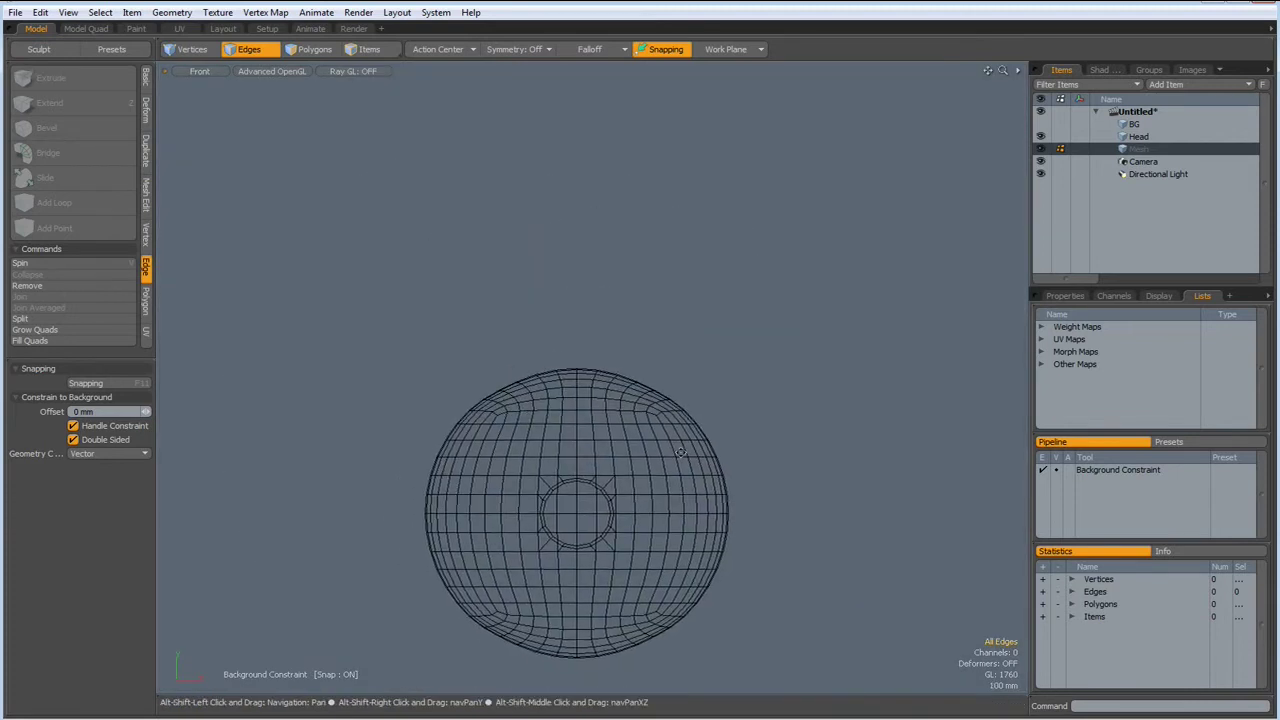
- Draw a flat box over the head's top with background constraint turned off
left_click(146, 80)
left_click(25, 78)
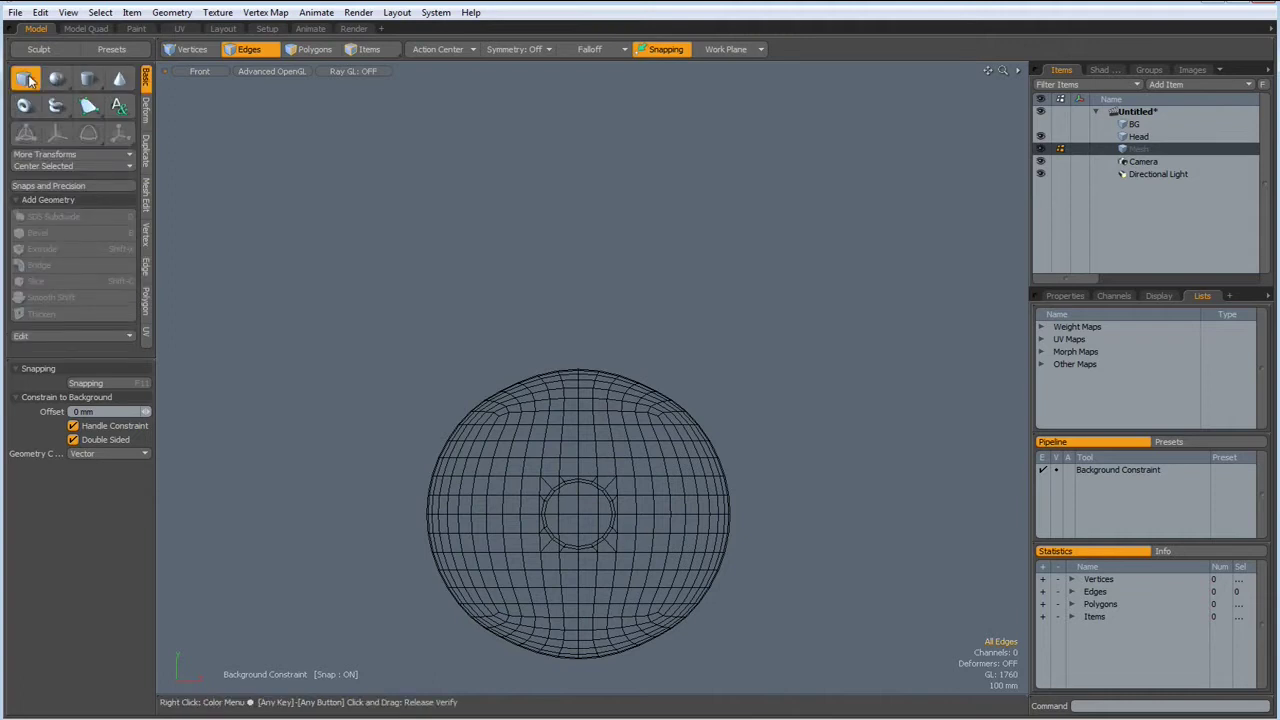
left_click(437, 250)
left_click_drag(437, 250, 645, 517)
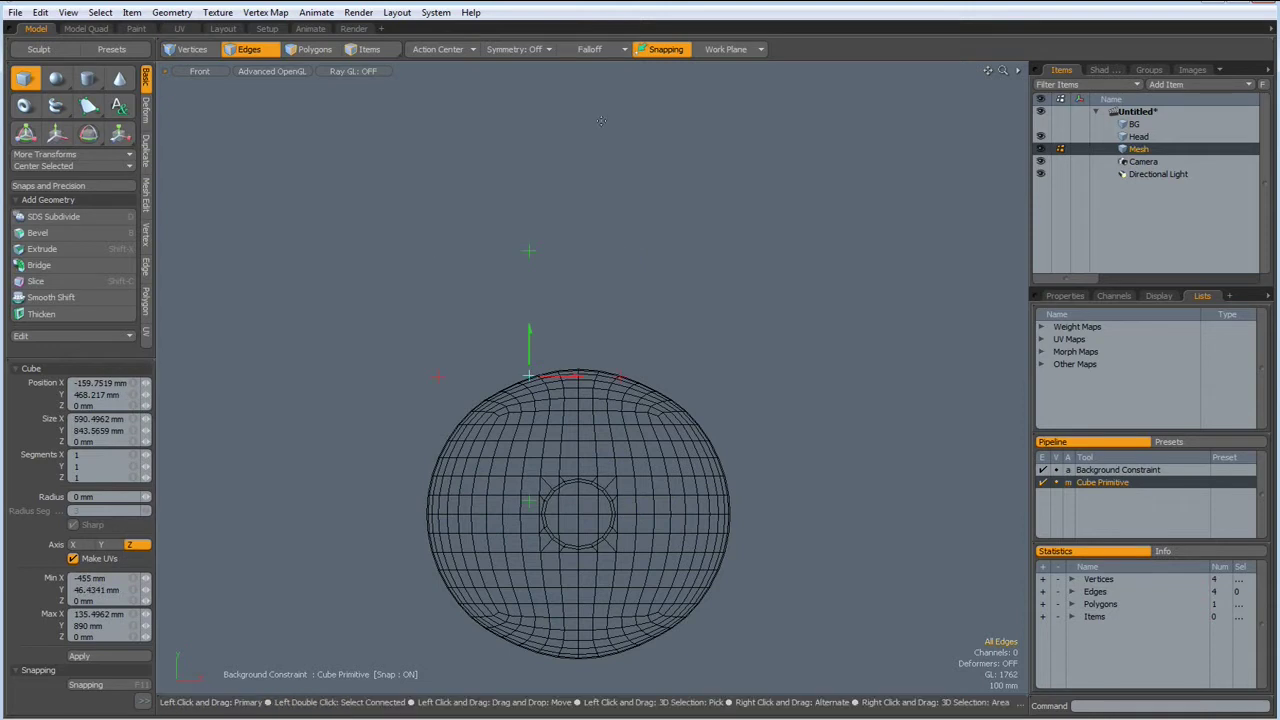
key("F11")
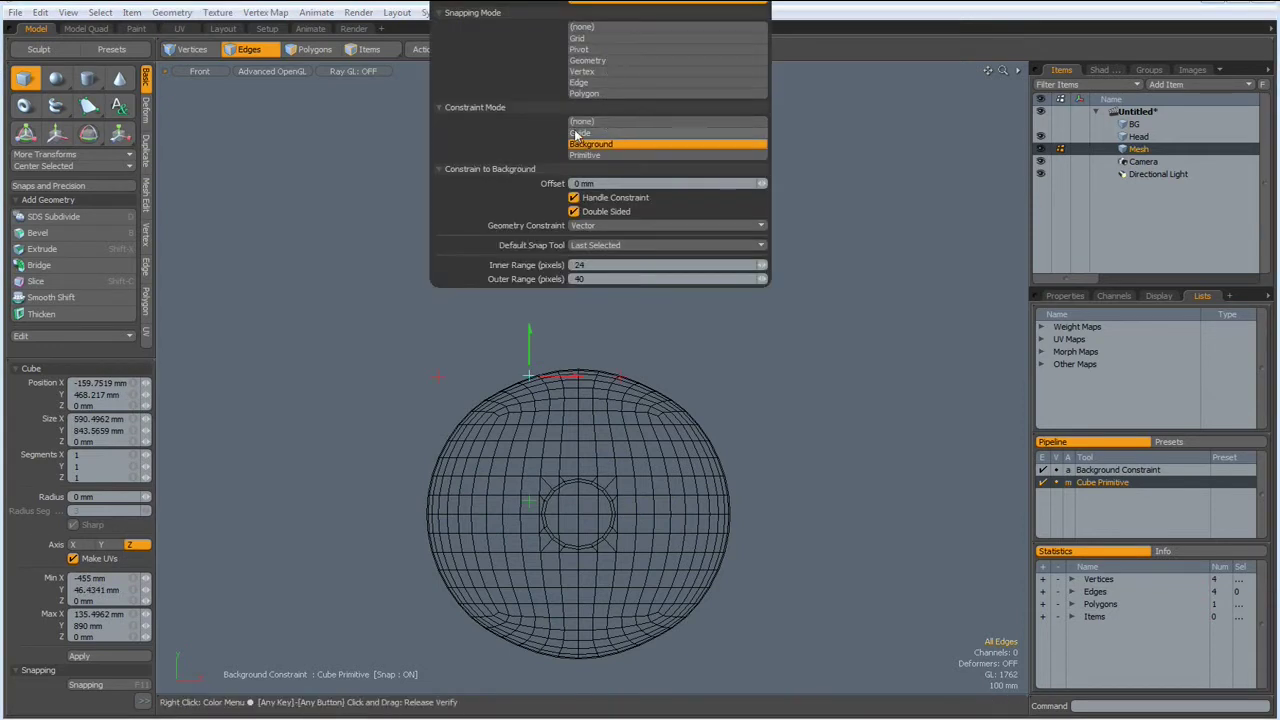
left_click(585, 121)
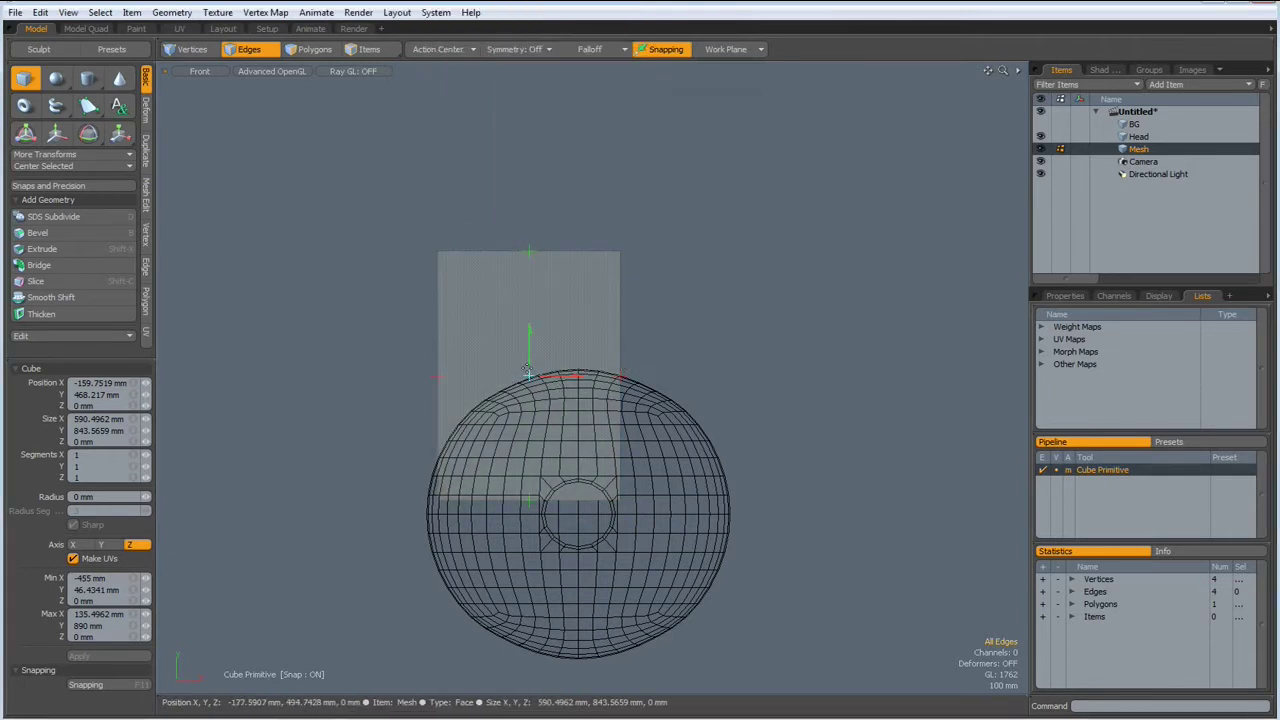
left_click_drag(558, 381, 624, 375)
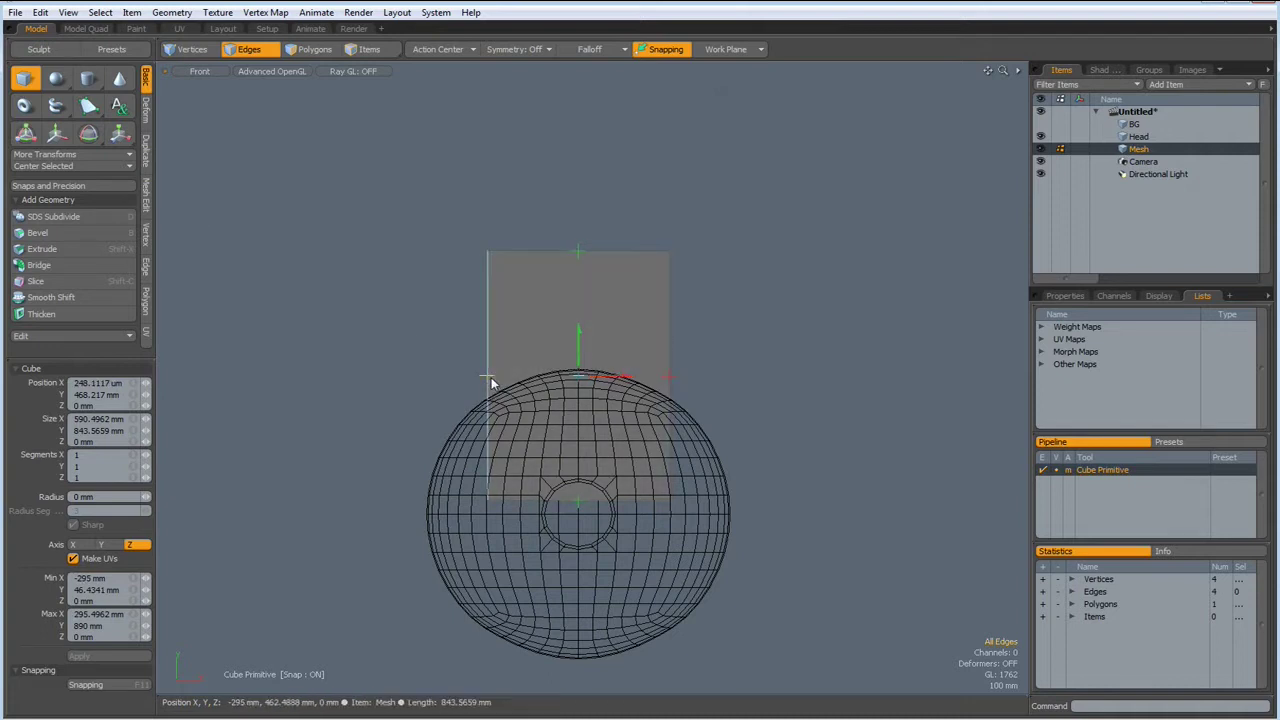
left_click_drag(485, 380, 469, 380)
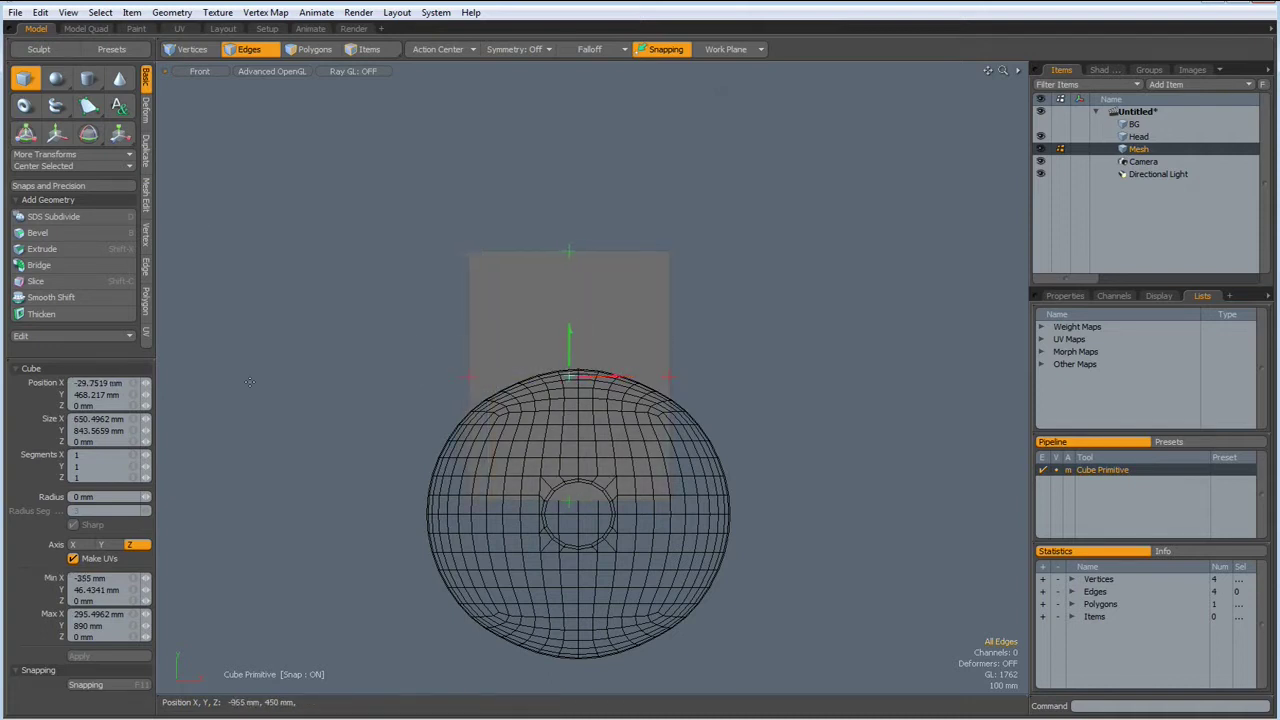
- Set the plane's width to 750 mm and centre it on X
left_click(70, 419)
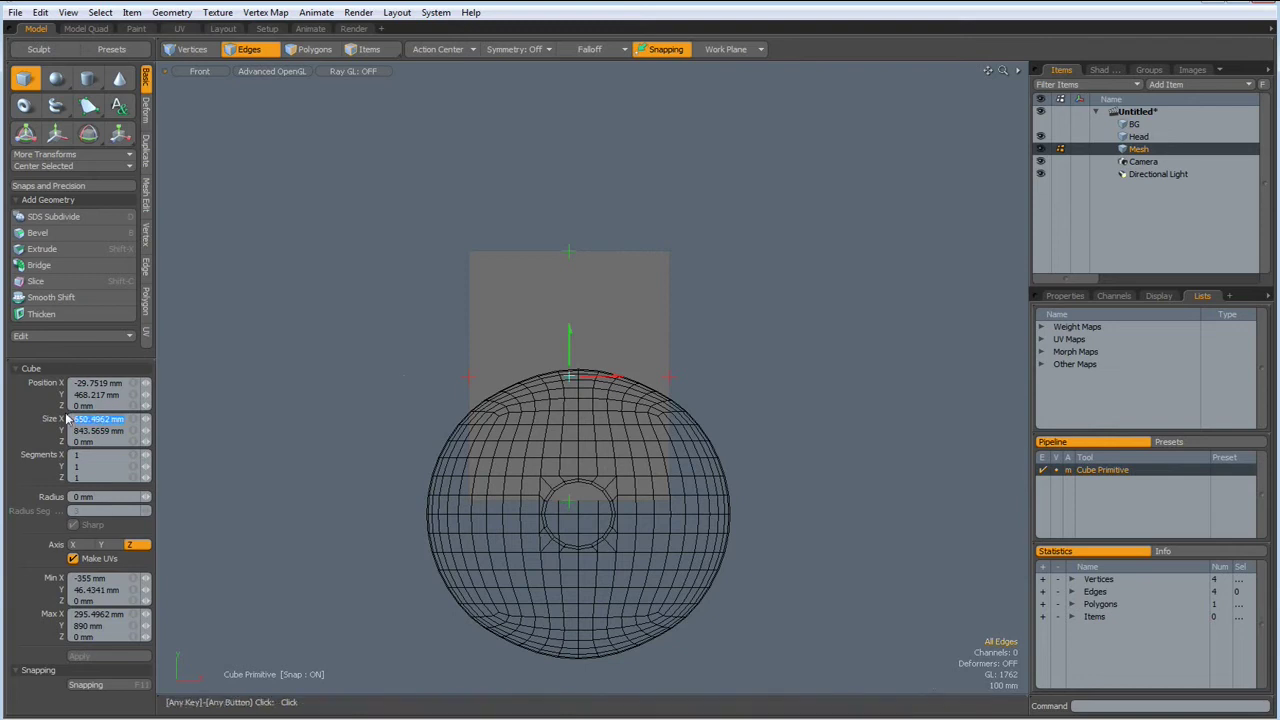
type("750")
key("Return")
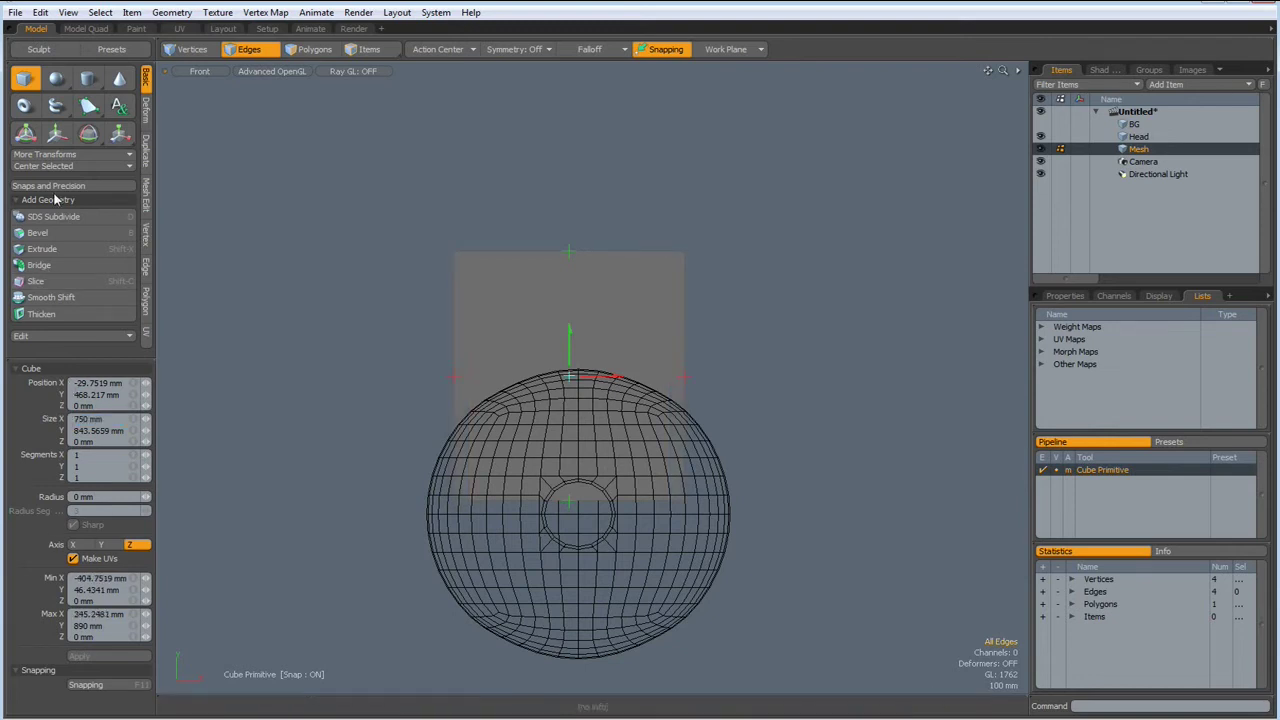
left_click(64, 166)
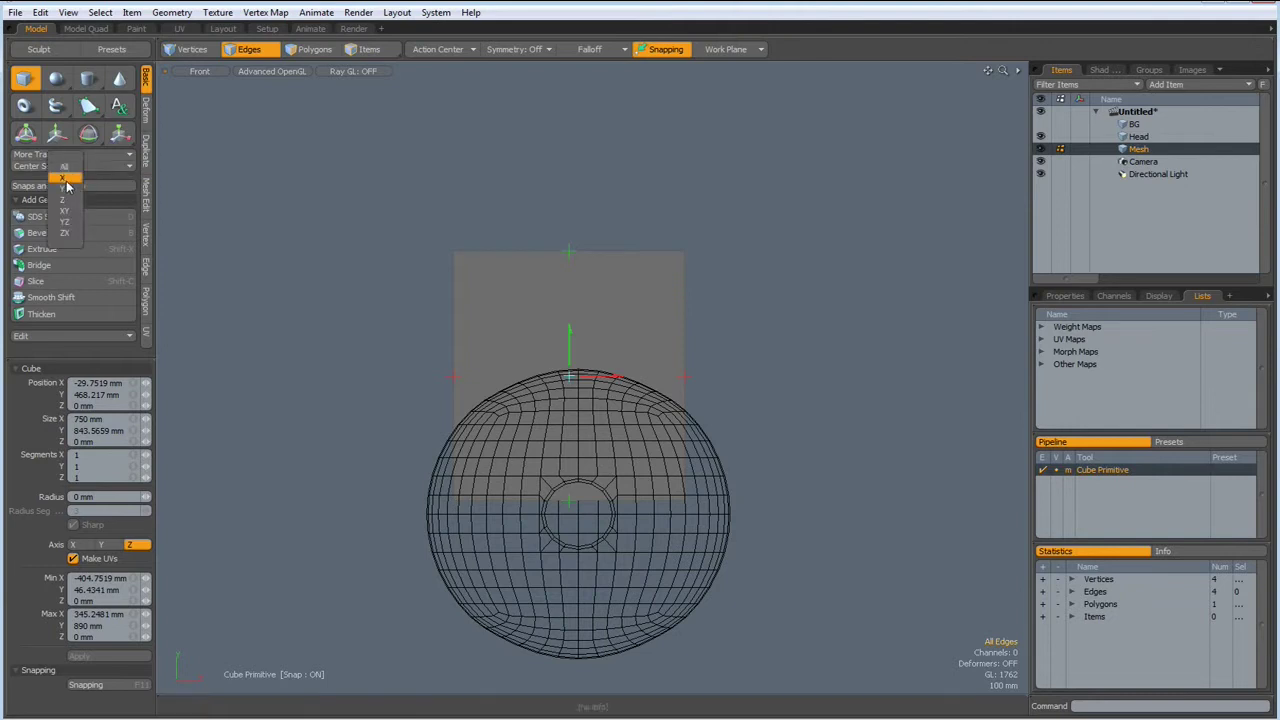
left_click(66, 183)
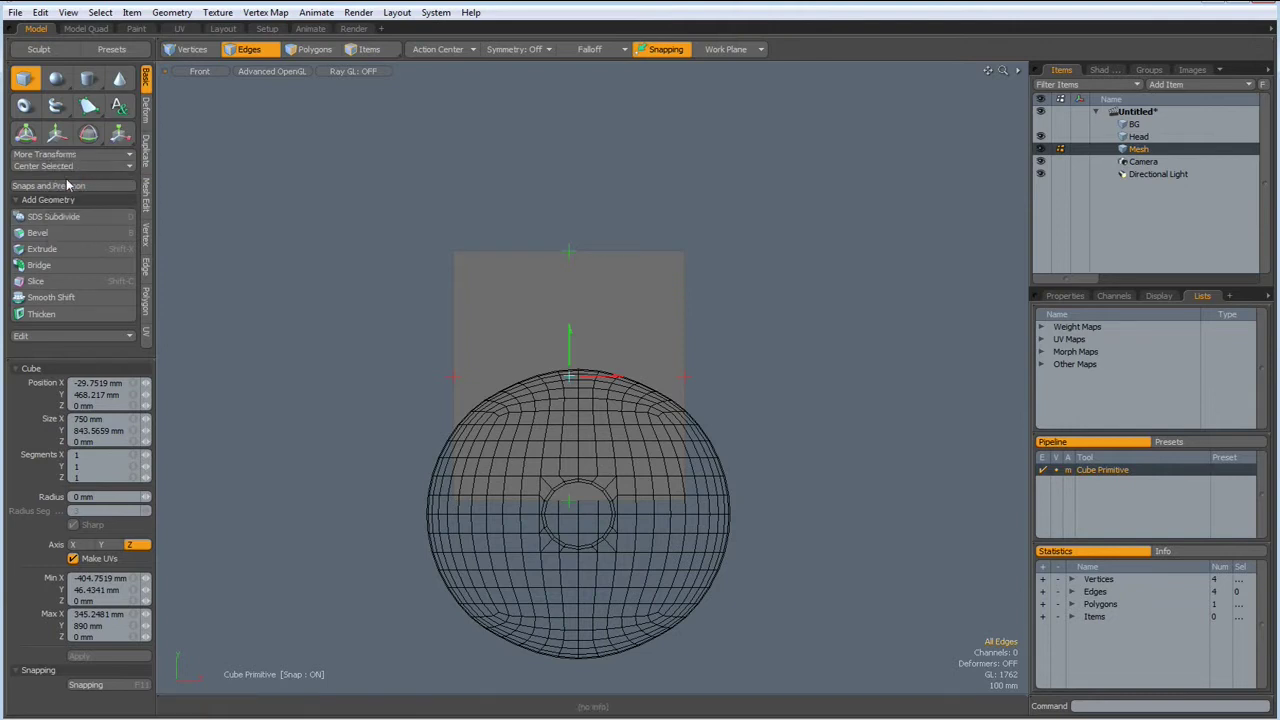
left_click(64, 167)
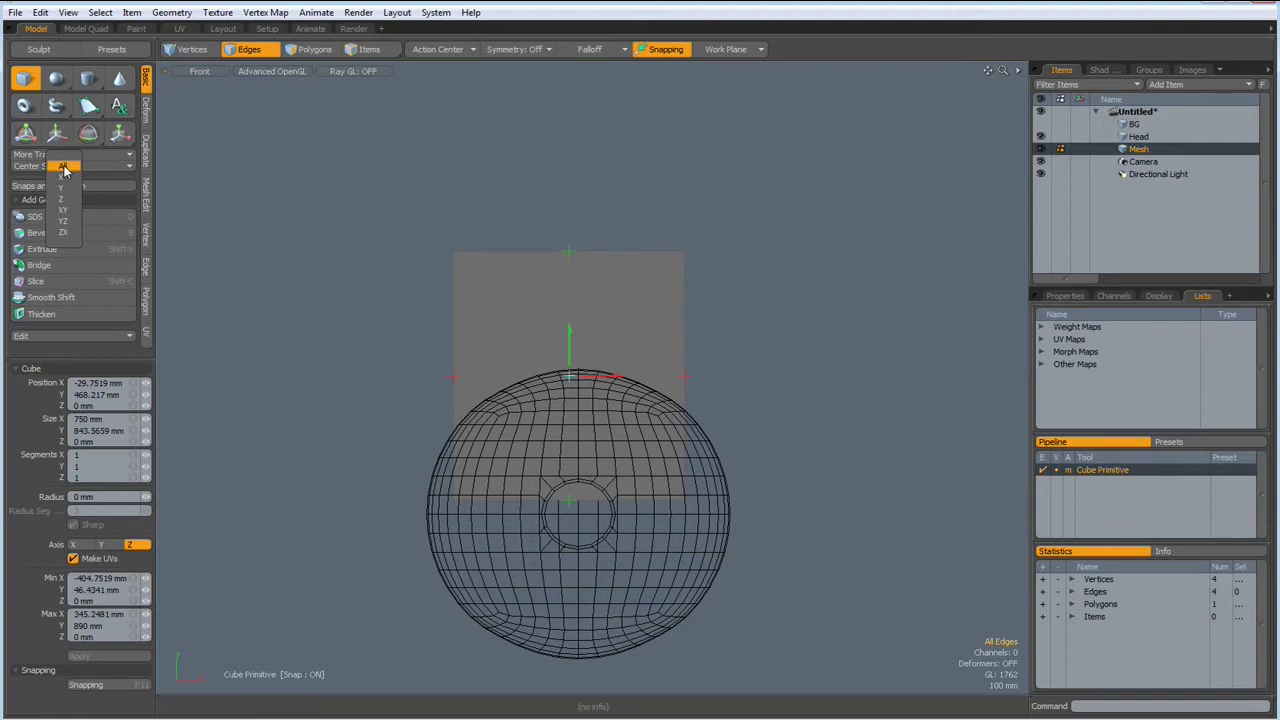
left_click(65, 176)
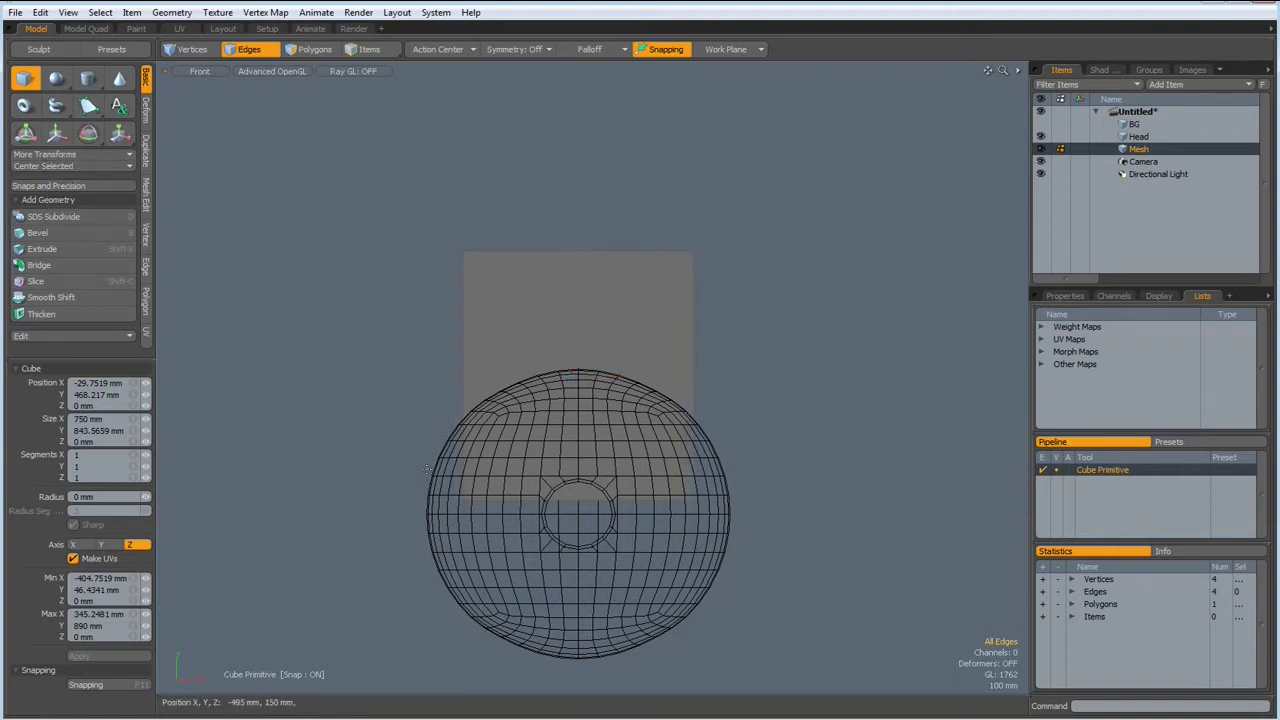
- Centre the plane's bottom edge on Y to match the sphere's centre
key("space")
right_click_drag(408, 468, 810, 550)
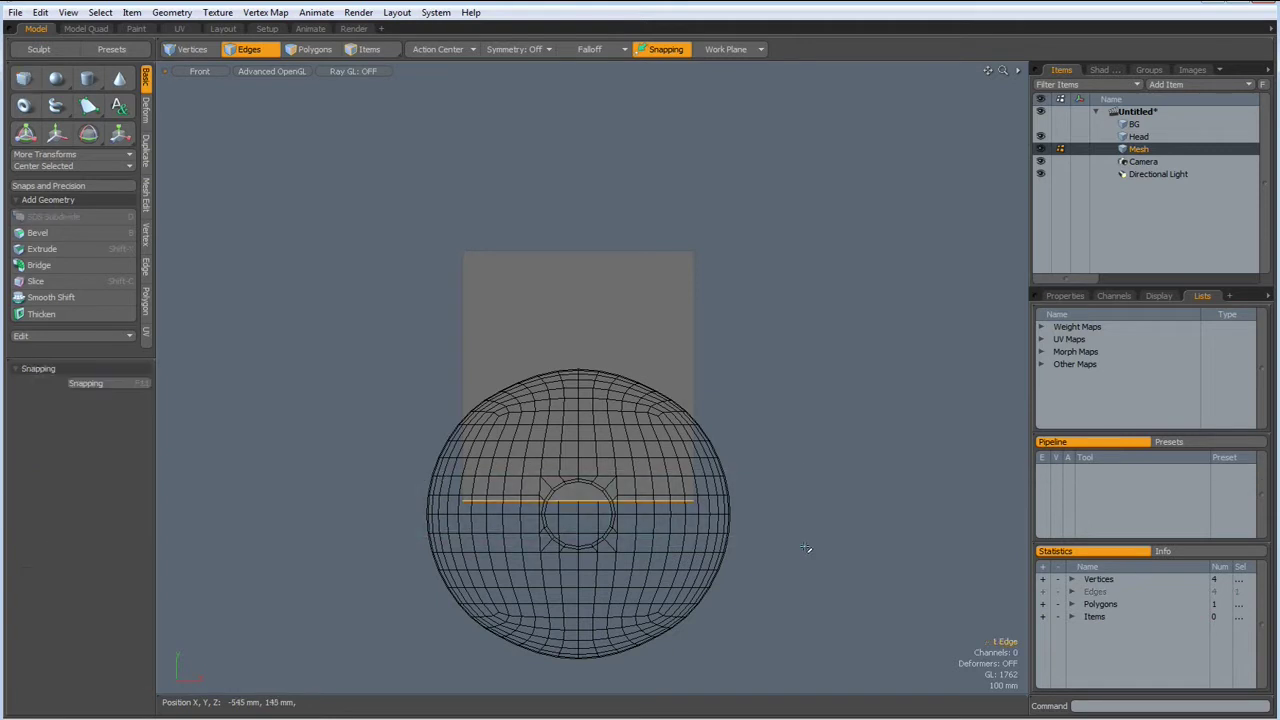
left_click(71, 168)
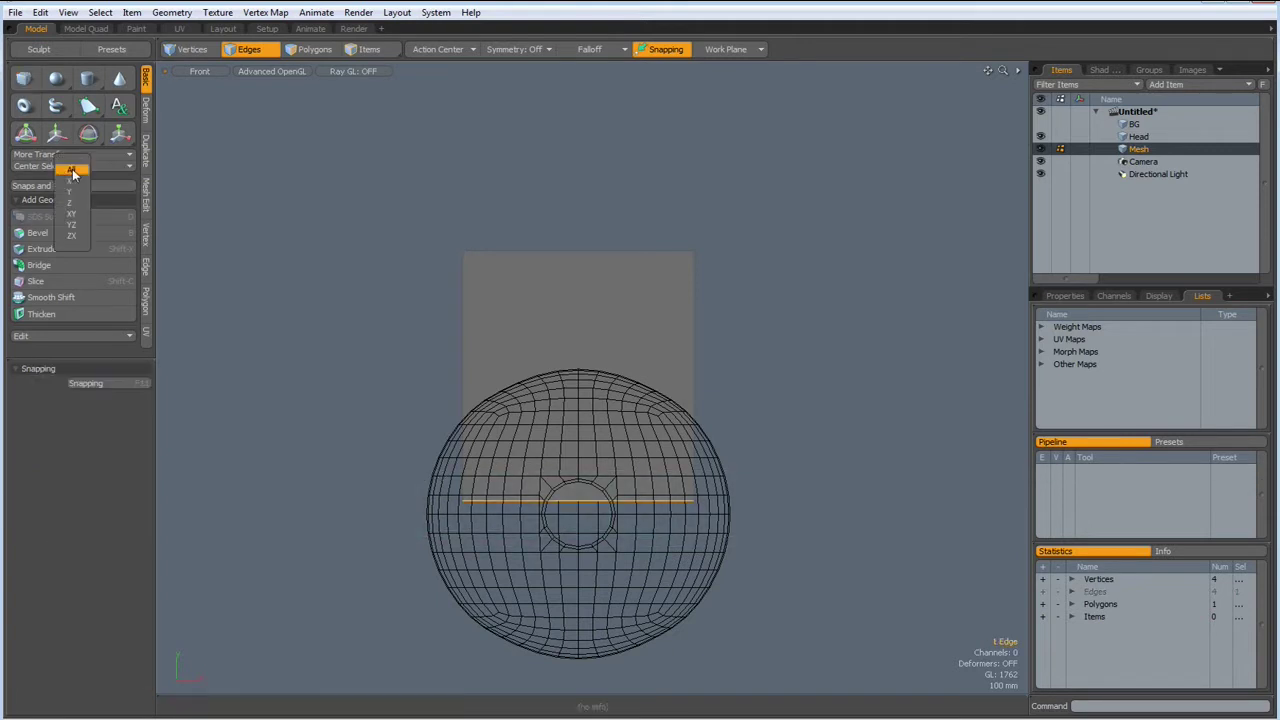
left_click(71, 196)
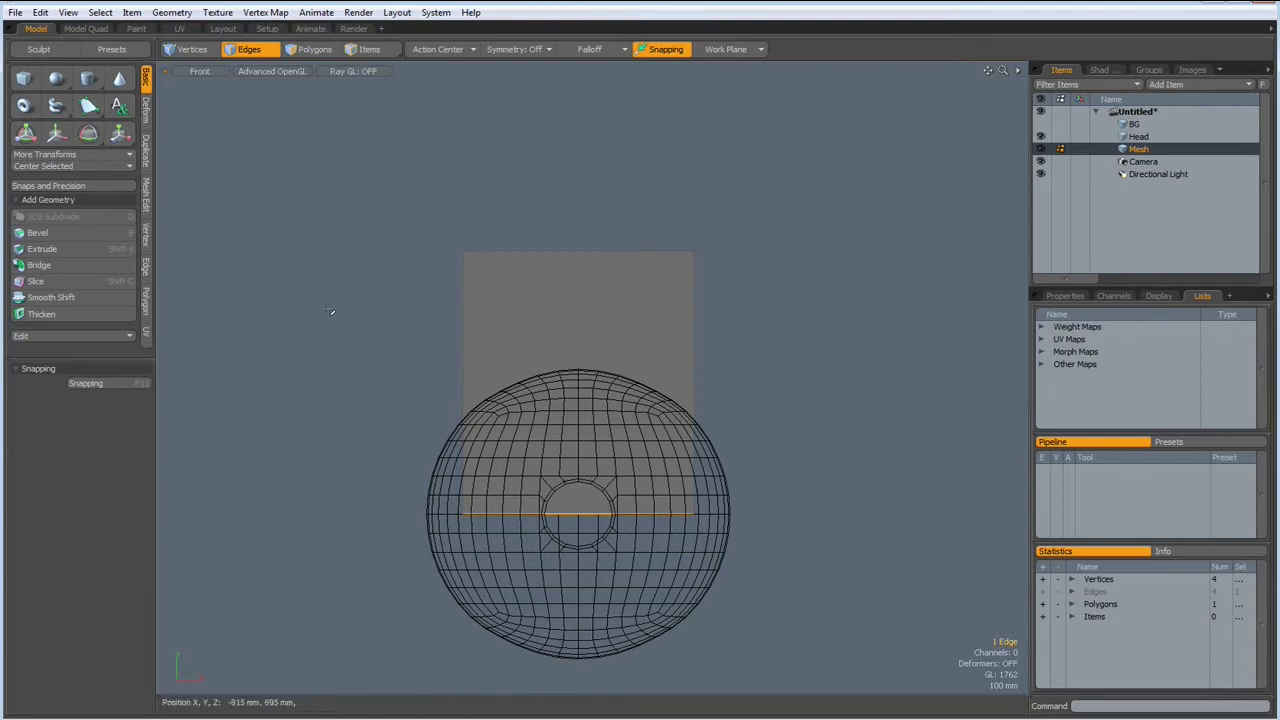
key("3")
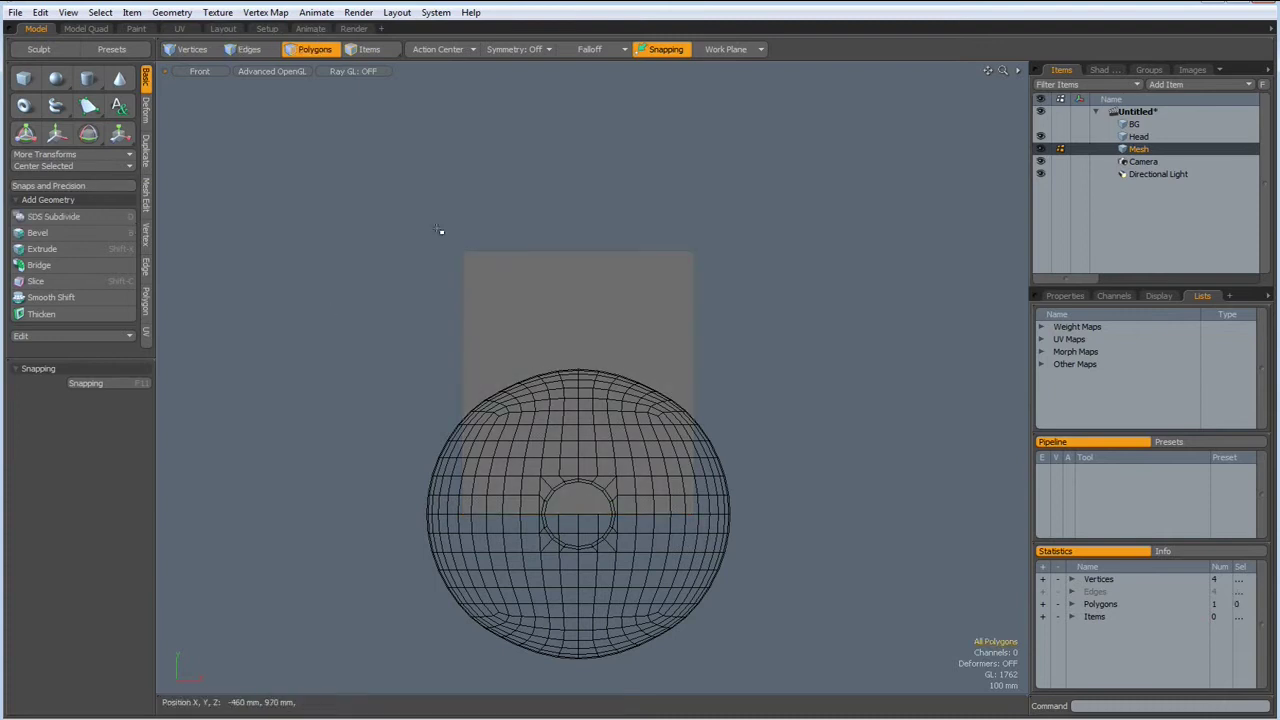
key("2")
- Drag the plane's top edge far upward to make a tall strip
left_click(445, 222)
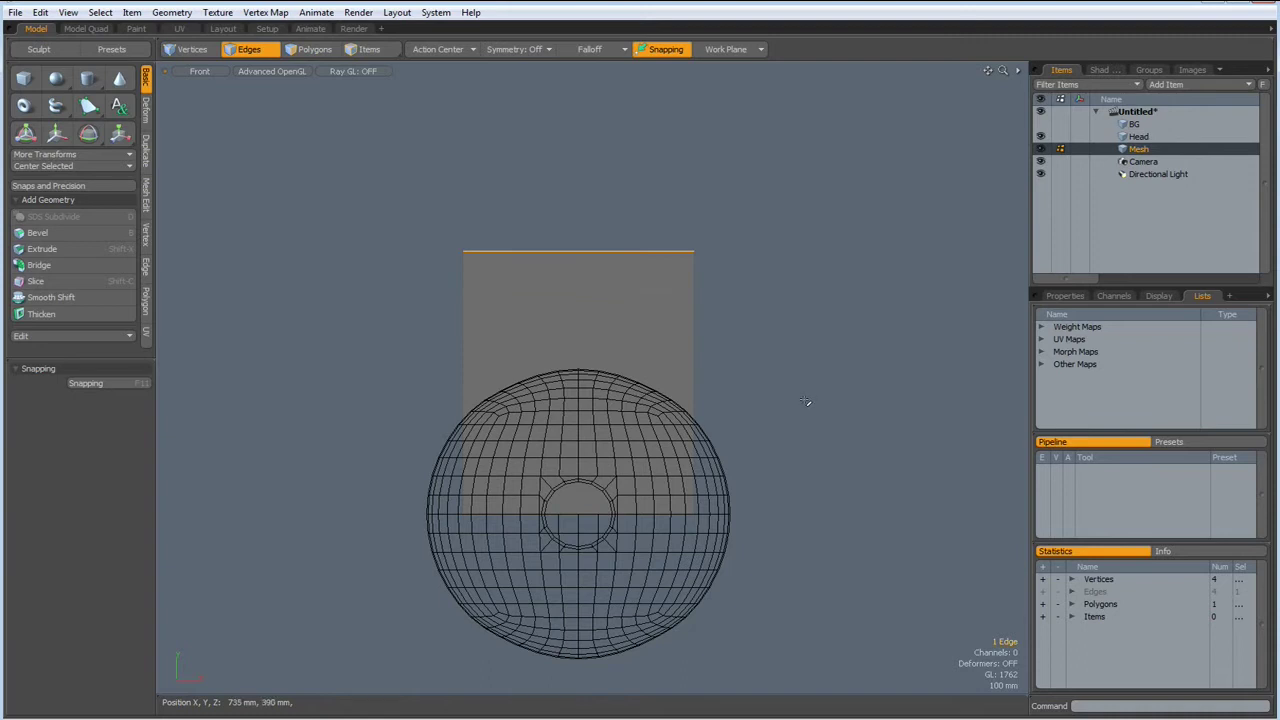
left_click_drag(806, 402, 812, 427, "alt+shift")
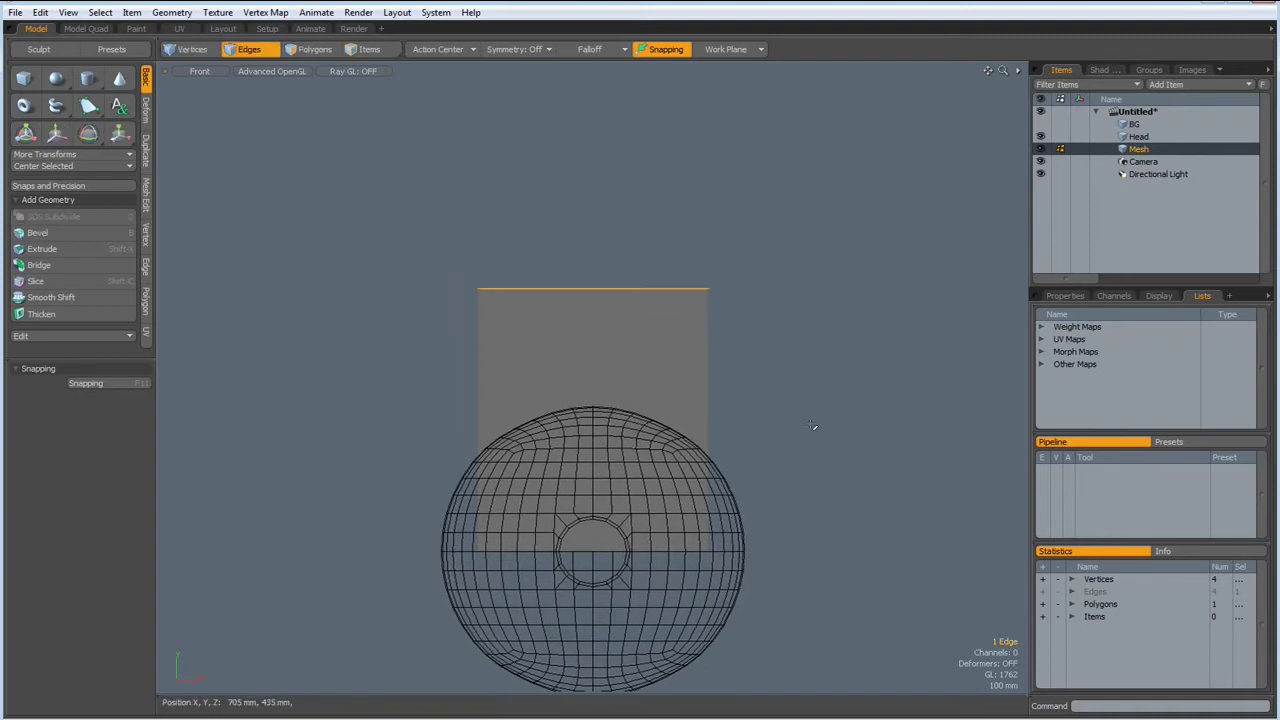
key("w")
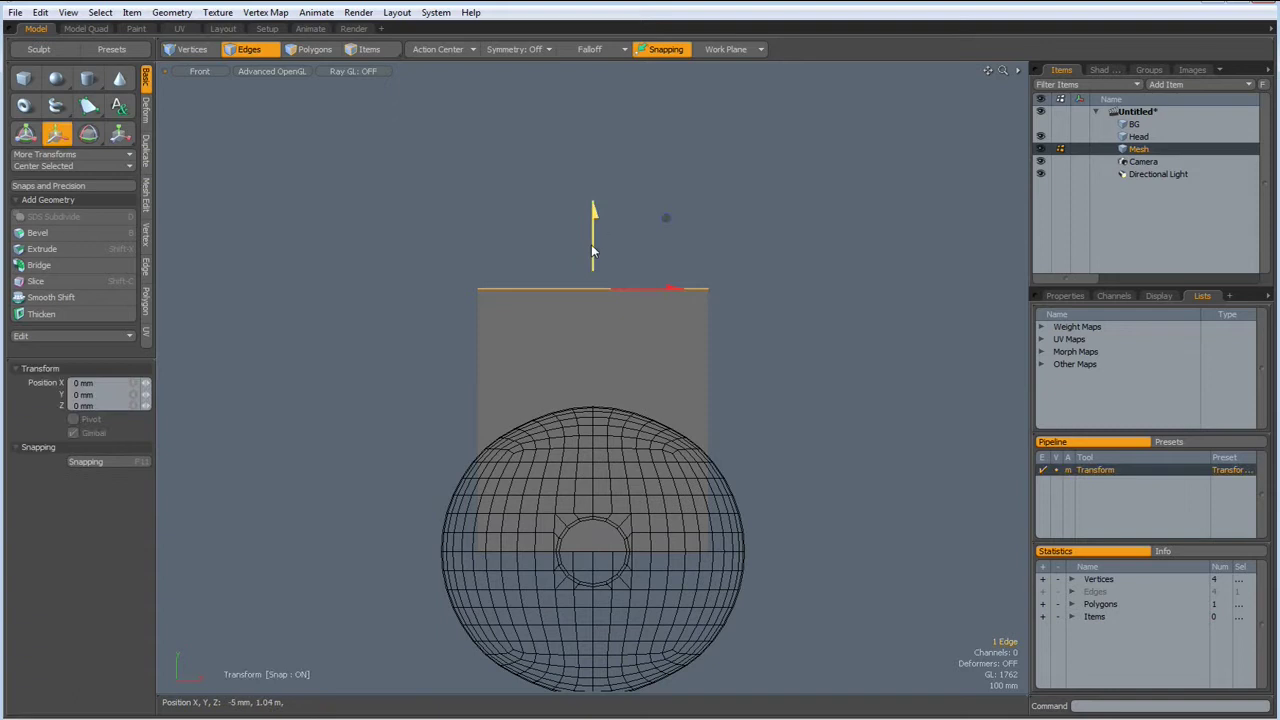
left_click_drag(666, 214, 666, 49)
key("space")
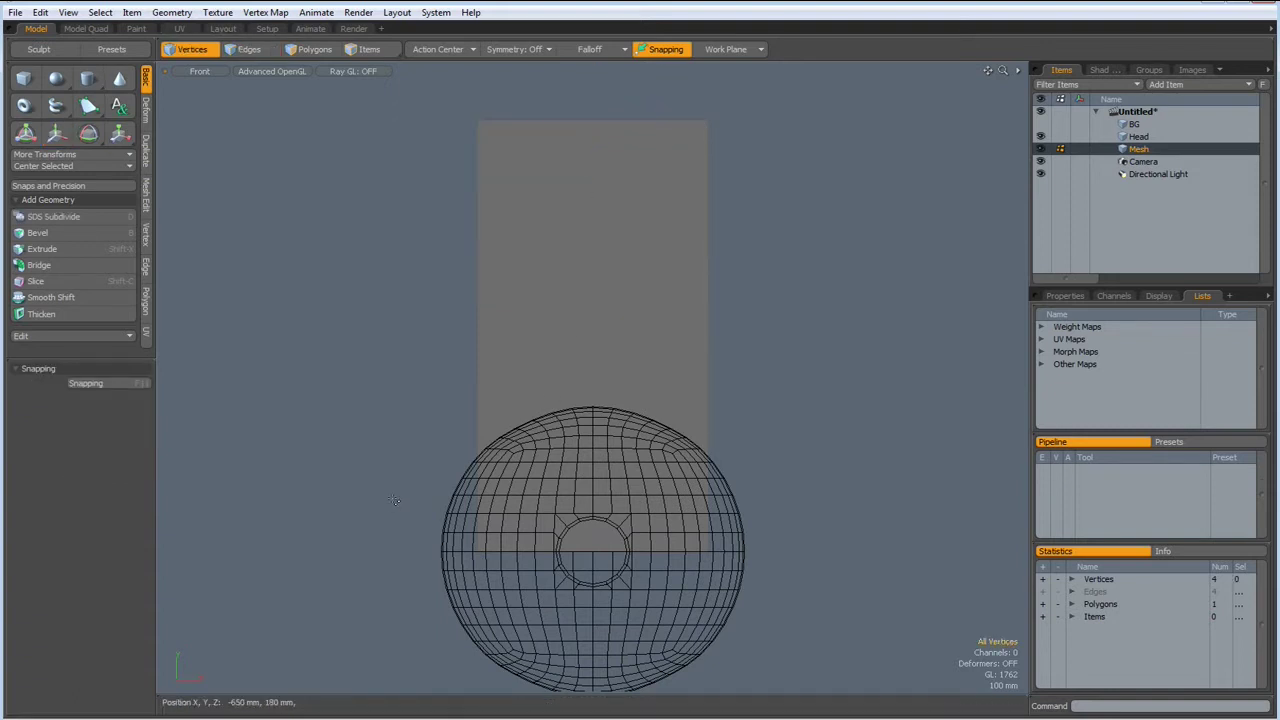
- Vertex-bevel the plane's two bottom corner vertices with a 150 mm inset
key("1")
right_click_drag(375, 498, 838, 640)
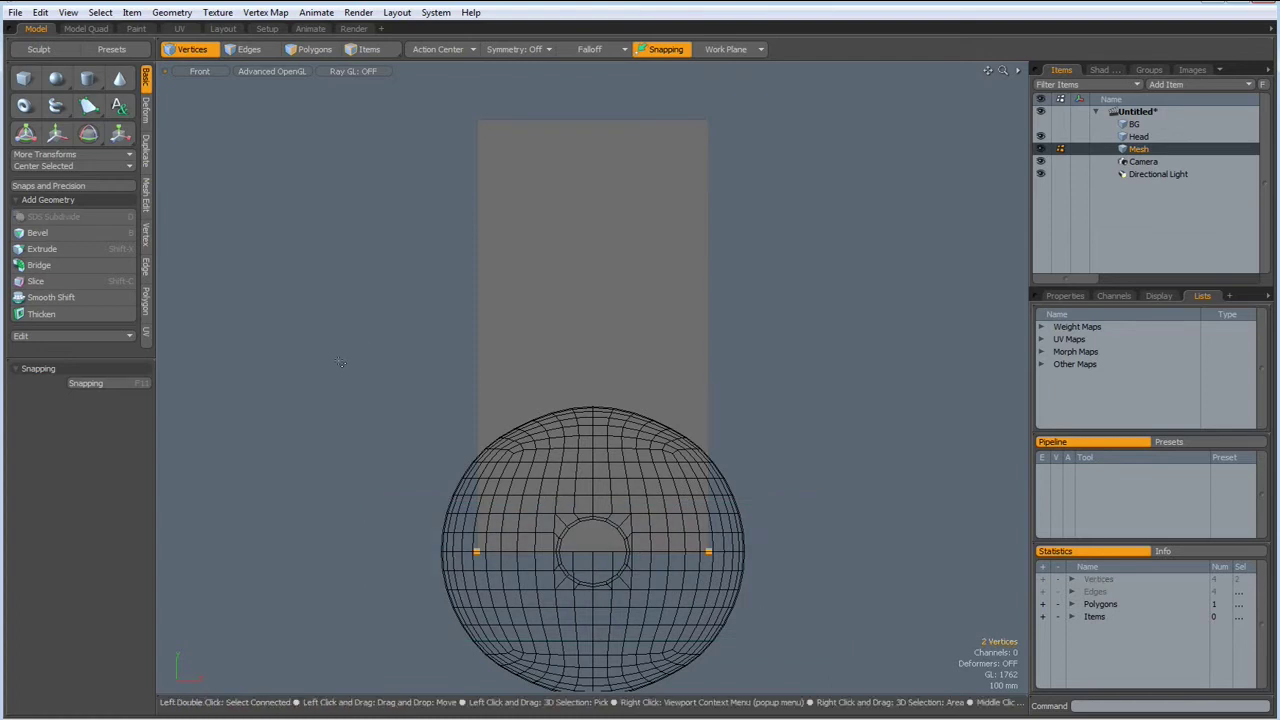
key("b")
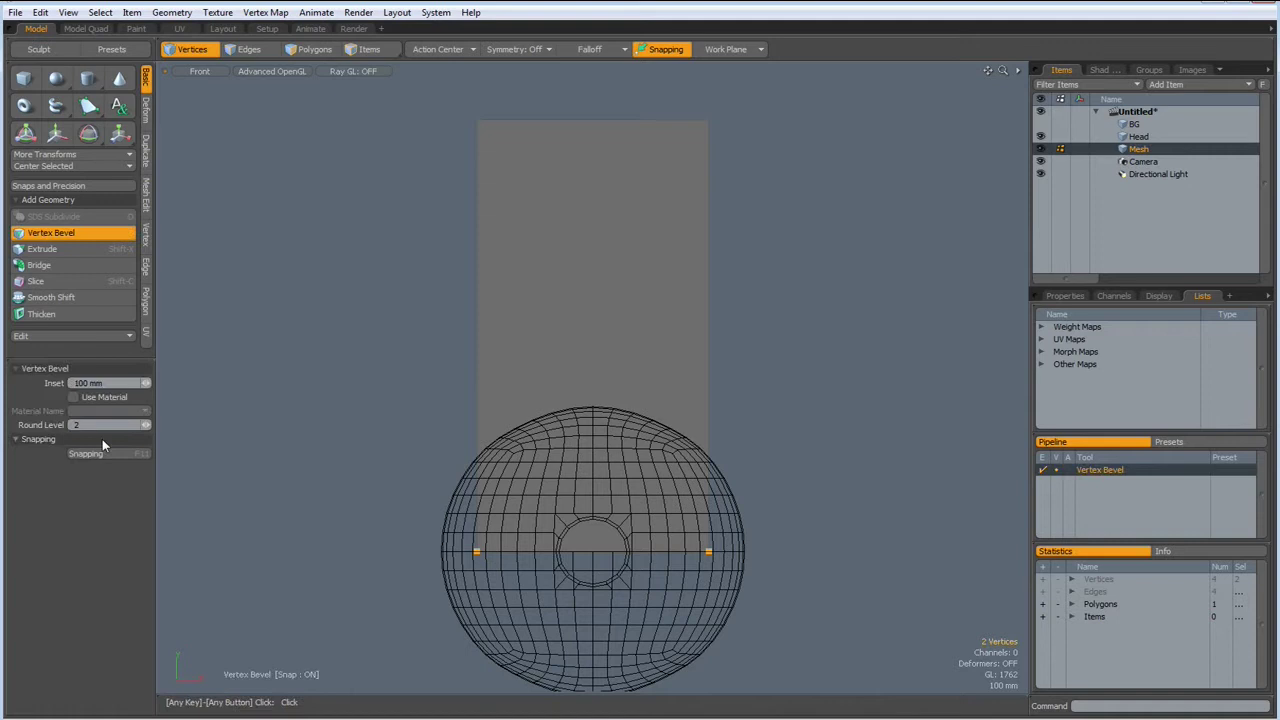
left_click(353, 425)
left_click_drag(353, 425, 480, 425)
left_click_drag(119, 383, 14, 380)
type("150")
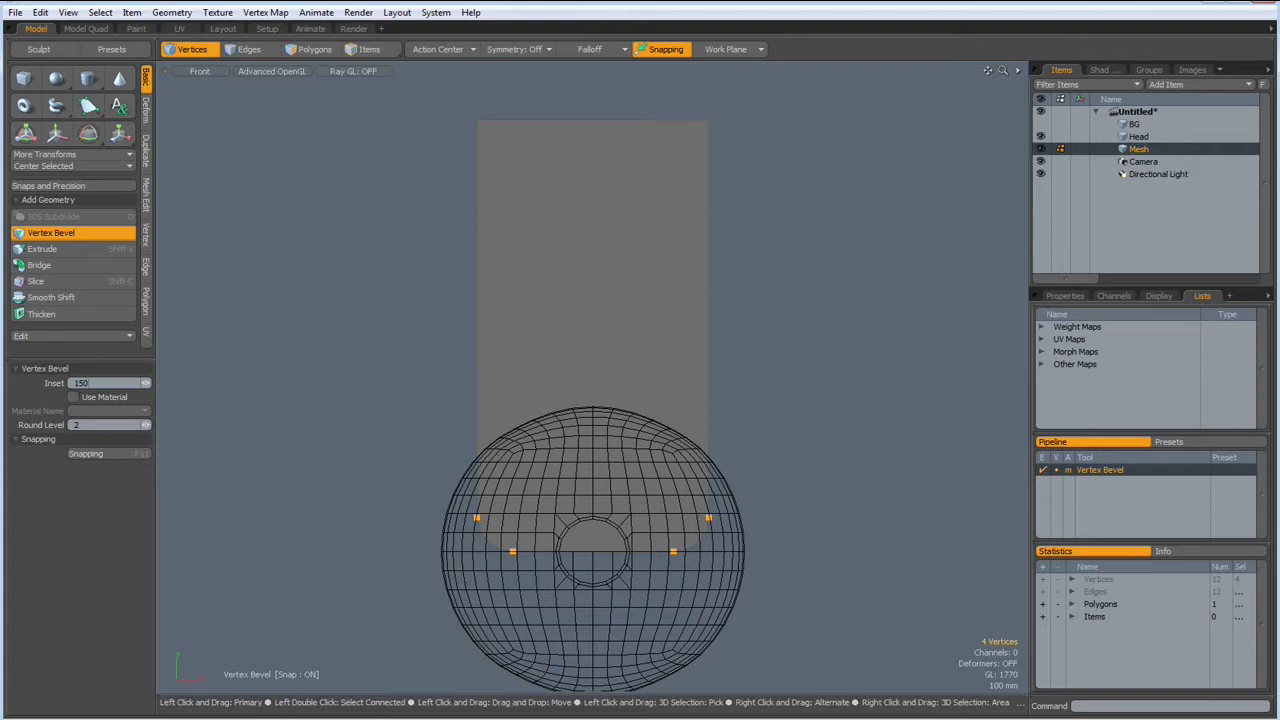
key("Return")
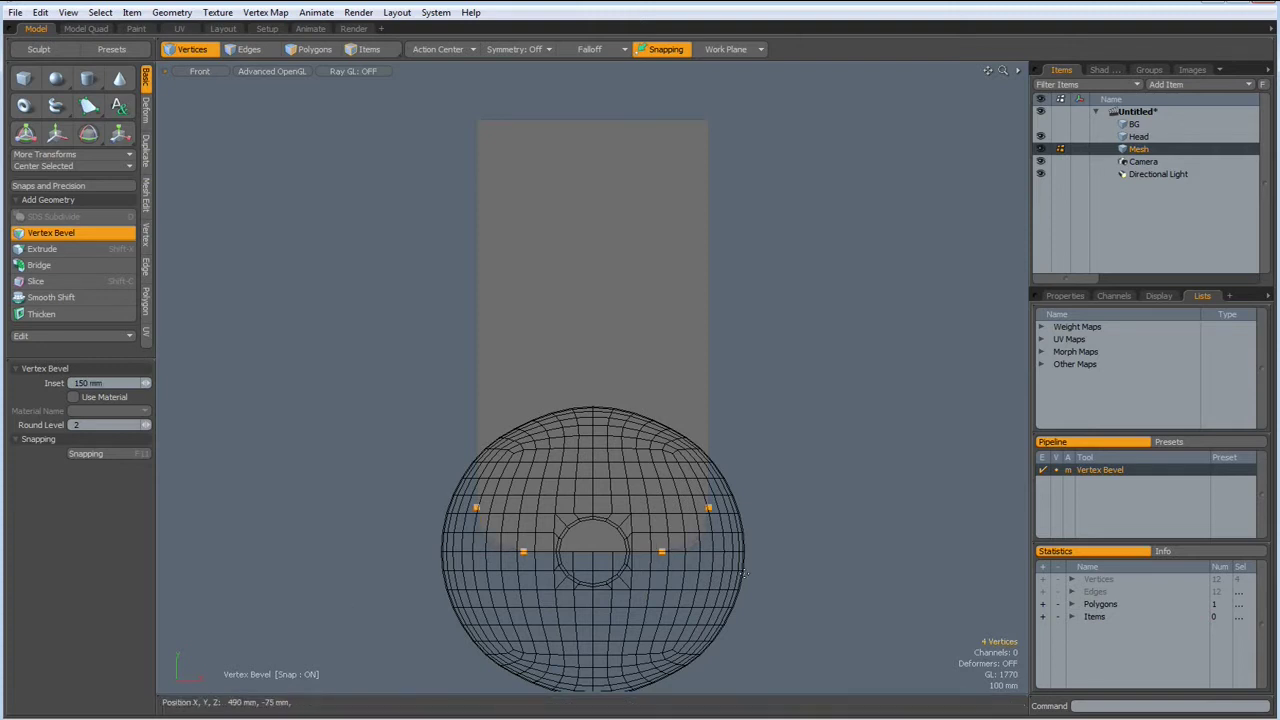
key("space")
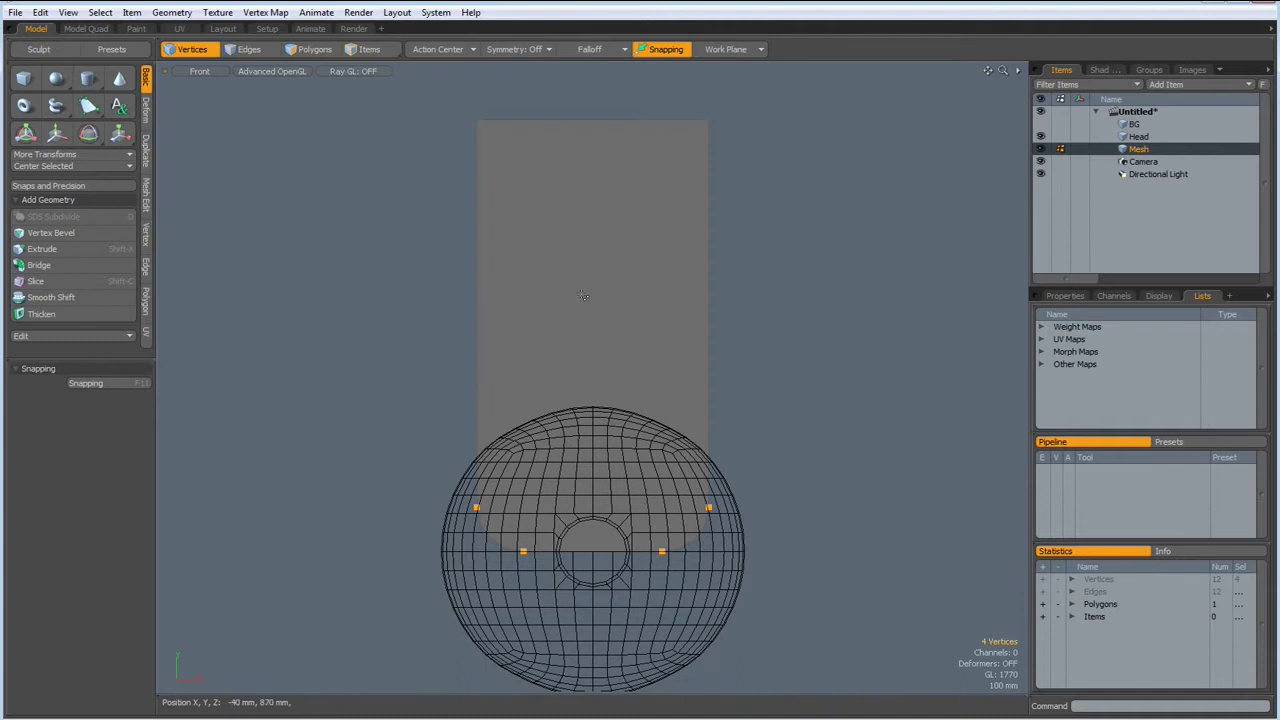
- Inset the plane face by 50 mm and remove the inner face, leaving a frame
key("3")
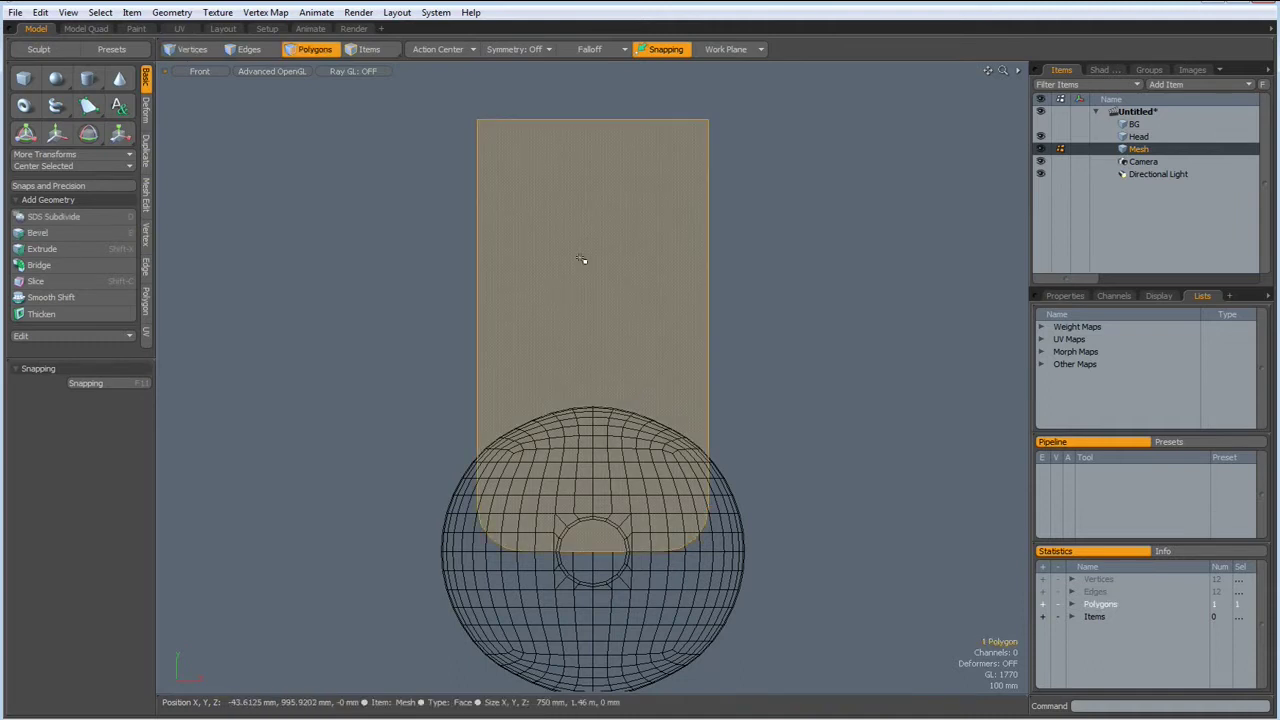
key("b")
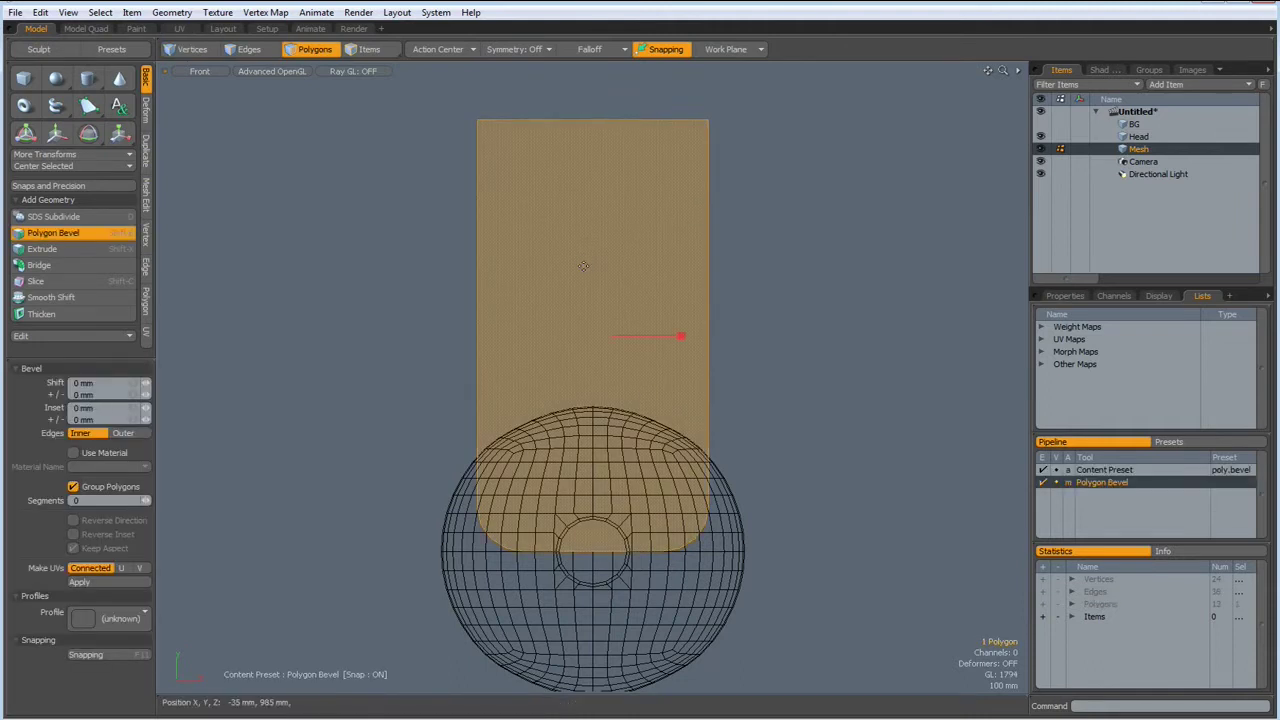
left_click_drag(680, 336, 620, 336)
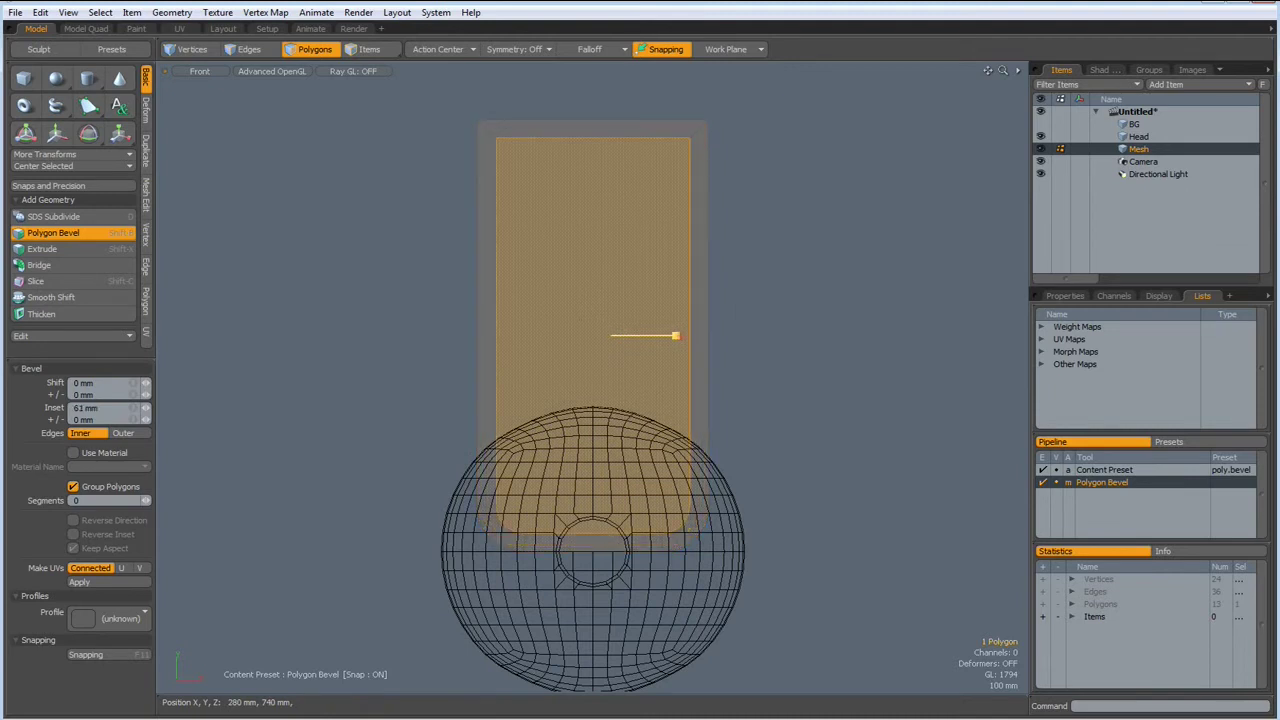
left_click(100, 408)
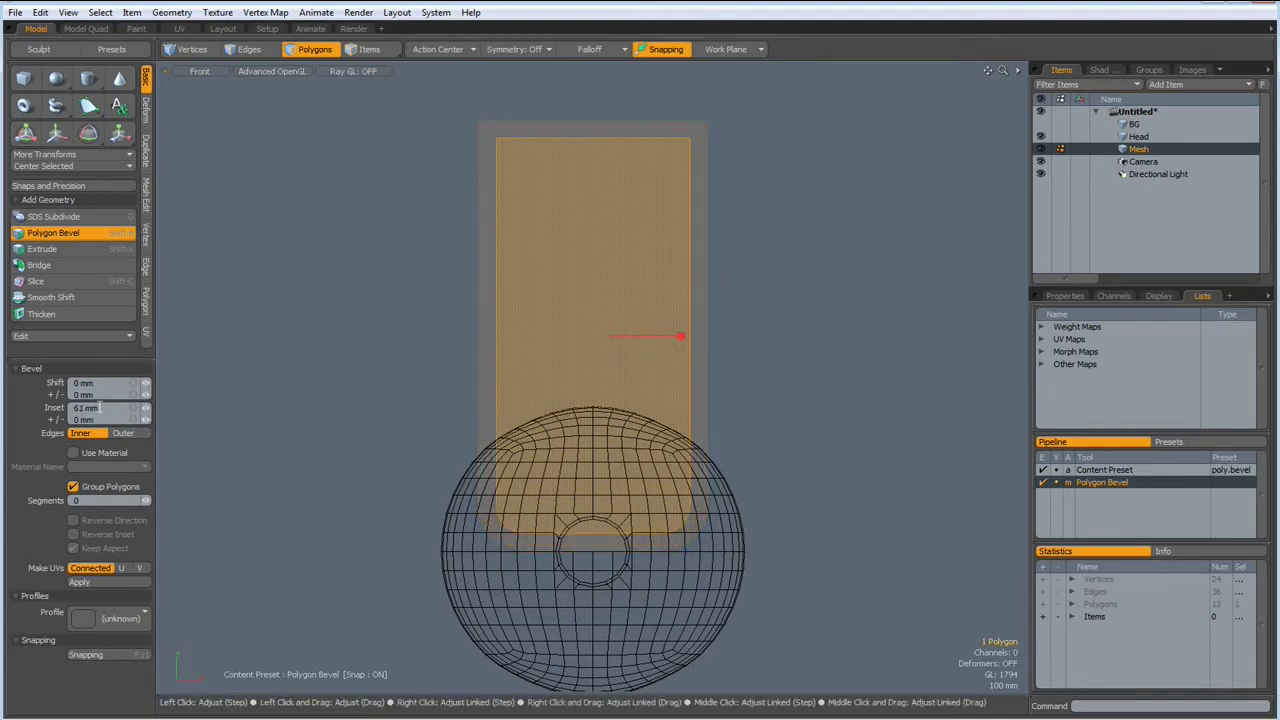
type("50")
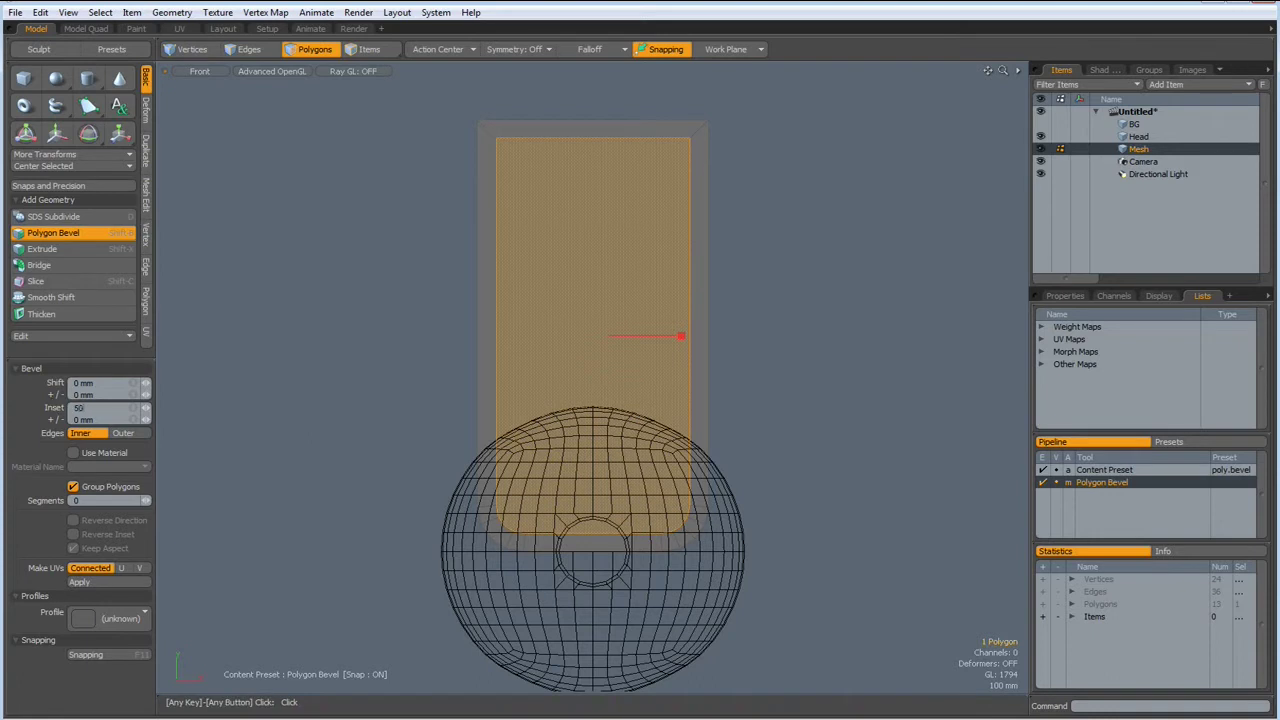
key("Return")
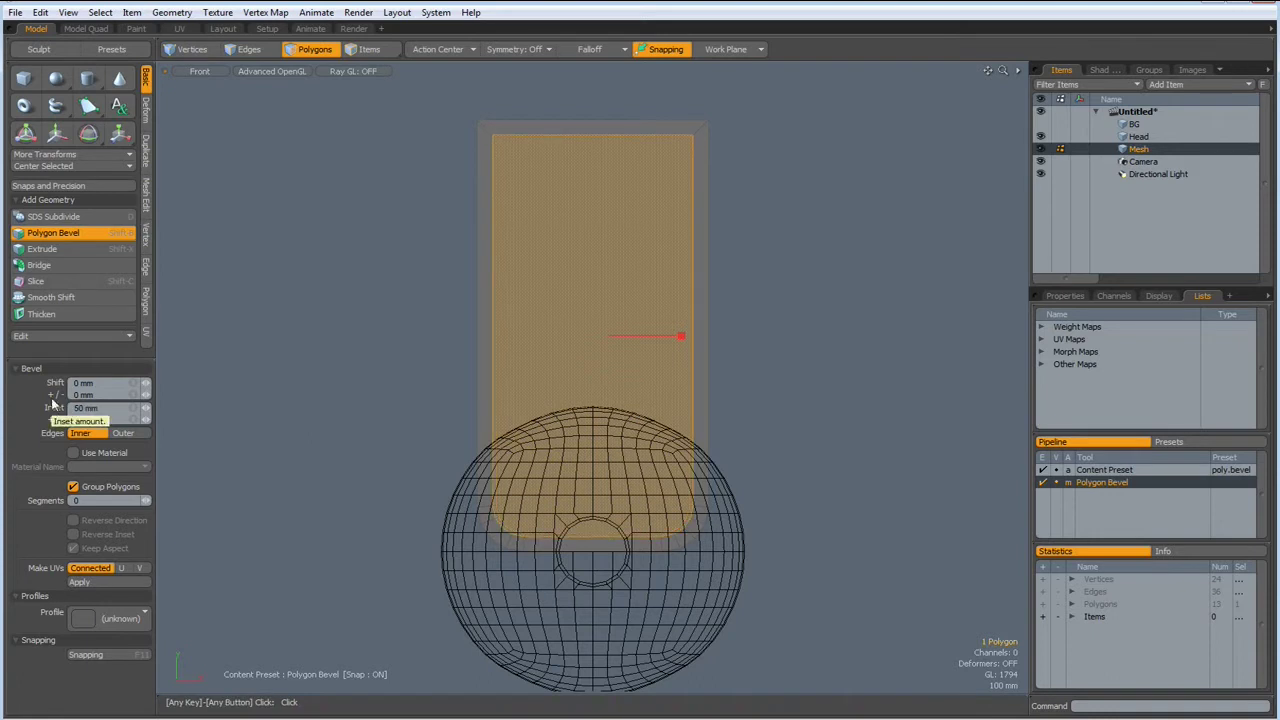
key("Escape")
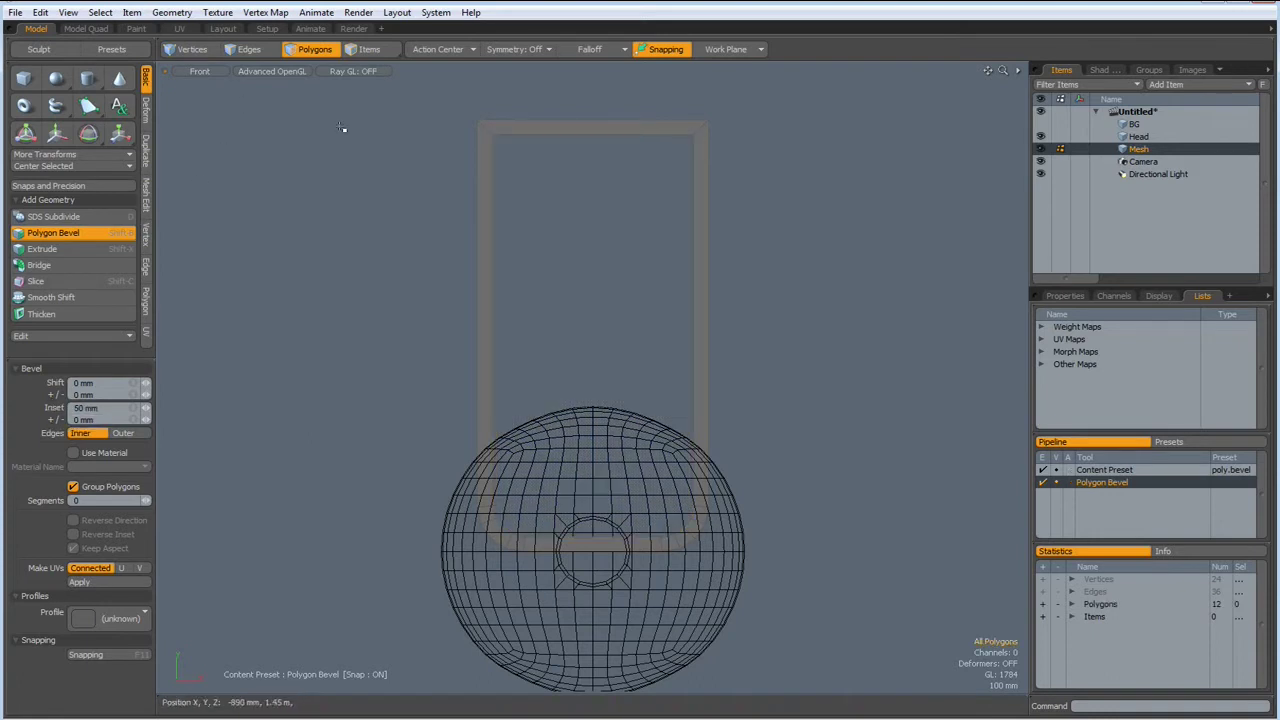
key("space")
- Delete the frame's top bar and scale the uprights' top edges flat on Y
left_click(585, 122)
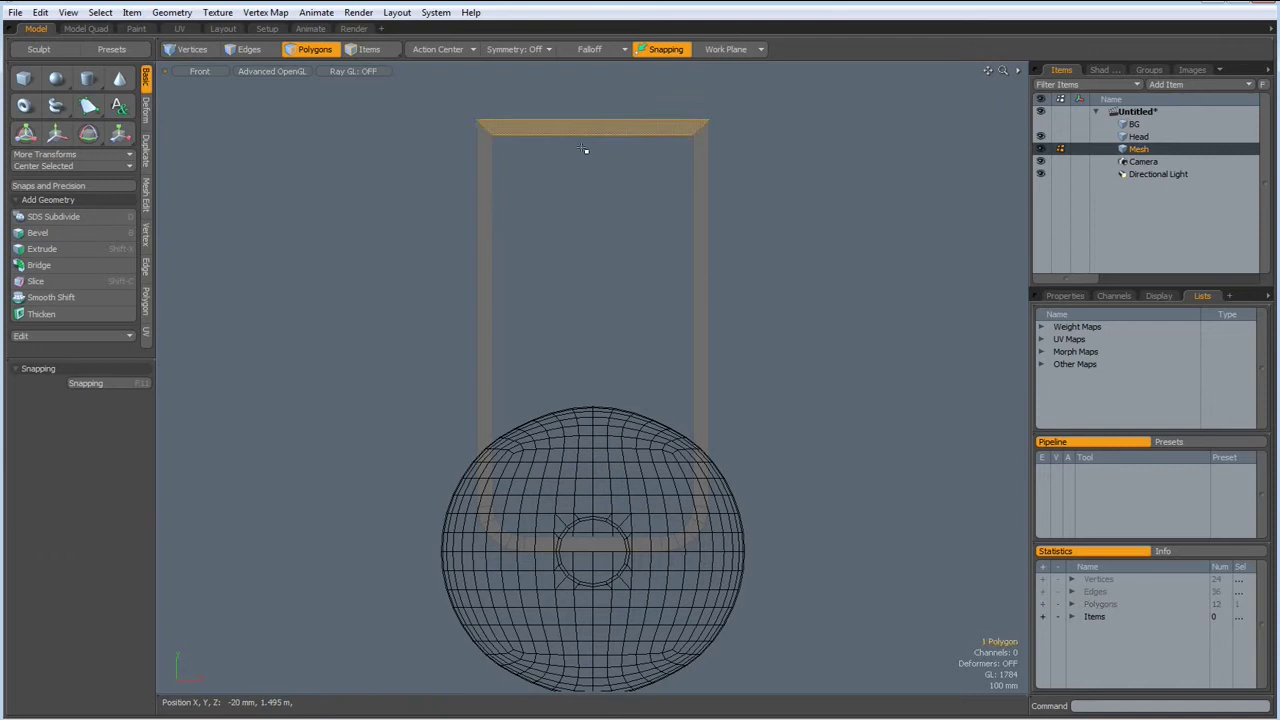
key("Delete")
key("2")
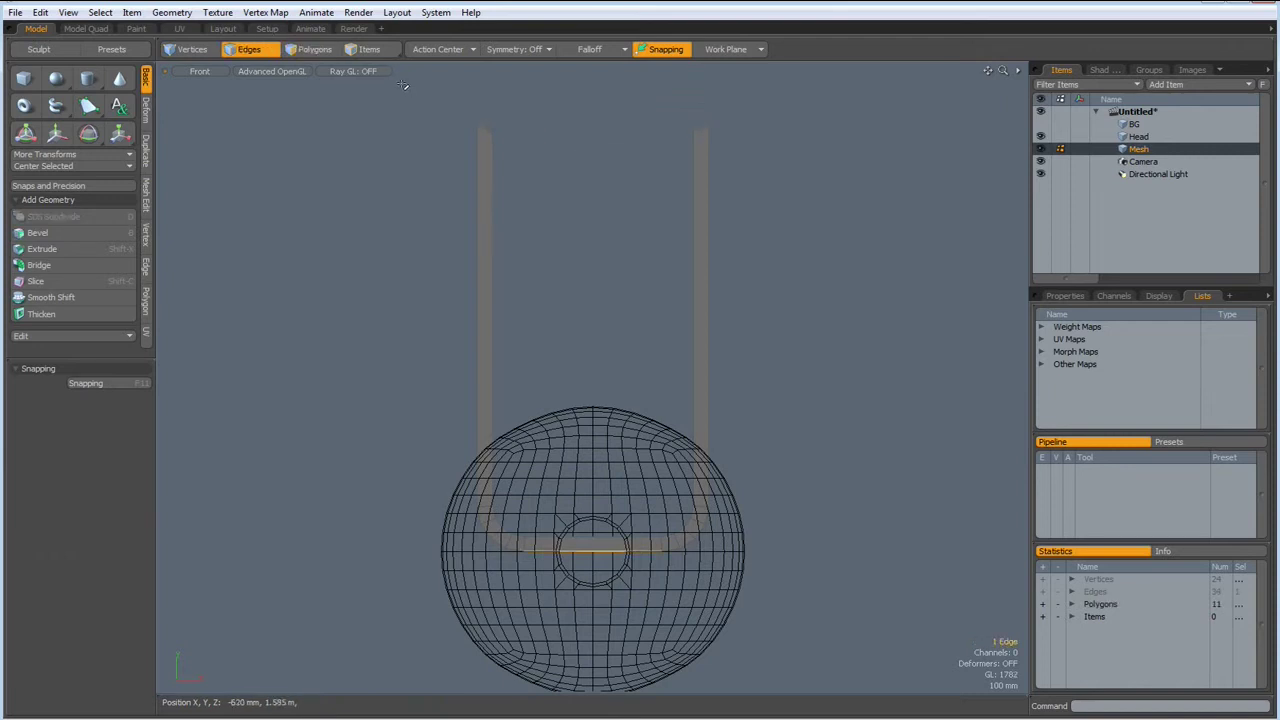
right_click_drag(401, 85, 800, 163)
key("r")
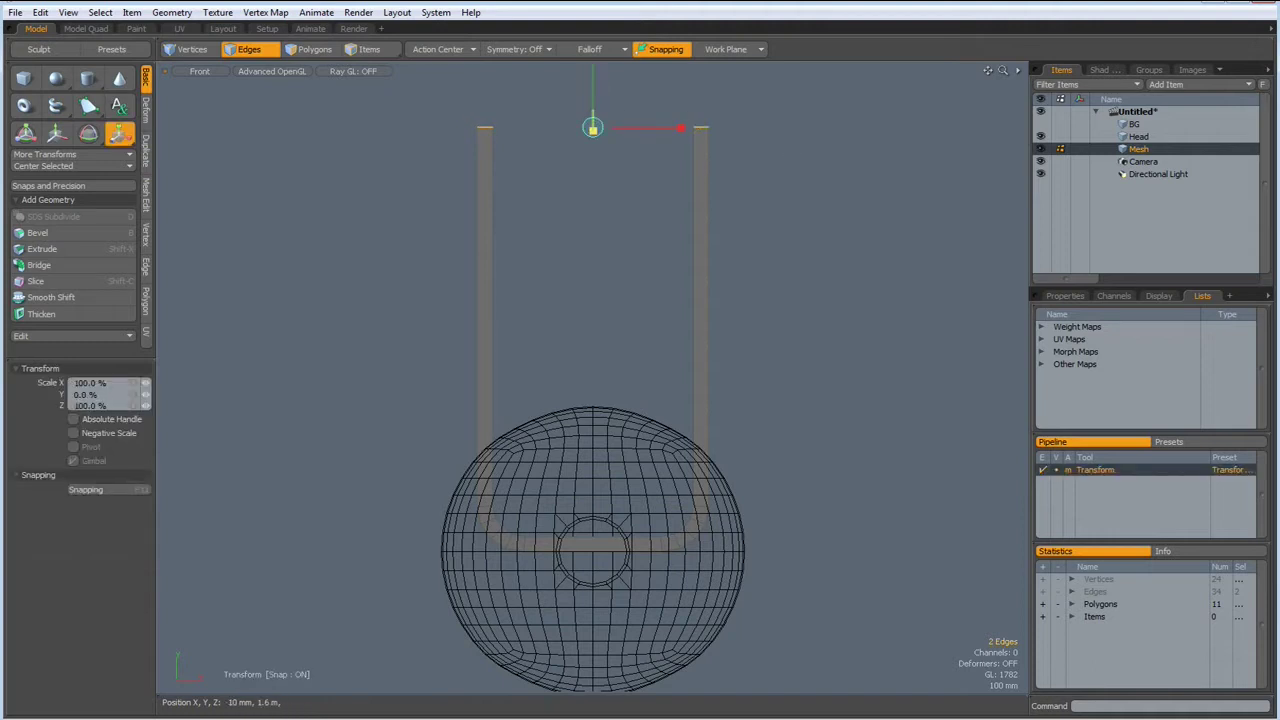
key("space")
- Select the four long edges of the uprights for loop slicing
left_click(482, 267)
left_click_drag(482, 267, 805, 262)
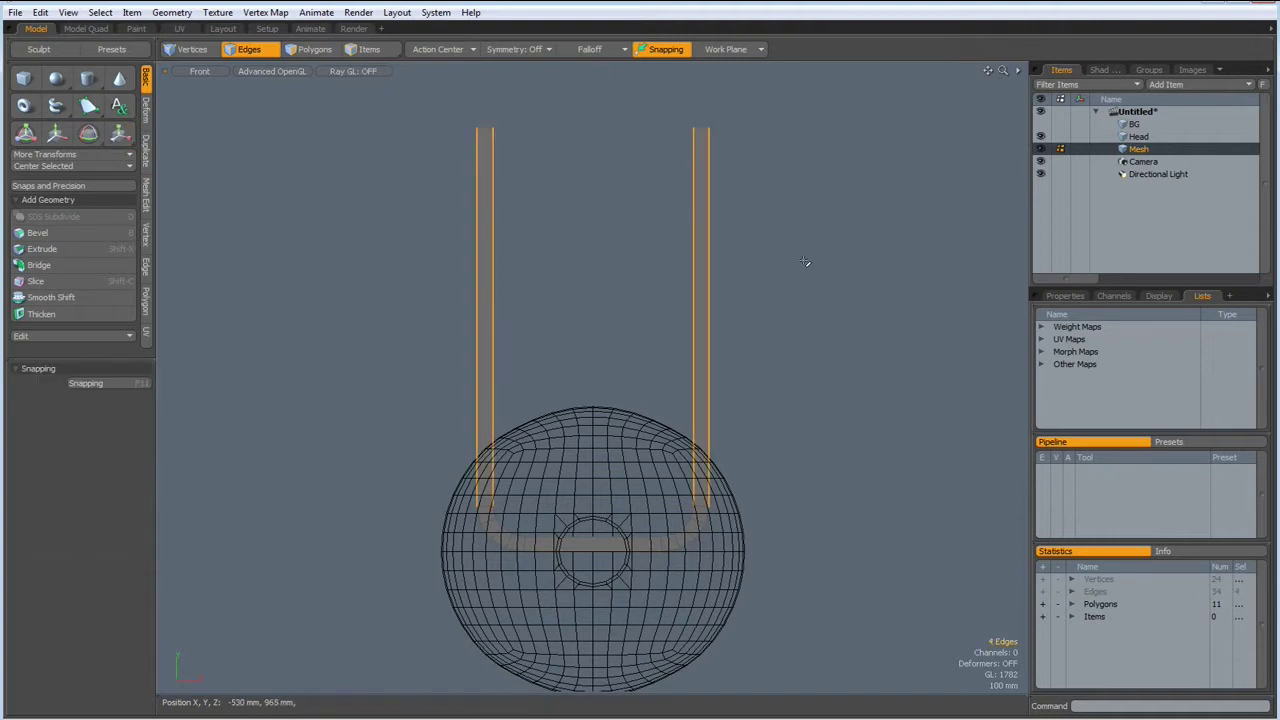
key("alt+c")
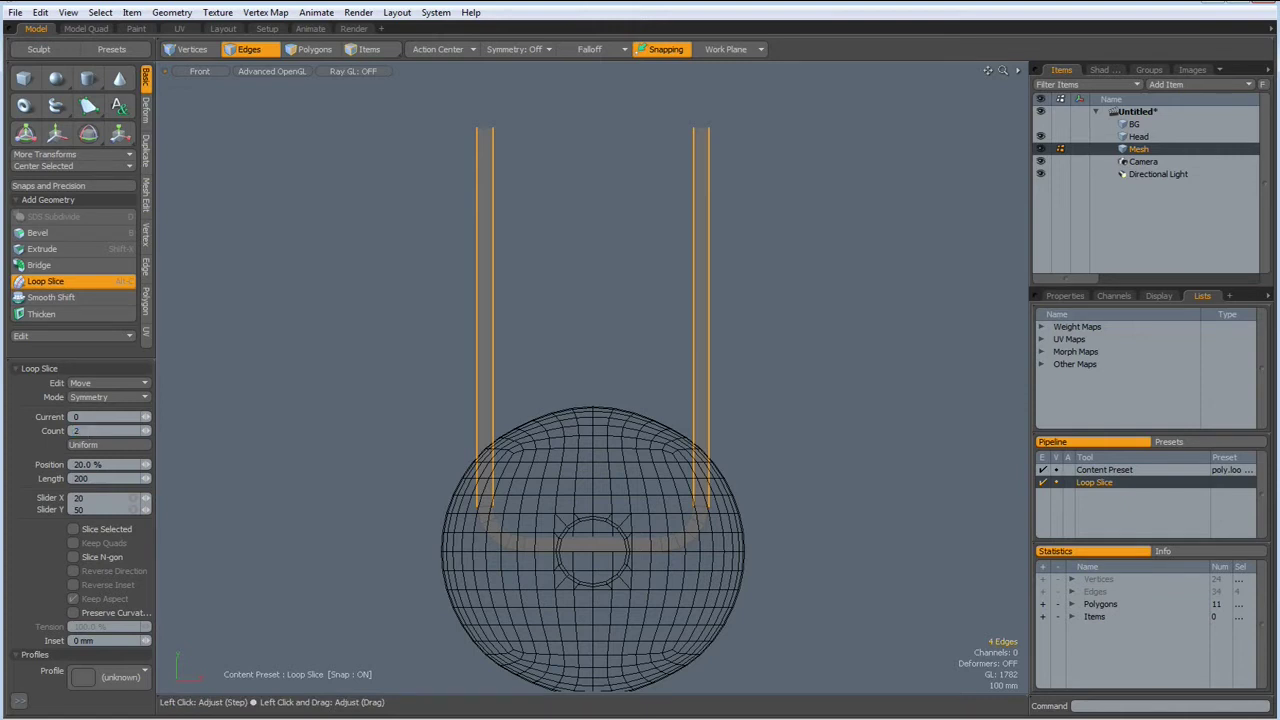
- Apply evenly spaced loop cuts along the uprights
left_click(113, 397)
left_click(119, 388)
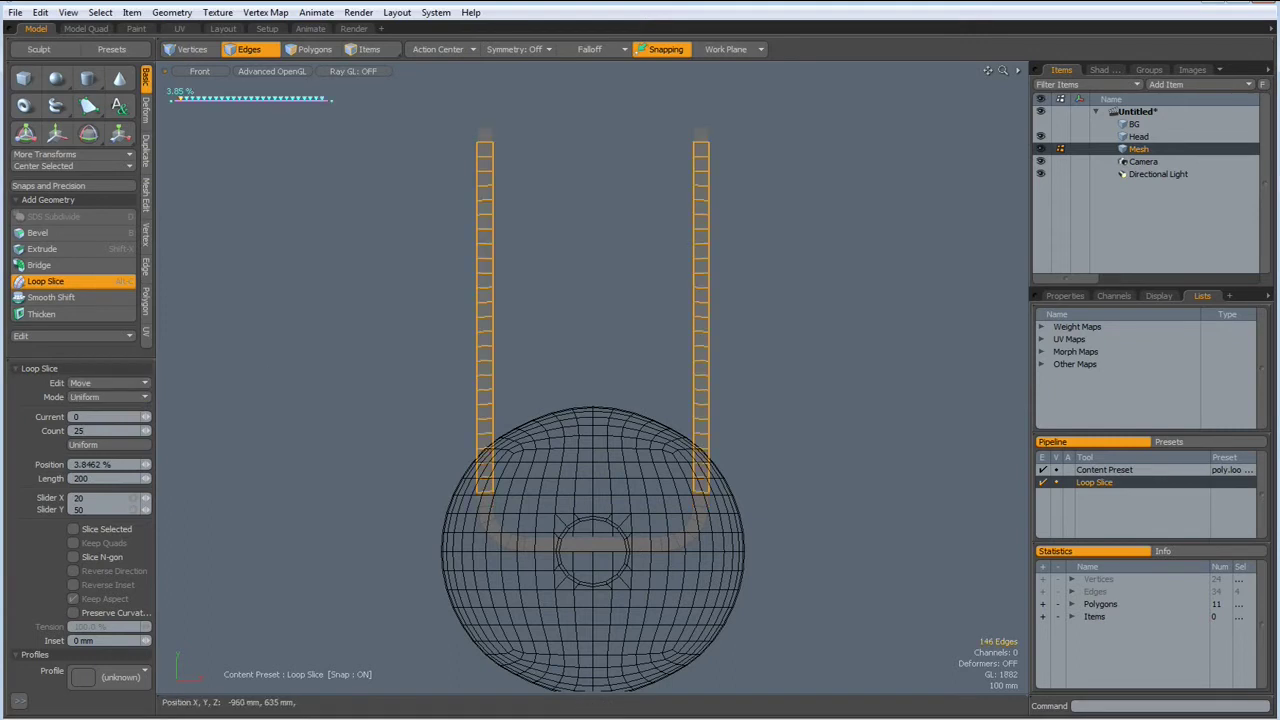
key("q")
- Add 10 loop cuts across the bottom bar and clear the edge selection
left_click(586, 560)
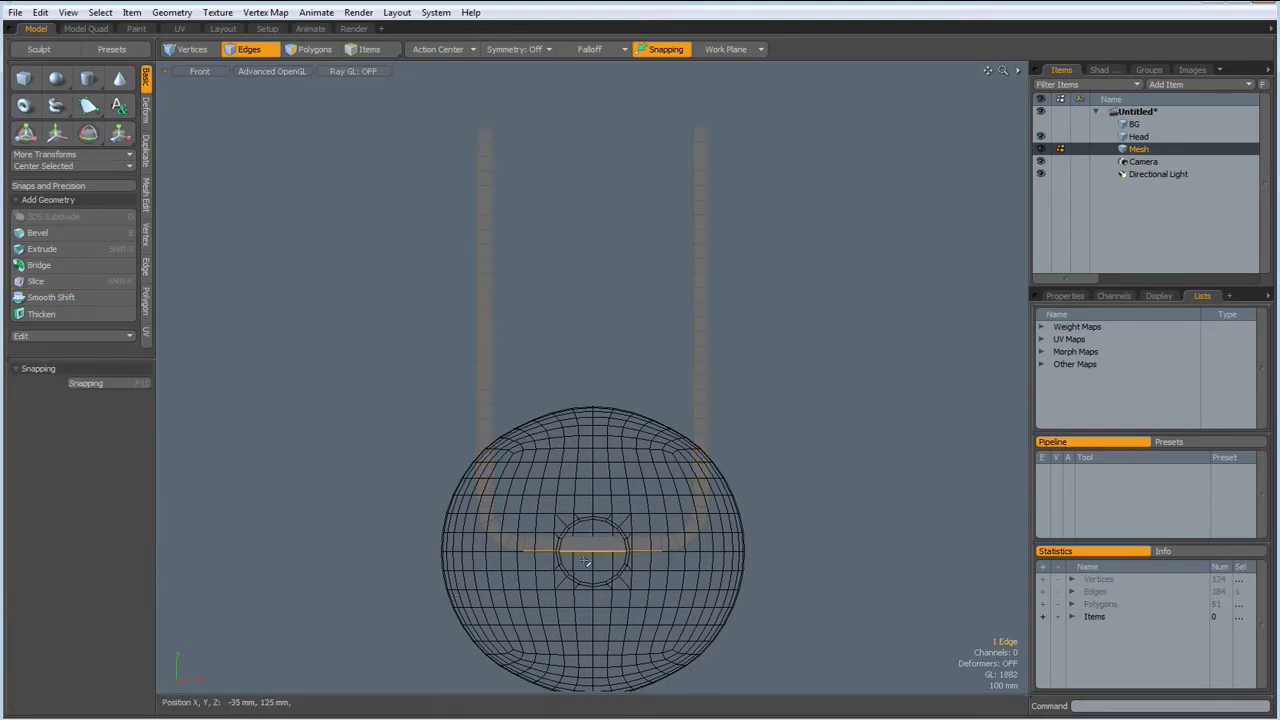
key("alt+c")
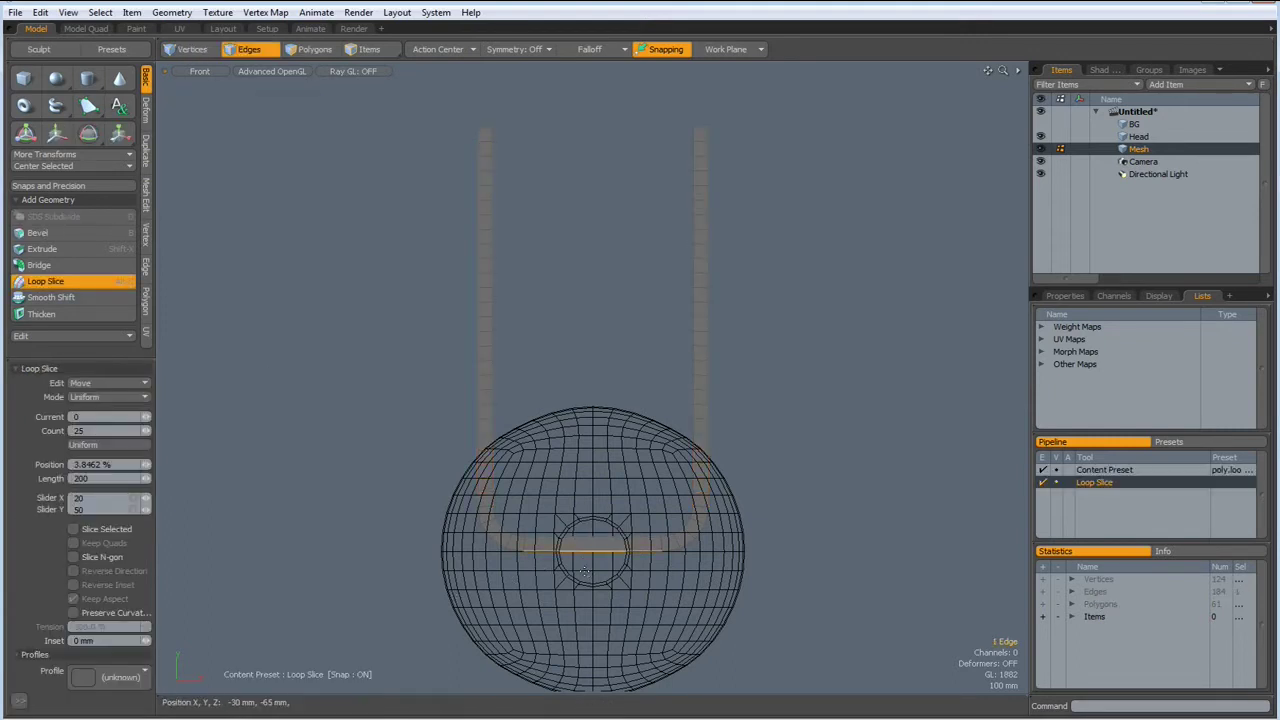
left_click(96, 430)
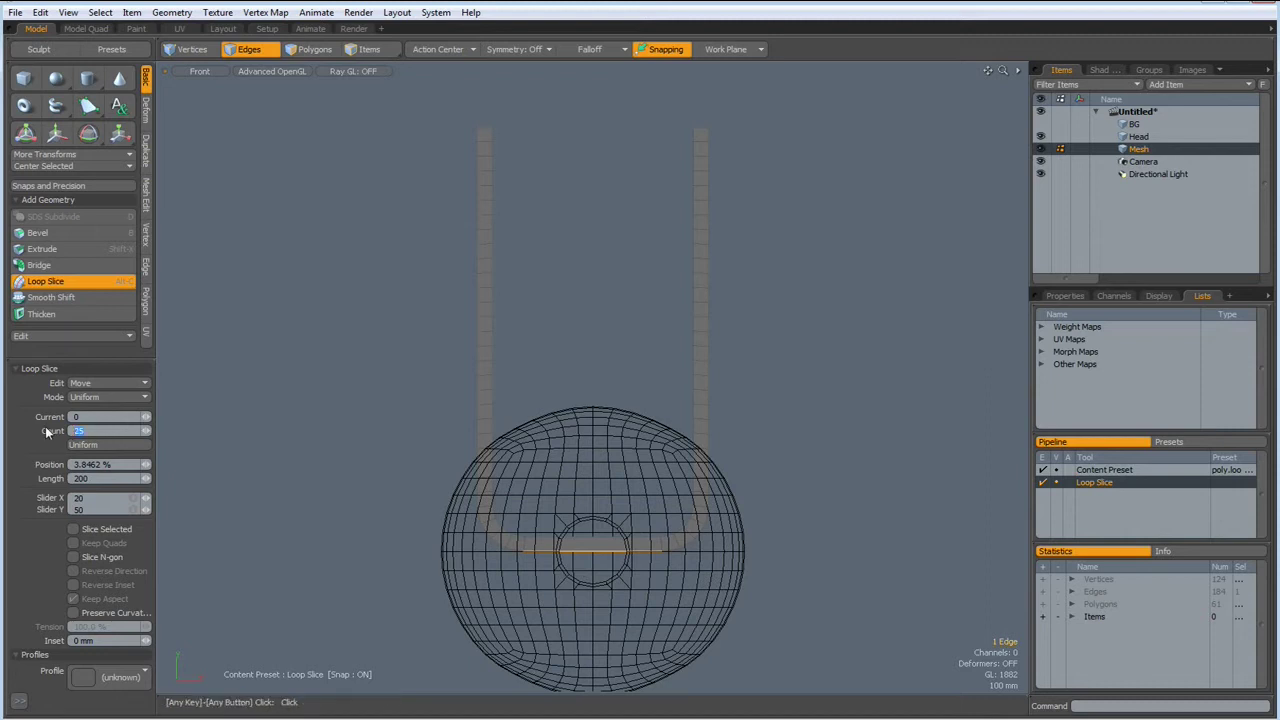
type("10")
key("Return")
left_click(380, 352)
key("space")
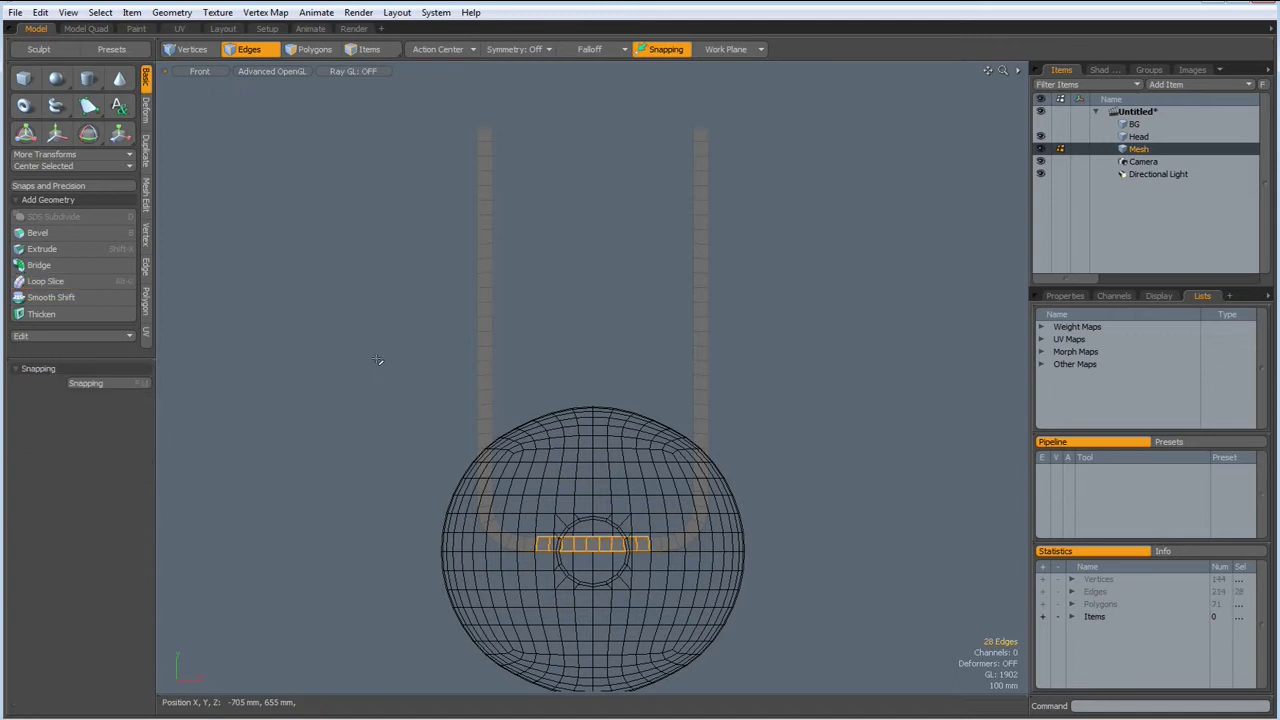
left_click(378, 360)
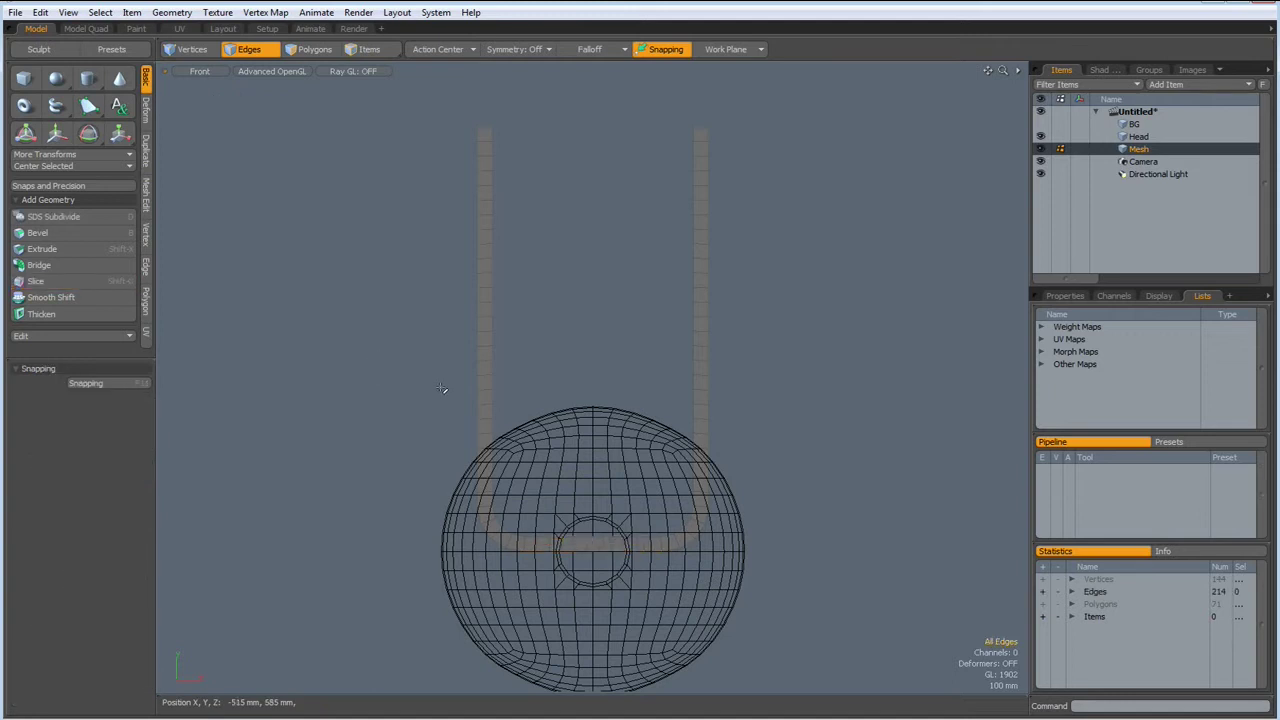
- Move the U-shaped strip's polygons down to a Position Y of −25 mm
key("3")
double_click(484, 311)
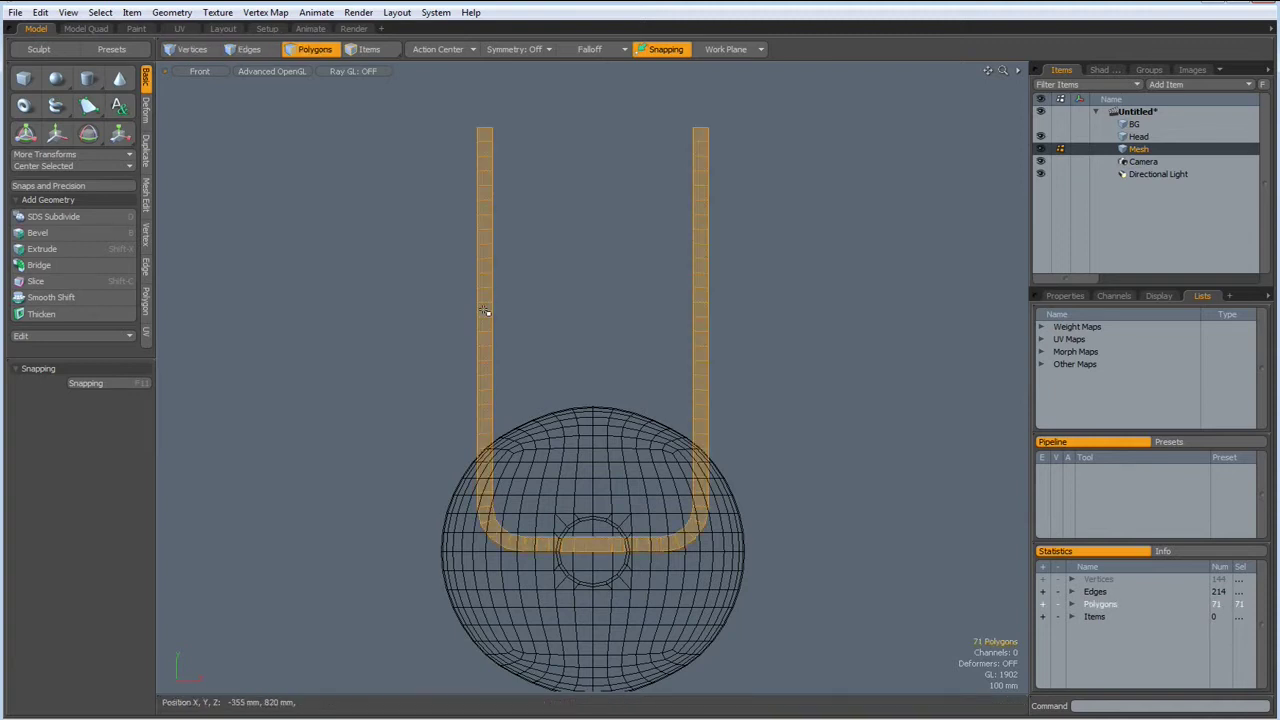
key("w")
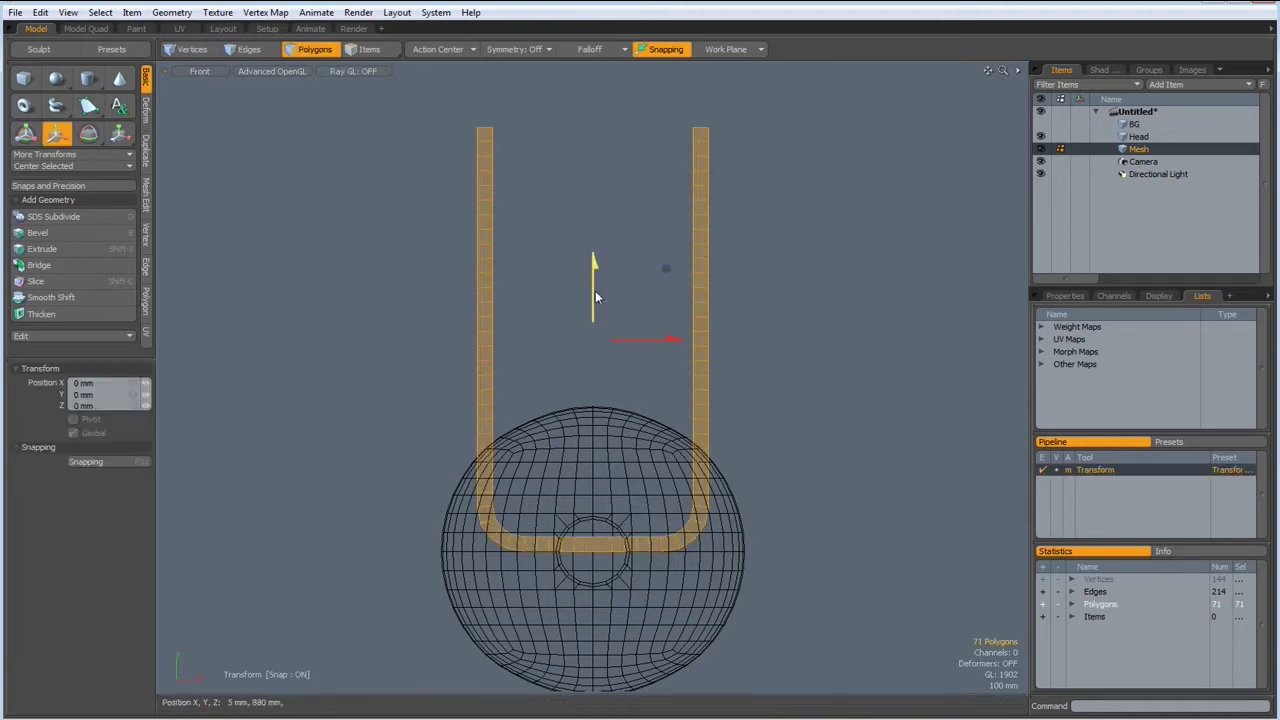
left_click_drag(593, 290, 593, 300)
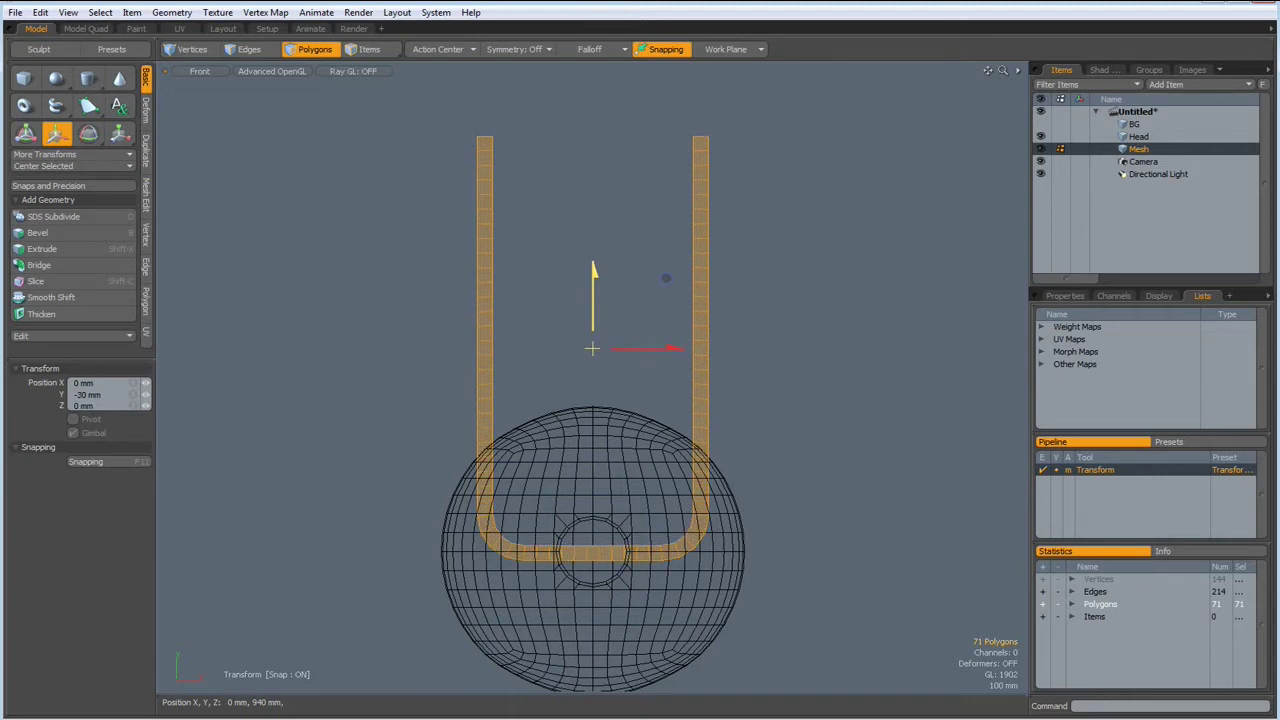
left_click(106, 394)
type("-25")
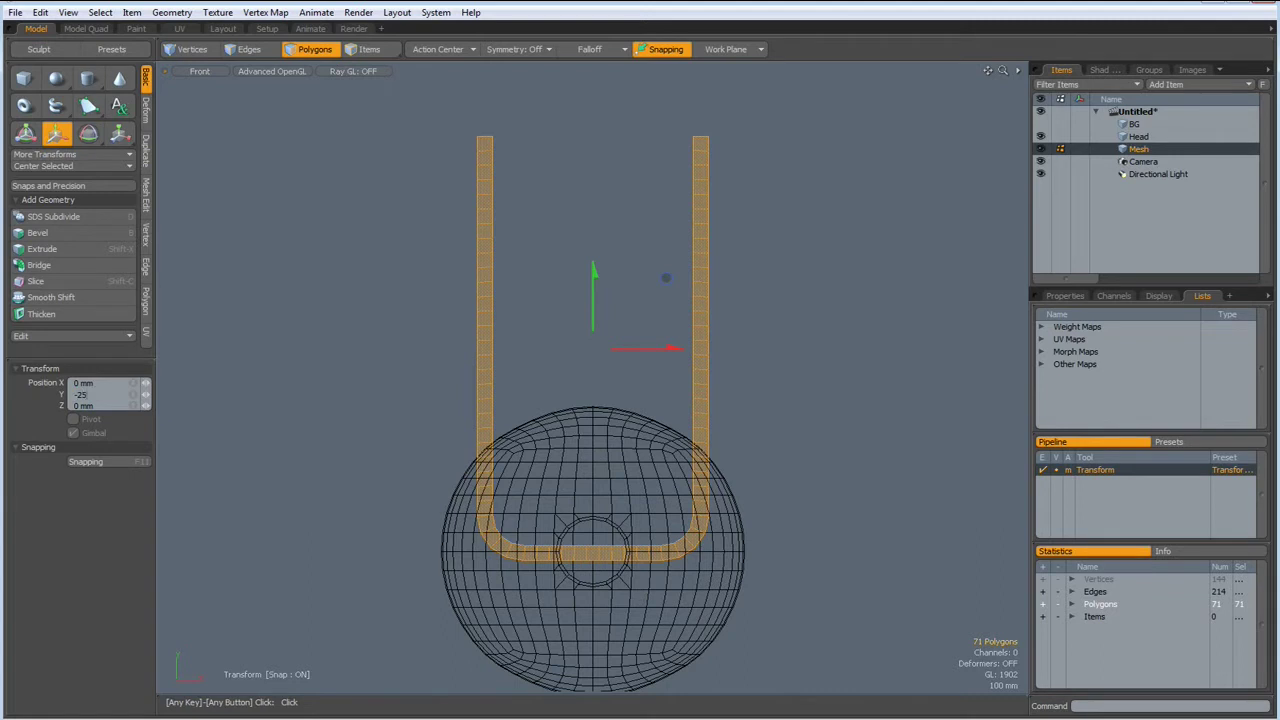
key("Return")
key("space")
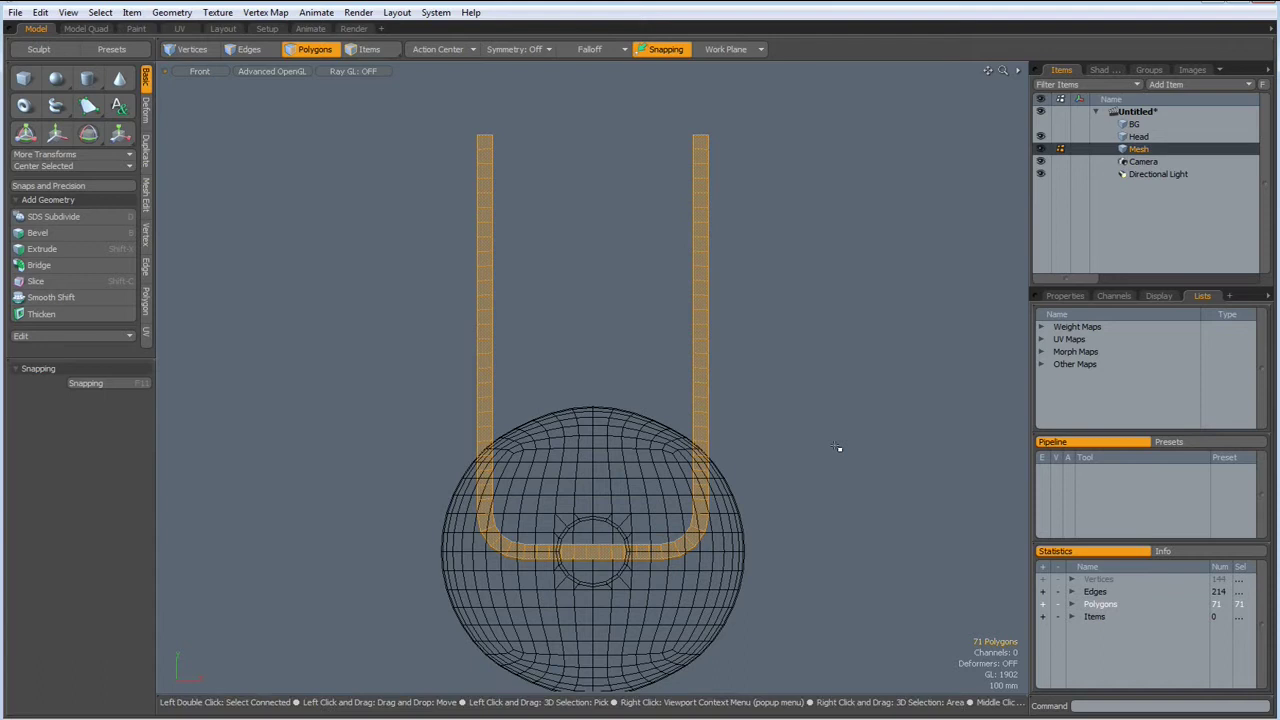
key("ctrl+space")
- Slide the U-shaped strip out along Z to 570 mm, checking it from the Right view
left_click(858, 430)
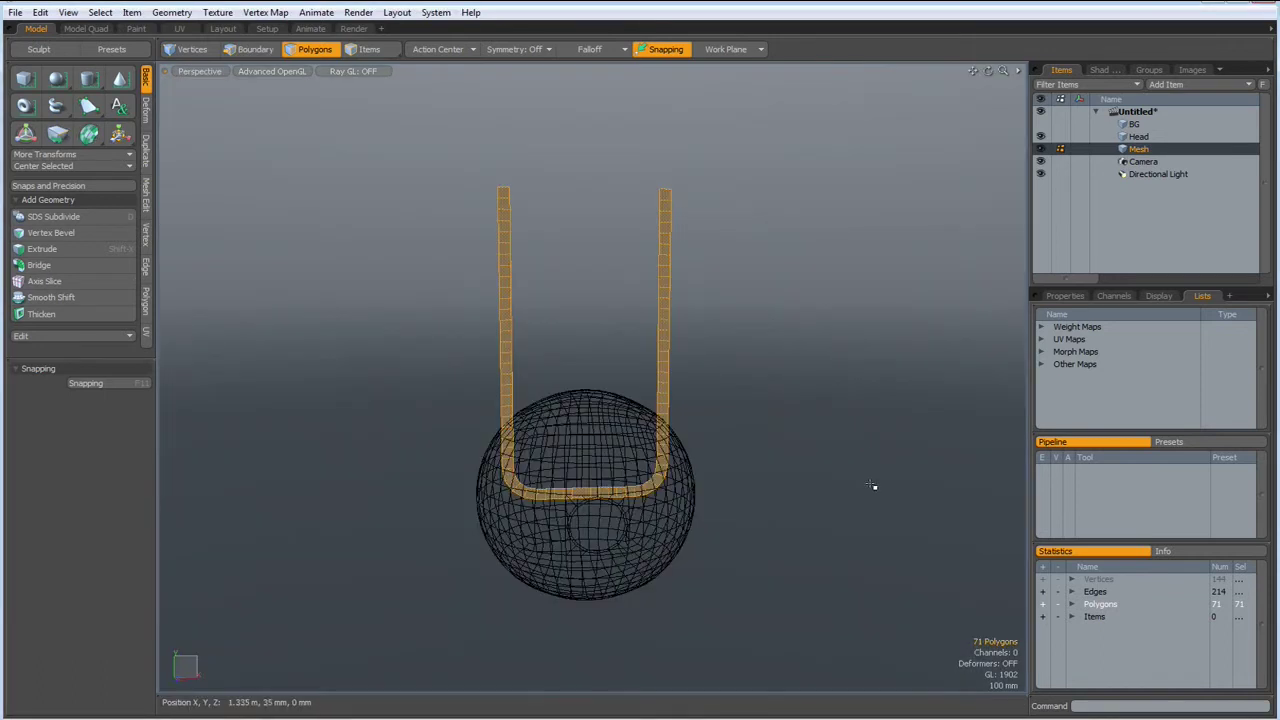
left_click_drag(874, 537, 673, 550, "alt")
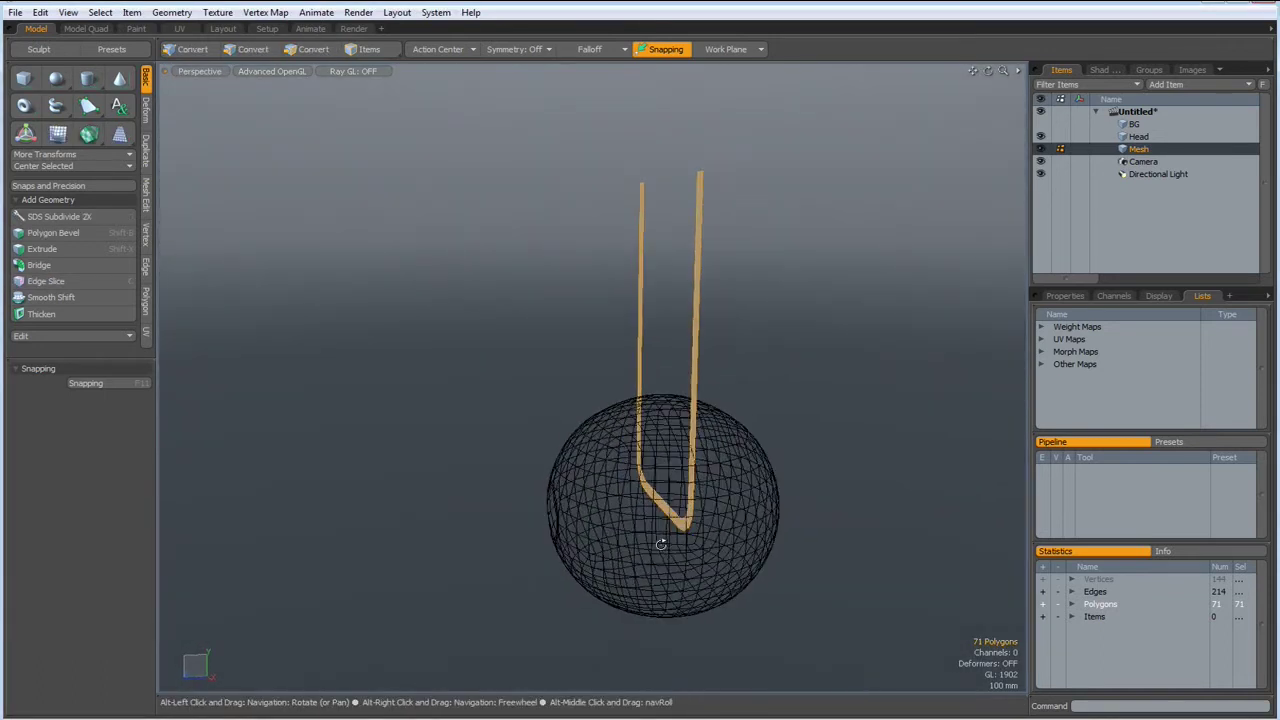
key("w")
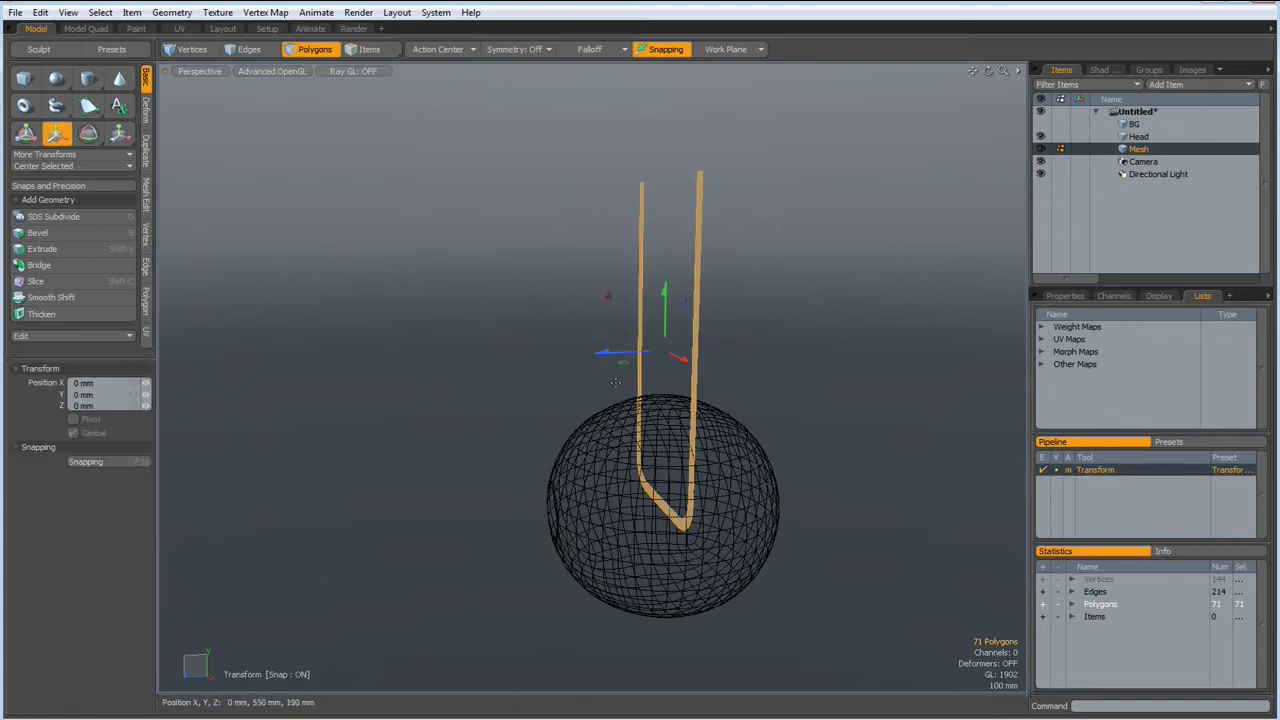
left_click_drag(608, 357, 527, 357)
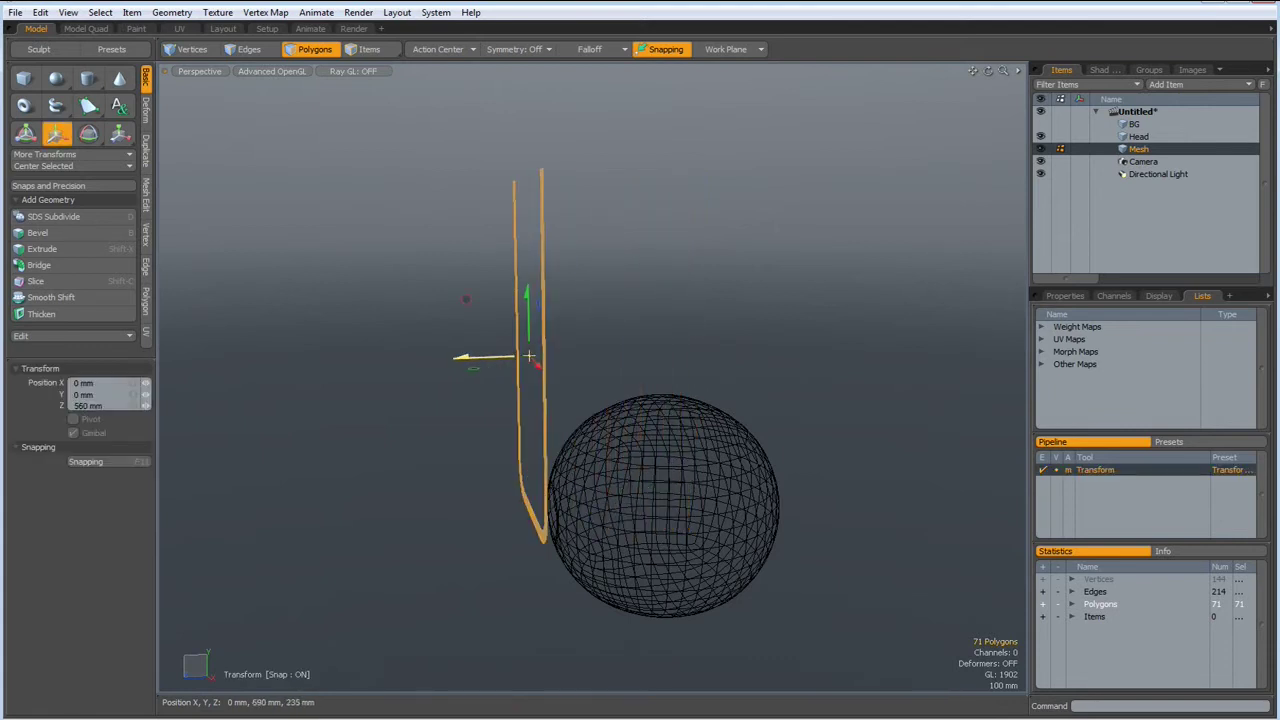
mouse_move(726, 489)
left_mouse_down("alt")
mouse_move(690, 472)
mouse_move(698, 488)
left_mouse_up("alt")
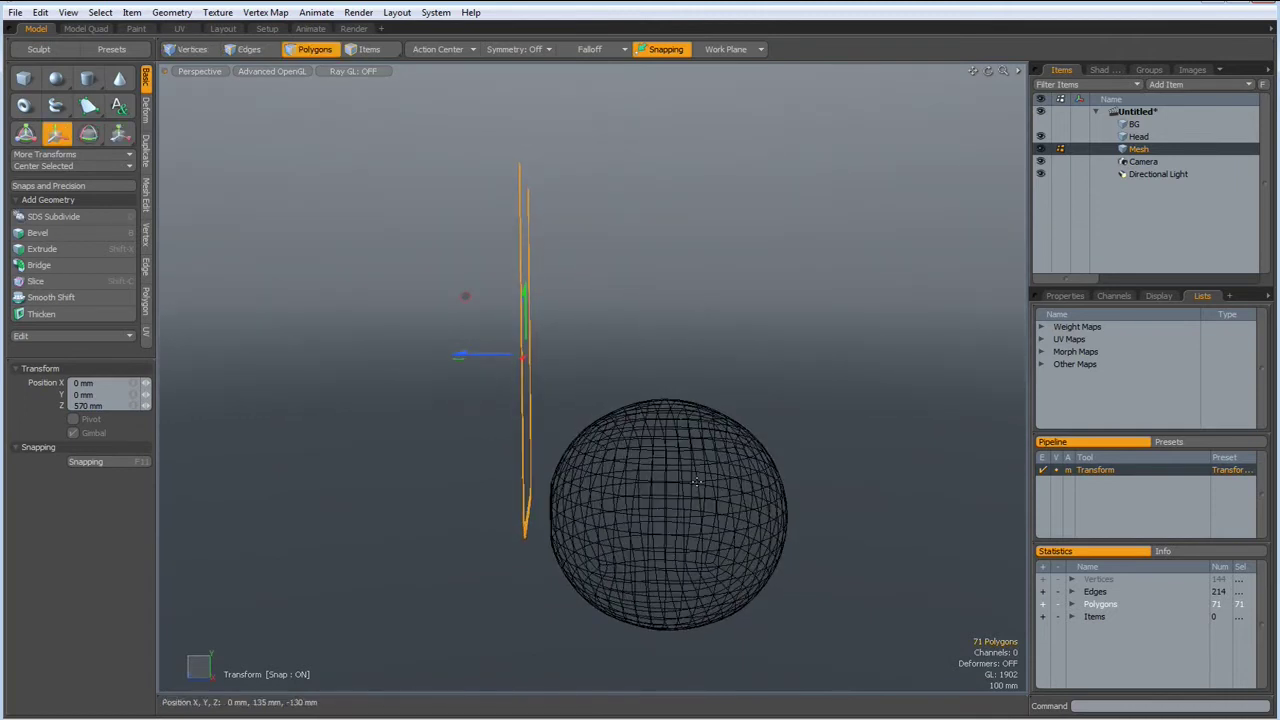
key("KP_3")
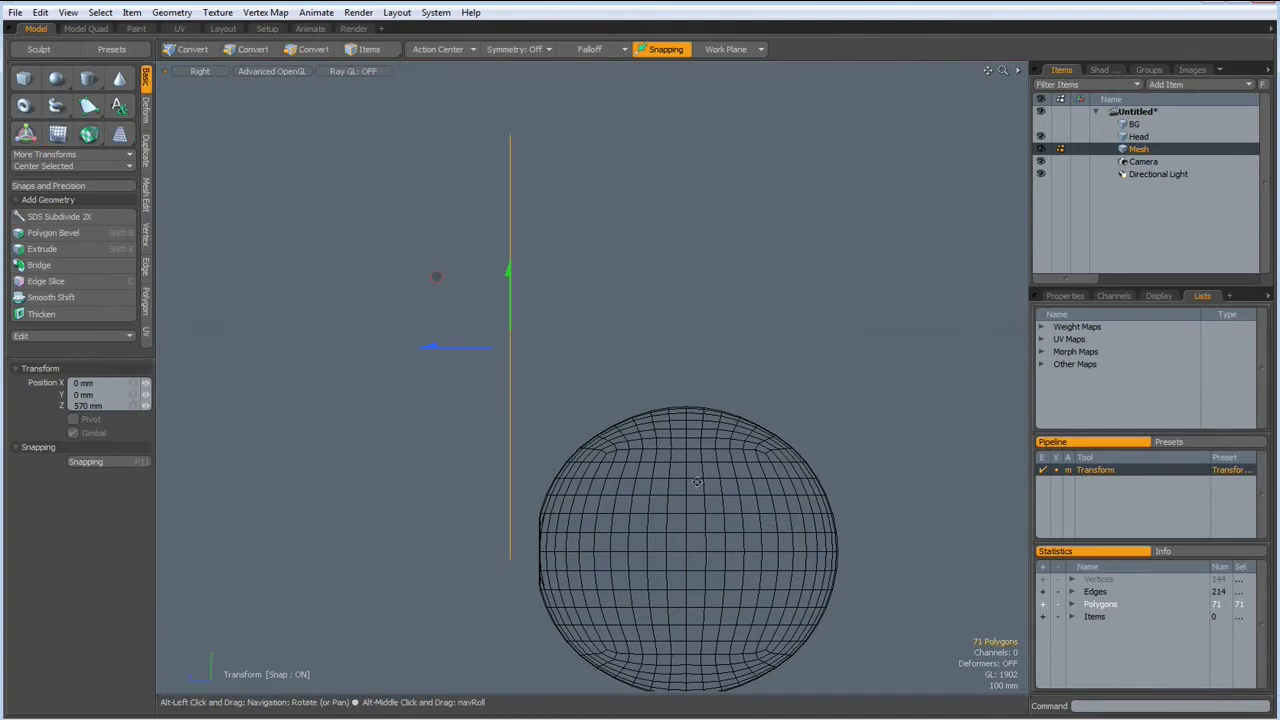
left_click_drag(697, 482, 601, 405, "alt")
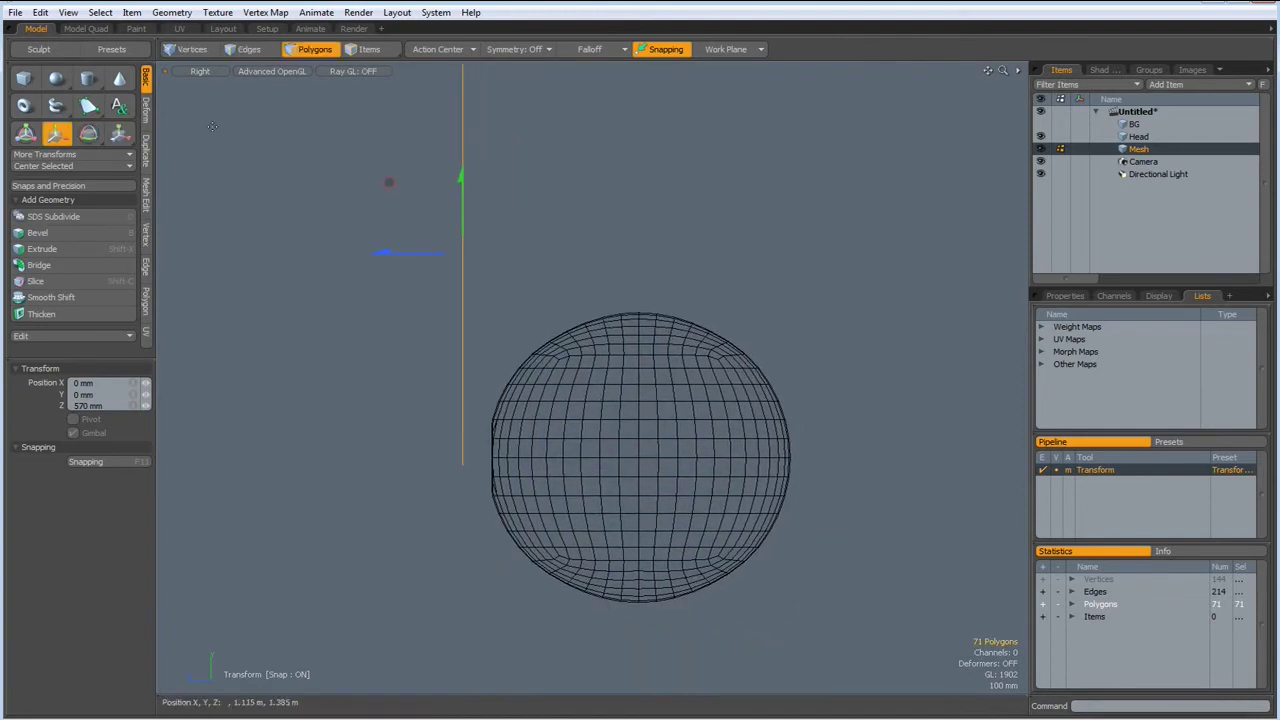
- Bend the strip about 133° from its lower end into an arc over the Head sphere
left_click(146, 110)
left_click(70, 203)
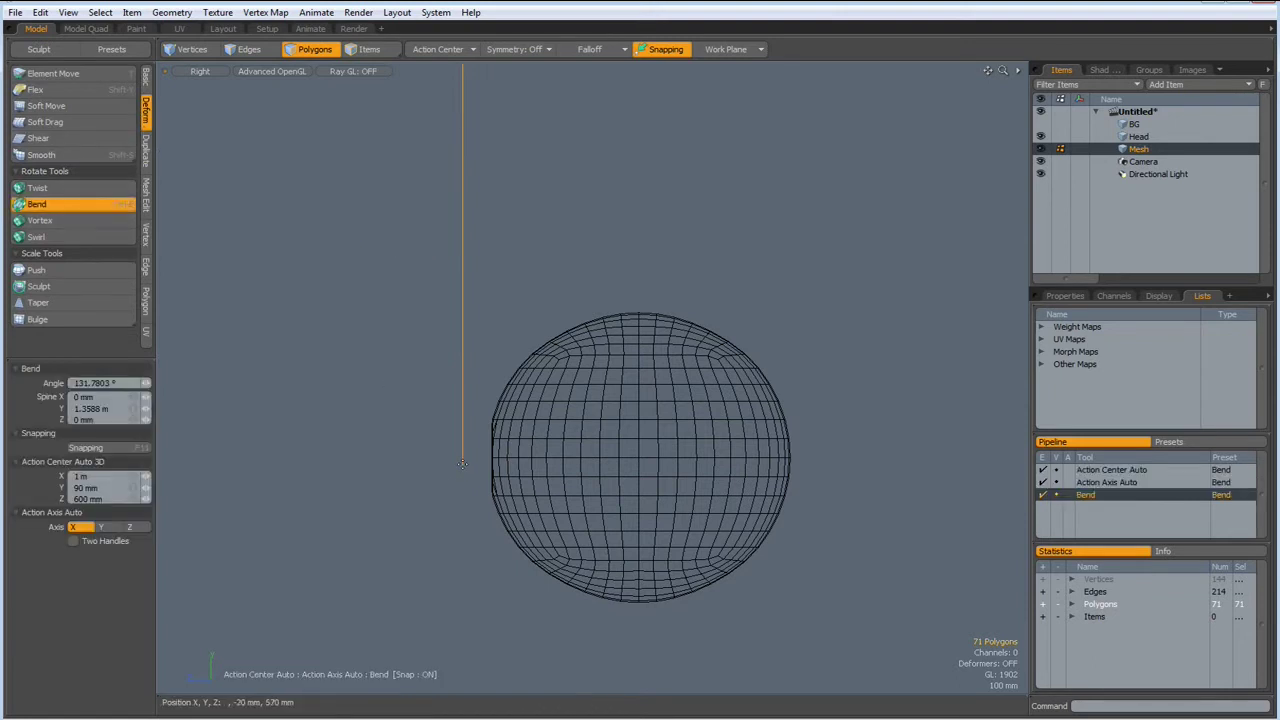
left_click(462, 464)
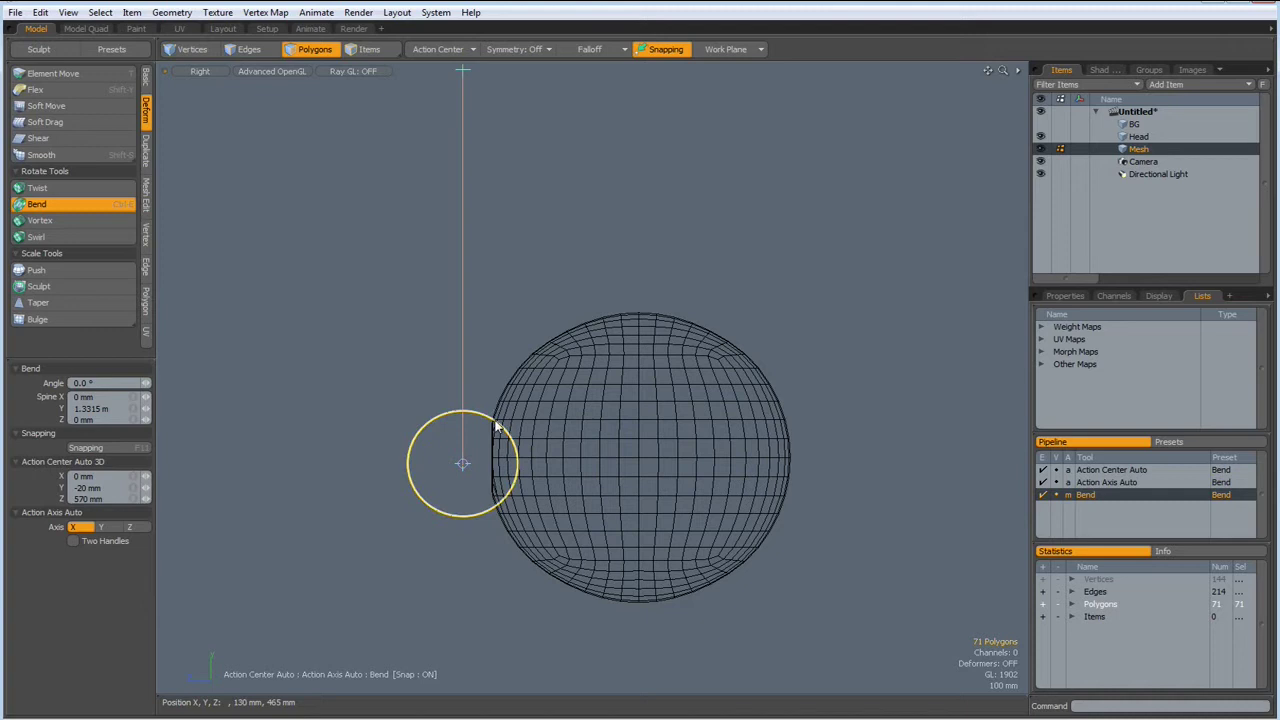
mouse_move(462, 463)
left_mouse_down()
mouse_move(430, 458)
mouse_move(462, 463)
left_mouse_up()
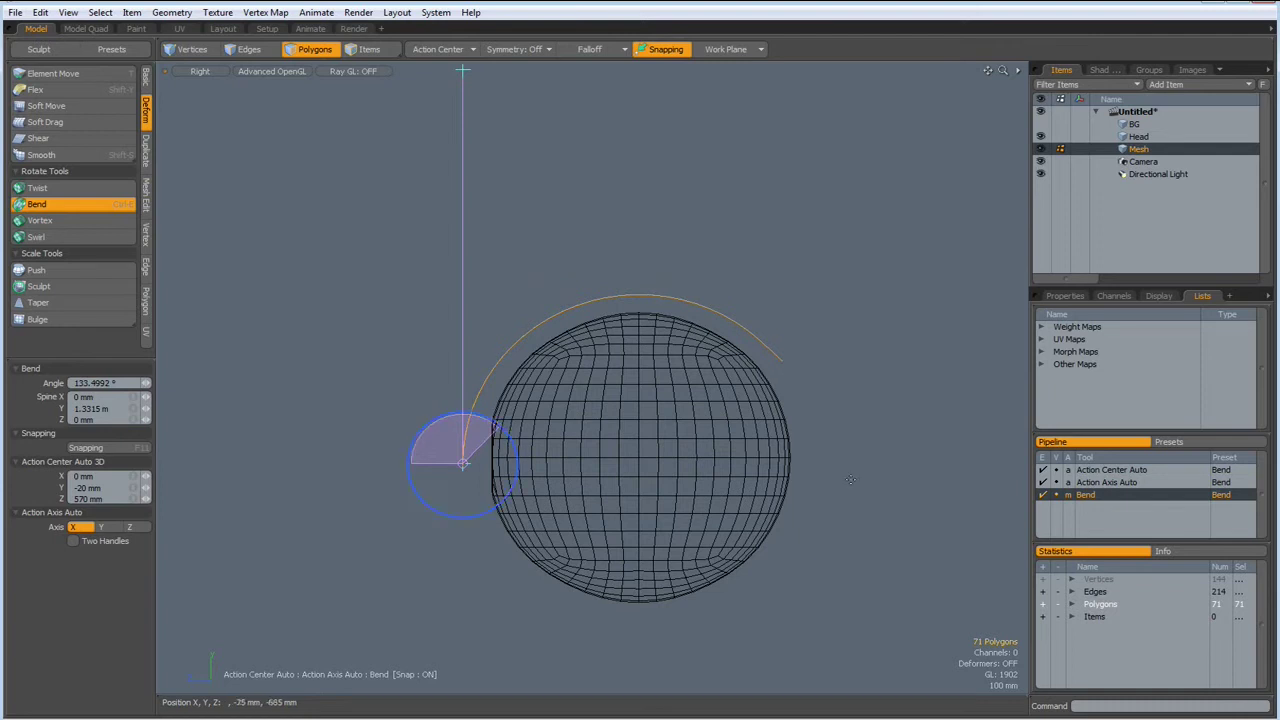
key("q")
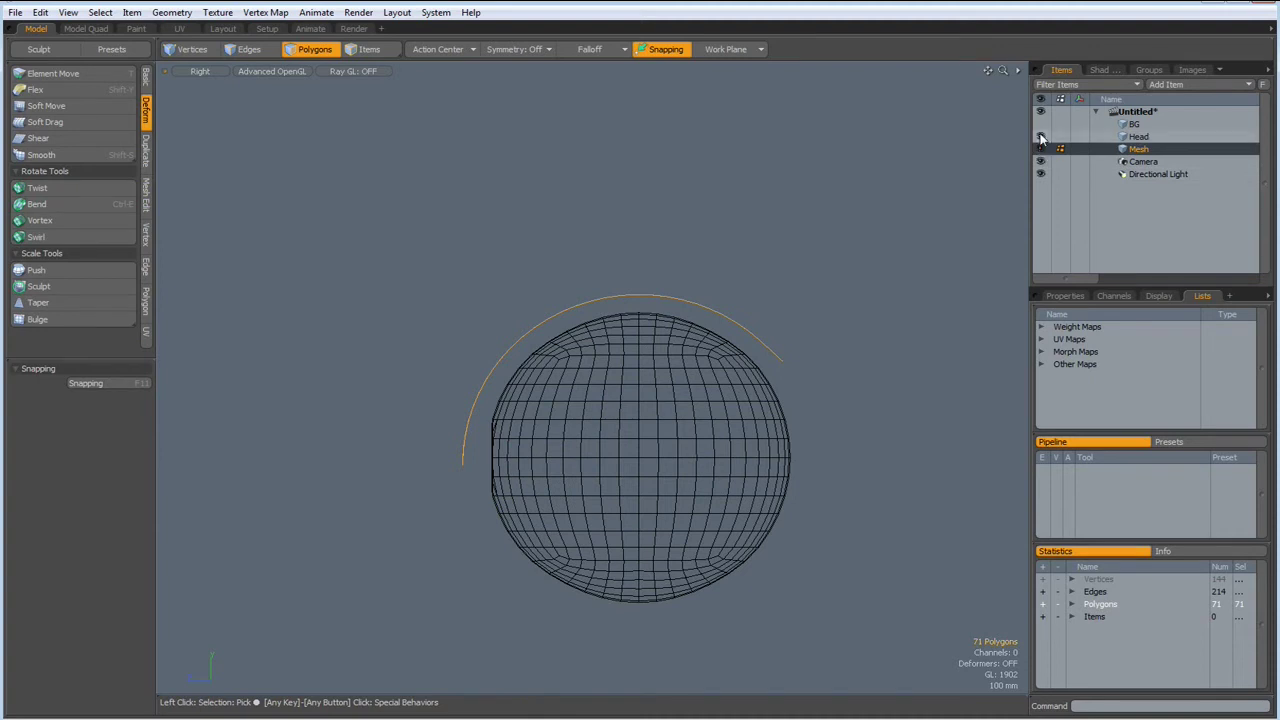
- Set snapping to constrain to the Background and the action center to Origin
left_click(1040, 137)
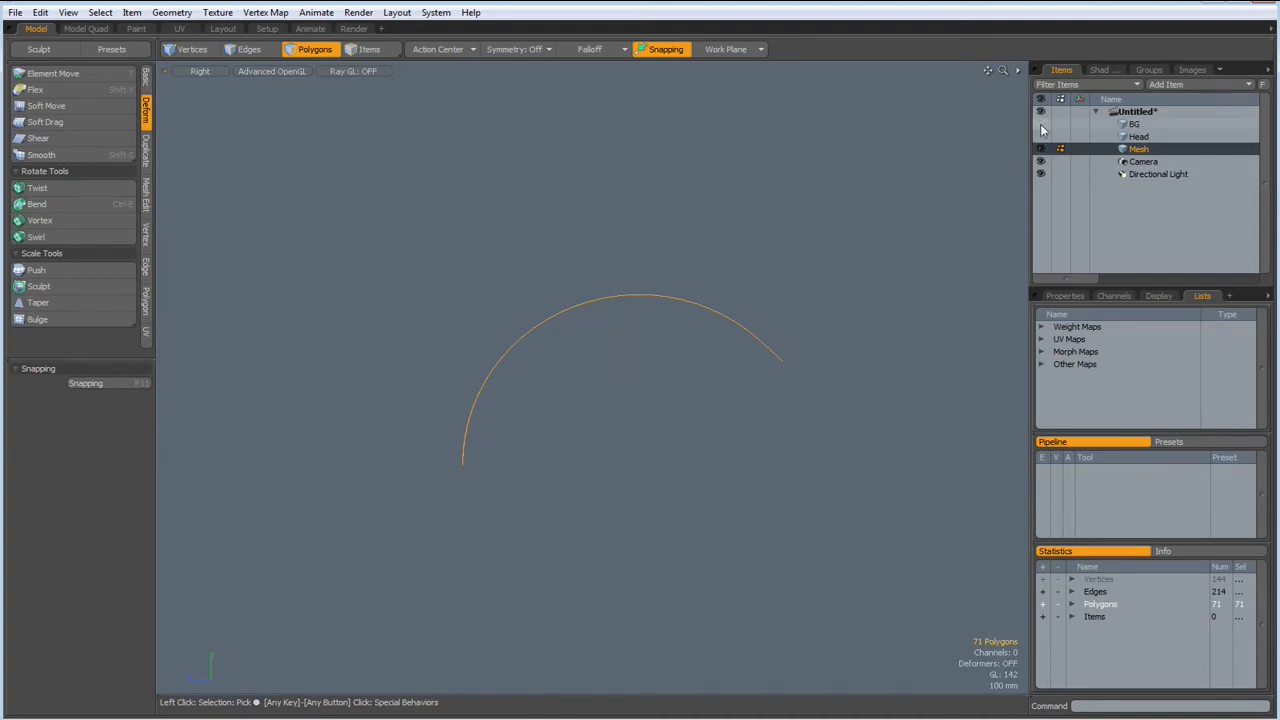
left_click(1041, 130)
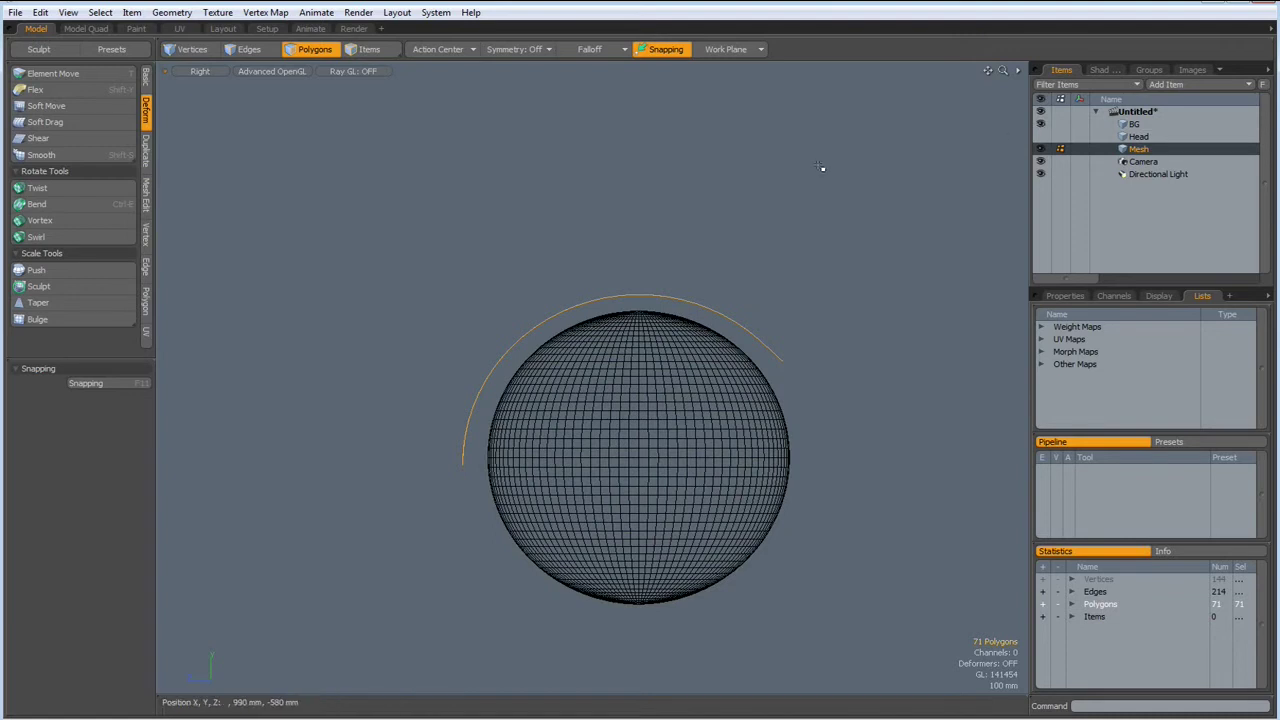
key("F11")
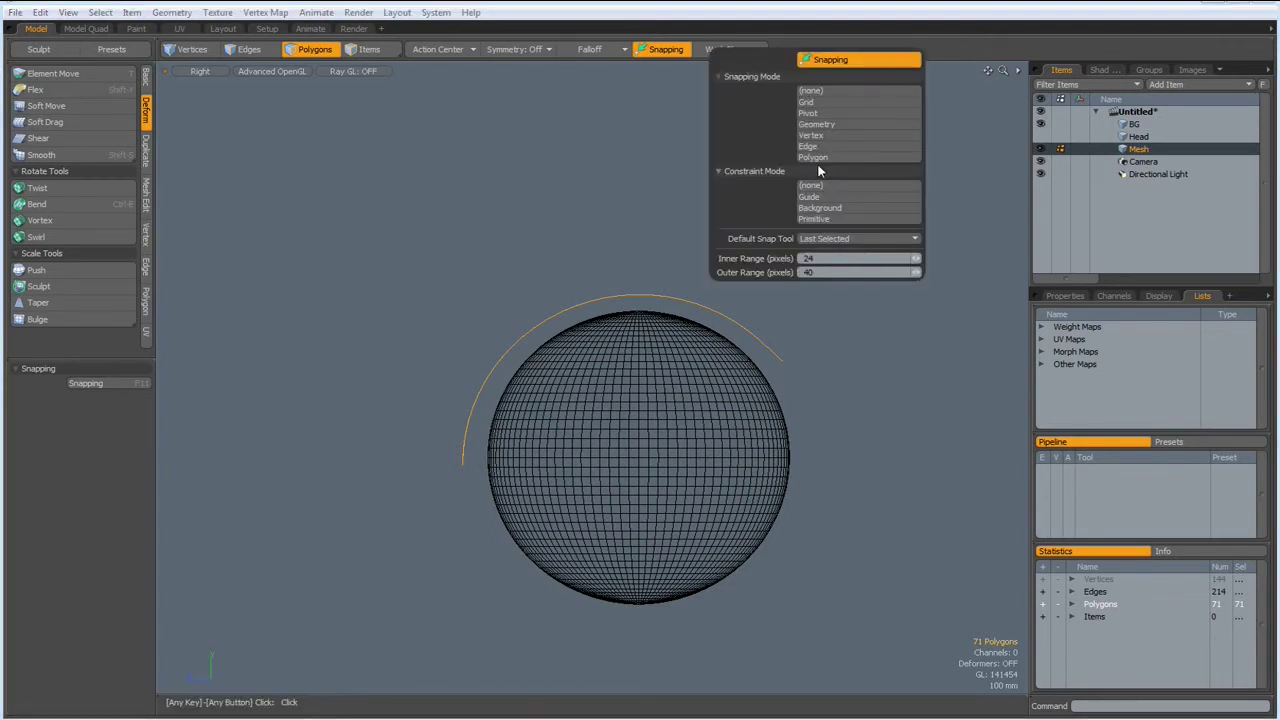
left_click(822, 208)
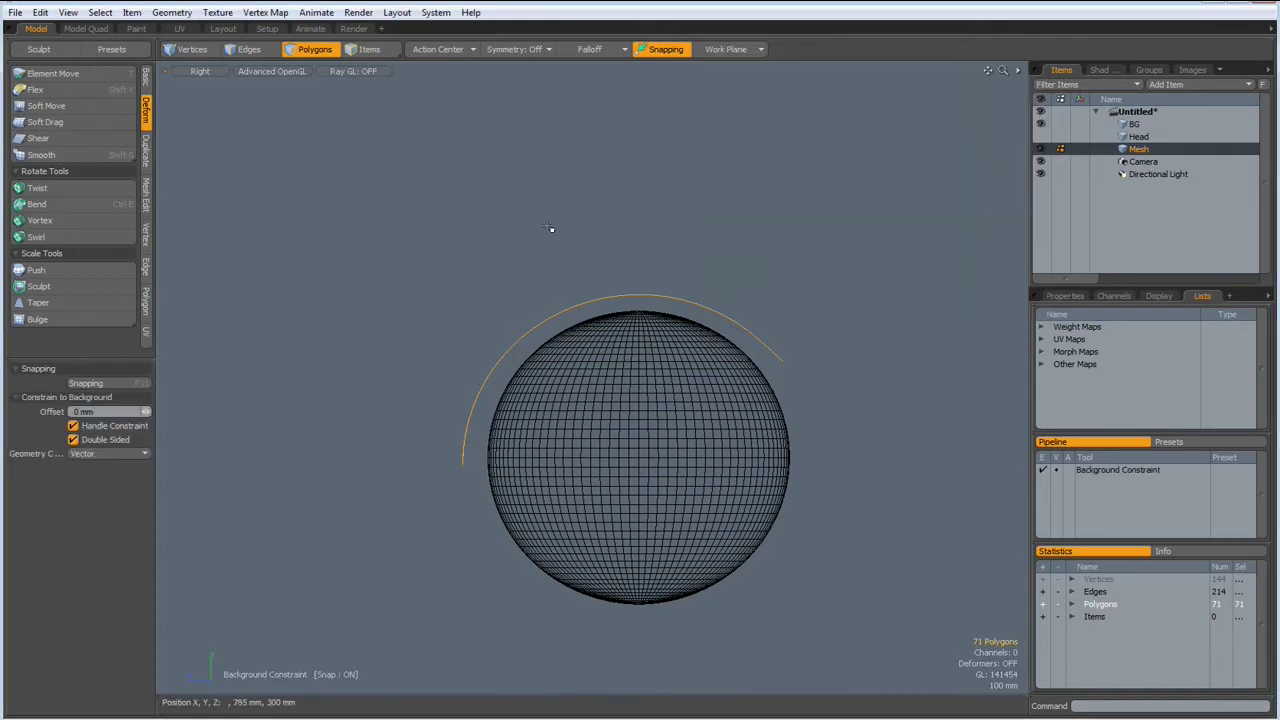
left_click(433, 50)
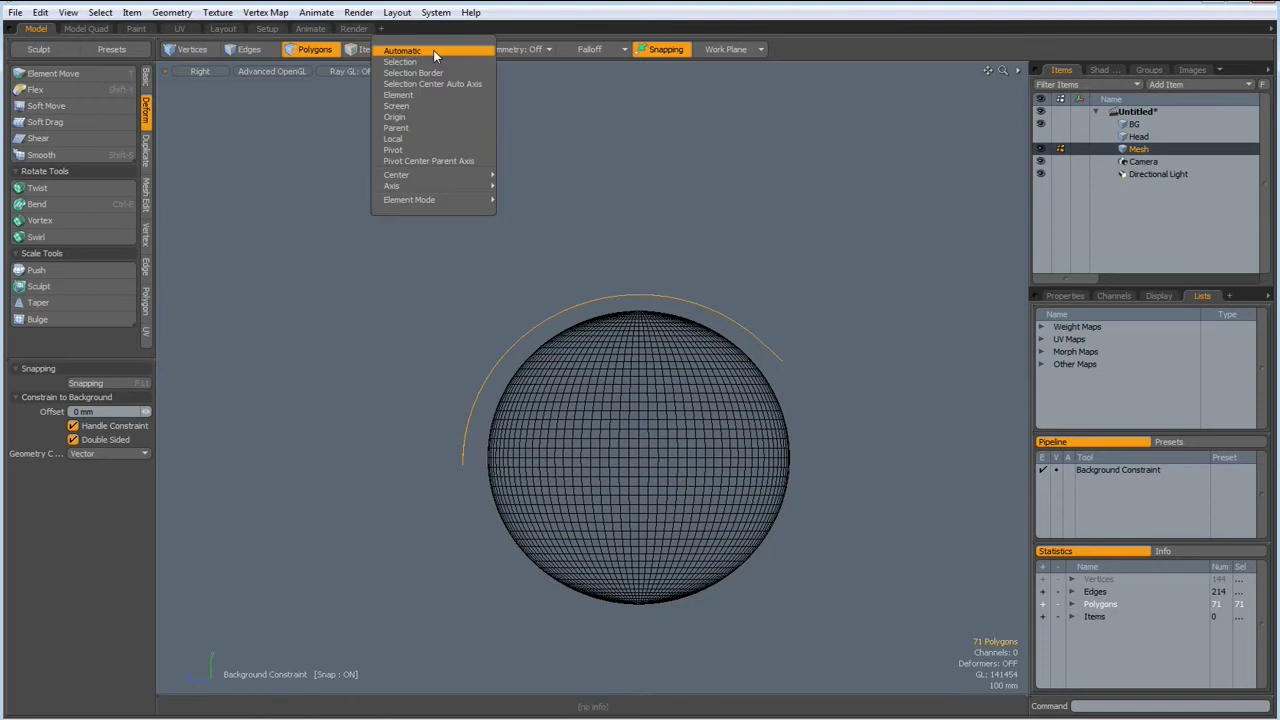
left_click(418, 116)
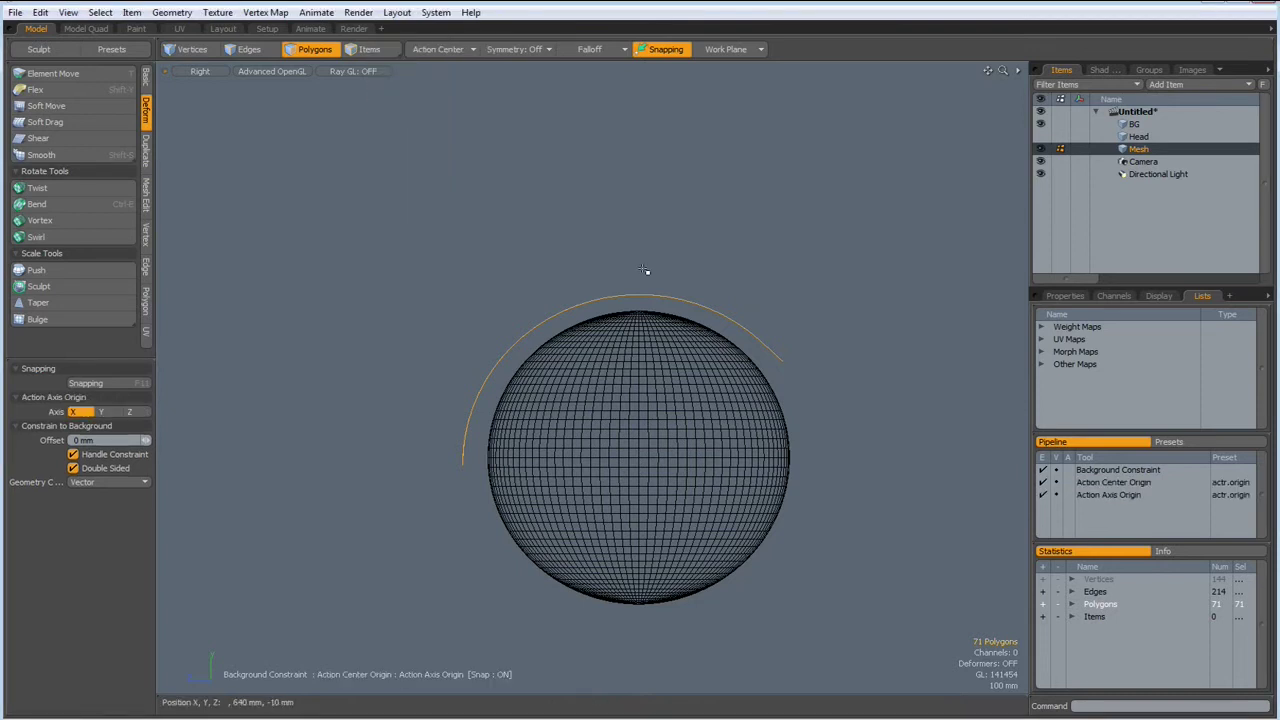
- Scale the bent strip down to 67.5% so it sits on the sphere's surface
key("y")
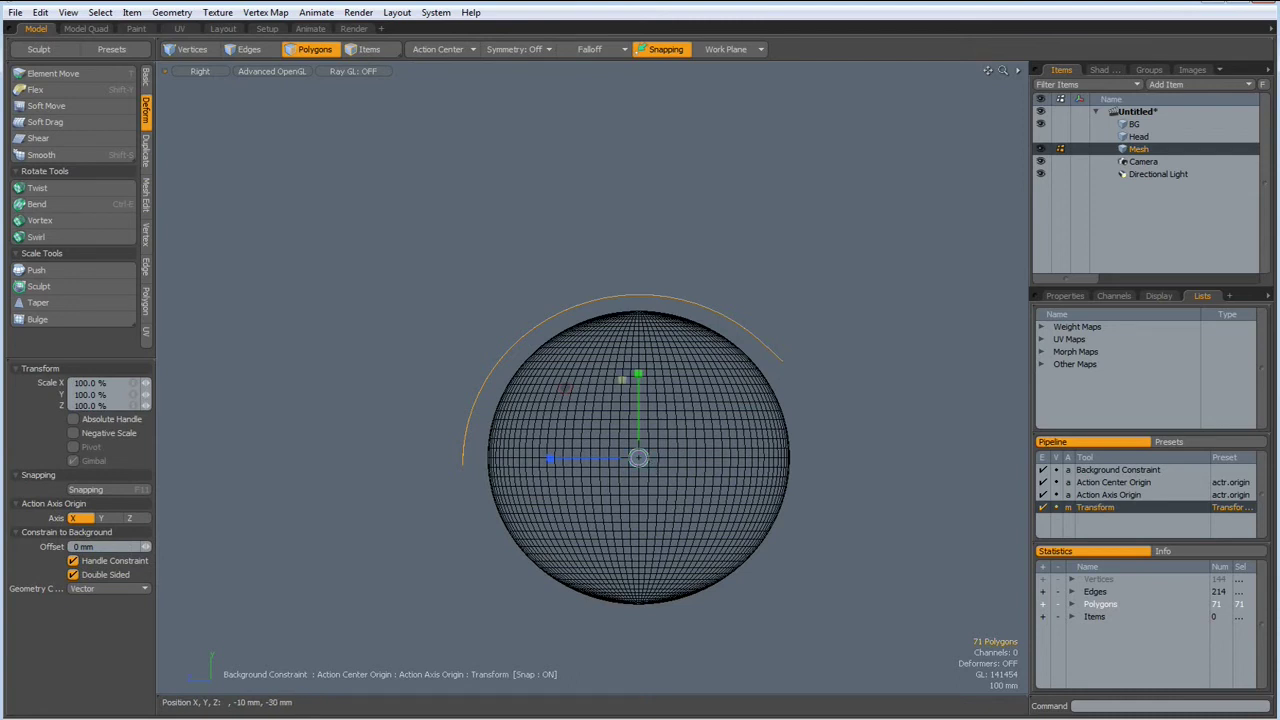
left_click_drag(622, 380, 594, 420)
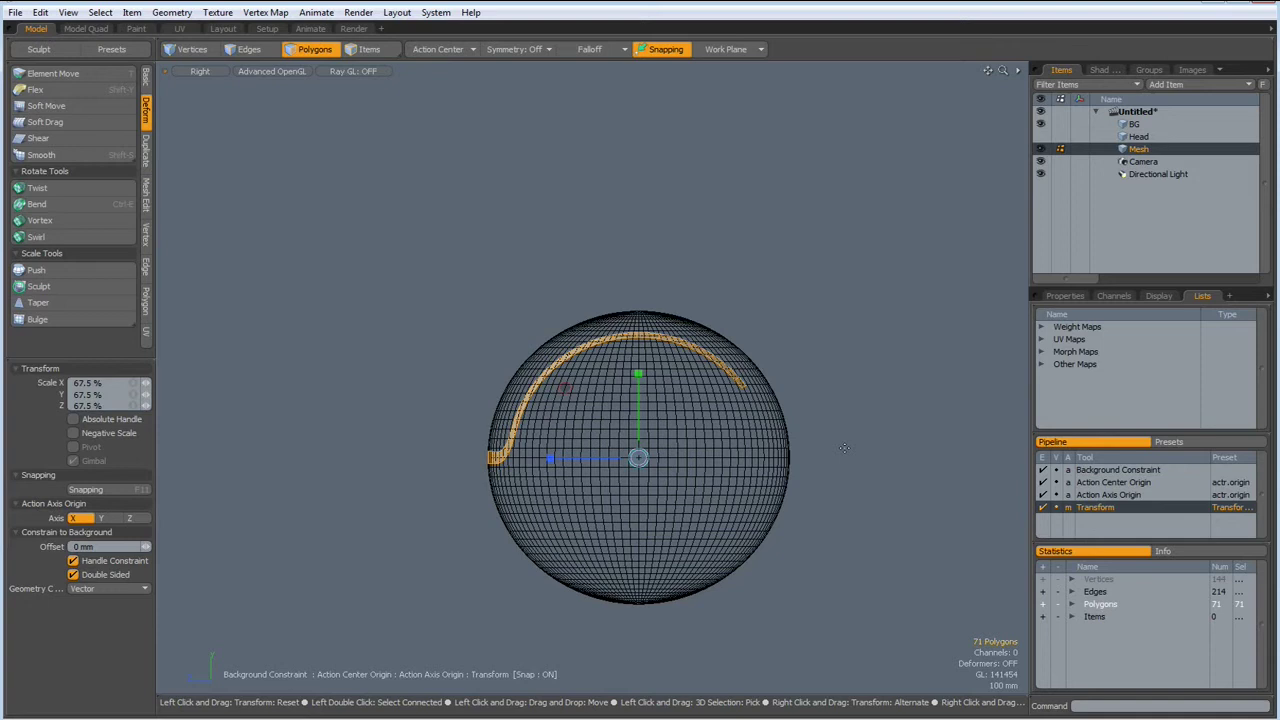
key("space")
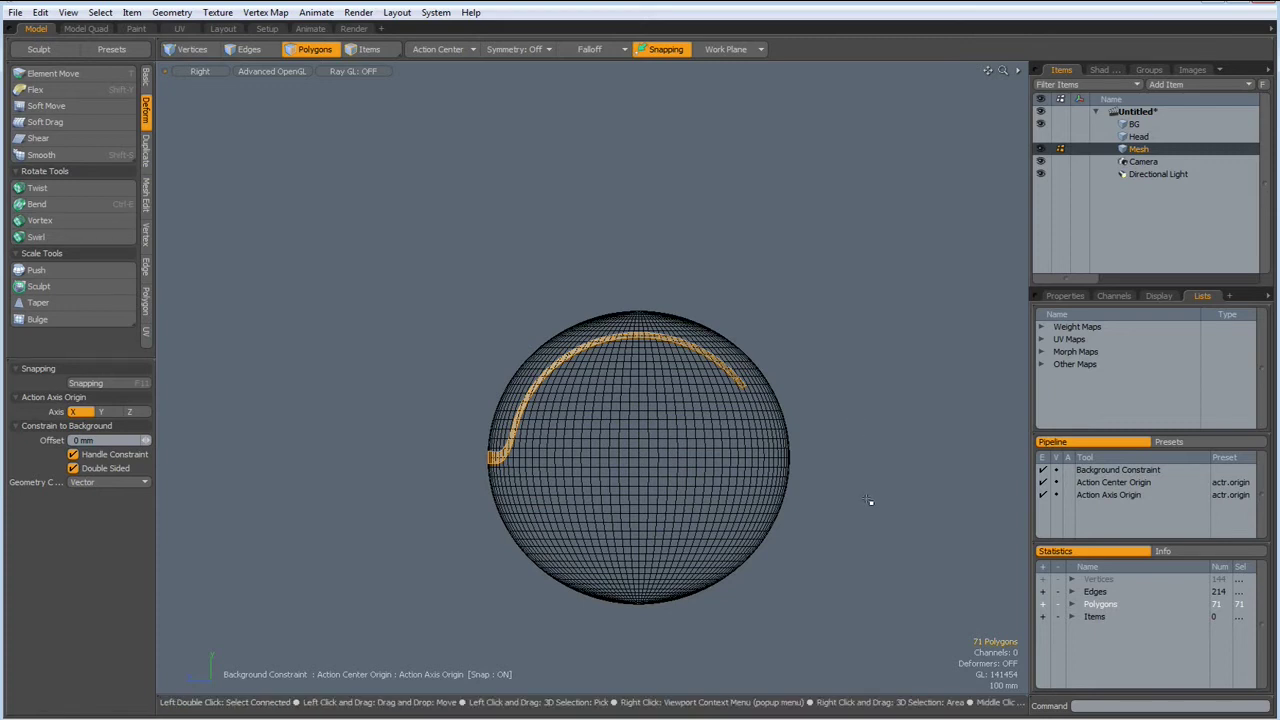
- Hide the strip's Mesh item and make the Head sphere the active item
key("ctrl+space")
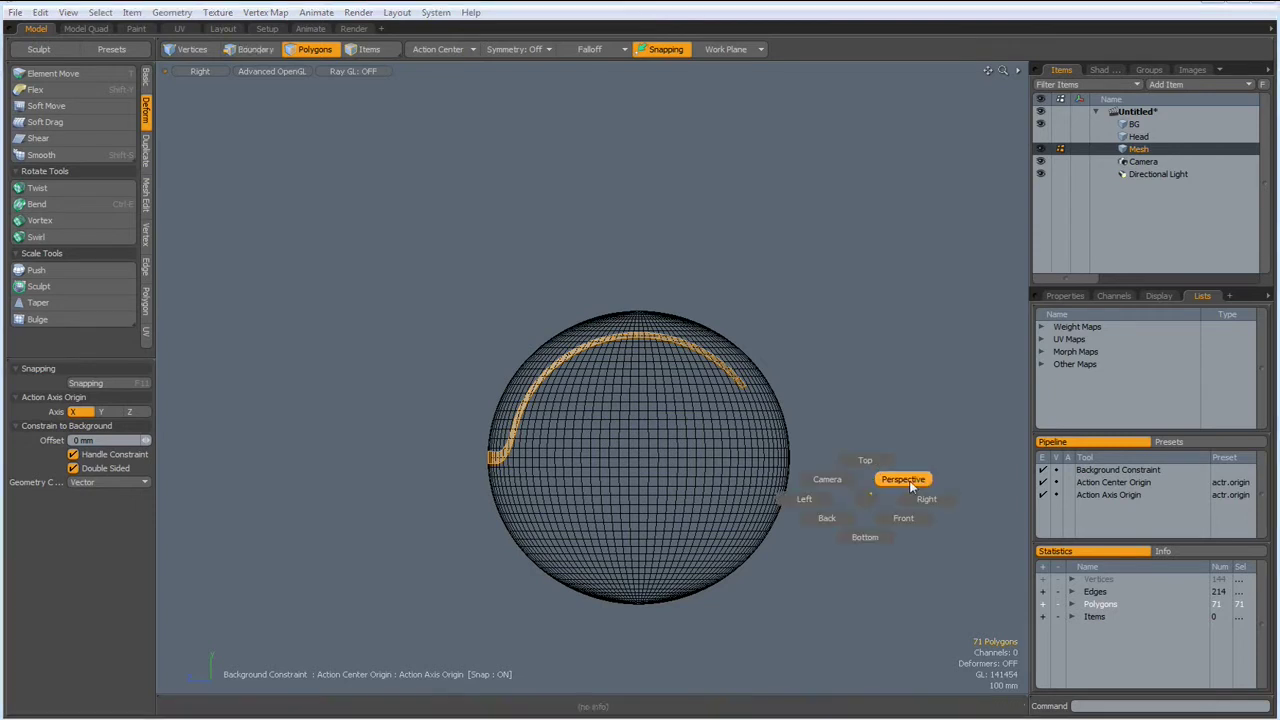
left_click(905, 480)
left_click_drag(489, 583, 674, 569, "alt")
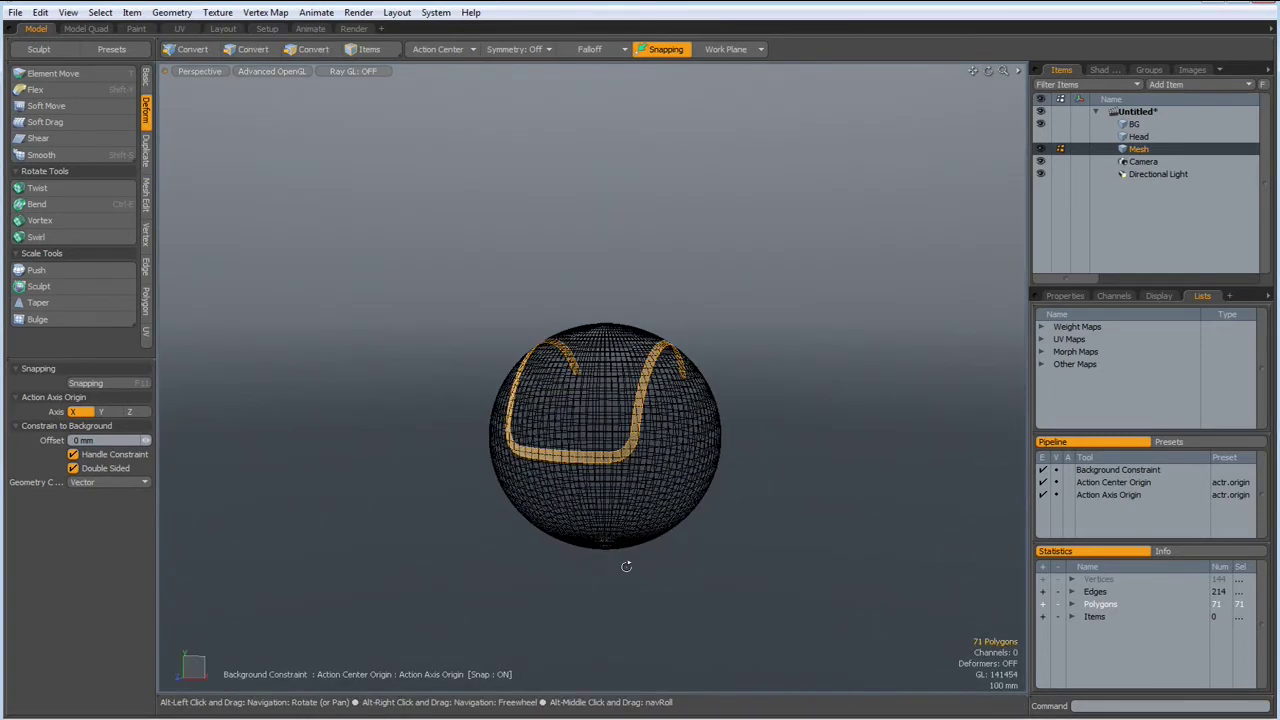
left_click(1040, 136)
left_click_drag(597, 437, 659, 480, "alt")
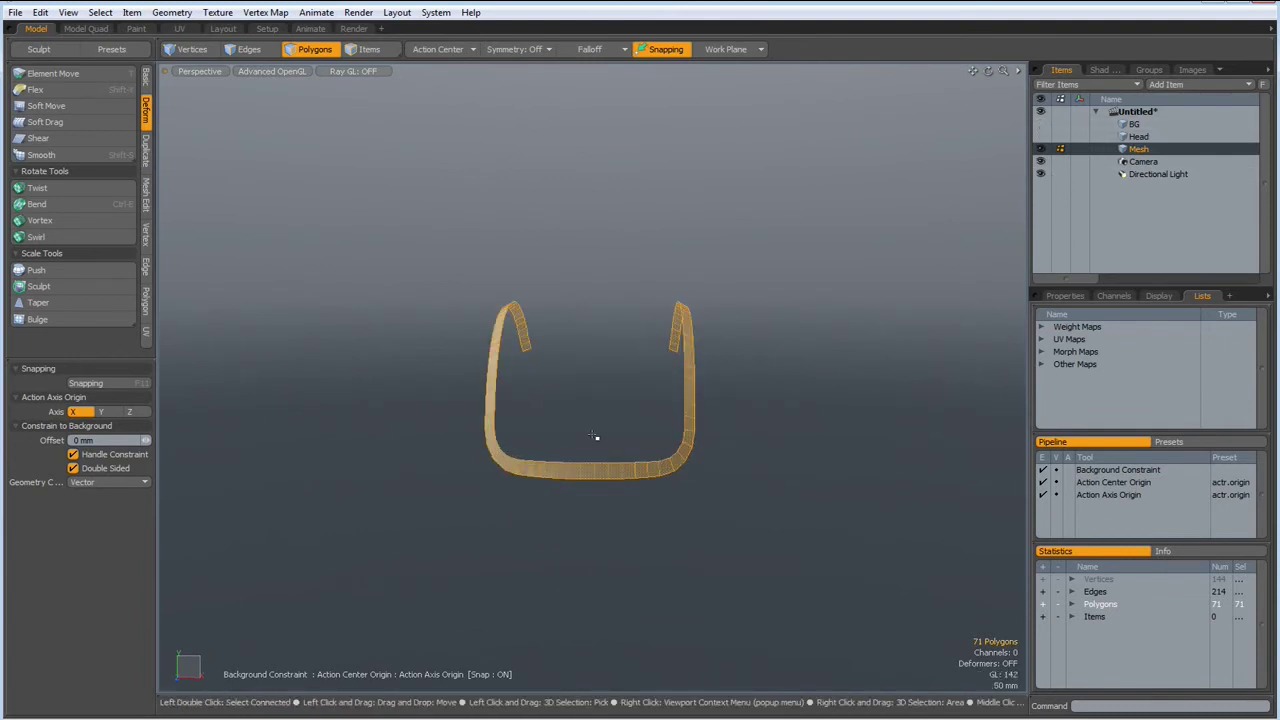
key("alt")
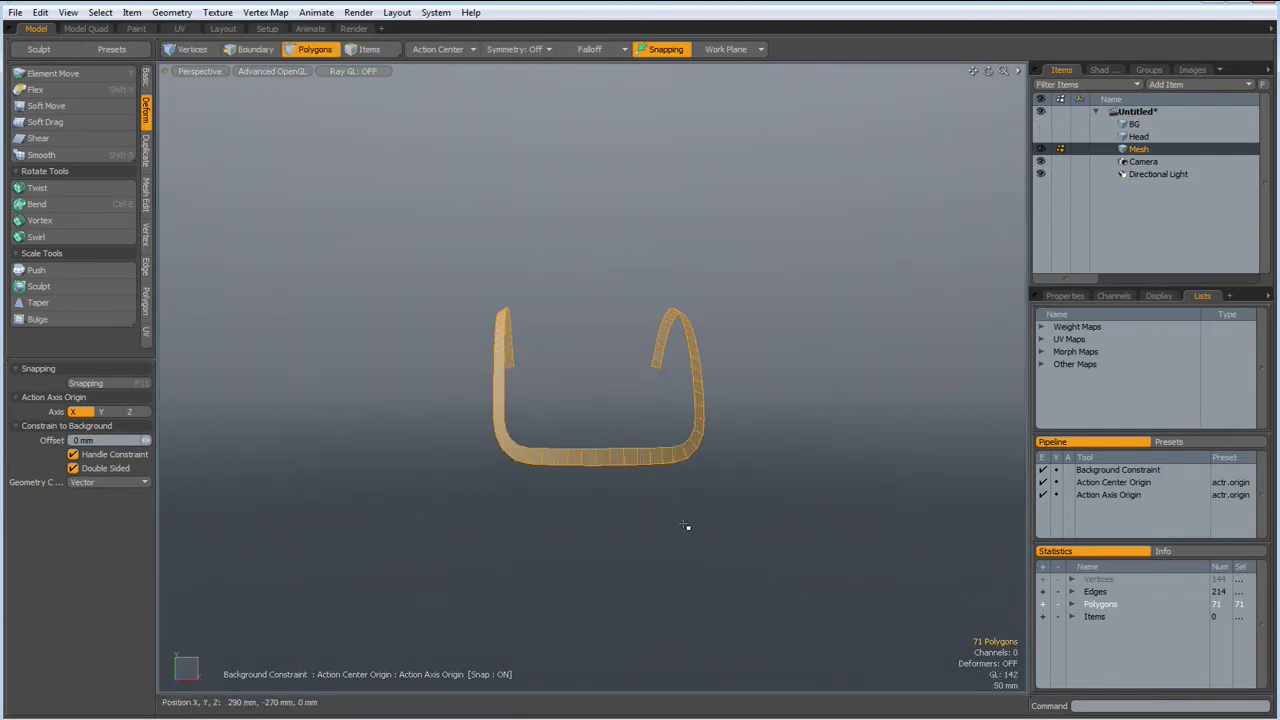
key("h")
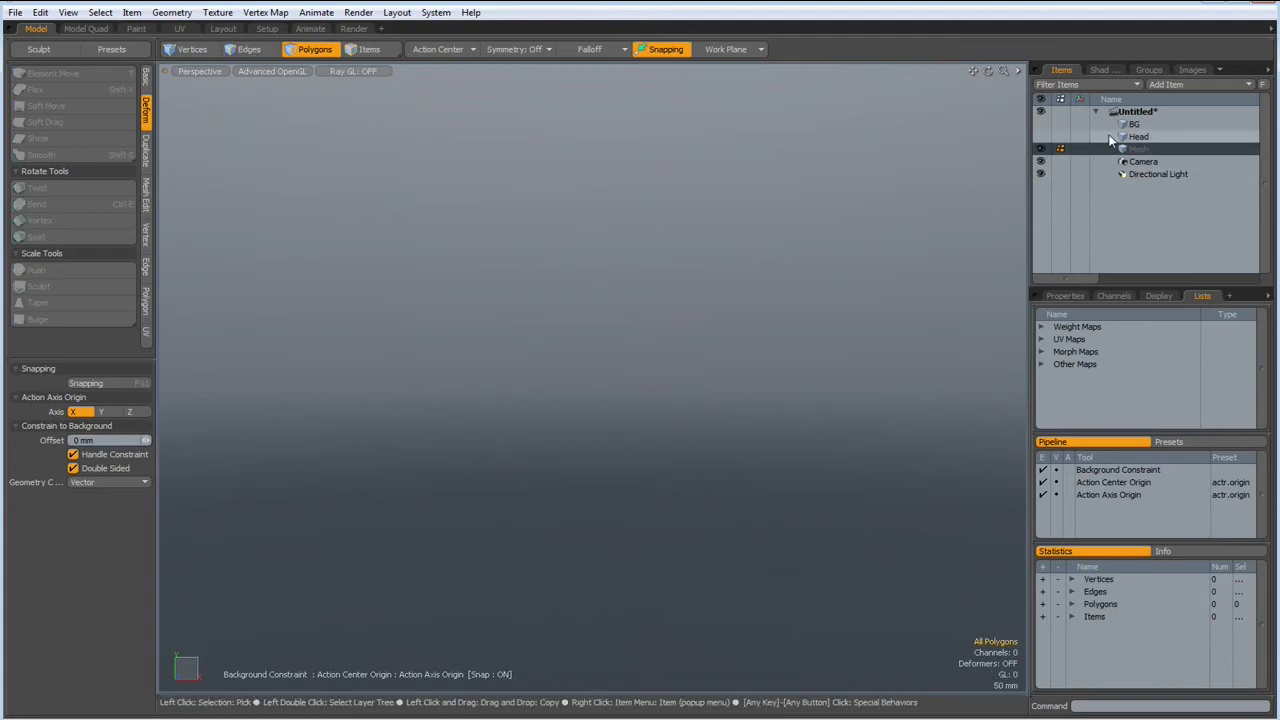
left_click(1126, 137)
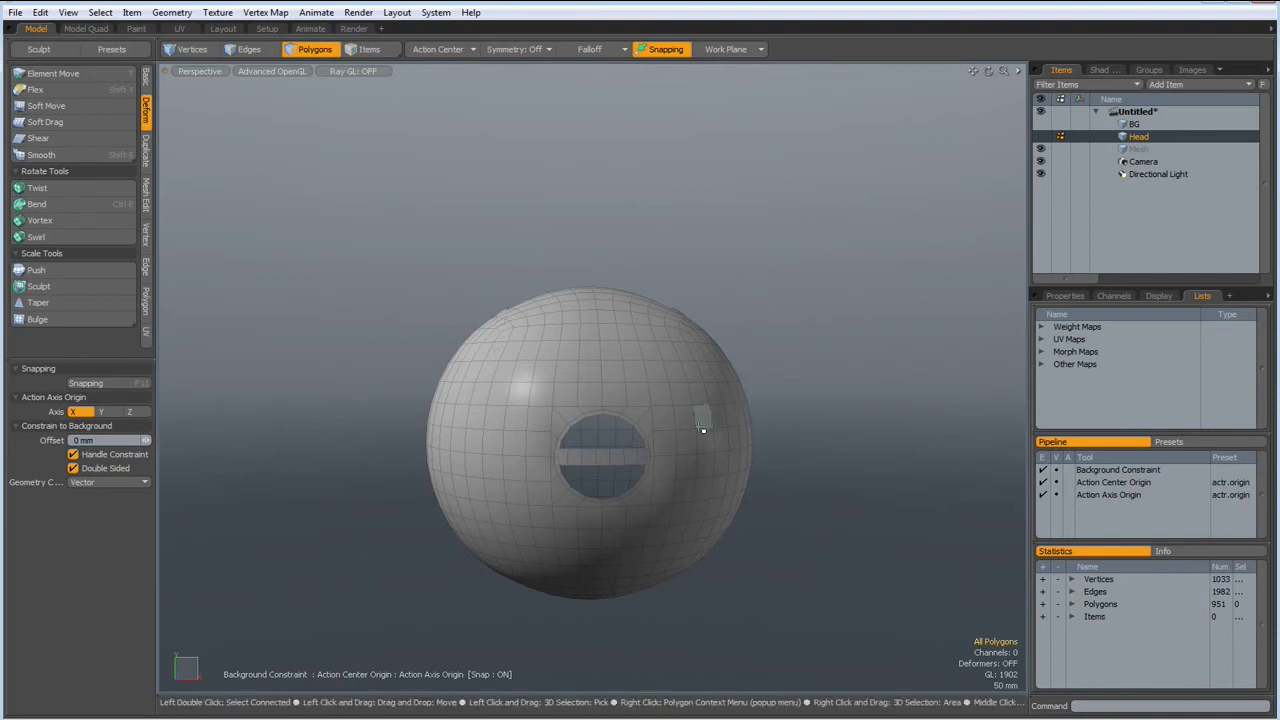
- From the Top view, delete the top and right halves of the sphere's polygons
key("KP_7")
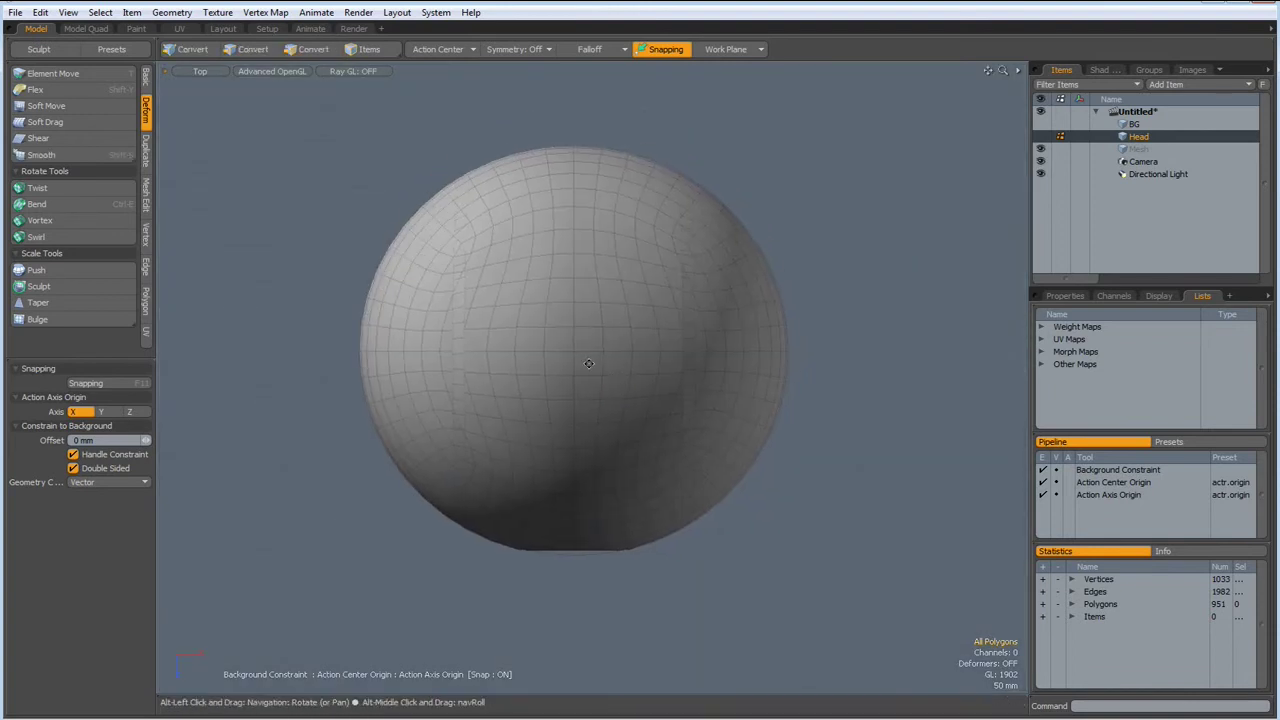
mouse_move(296, 128)
left_mouse_down()
mouse_move(361, 206)
mouse_move(920, 323)
mouse_move(926, 344)
left_mouse_up()
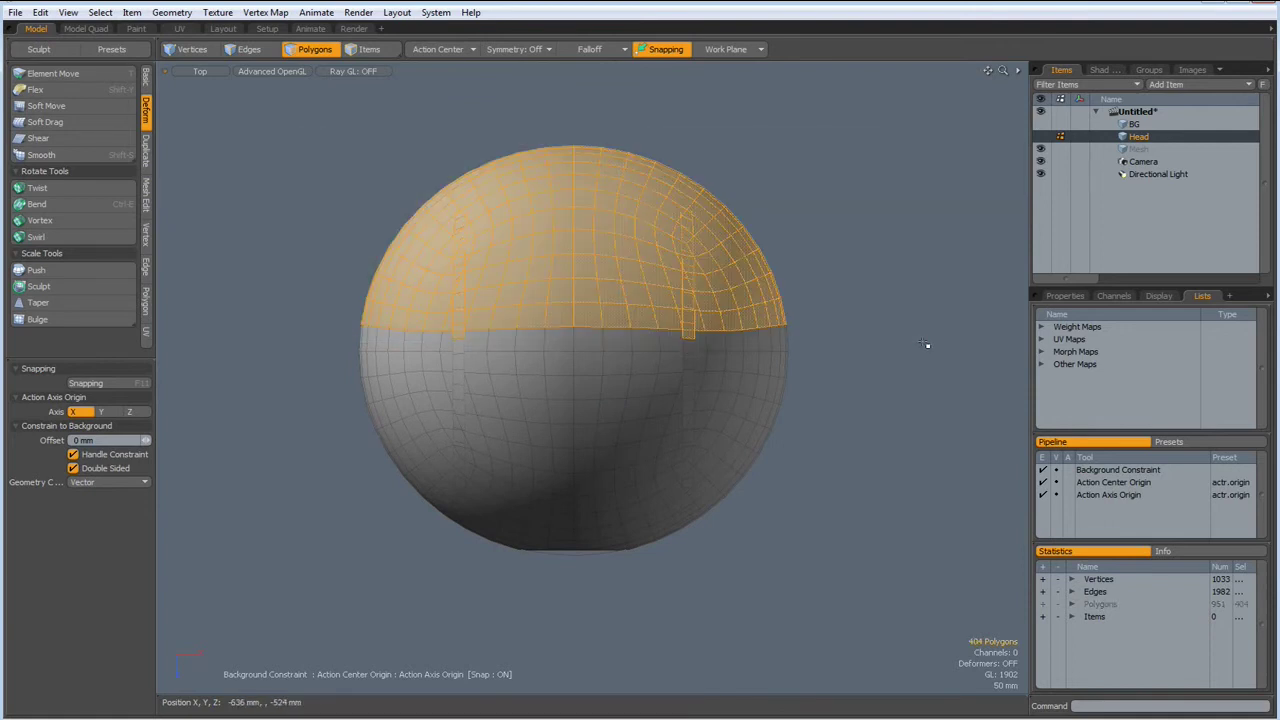
mouse_move(572, 110)
left_mouse_down()
mouse_move(575, 146)
mouse_move(842, 550)
mouse_move(864, 630)
left_mouse_up()
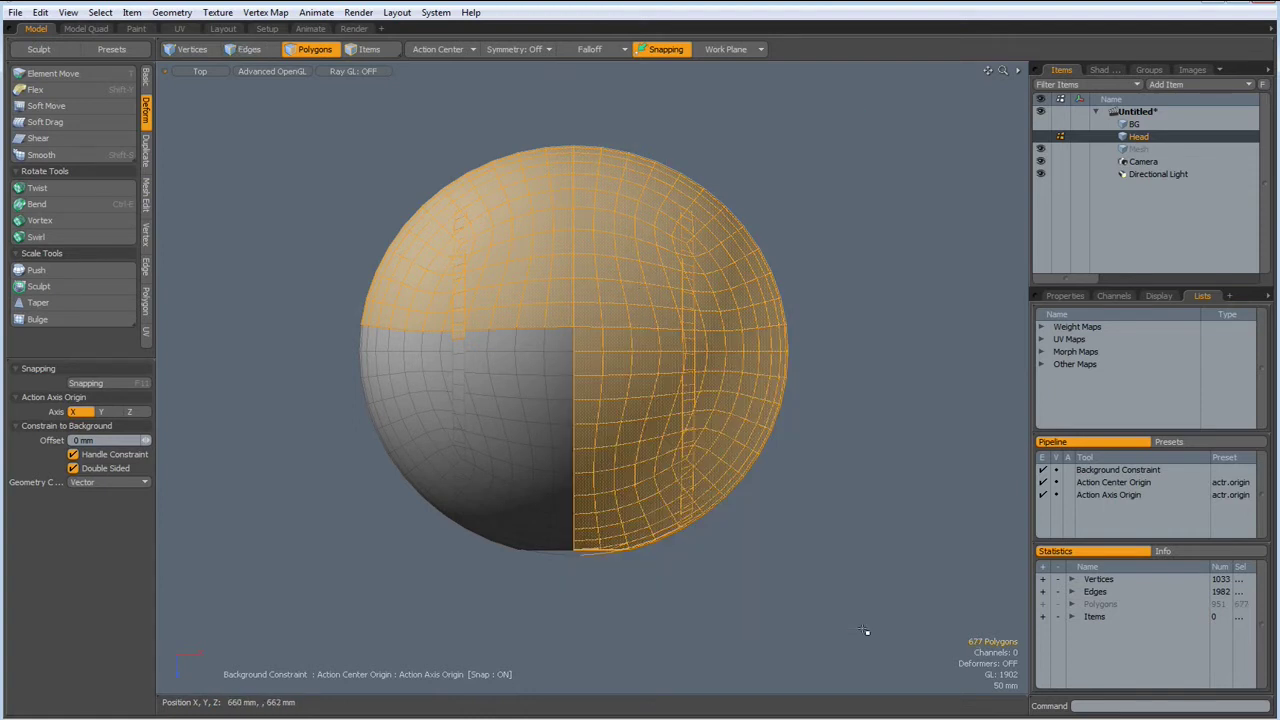
key("Delete")
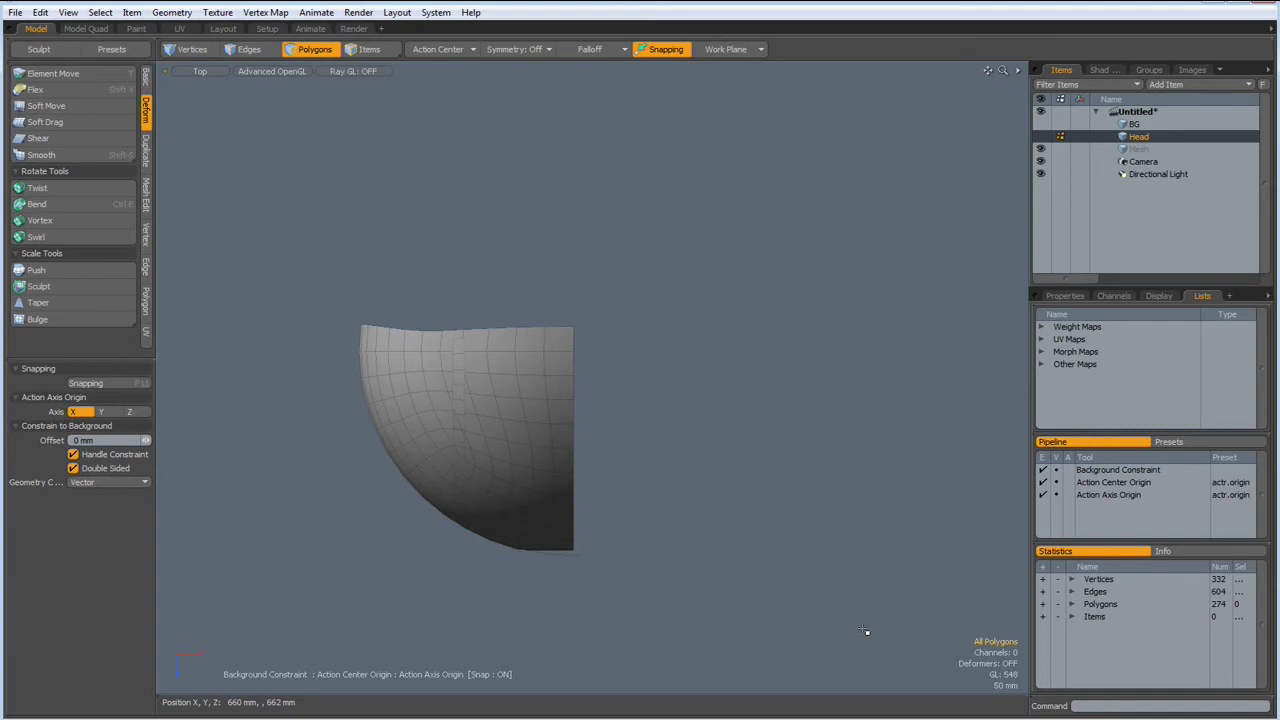
key("ctrl+space")
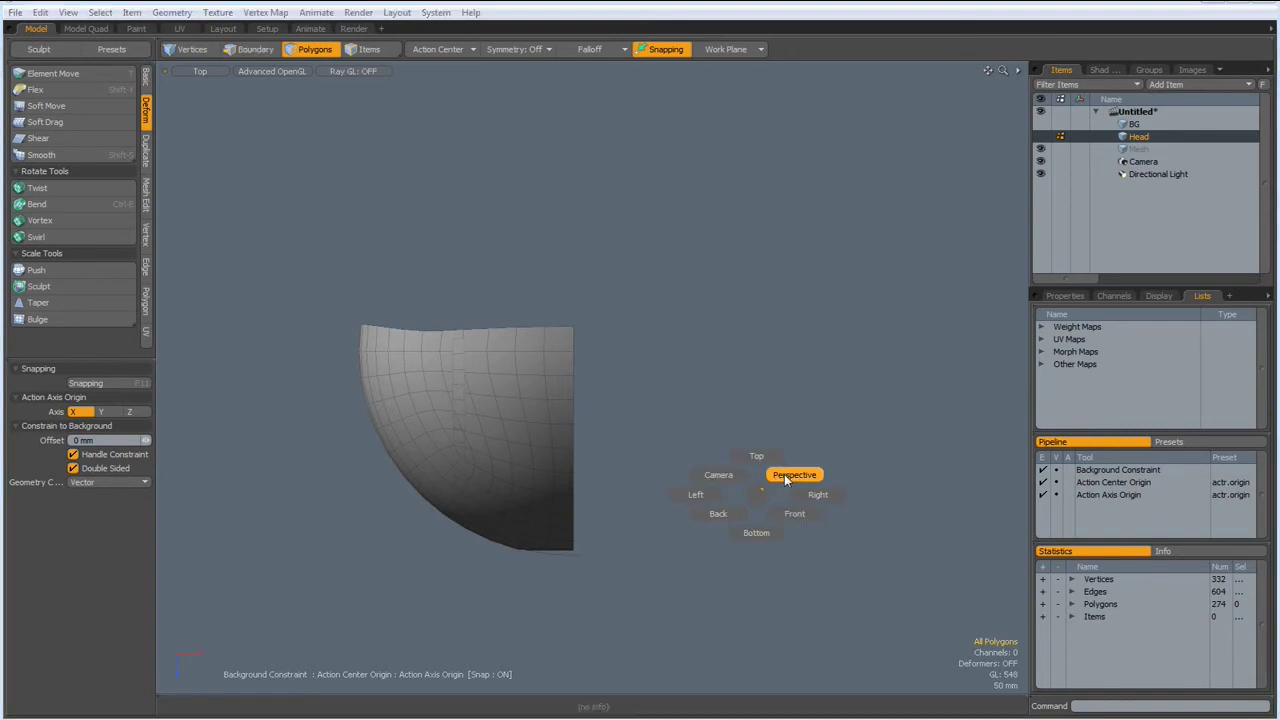
- Delete the three faces inside the quarter head's eye opening
left_click(785, 476)
mouse_move(712, 554)
left_mouse_down("alt")
mouse_move(472, 469)
mouse_move(651, 536)
left_mouse_up("alt")
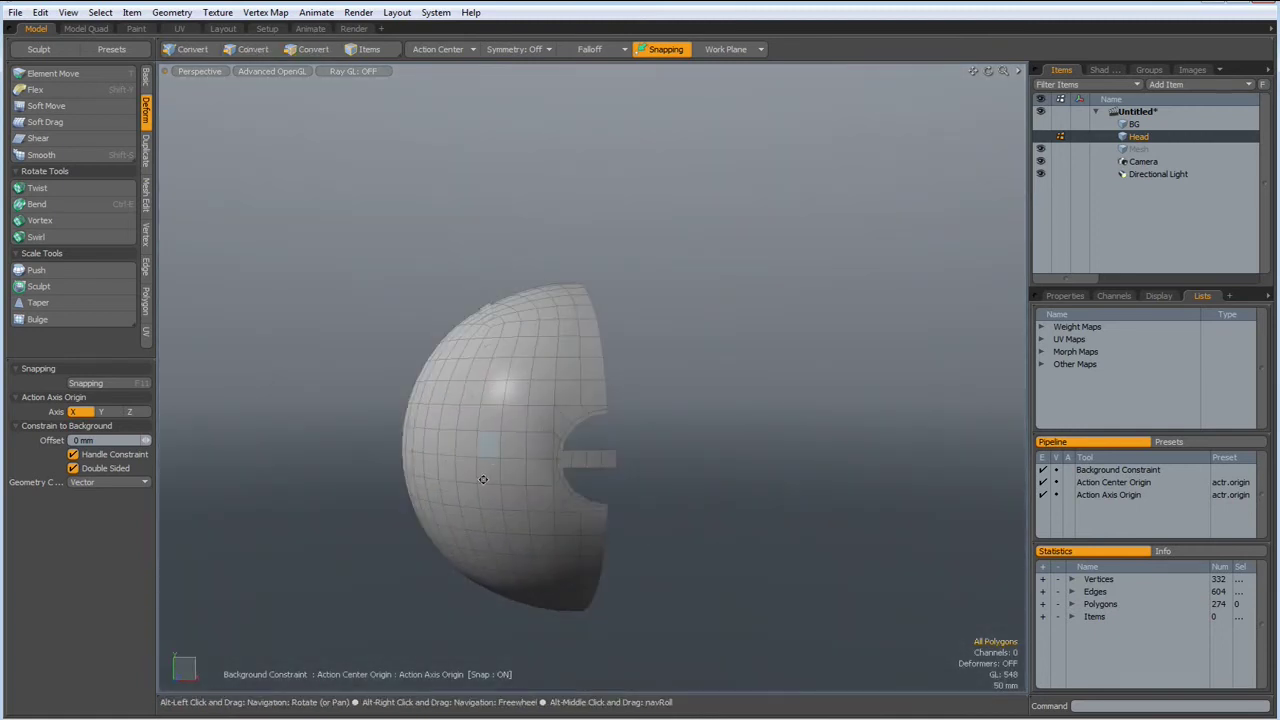
left_click_drag(485, 465, 603, 394, "alt")
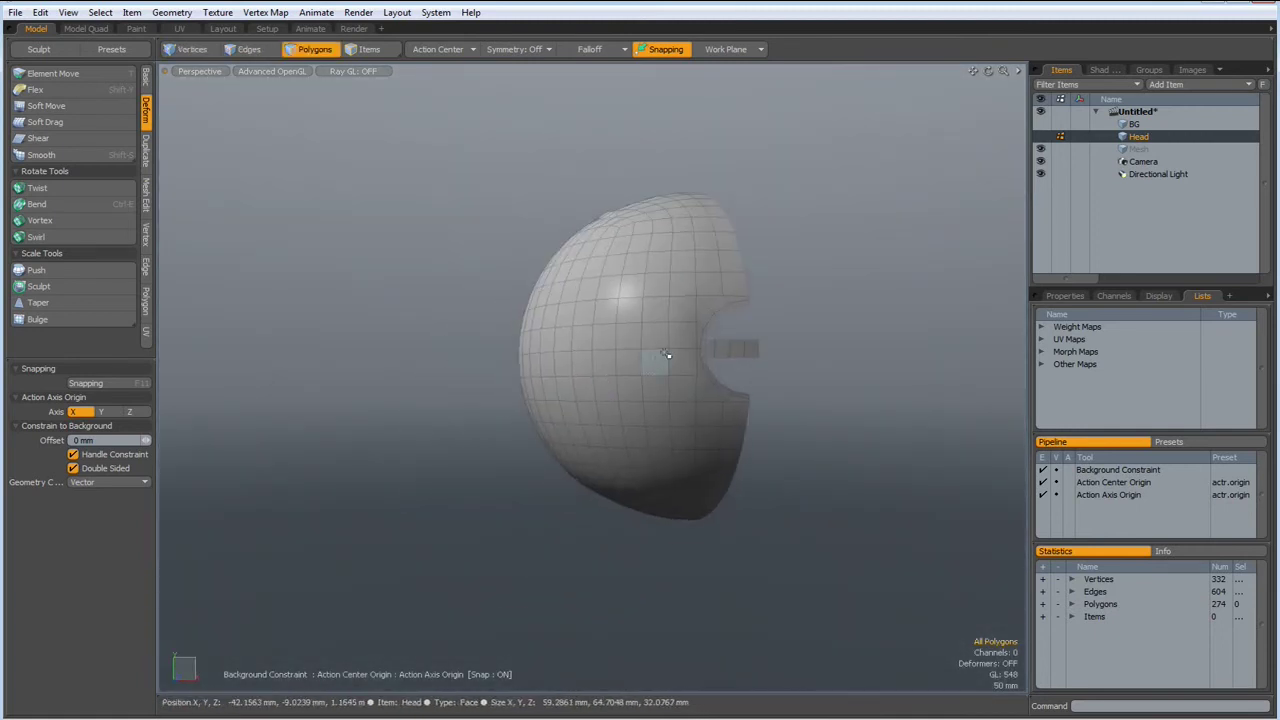
scroll(650, 355, "up", 1)
mouse_move(642, 348)
left_mouse_down("alt")
mouse_move(720, 401)
mouse_move(801, 400)
left_mouse_up("alt")
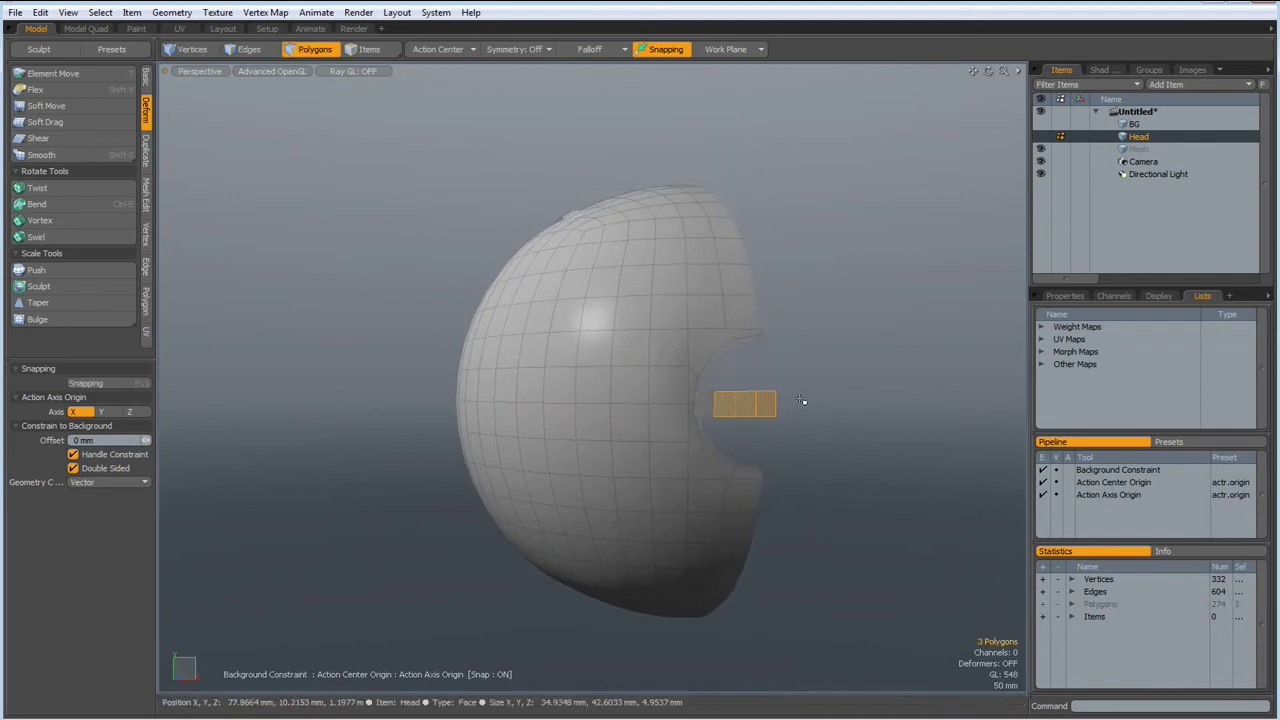
key("Delete")
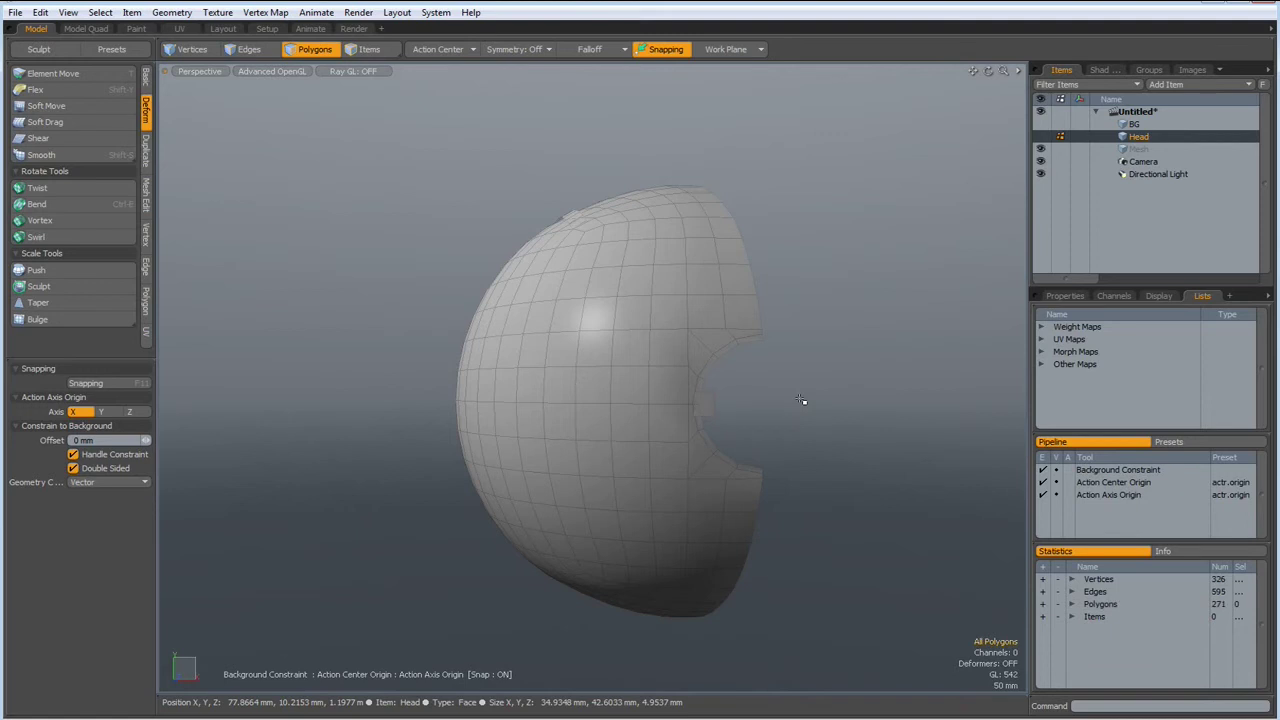
- Delete faces beside and above the eye hole, opening a gap upward
mouse_move(603, 226)
left_mouse_down("alt")
mouse_move(603, 288)
mouse_move(677, 247)
left_mouse_up("alt")
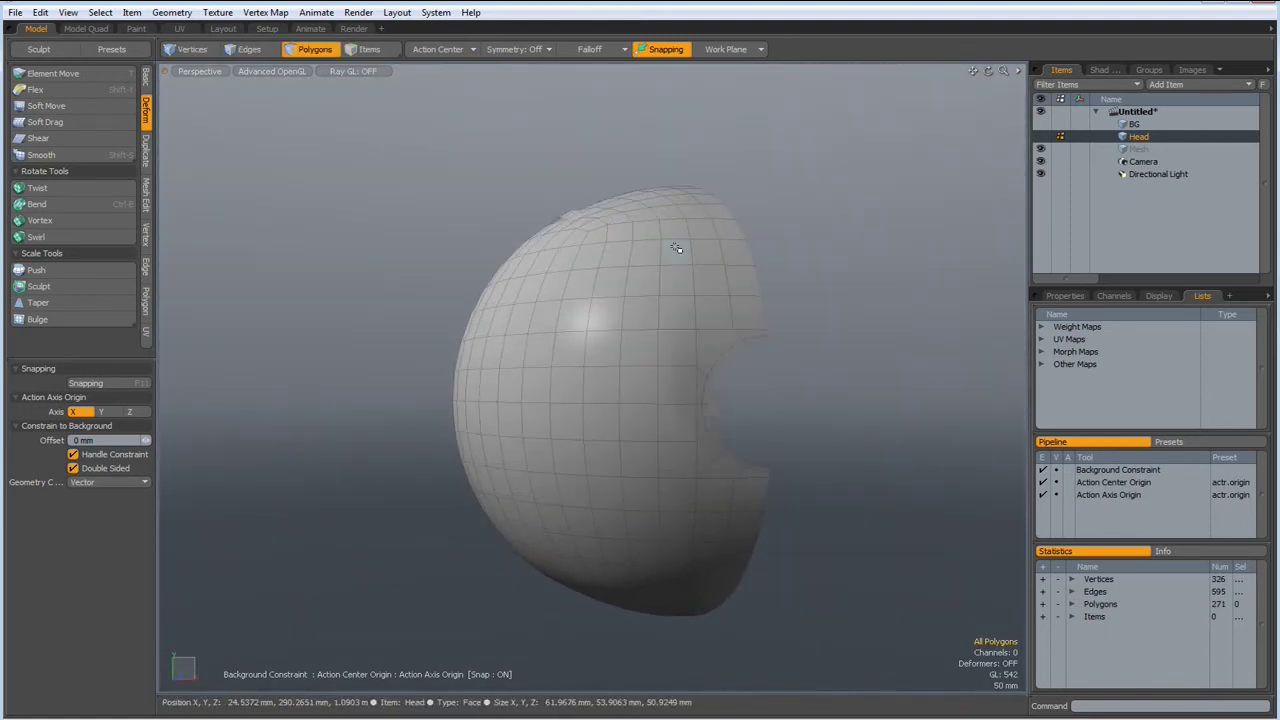
left_click_drag(817, 429, 655, 422, "alt")
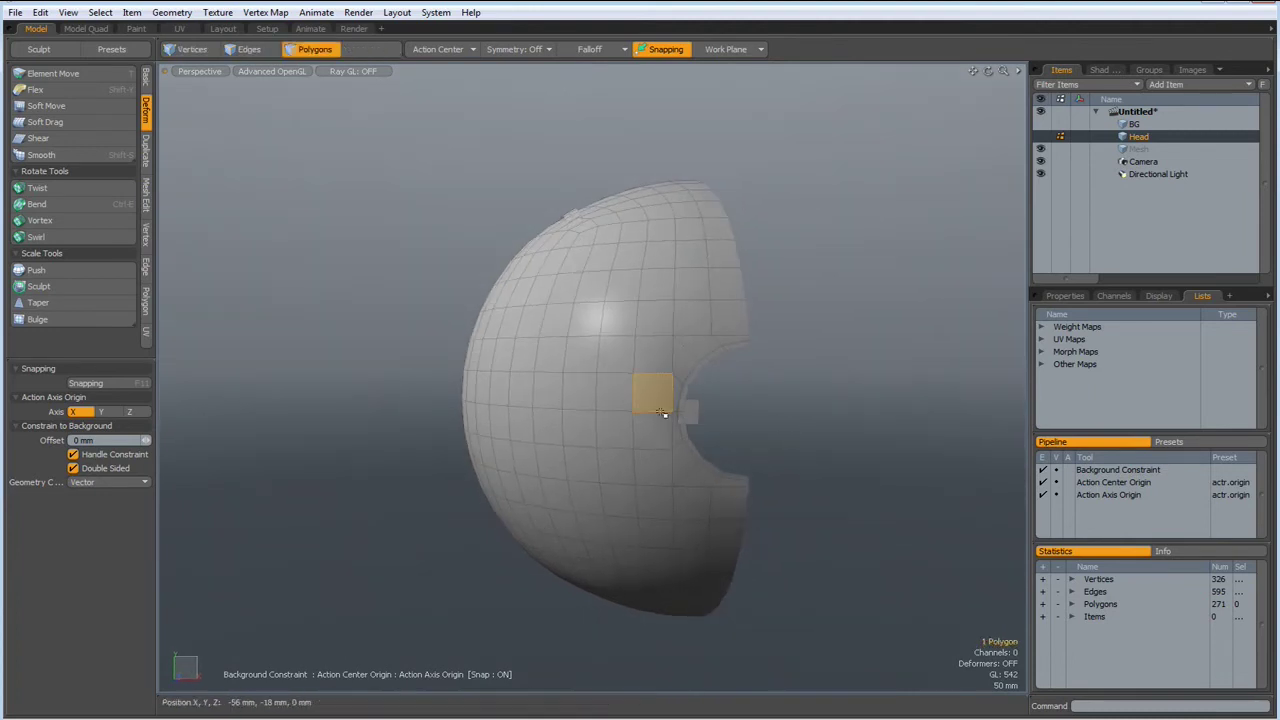
key("Delete")
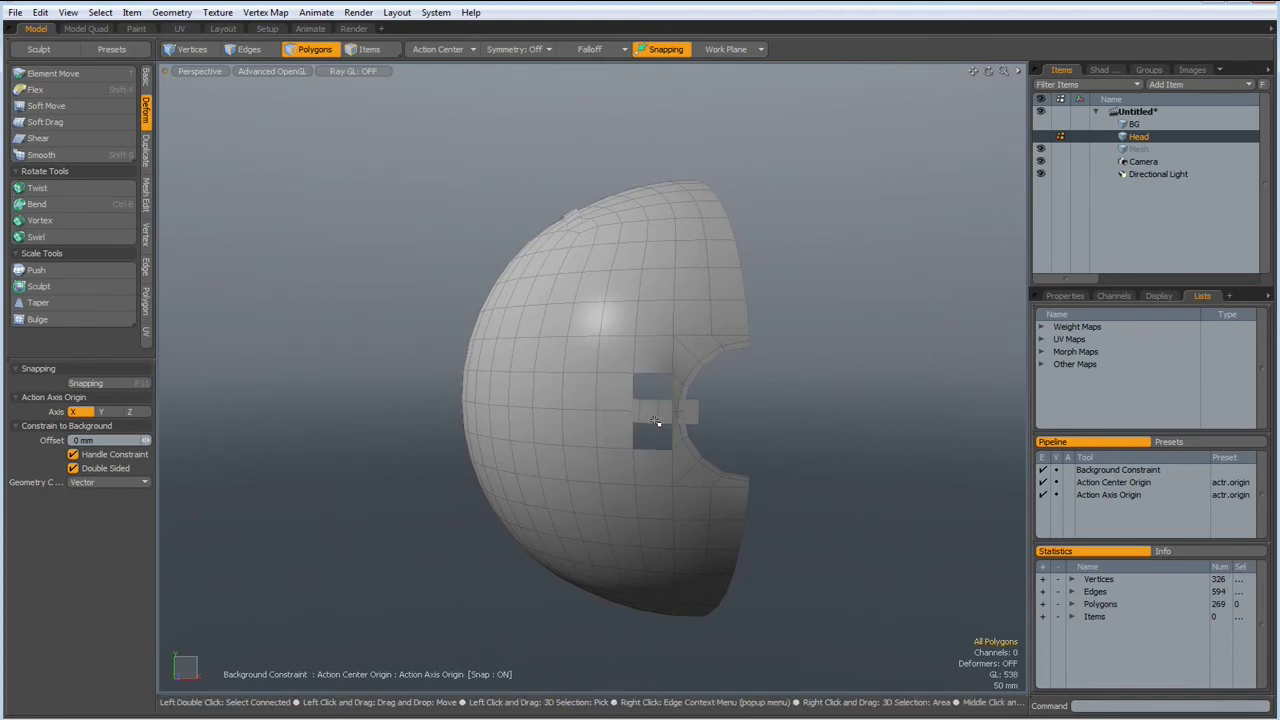
left_click(614, 389)
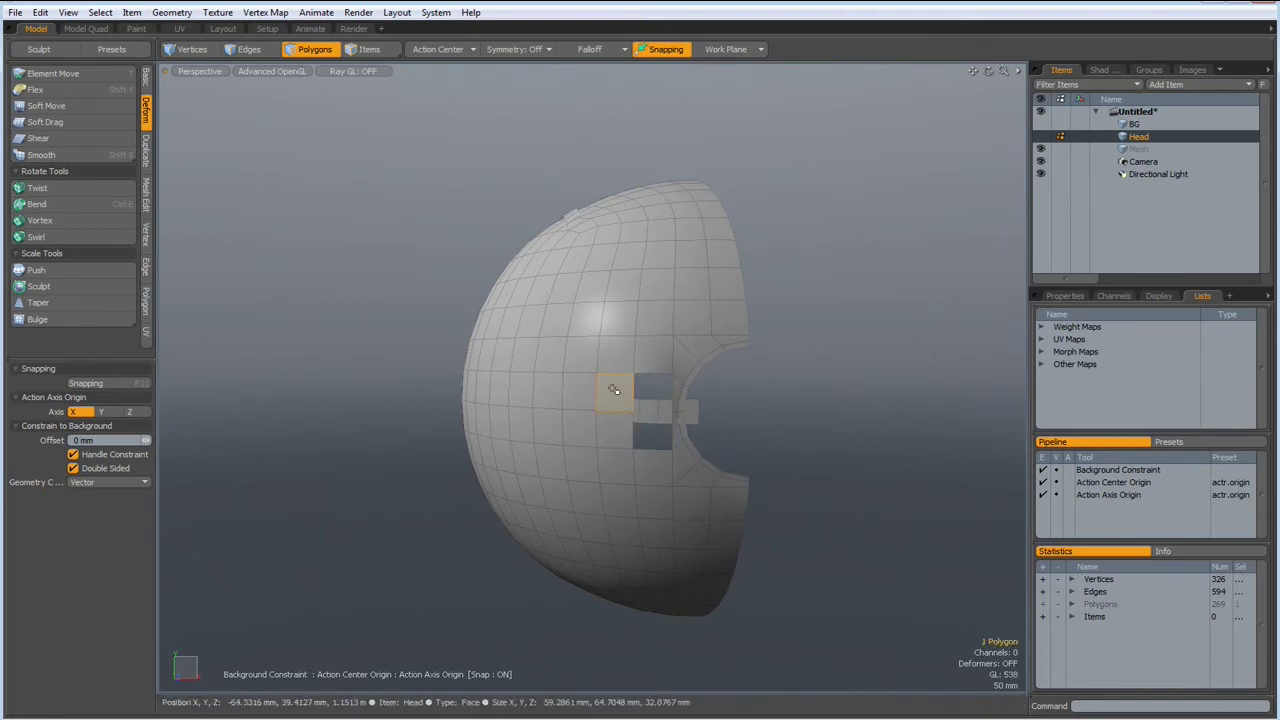
key("Delete")
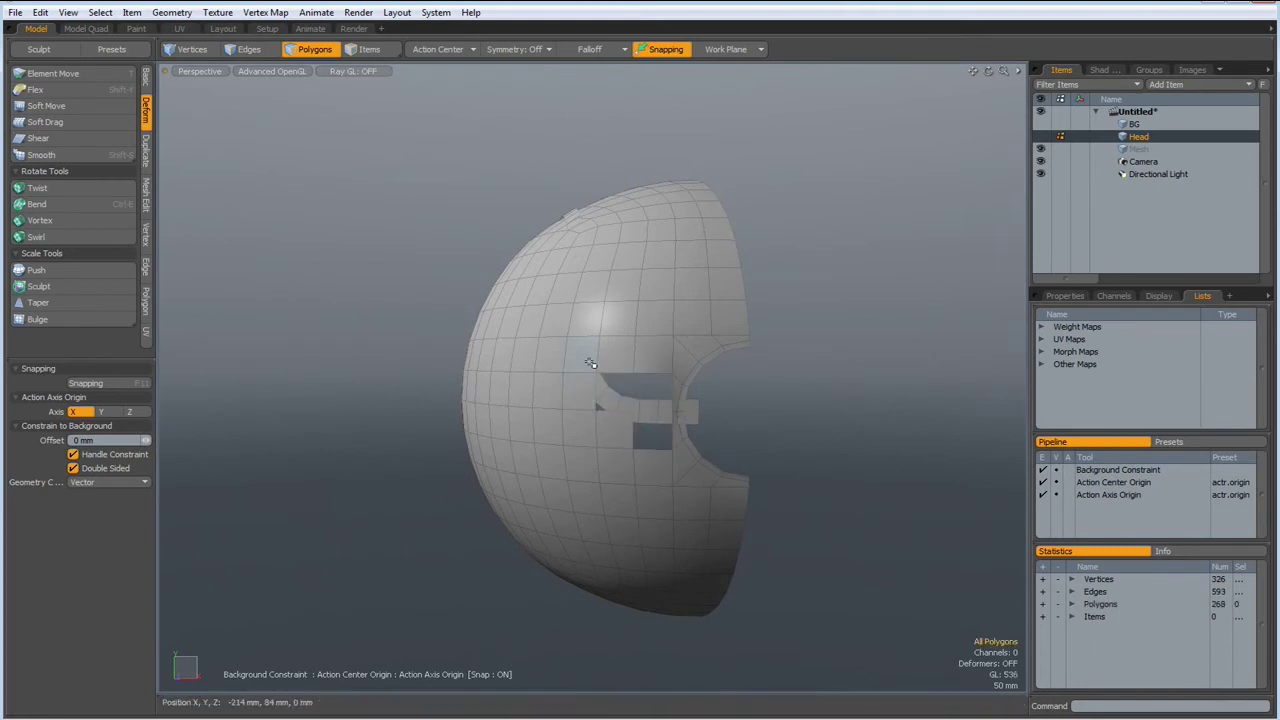
key("Delete")
left_click(597, 318)
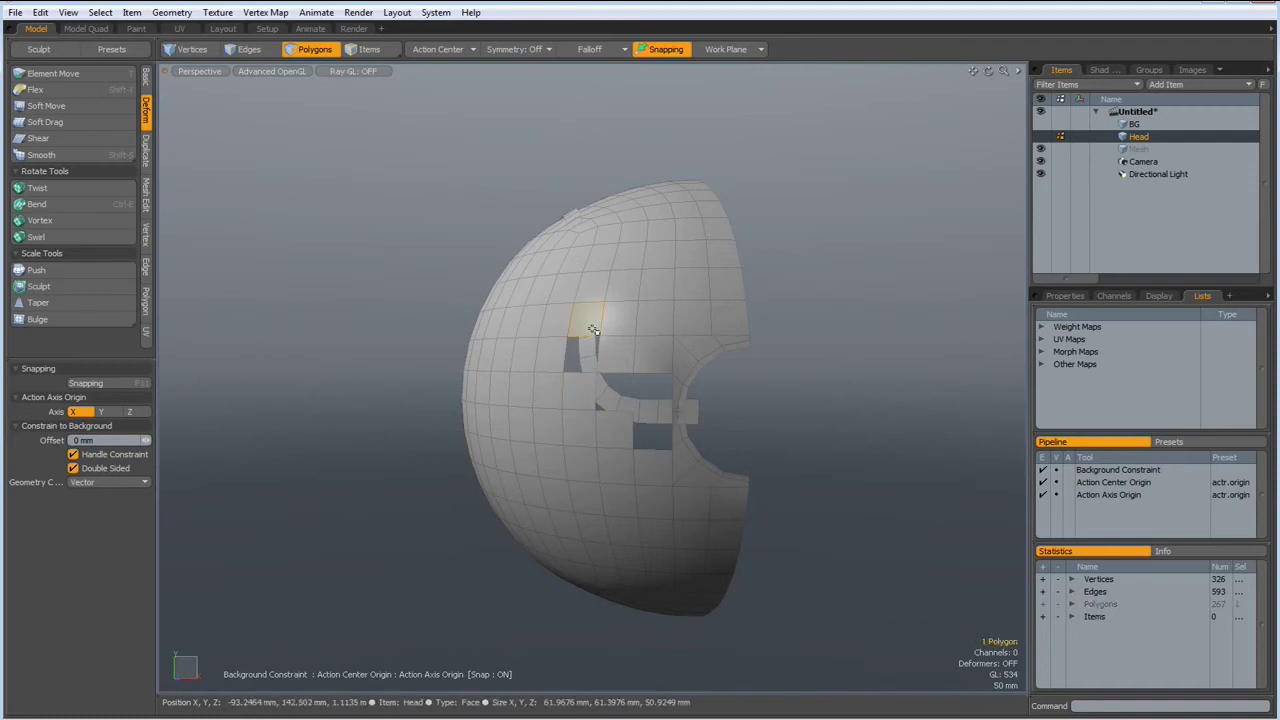
key("Delete")
left_click(592, 288)
key("Delete")
left_click(567, 261)
key("Delete")
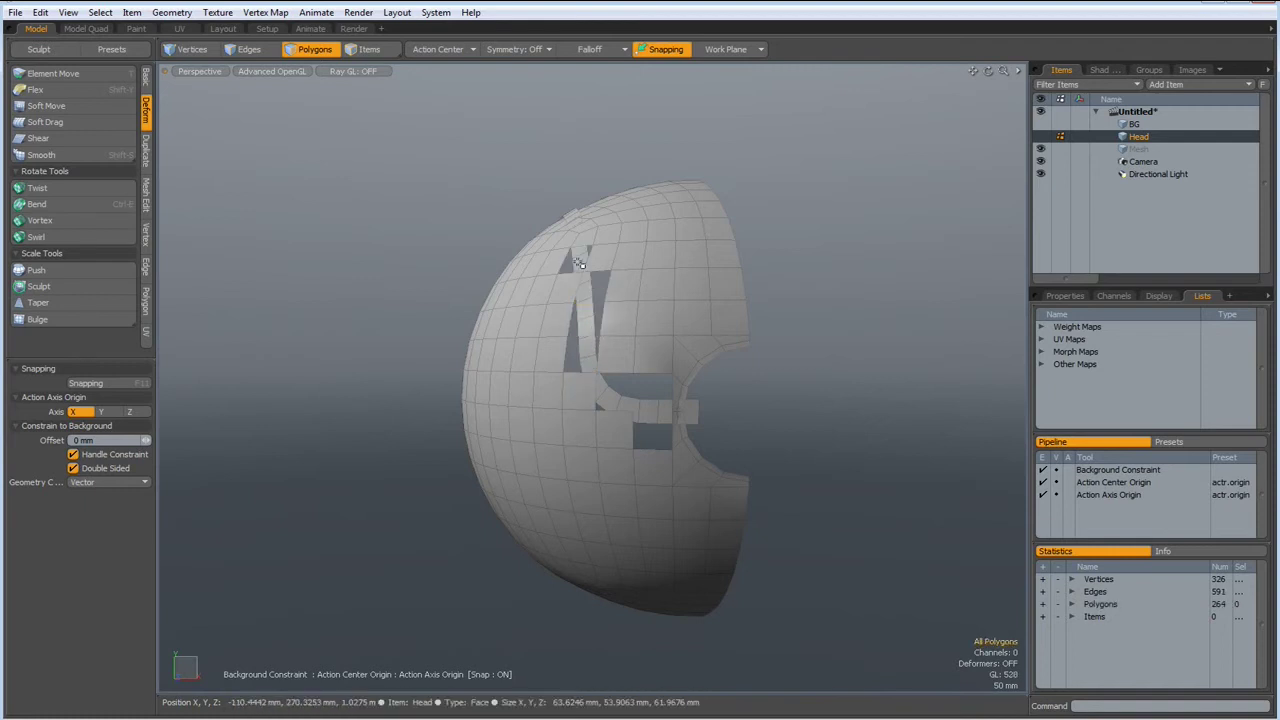
- Extend the gap toward the top of the head by deleting three more faces
left_click_drag(612, 240, 607, 304, "alt")
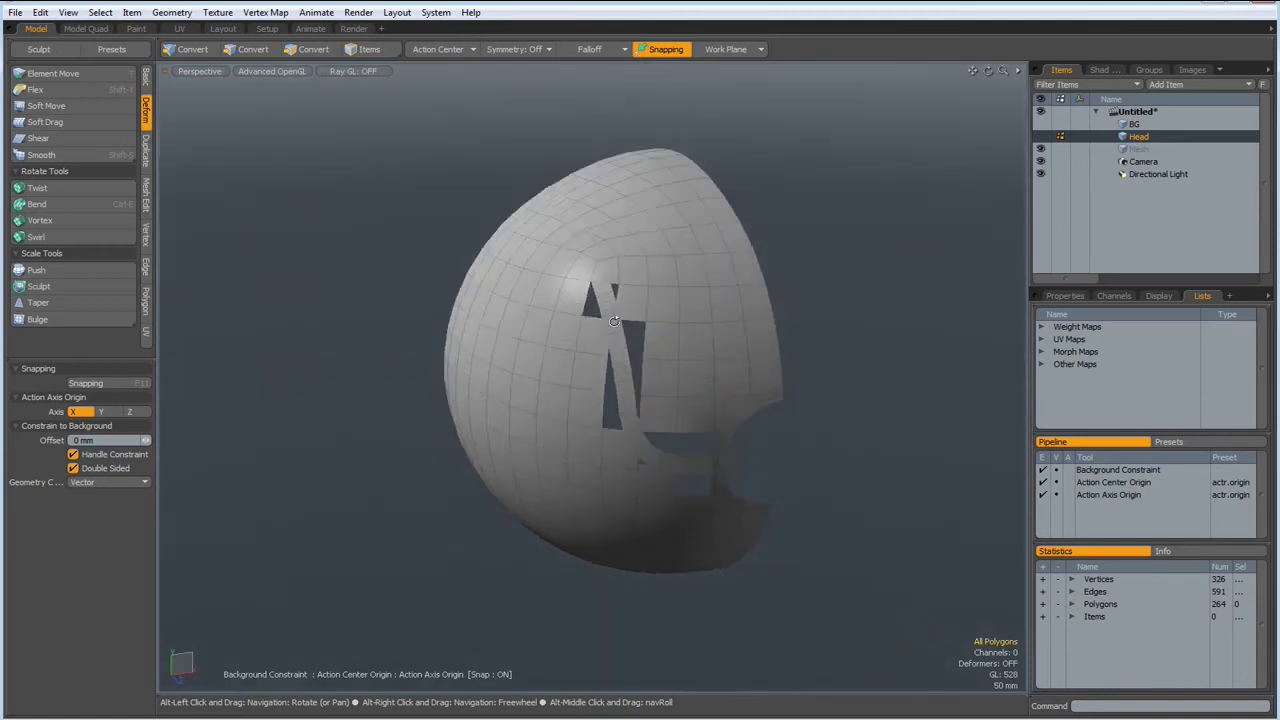
left_click(607, 304)
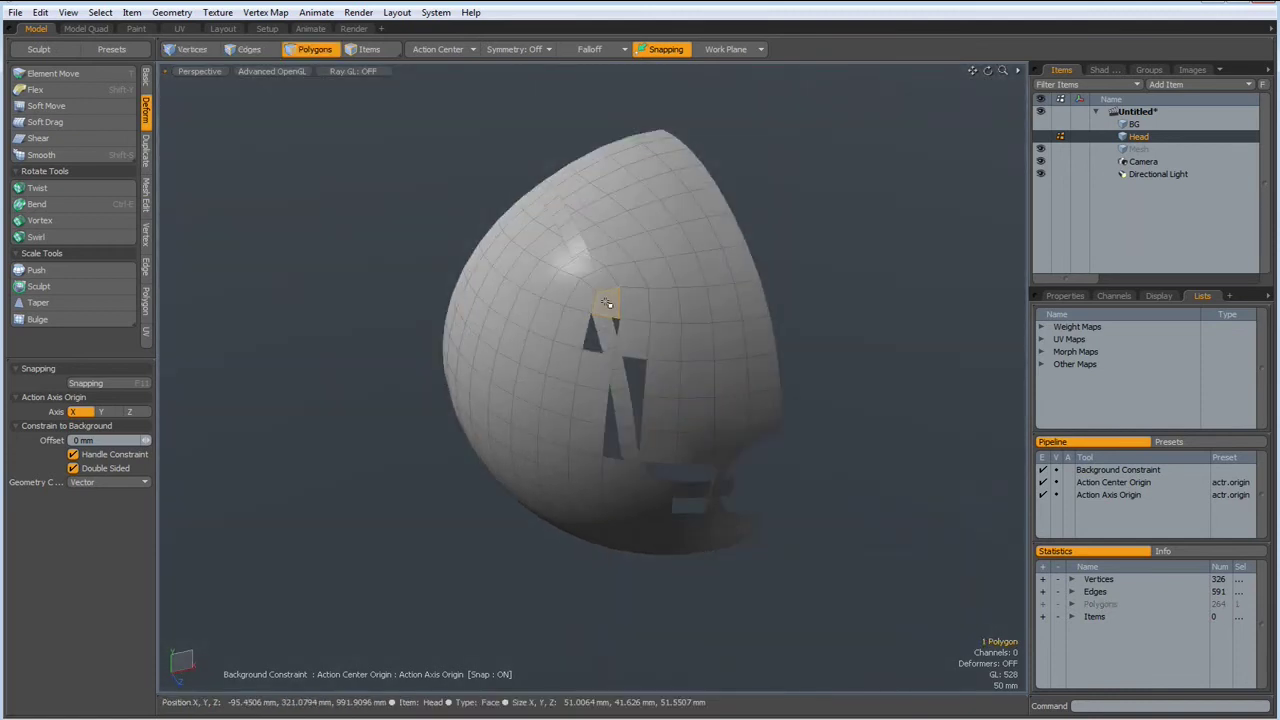
key("Delete")
left_click(598, 288)
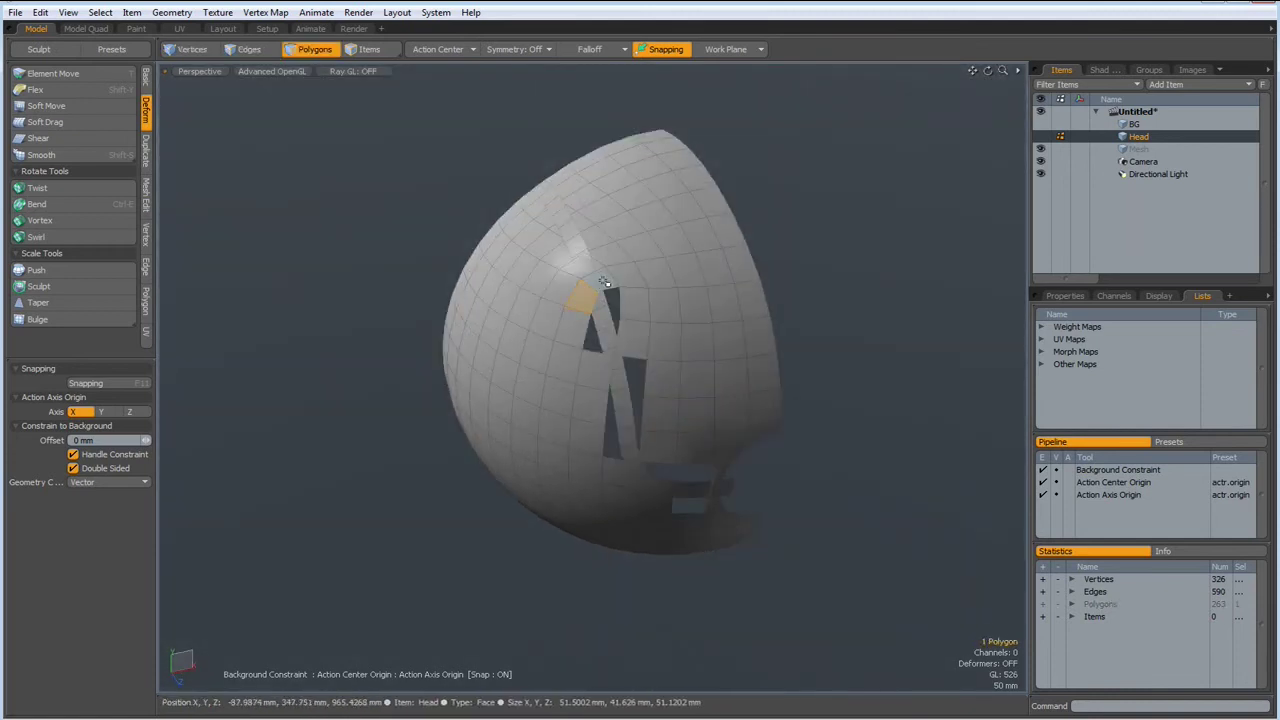
key("Delete")
left_click(600, 278)
key("Delete")
key("Delete")
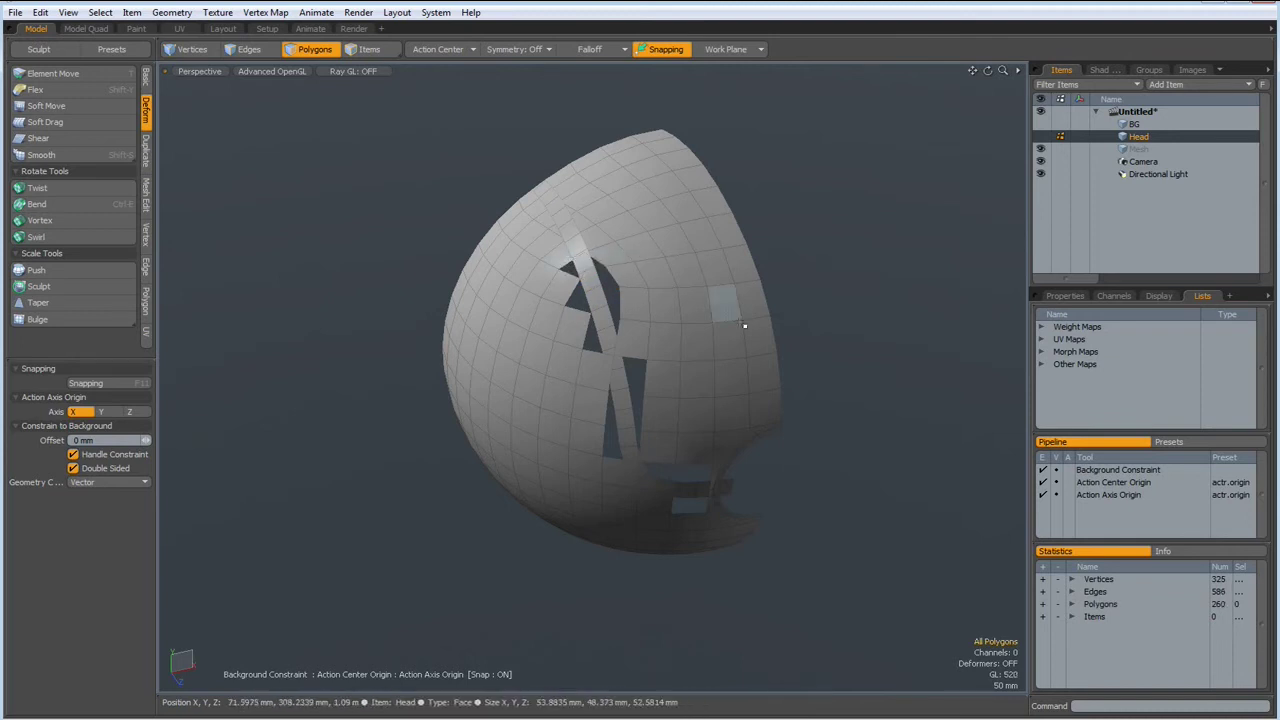
- Delete one more face beside the gap near the eye opening
left_click_drag(914, 440, 855, 353, "alt")
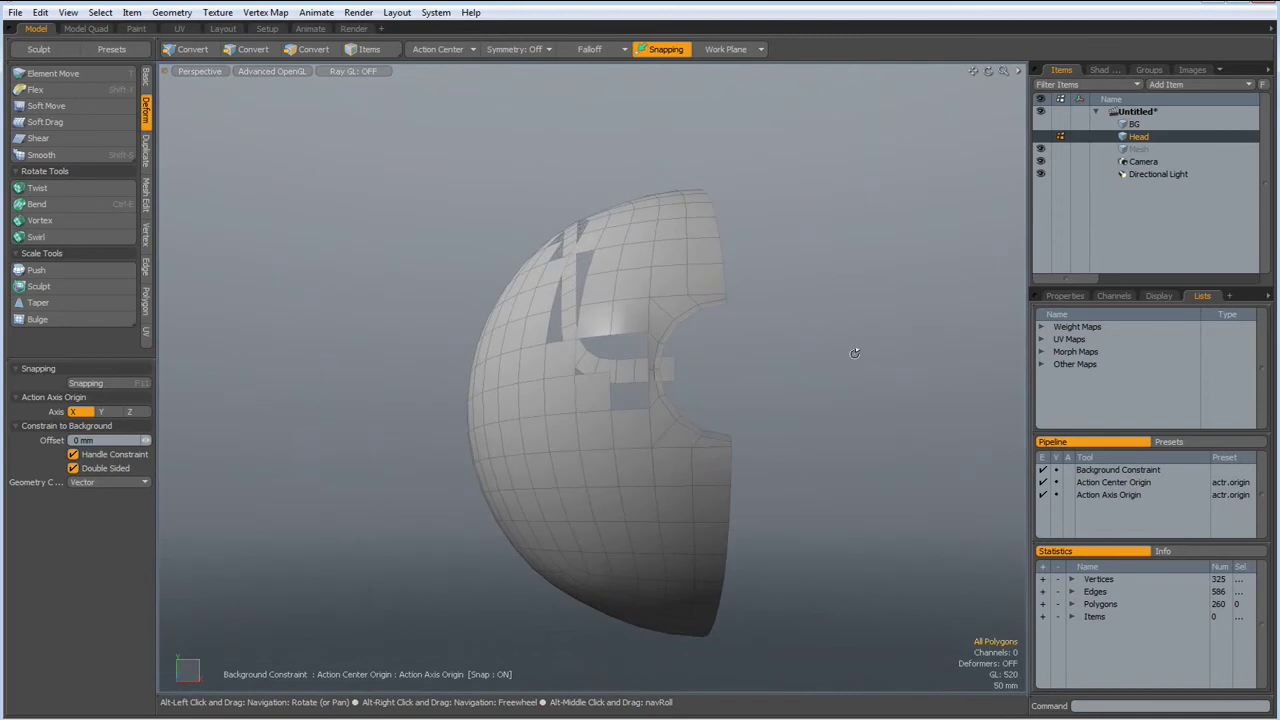
left_click(558, 358)
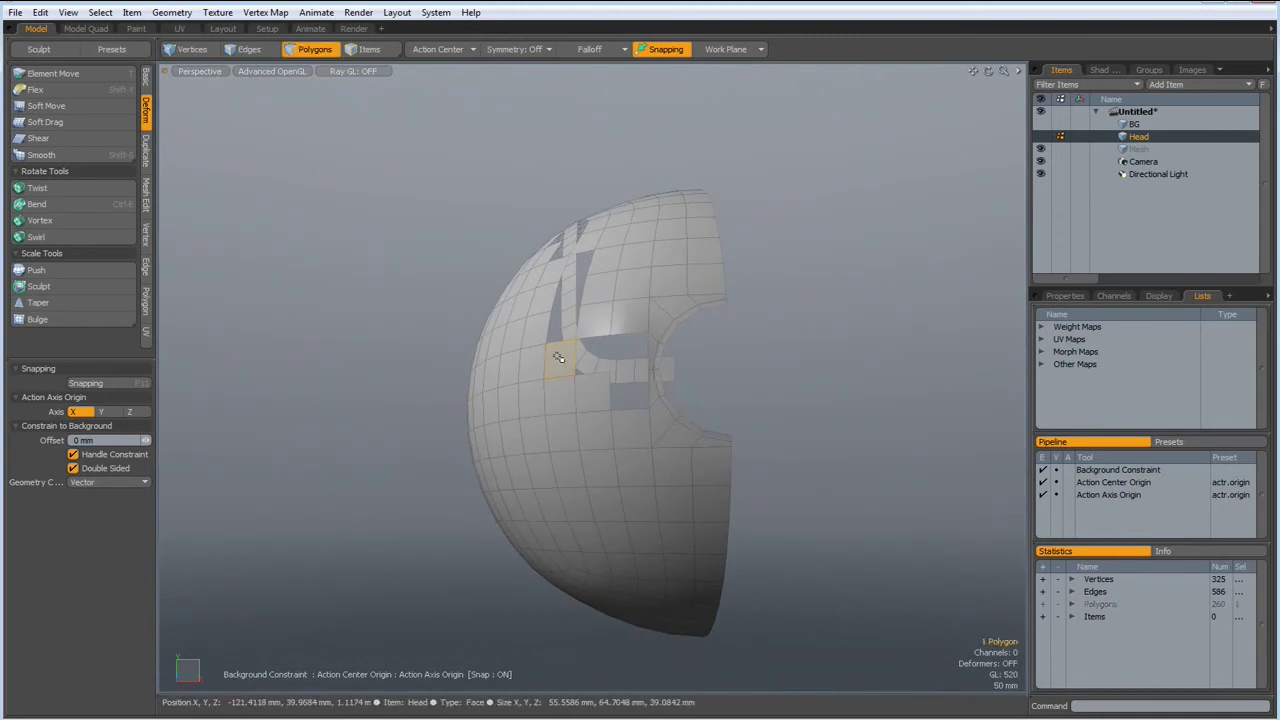
key("Delete")
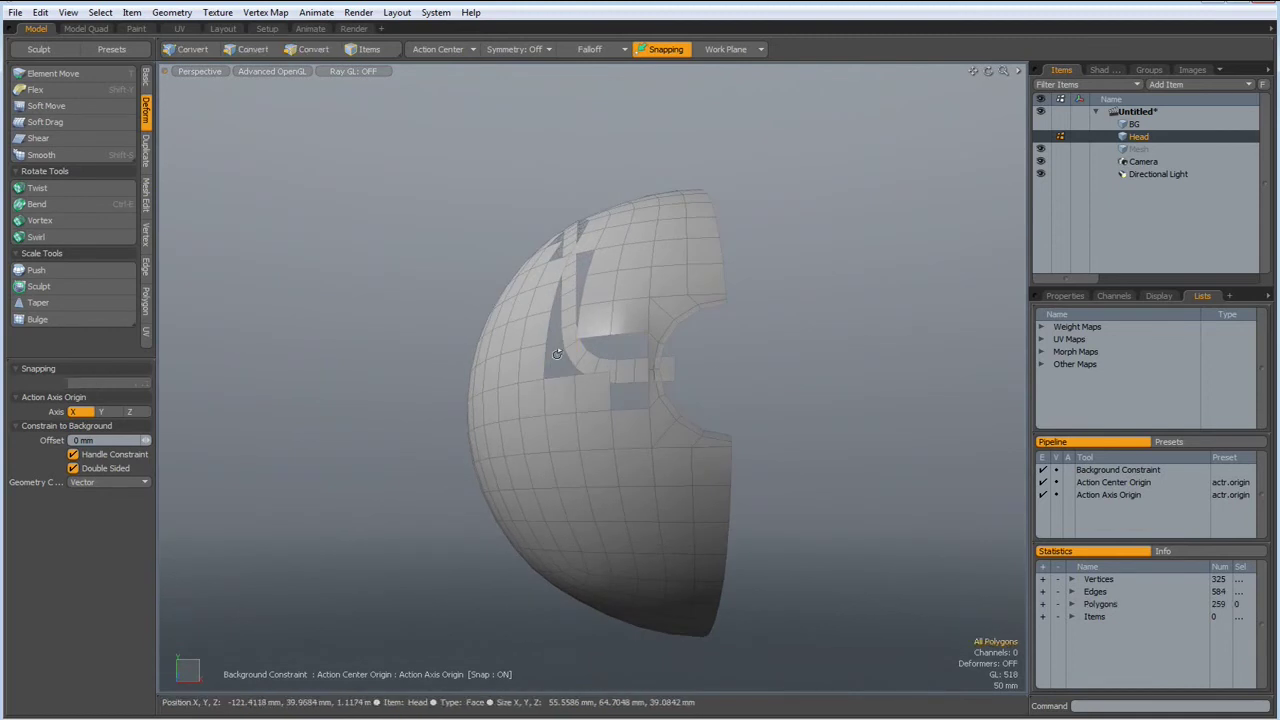
scroll(662, 371, "up", 5)
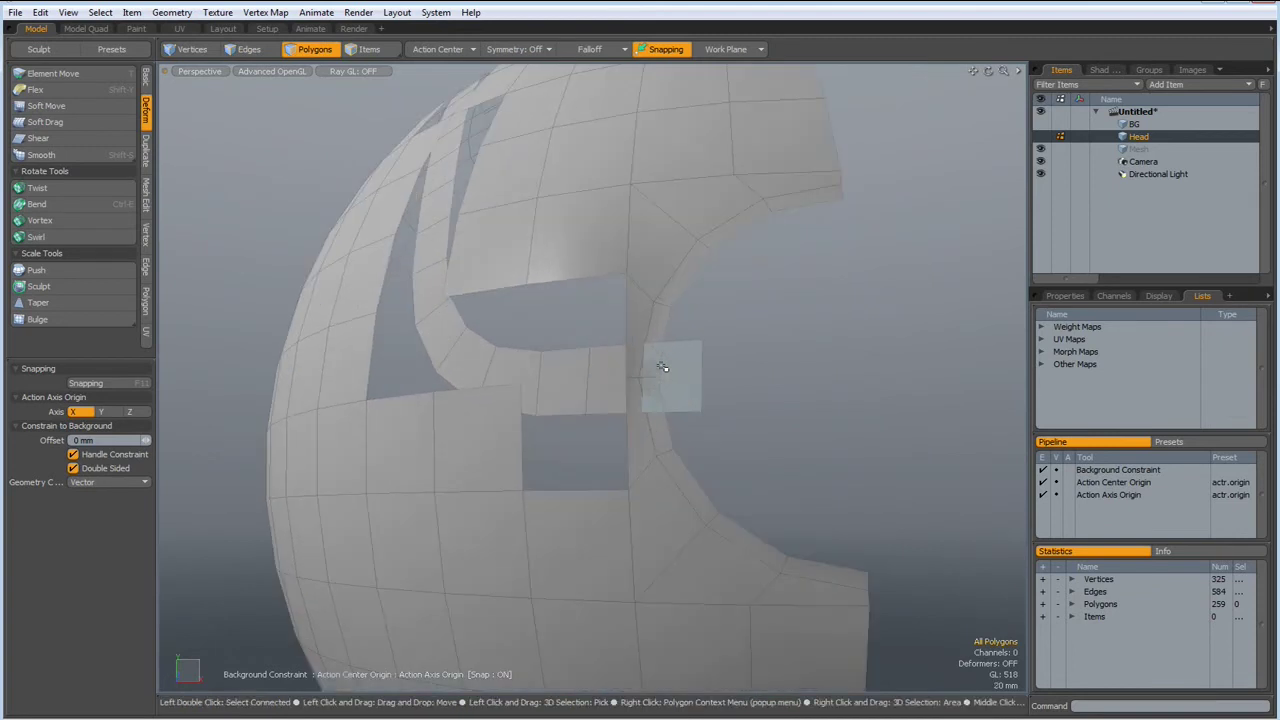
left_click_drag(665, 376, 670, 384, "alt")
key("3")
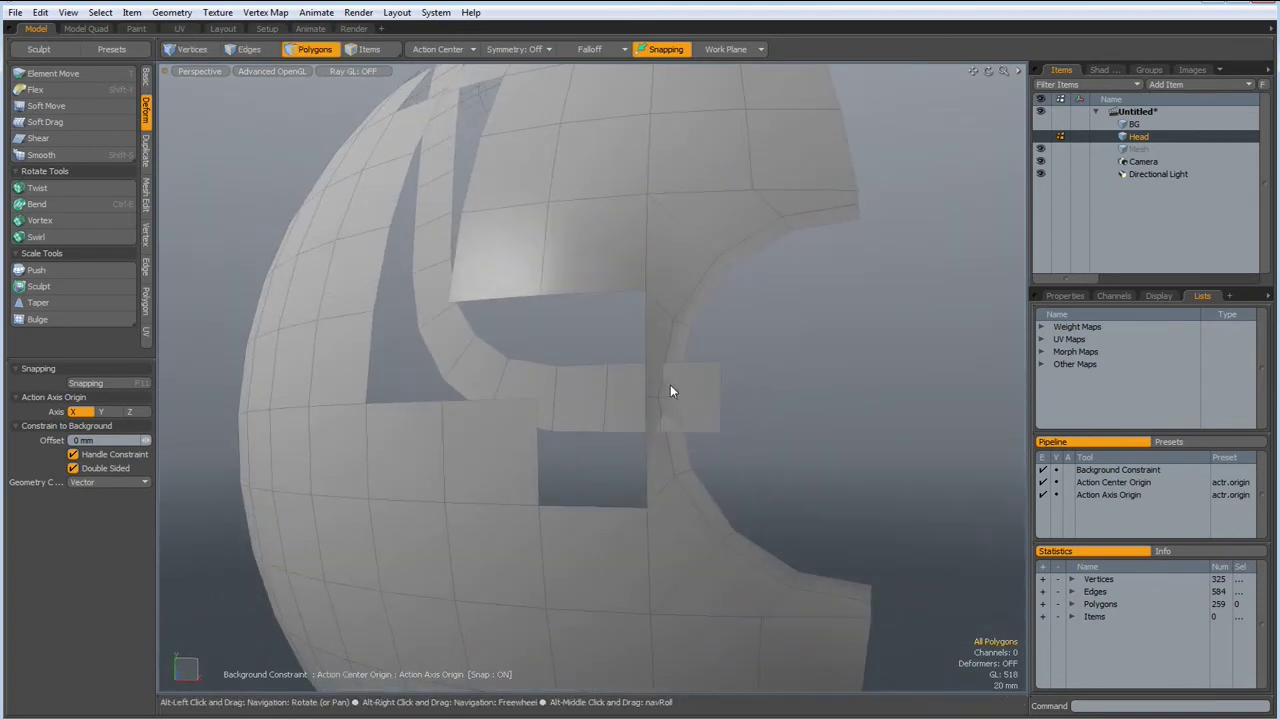
scroll(670, 384, "down", 2)
- Orbit around the quarter head to inspect the gaps running up from the eye
scroll(672, 387, "up", 2)
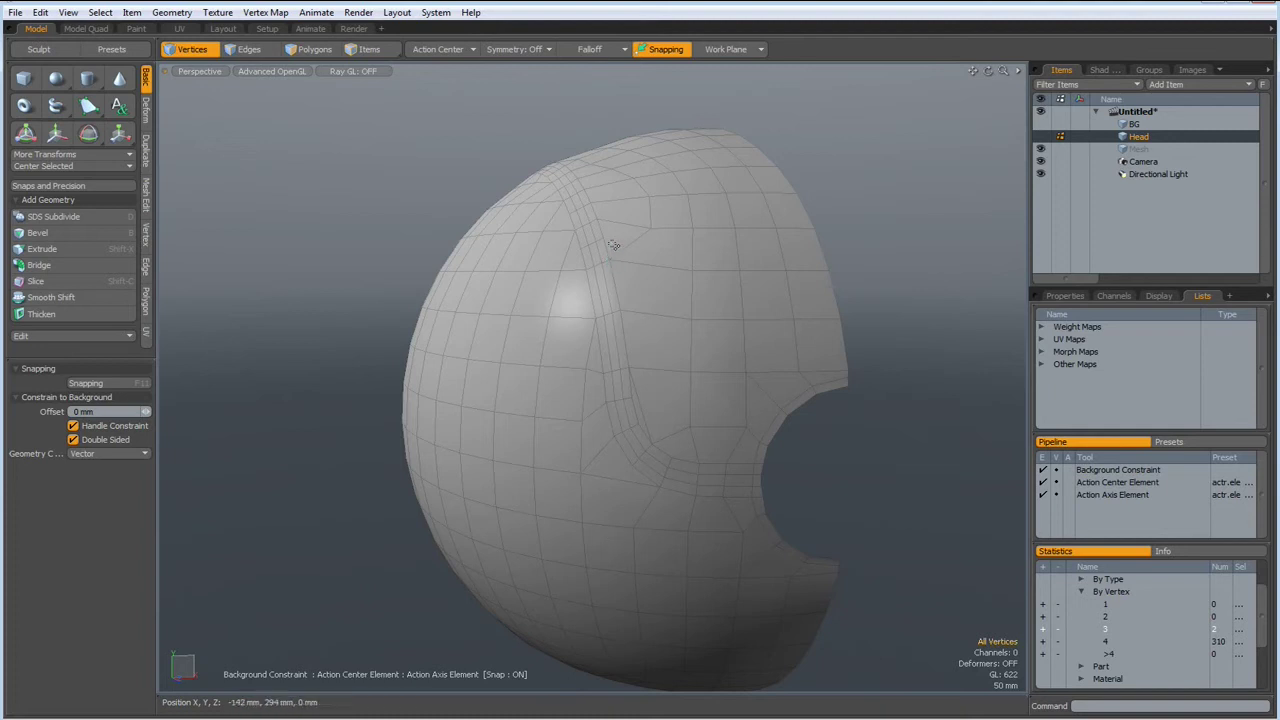
key("alt")
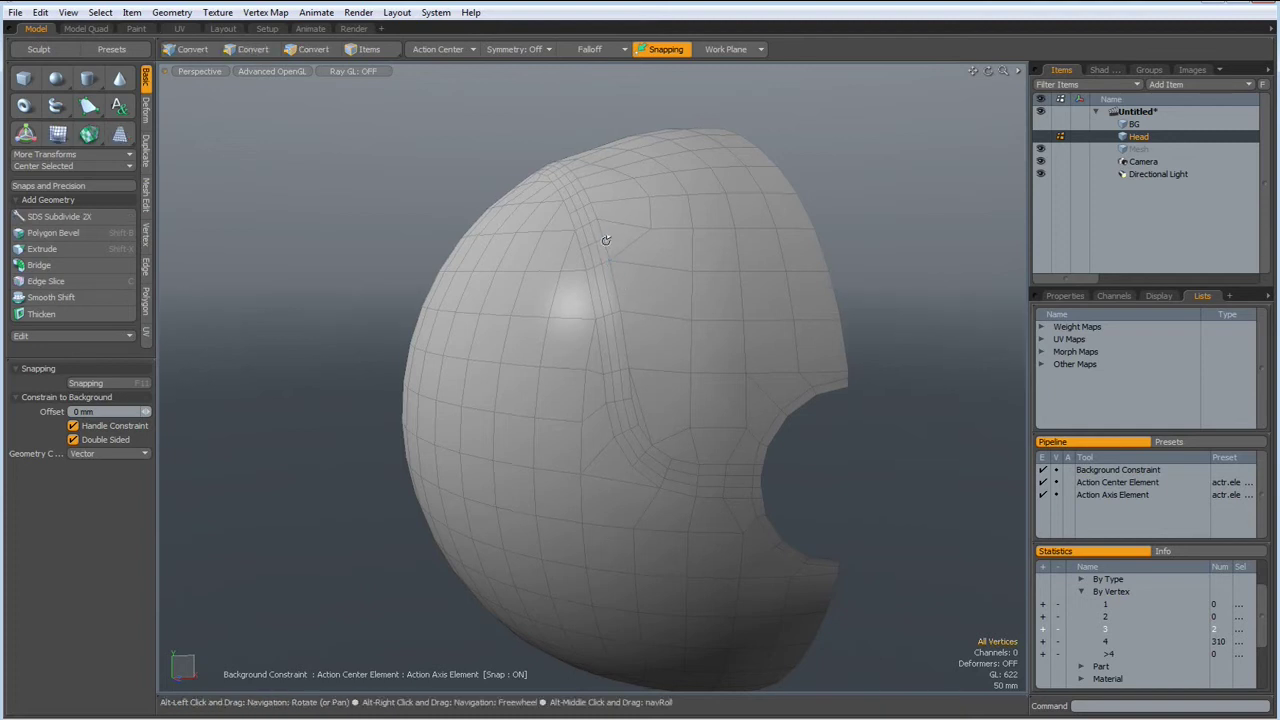
left_click_drag(605, 240, 568, 314, "alt")
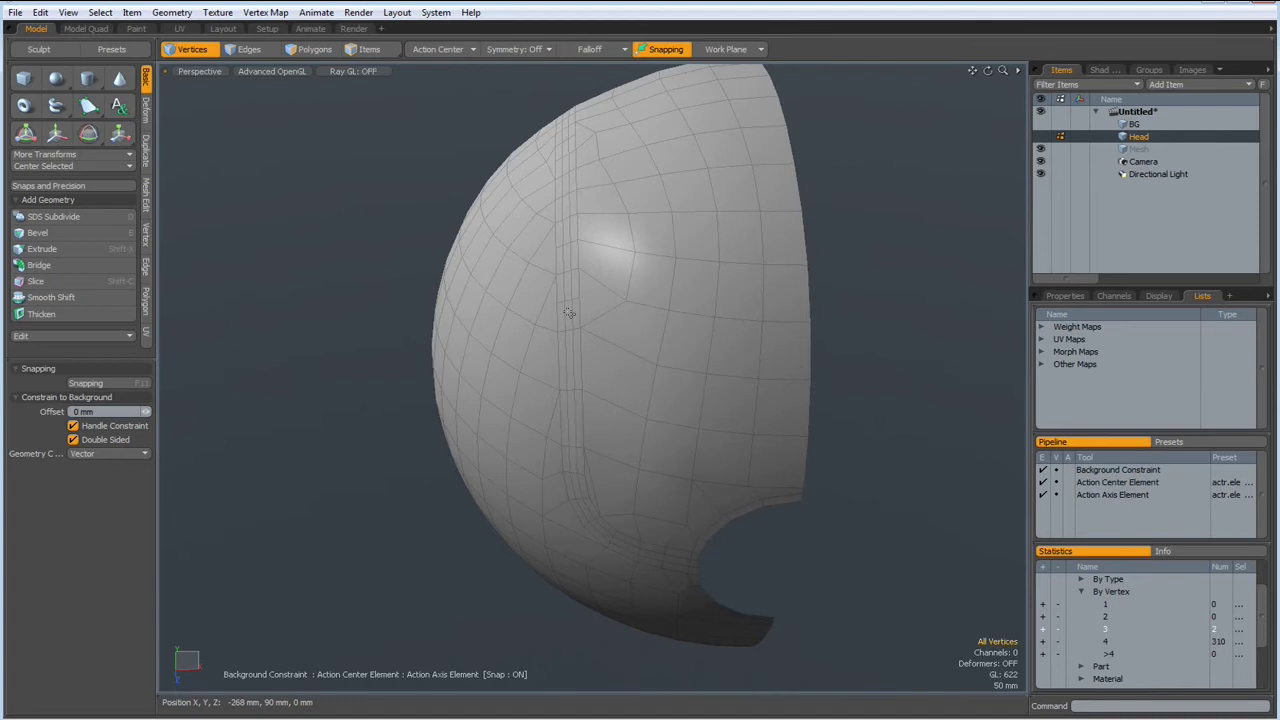
- Flatten the 28 top-border vertices by scaling Z to 0% about Element, centered on Z
key("ctrl+1")
left_click_drag(734, 148, 643, 210, "alt")
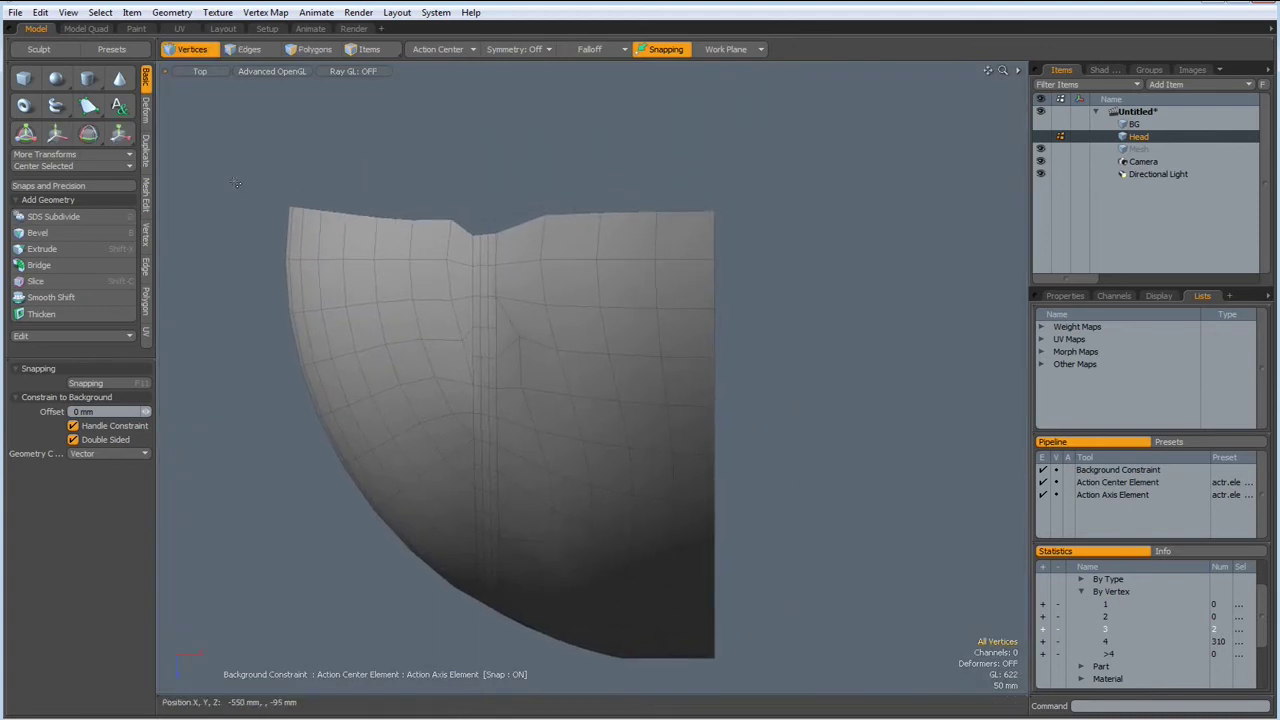
left_click_drag(232, 182, 765, 244)
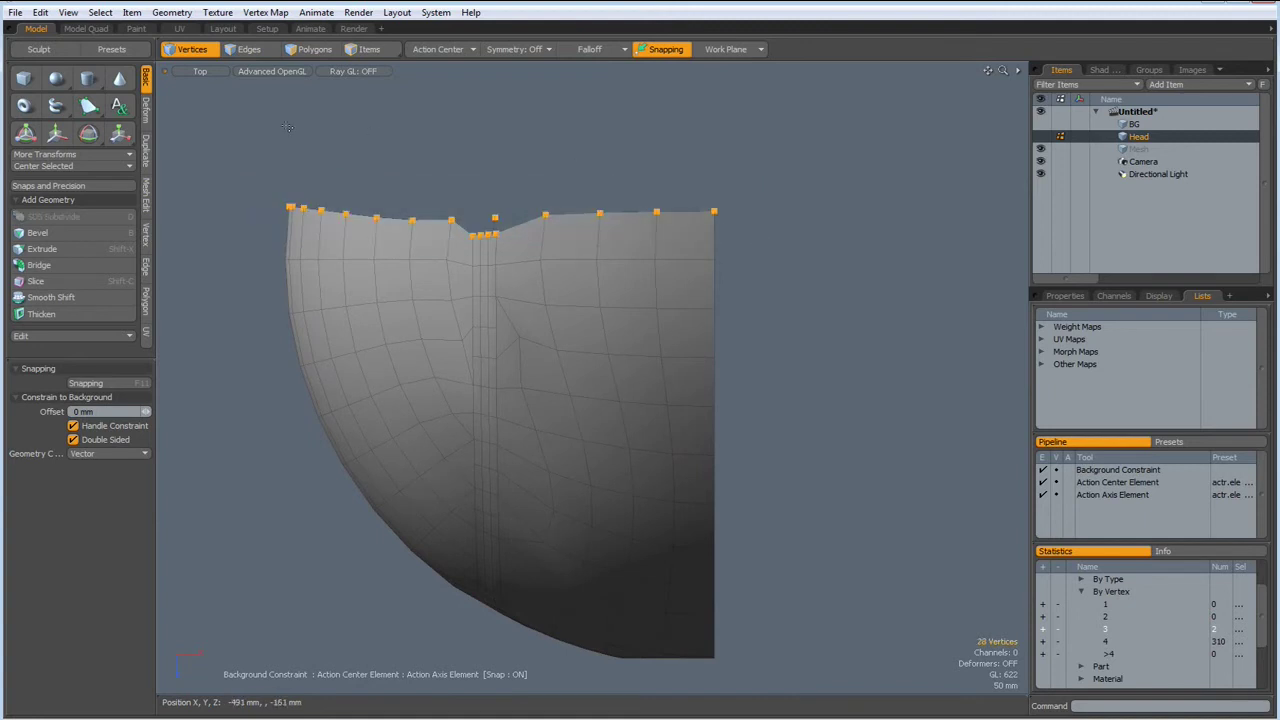
key("y")
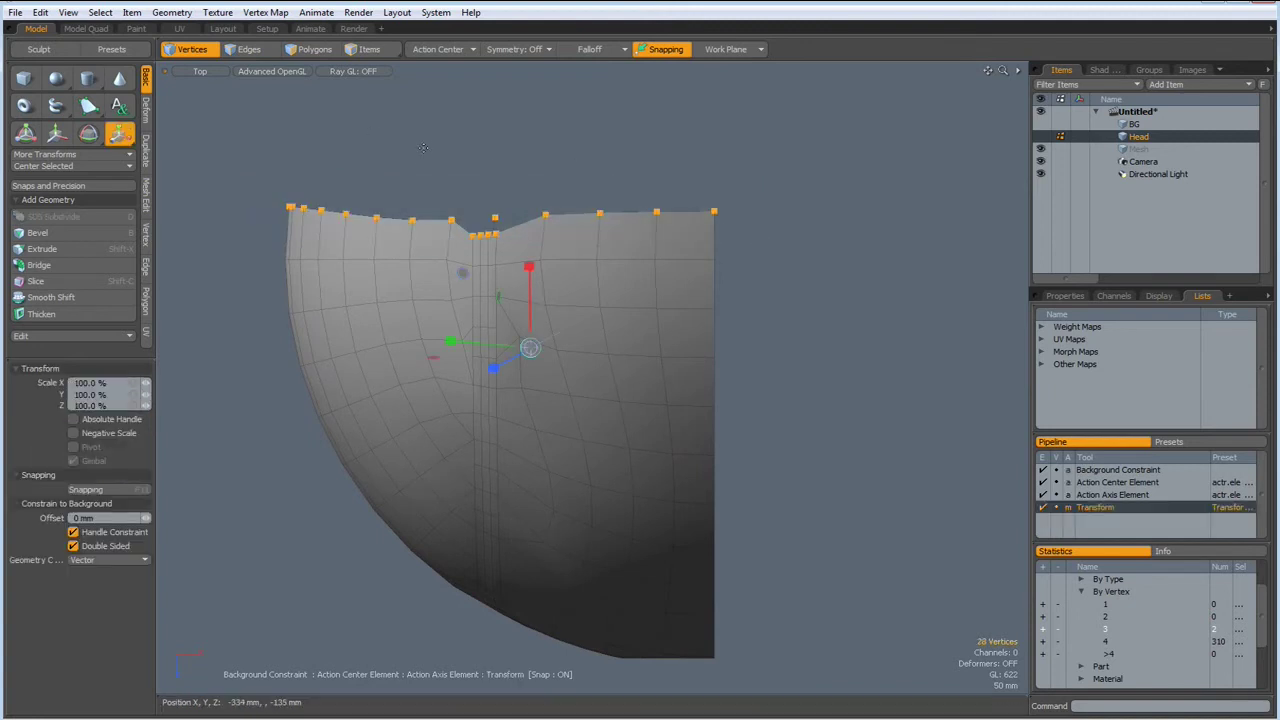
left_click(438, 49)
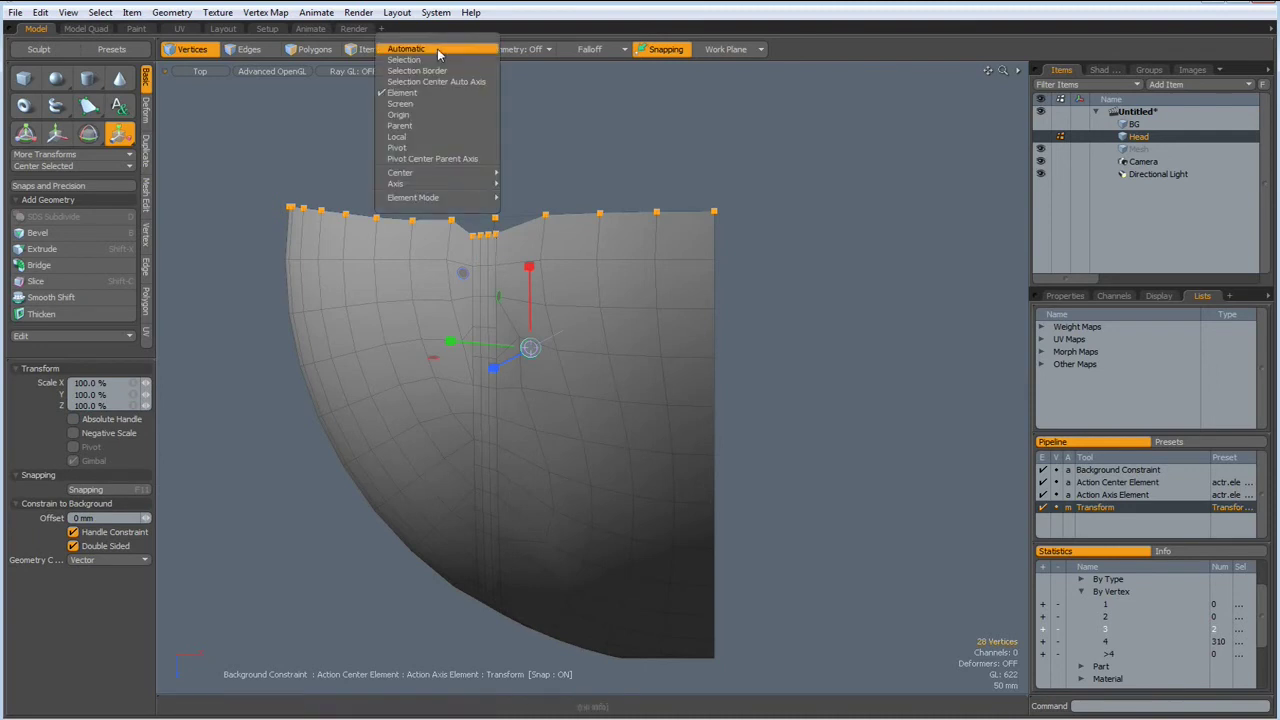
left_click(402, 93)
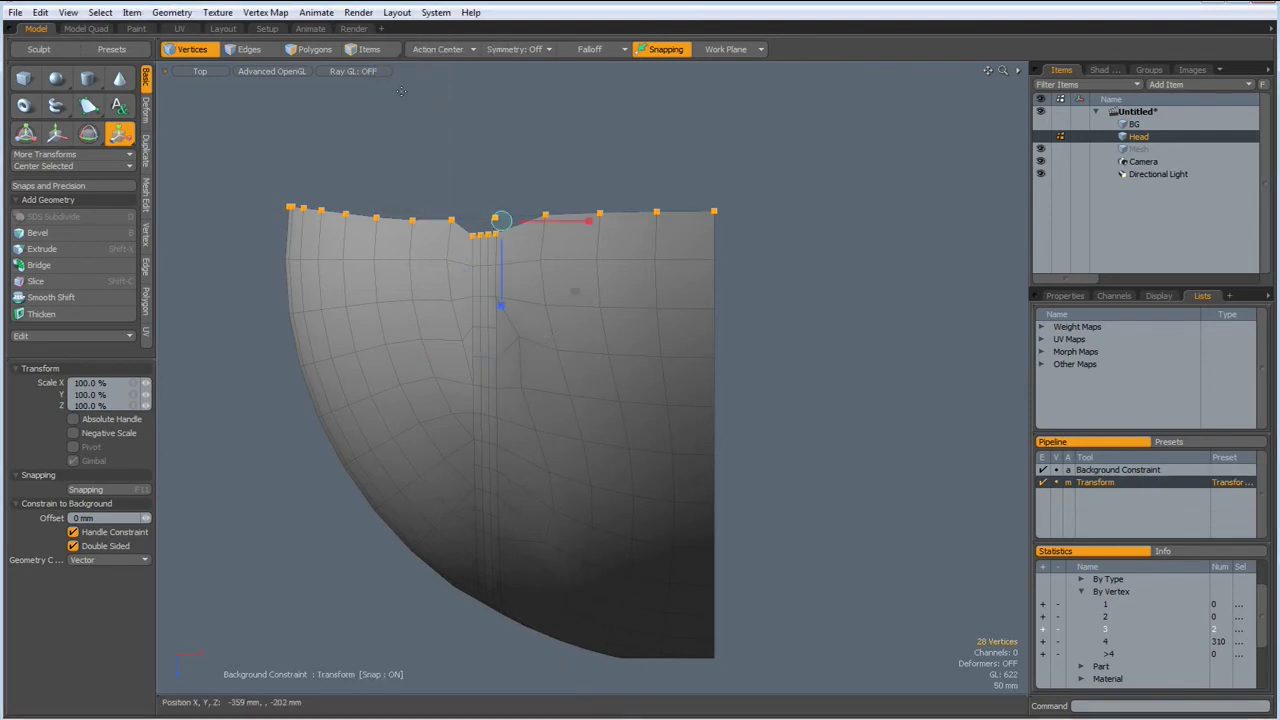
left_click_drag(503, 302, 500, 222)
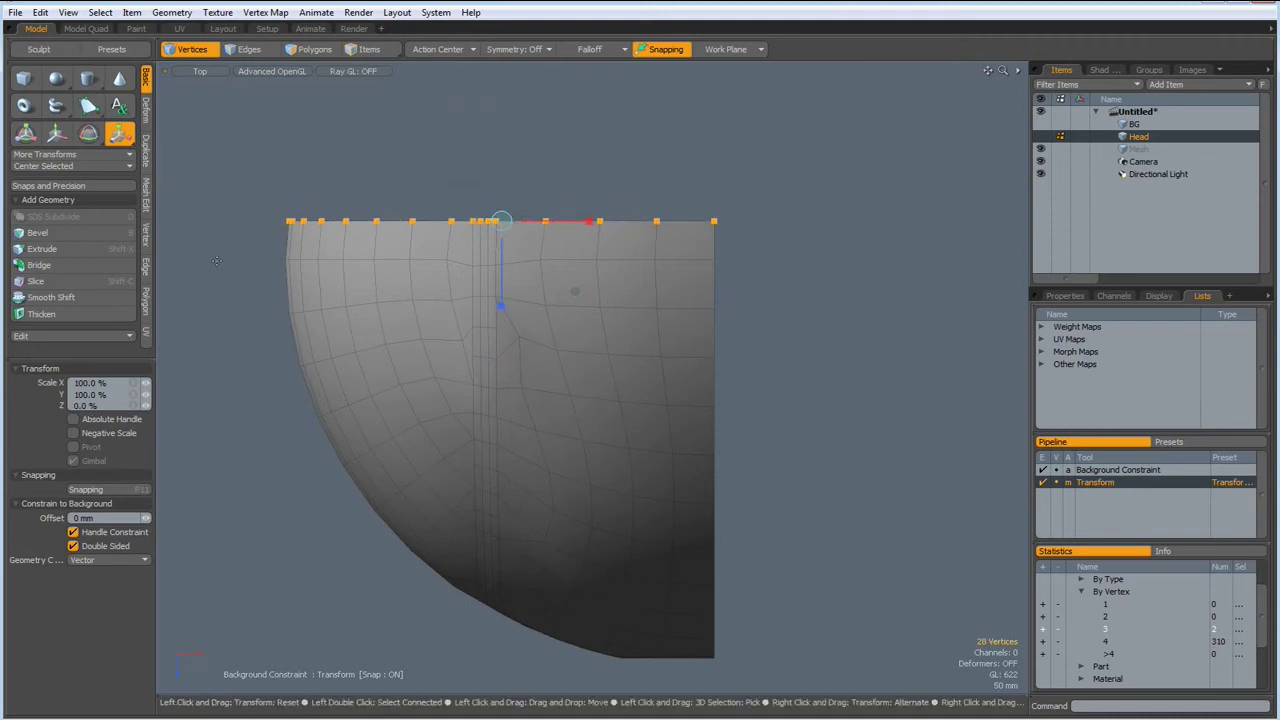
left_click(76, 170)
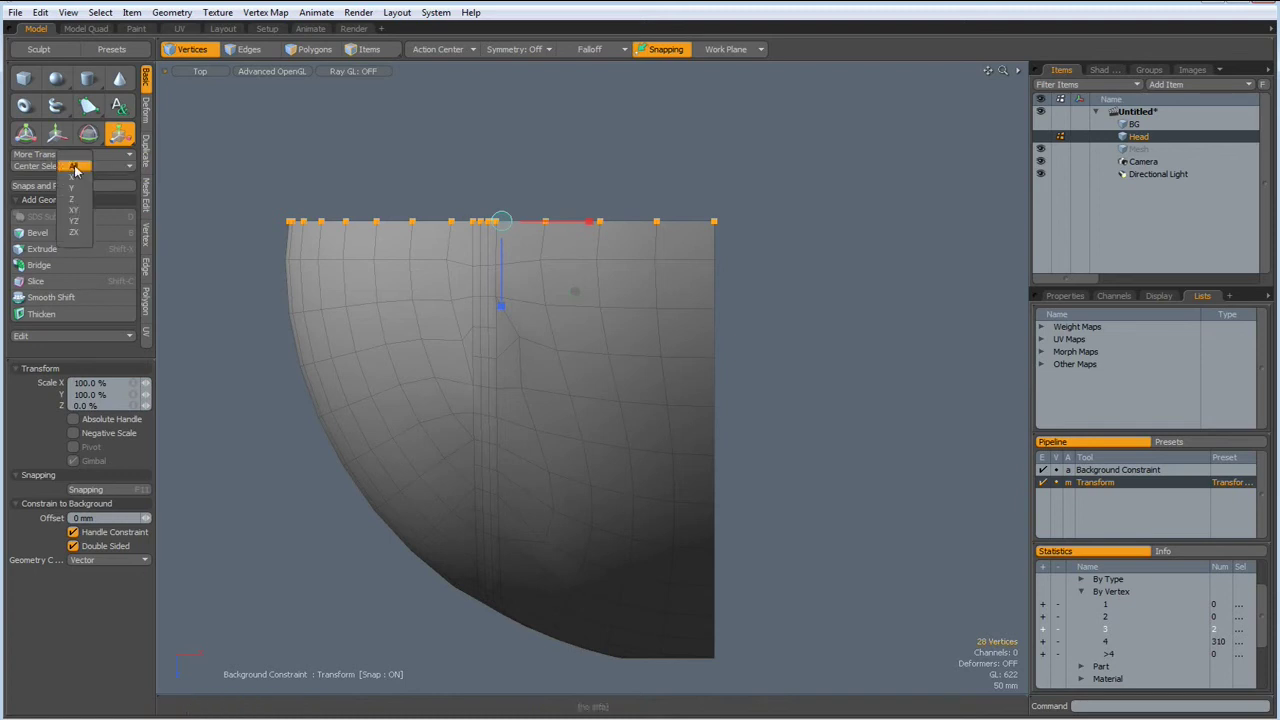
left_click(76, 199)
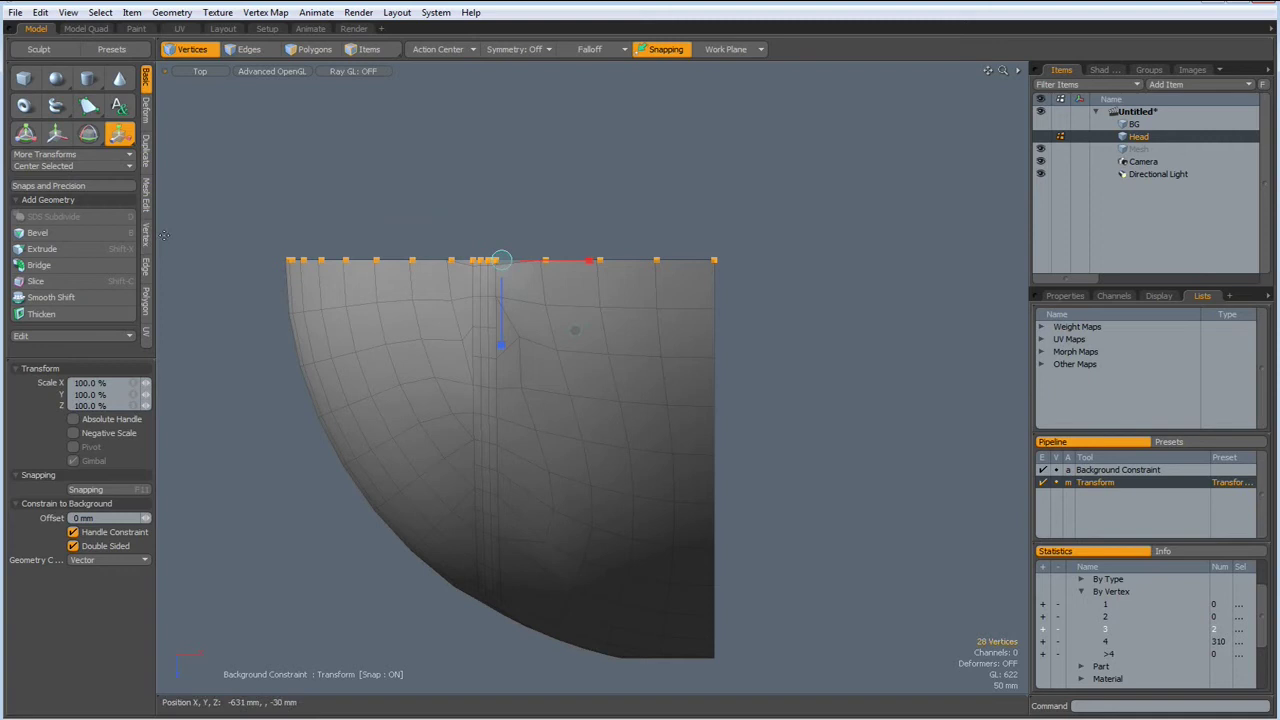
key("q")
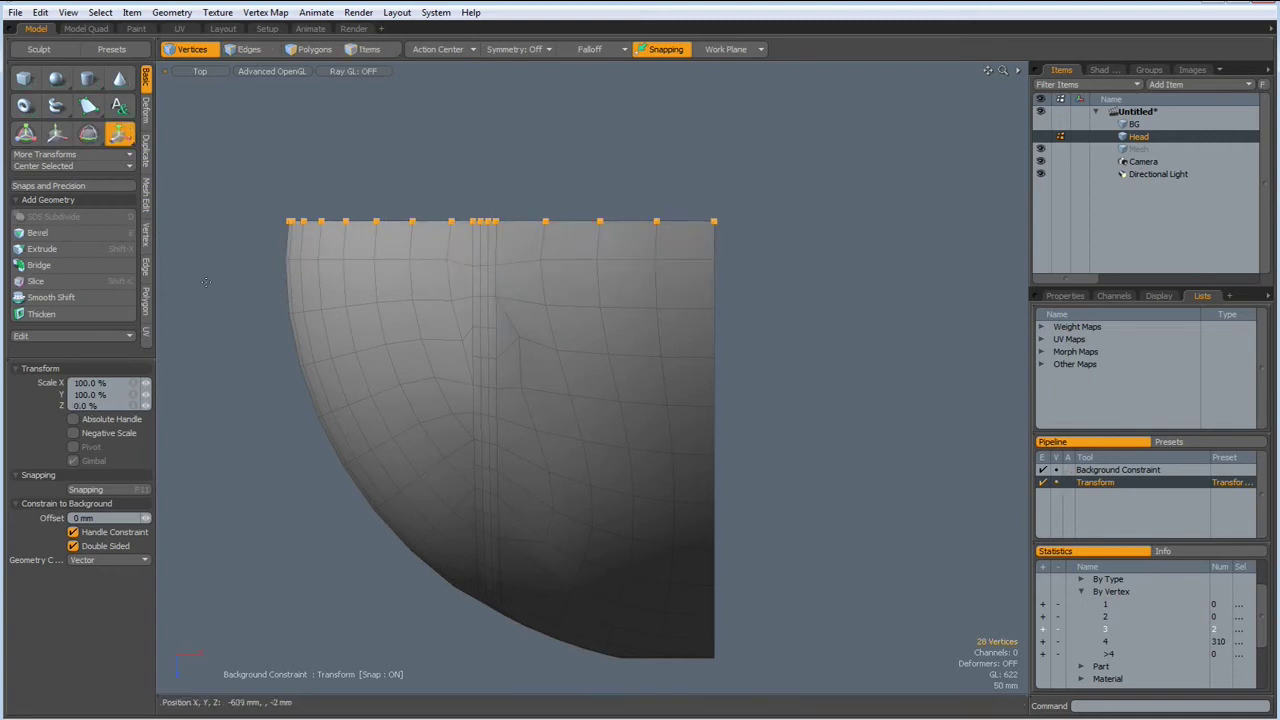
key("alt+q")
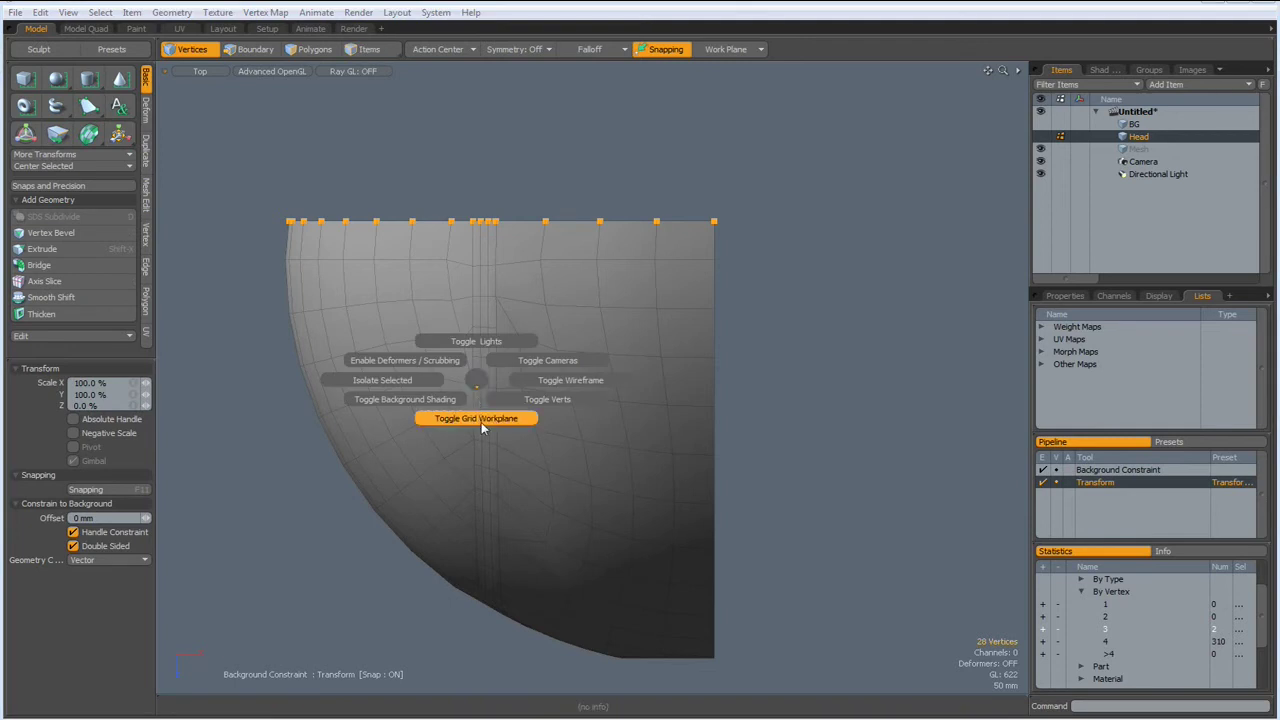
- Turn on the grid workplane and select the head quarter's top band of 27 polygons
left_click(479, 420)
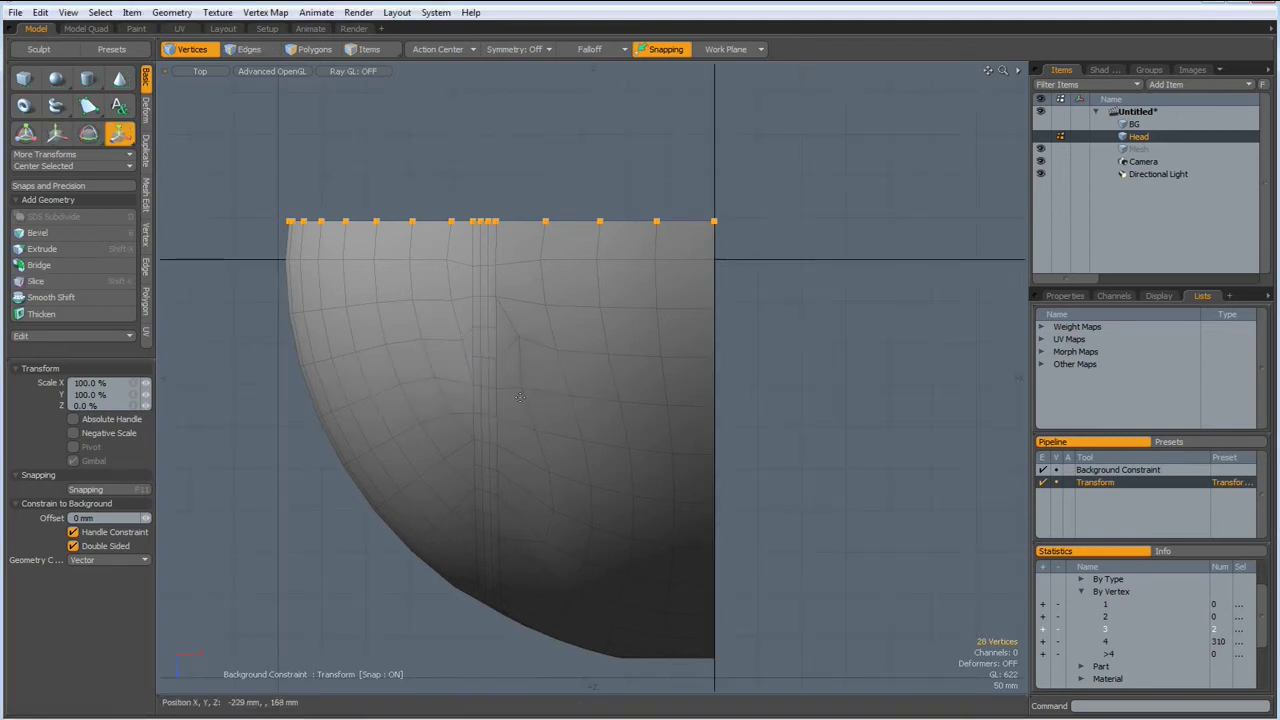
key("q")
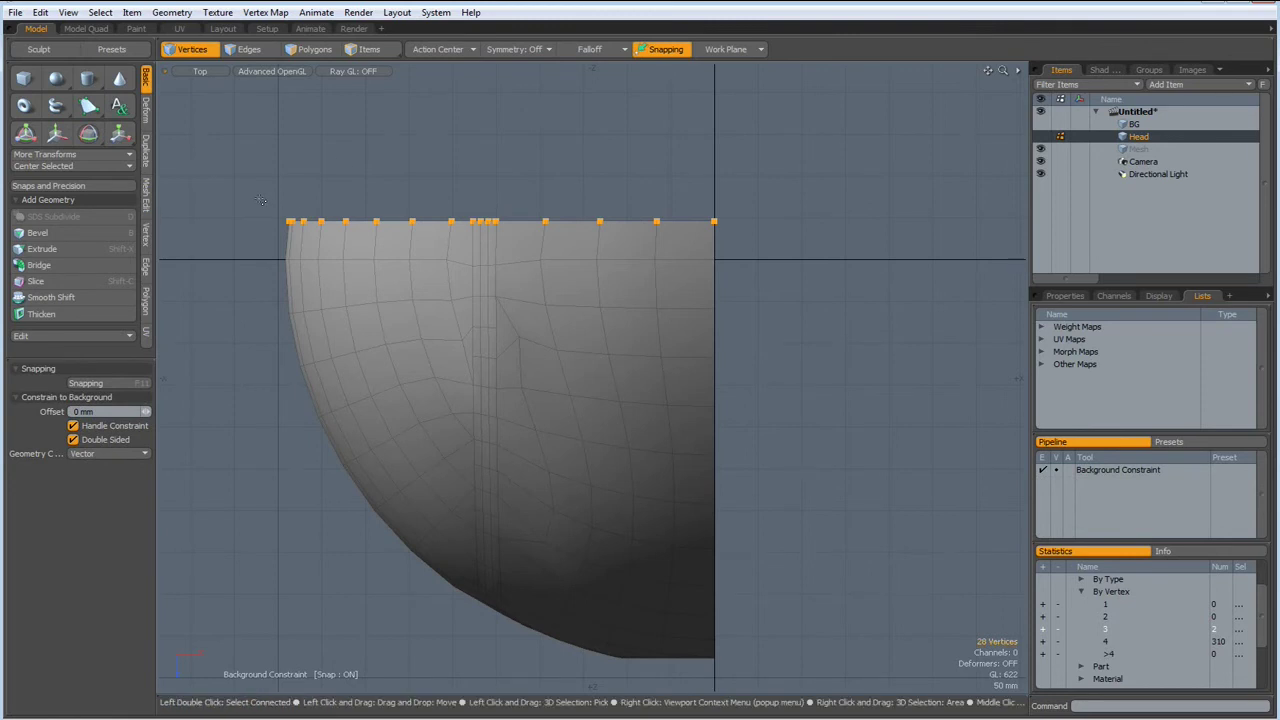
key("3")
right_click_drag(251, 197, 760, 278)
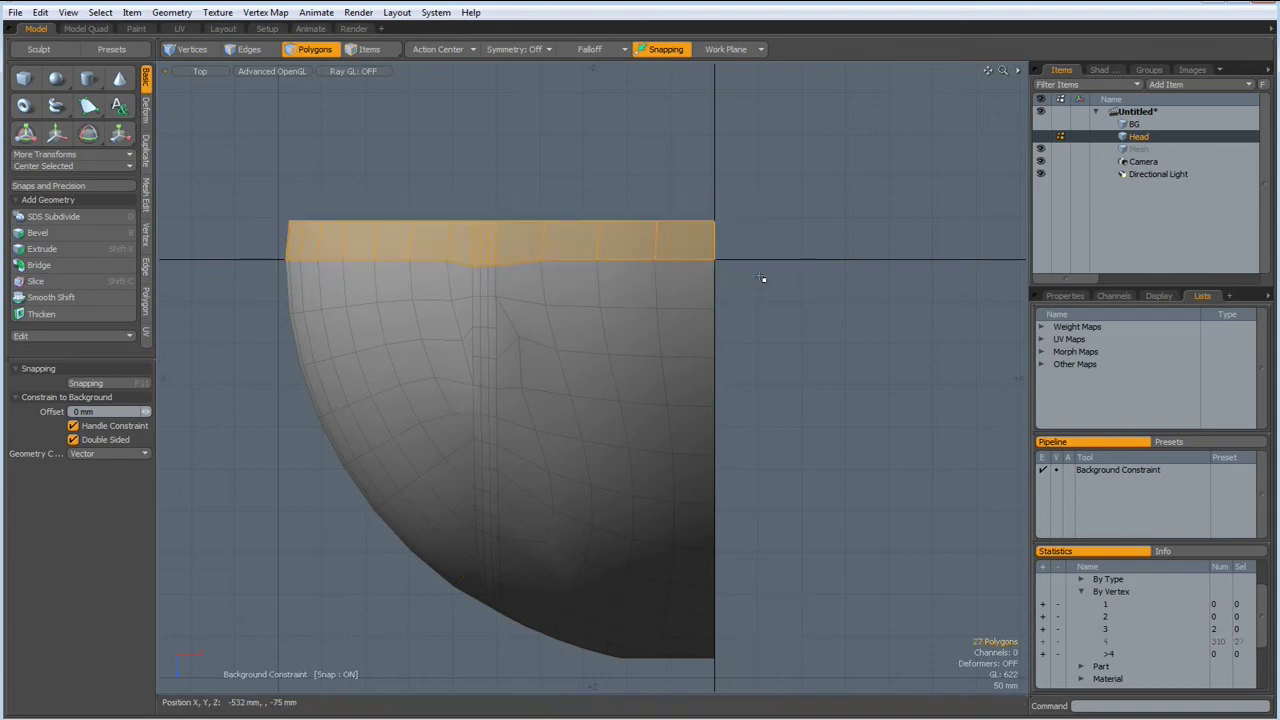
- Delete the top polygon strip, then scale the new top vertex row to 0% Z and centre it on Z
key("Delete")
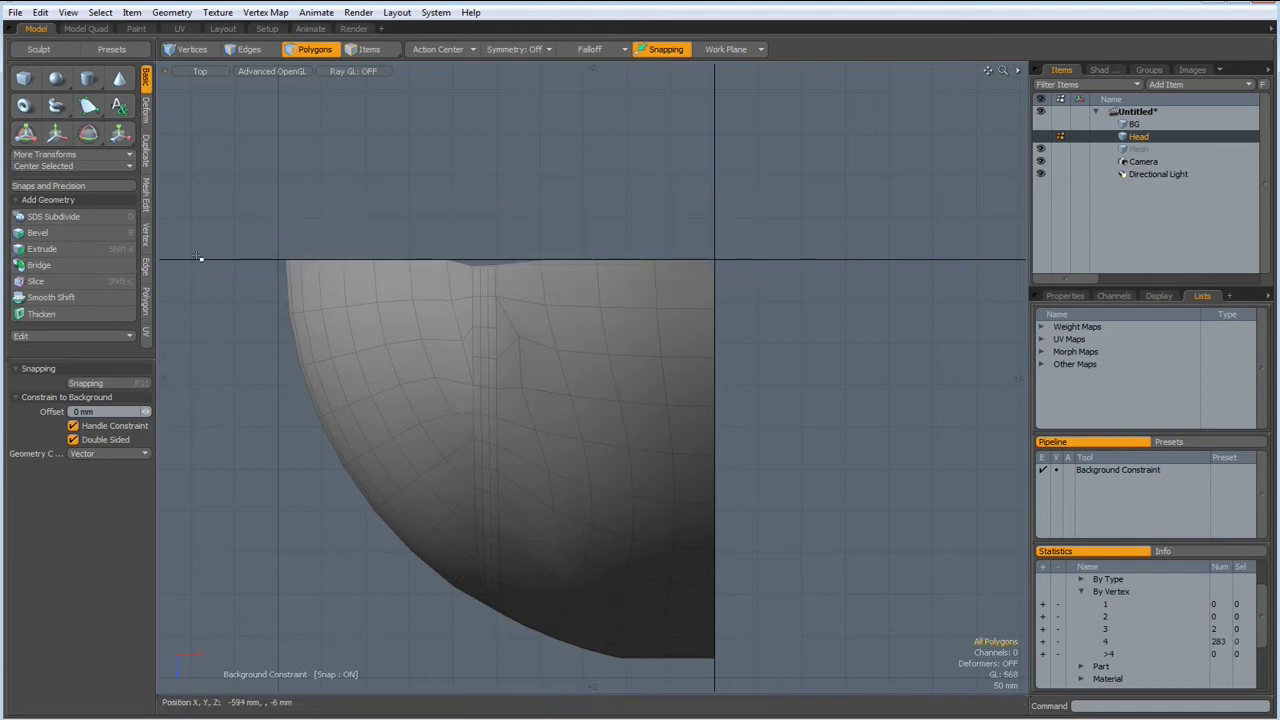
key("1")
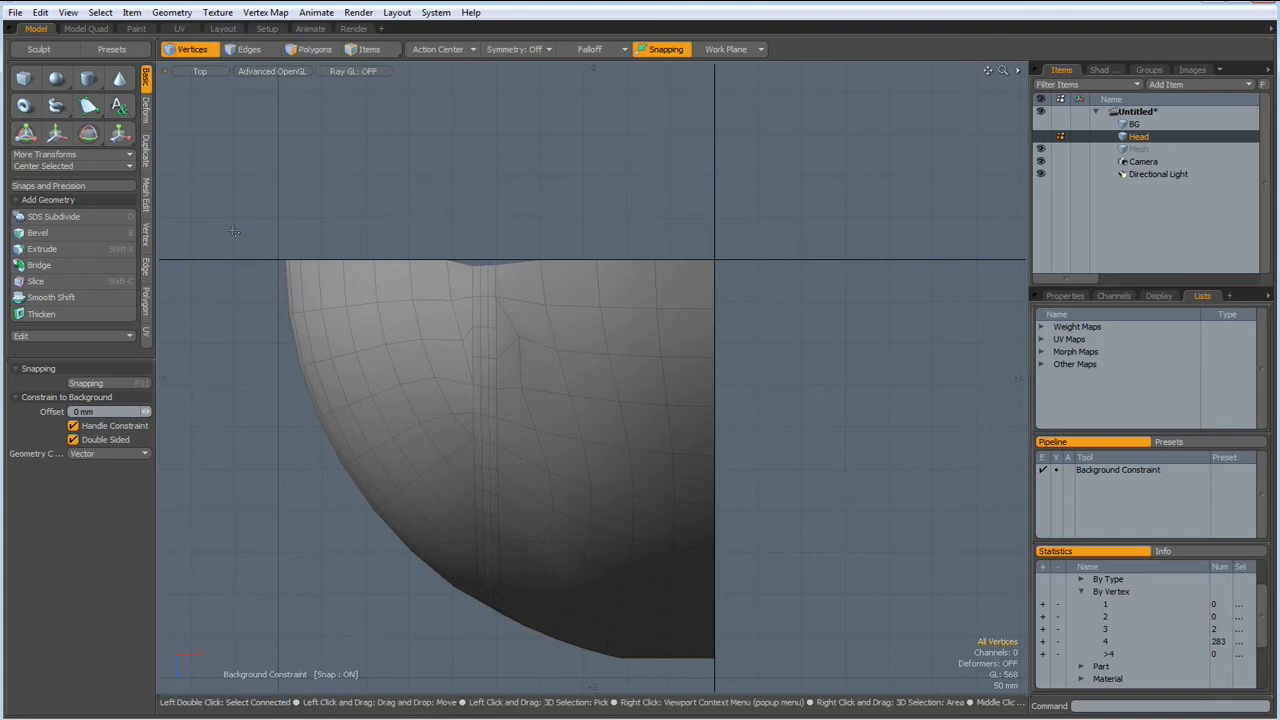
key("2")
key("1")
left_click_drag(230, 228, 790, 281)
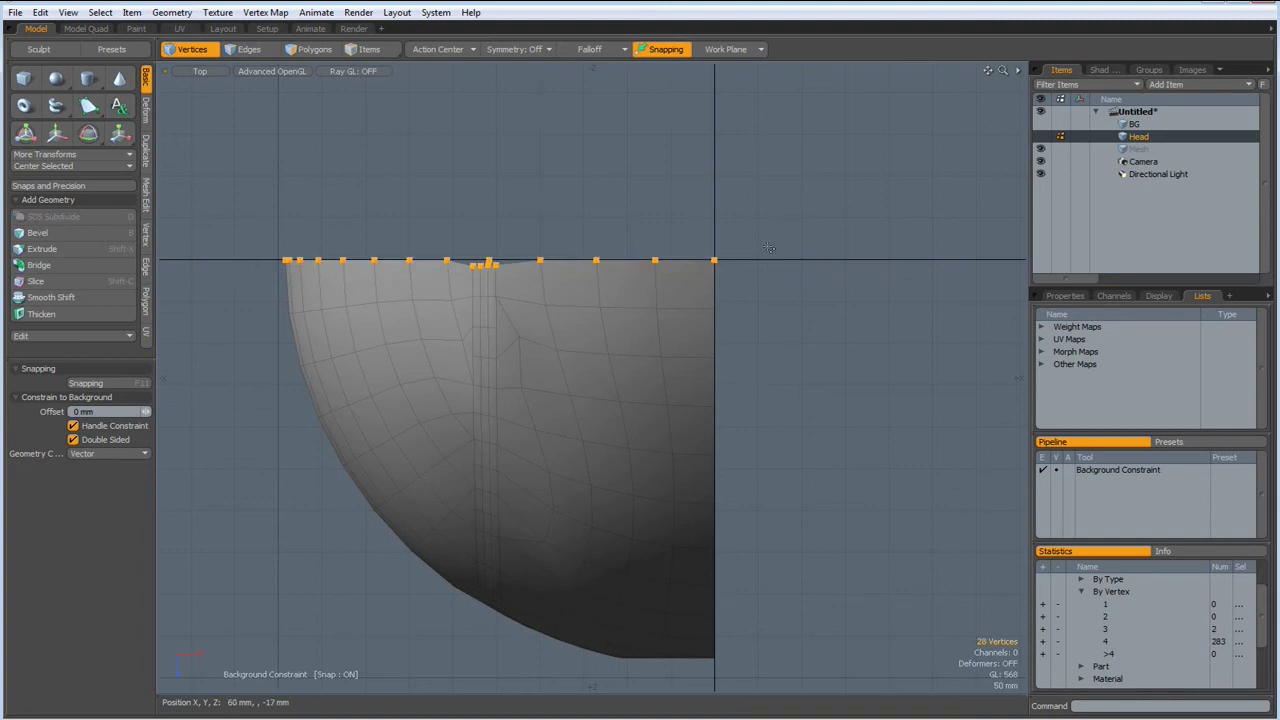
key("r")
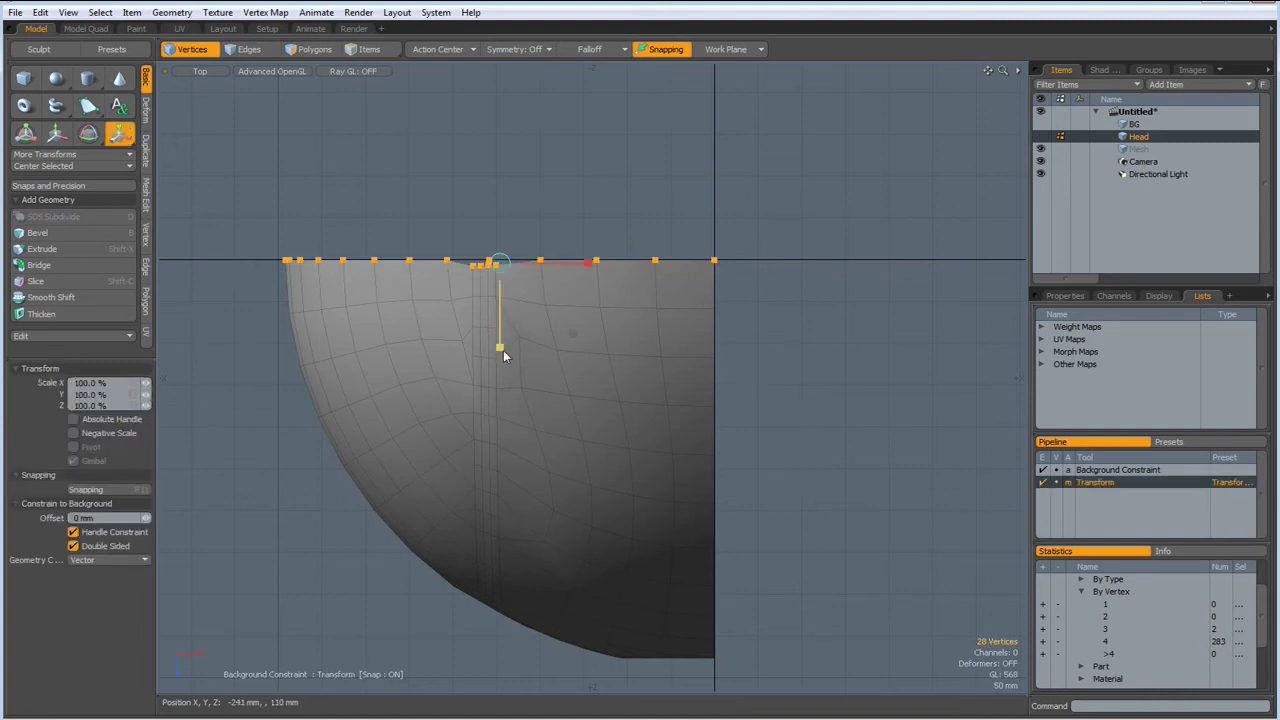
left_click_drag(499, 347, 499, 262)
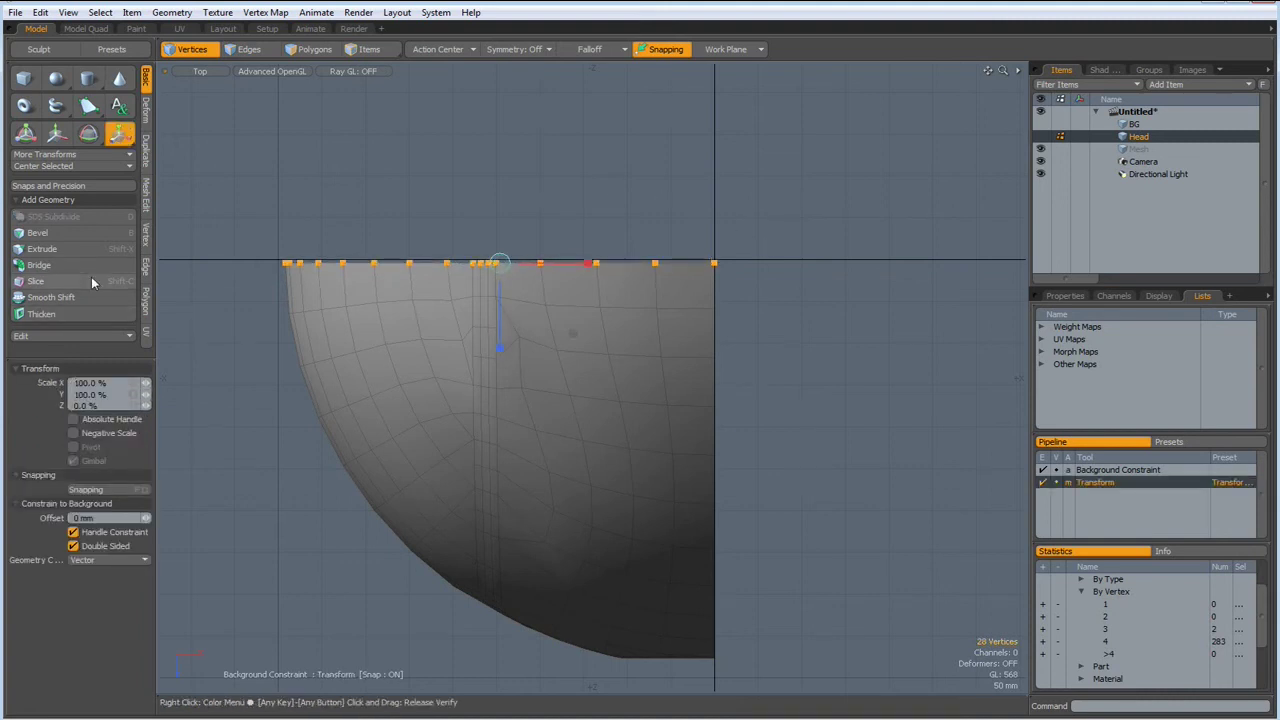
left_click(55, 166)
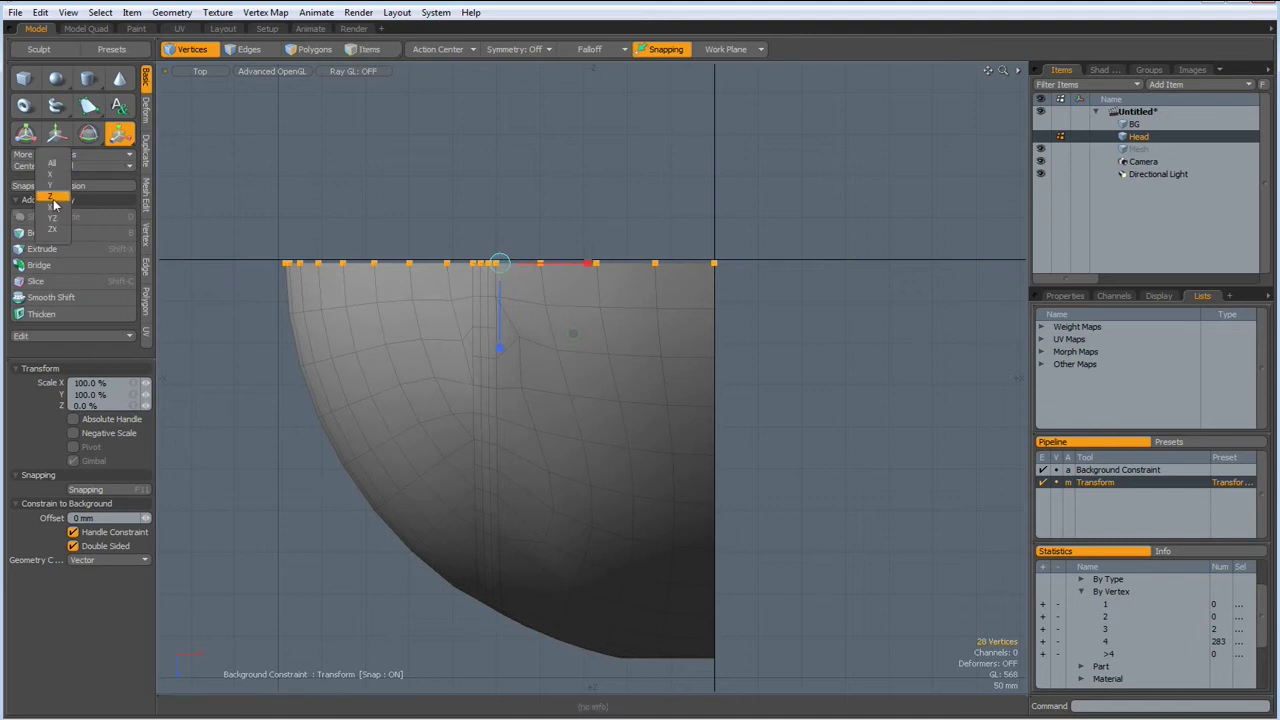
left_click(55, 202)
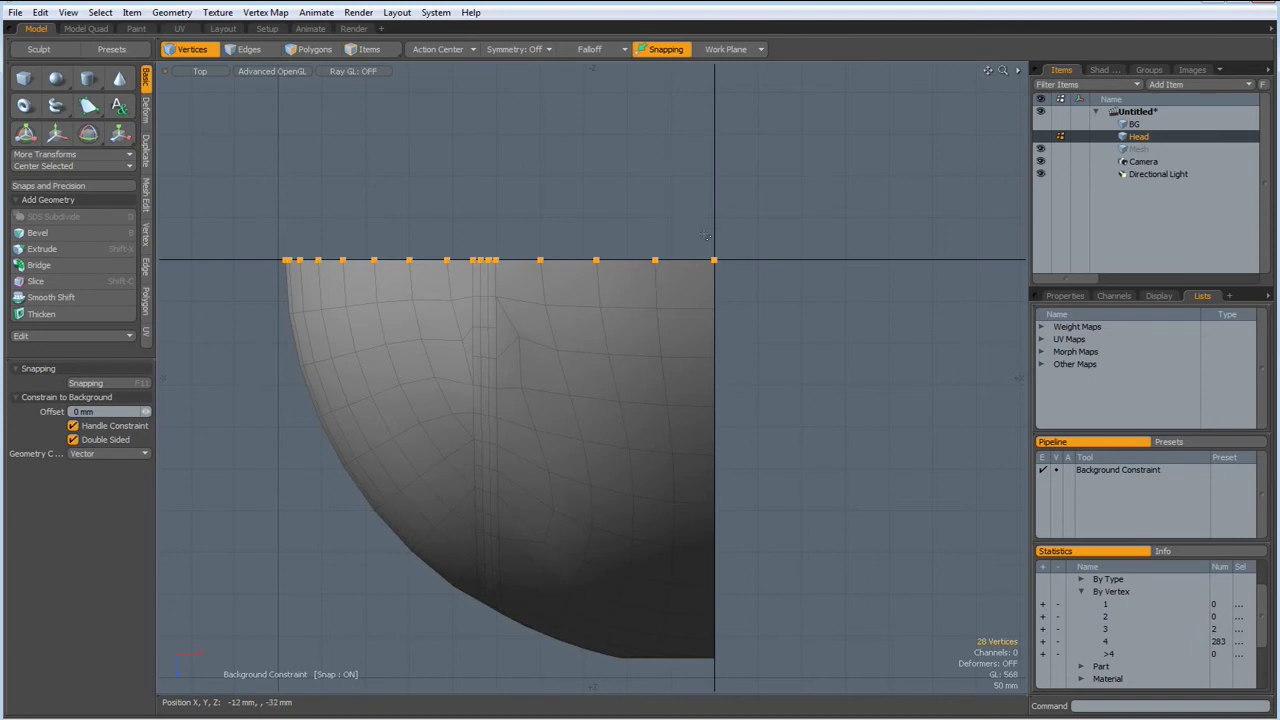
- Scale the right-edge vertices to 0% X, centre them on X, and clear the selection
left_click_drag(706, 236, 800, 677)
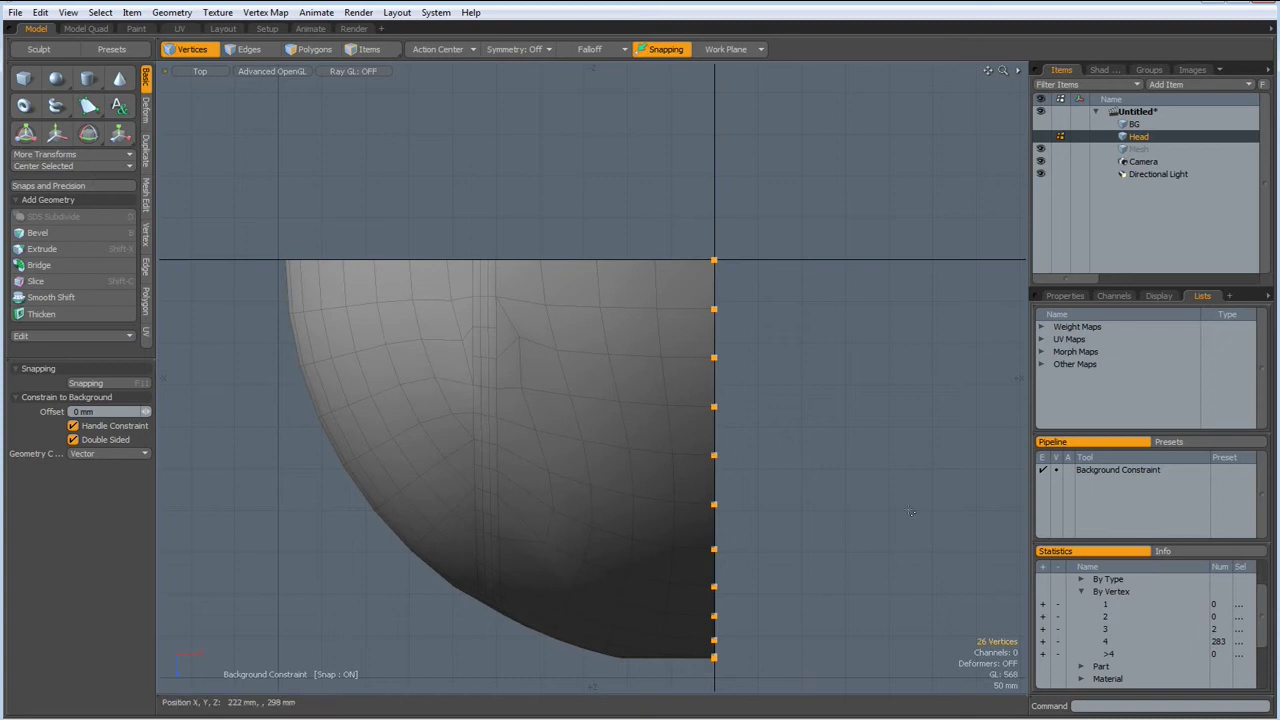
key("r")
left_click_drag(805, 460, 714, 460)
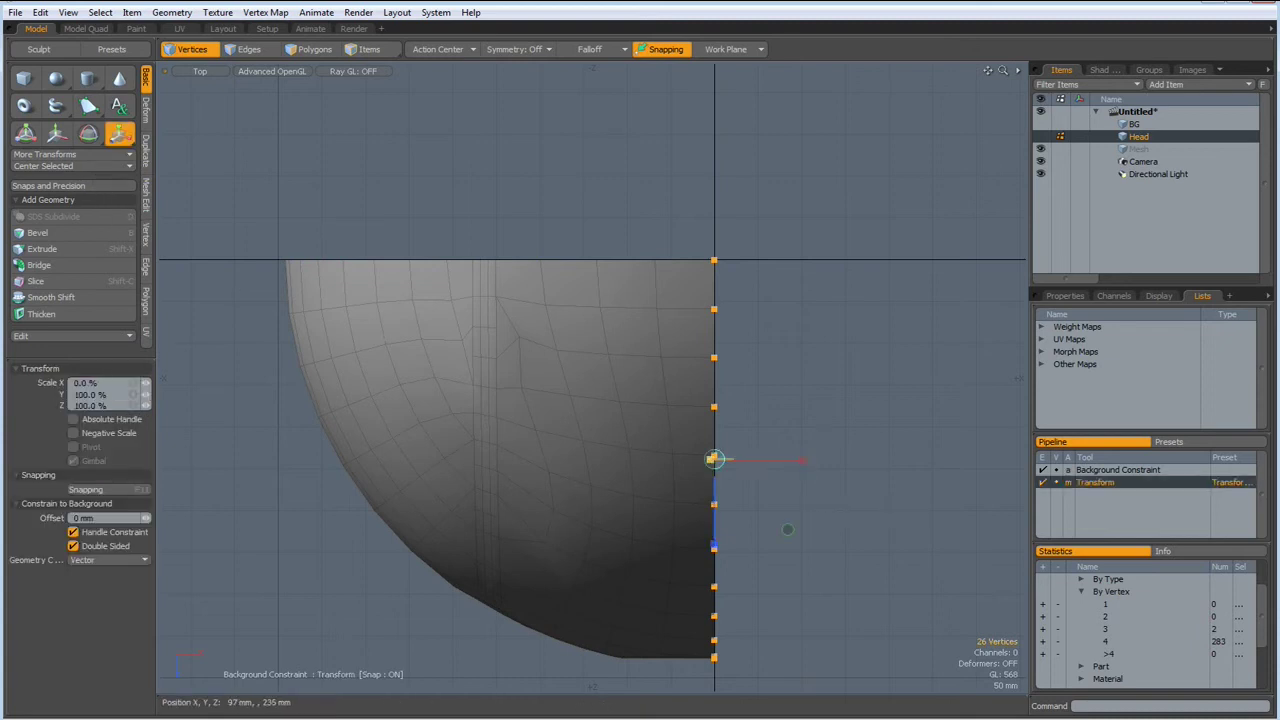
left_click(72, 167)
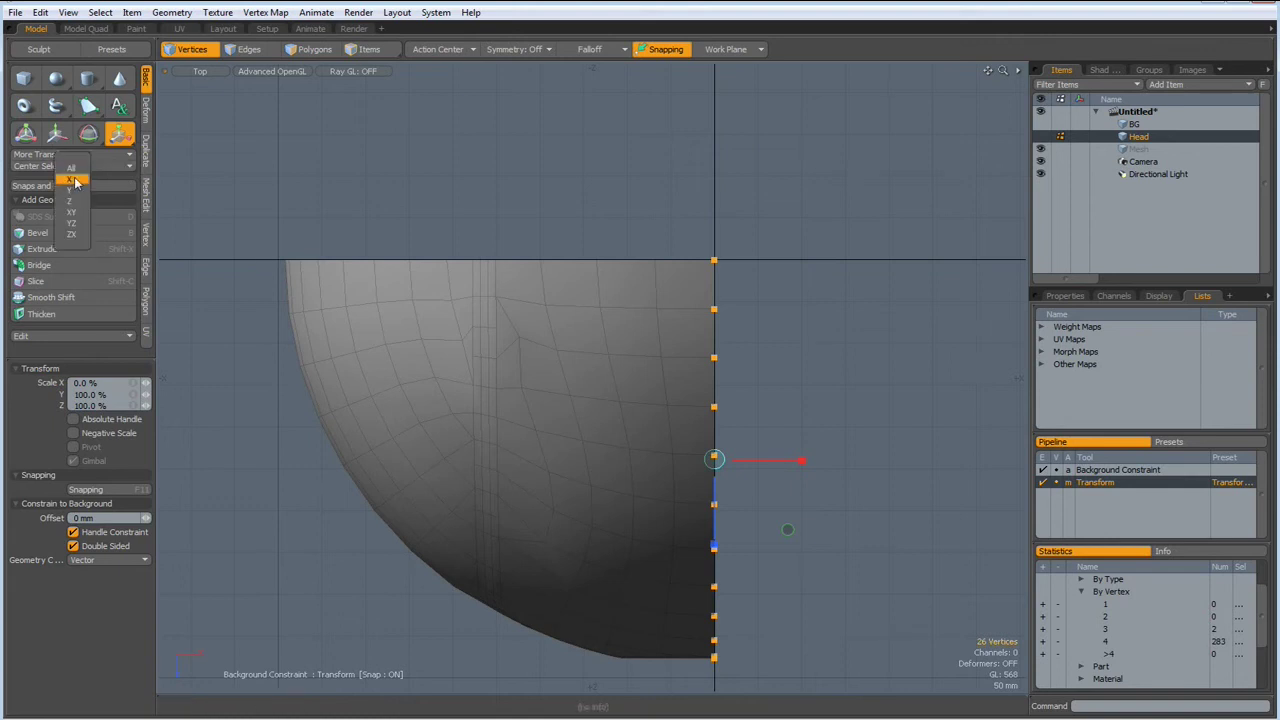
left_click(75, 181)
left_click(583, 181)
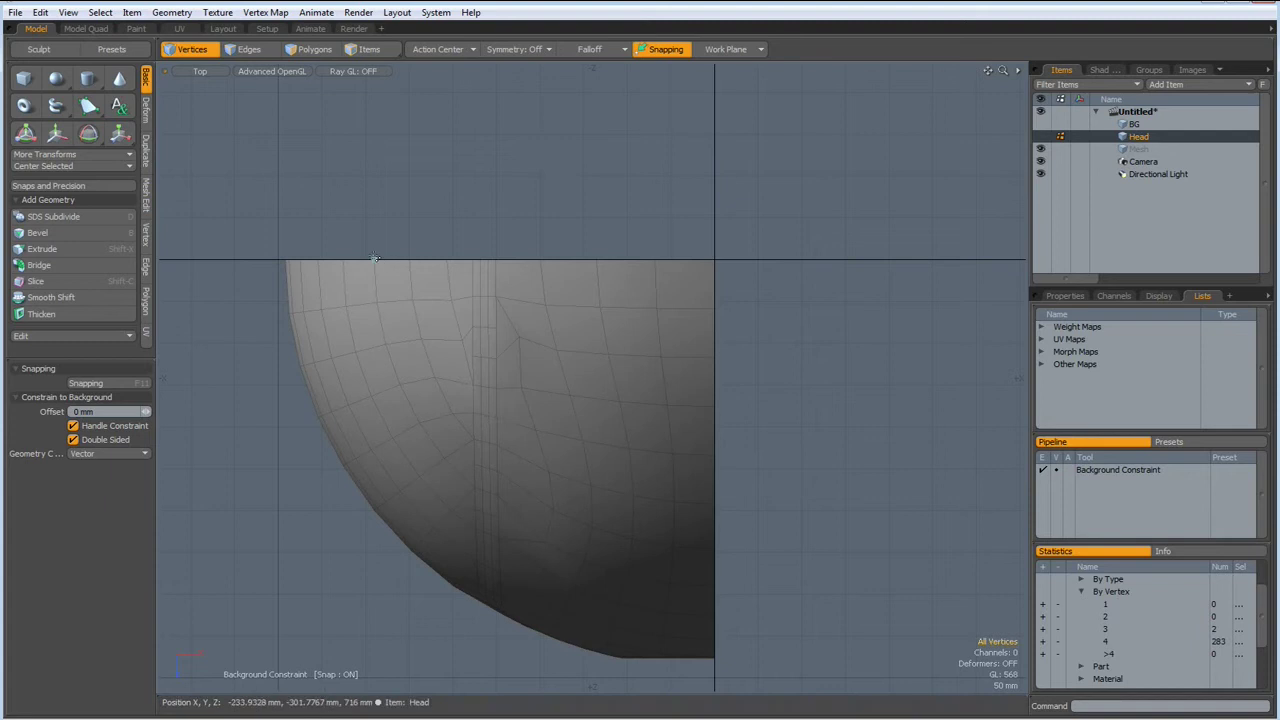
- Mirror the Head quarter twice with merged vertices into a full sphere showing the eye hole
left_click(146, 150)
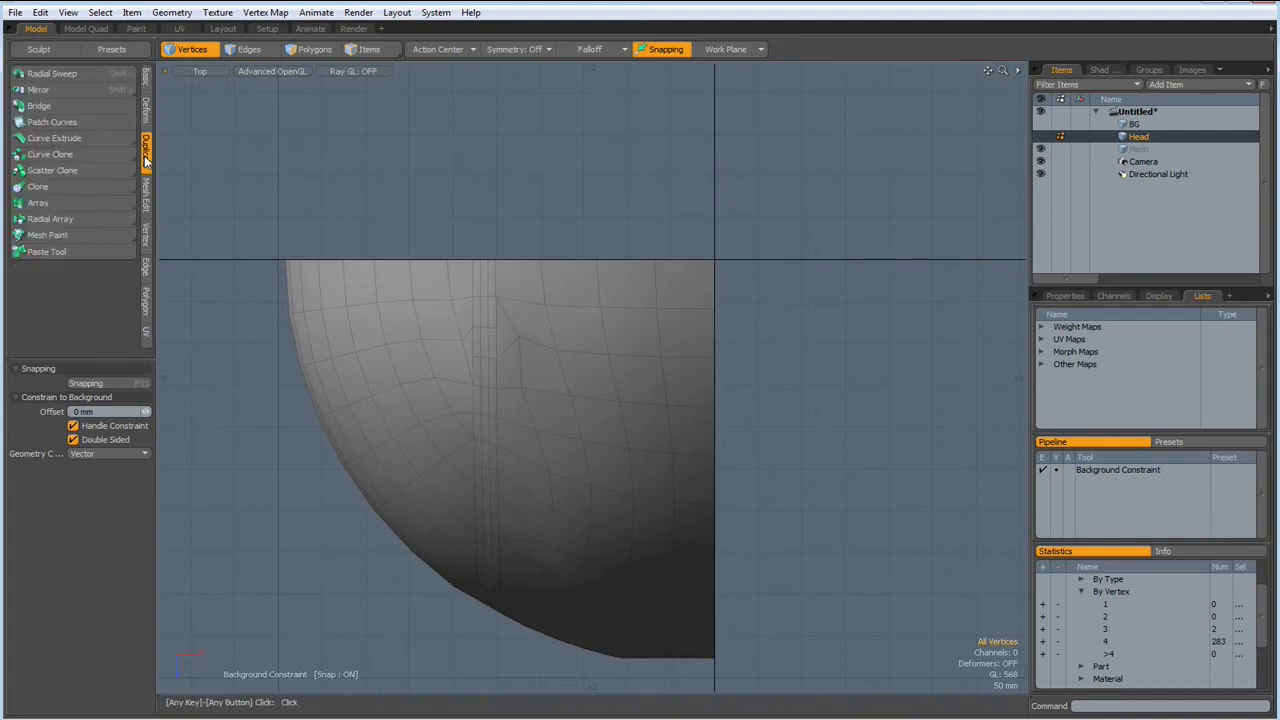
left_click(36, 91)
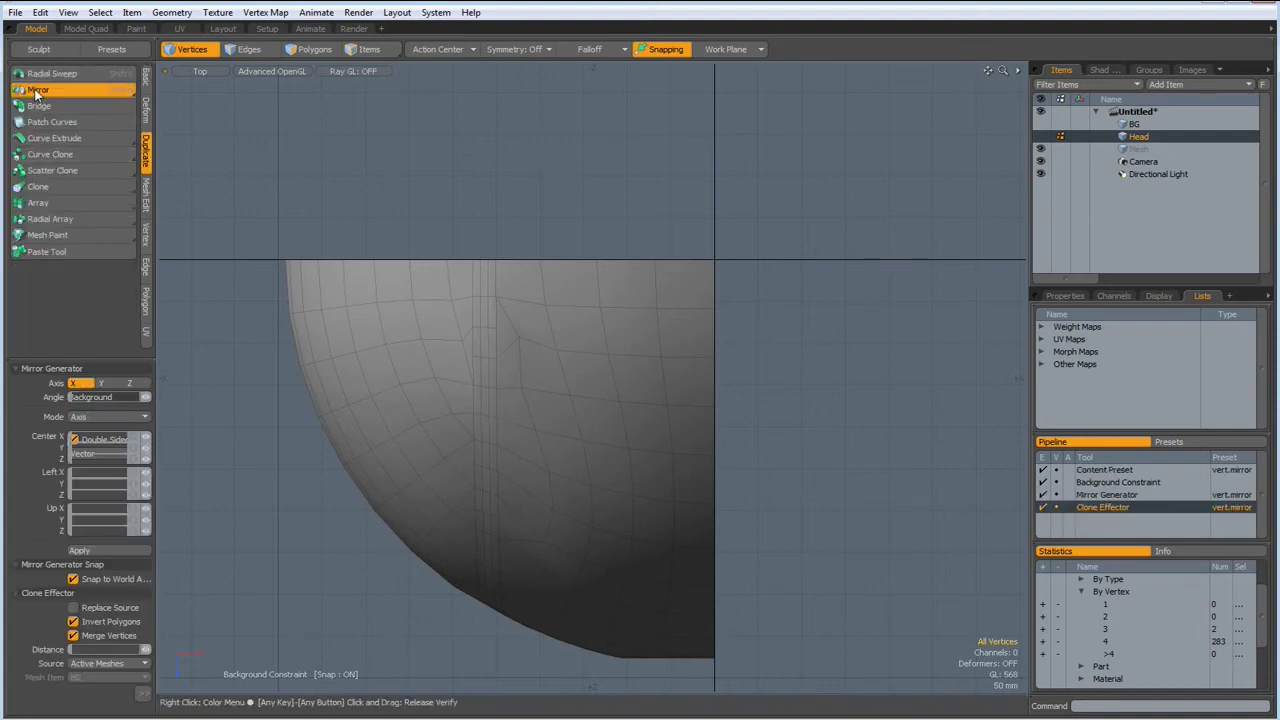
left_click(98, 553)
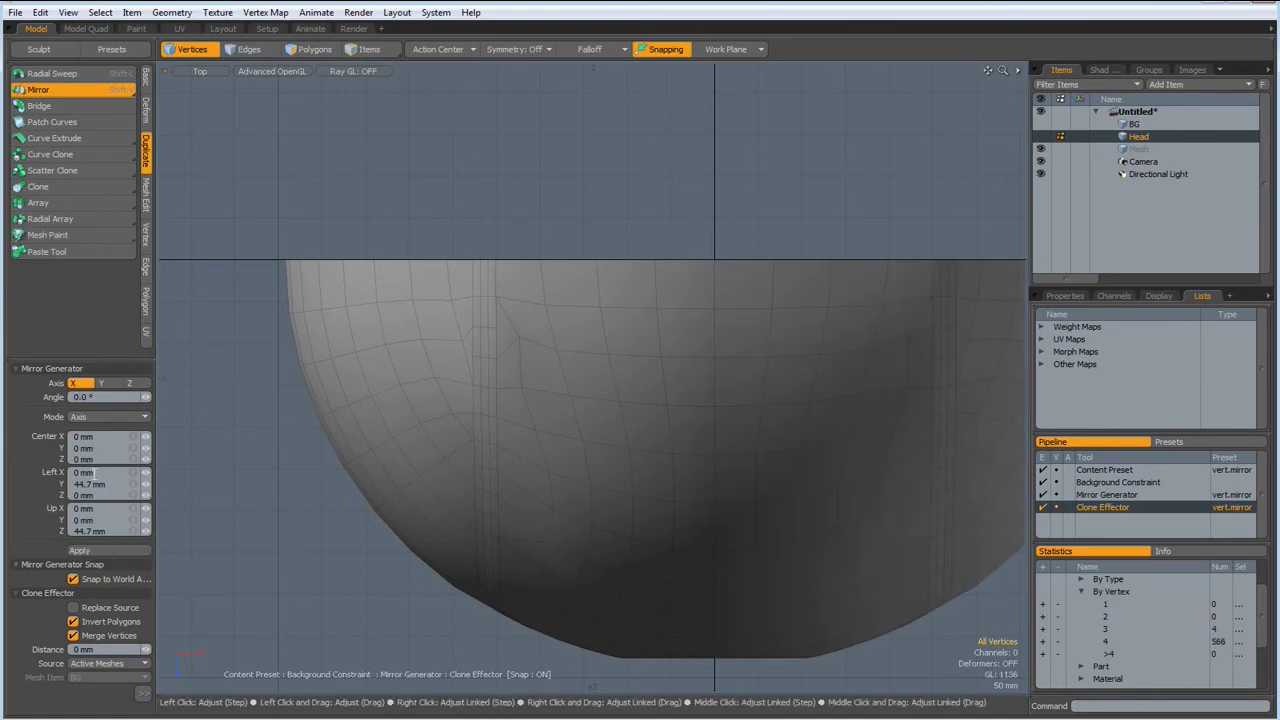
left_click(90, 551)
scroll(285, 497, "down", 3)
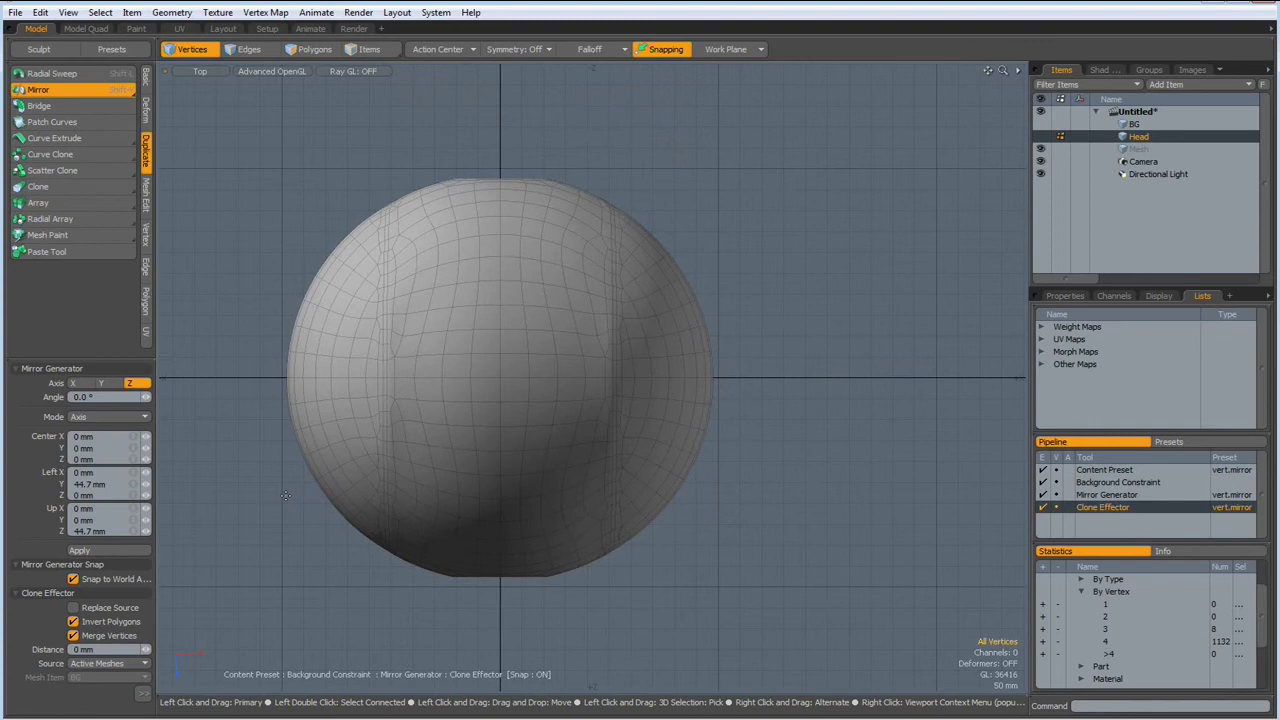
key("ctrl+space")
left_click(811, 449)
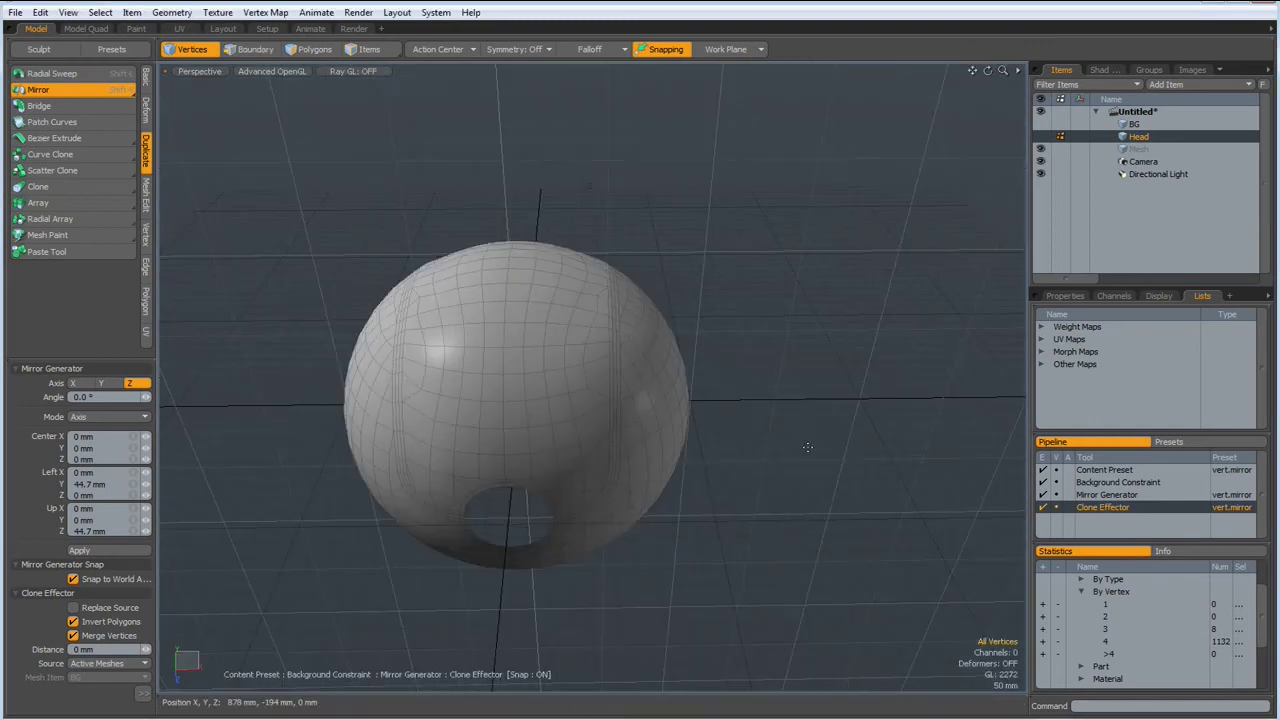
left_click_drag(715, 495, 701, 503, "alt")
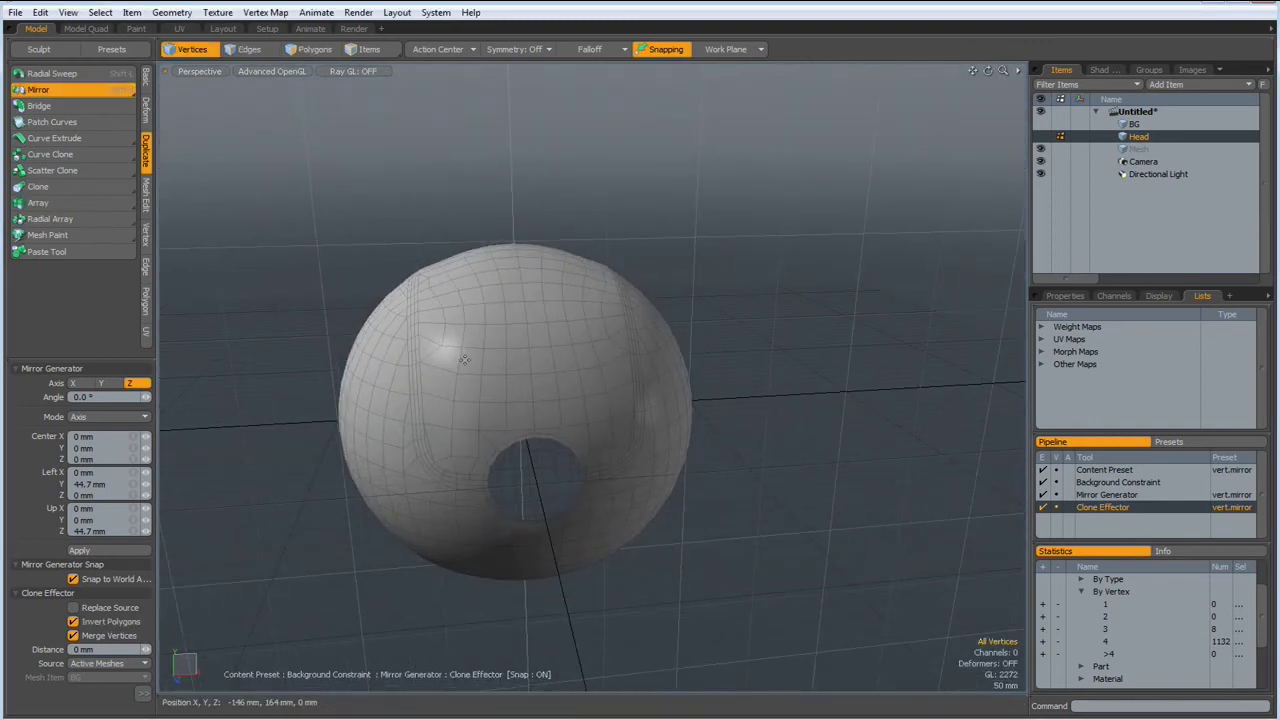
left_click_drag(482, 374, 460, 406, "alt")
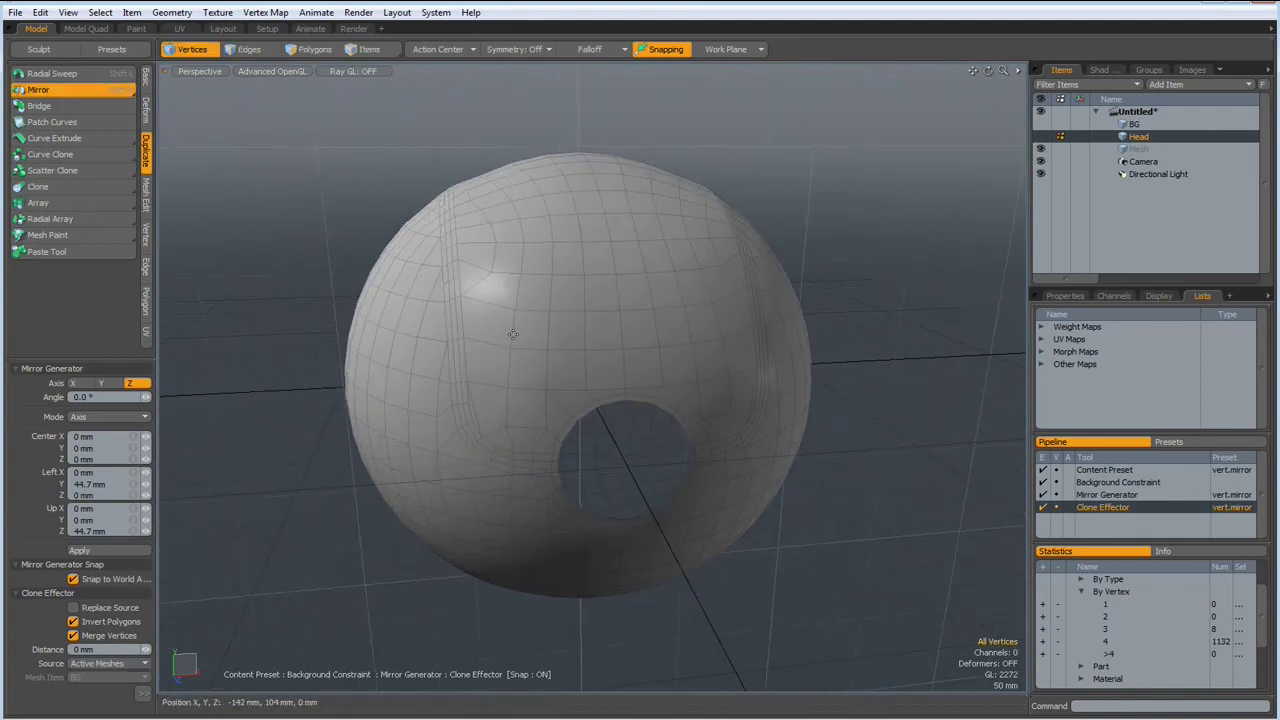
left_click_drag(538, 322, 540, 326, "alt")
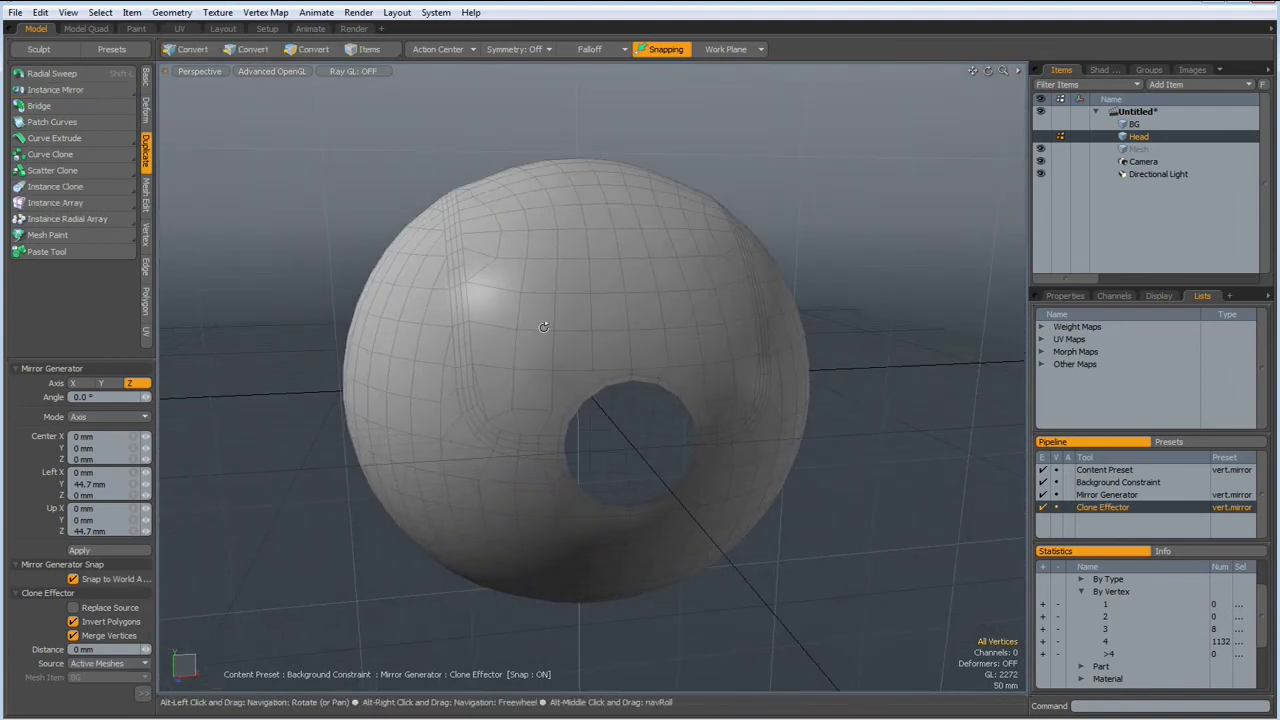
key("1")
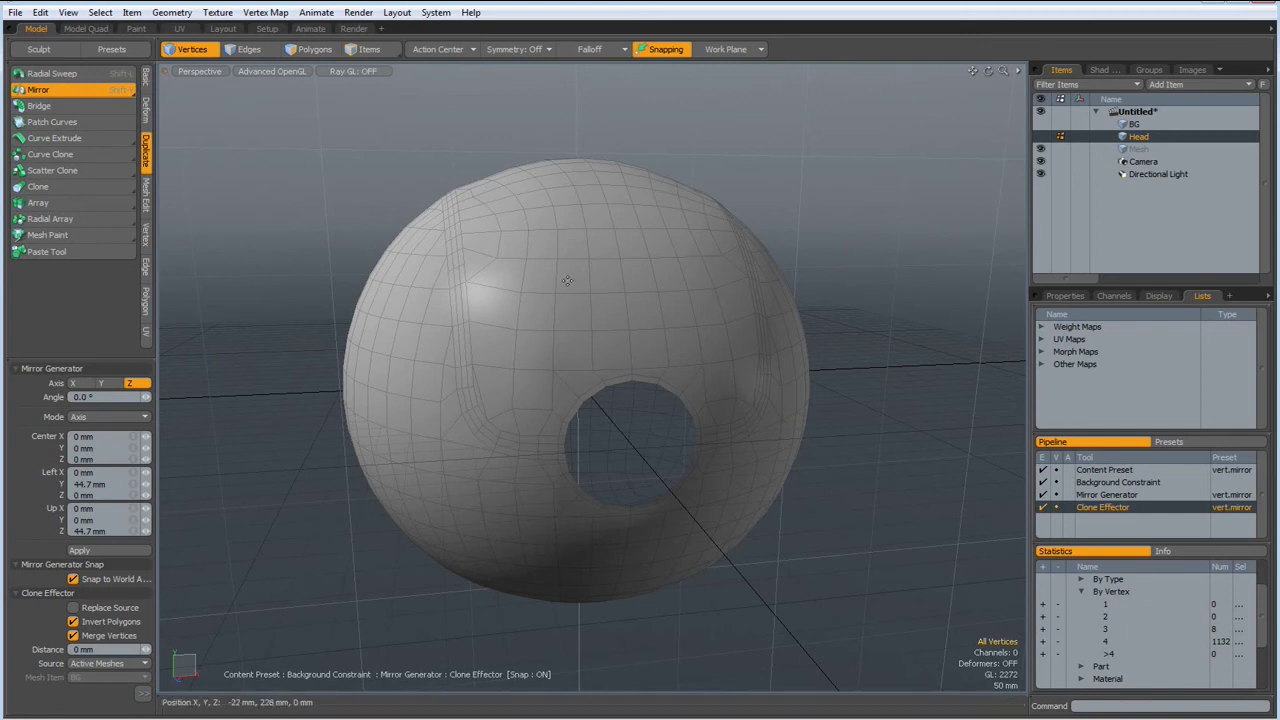
- Scale the Head to about 109.5% to match the BG reference sphere, then hide BG
key("r")
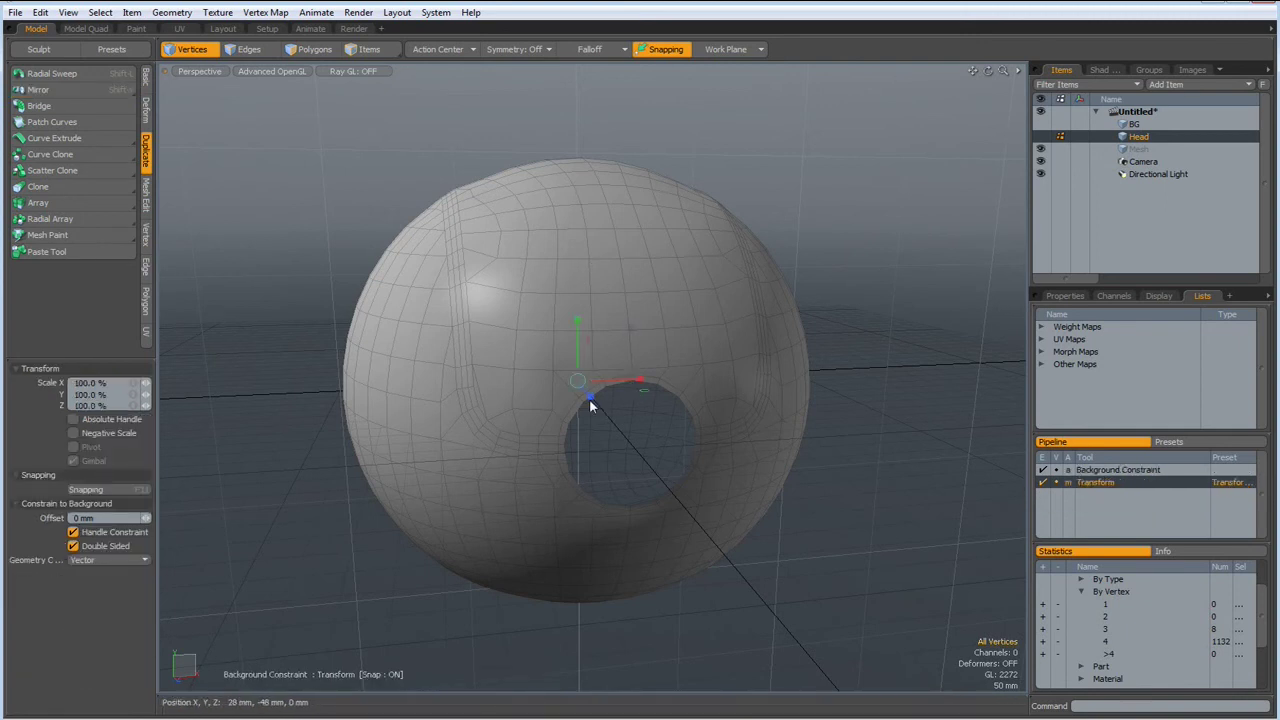
left_click_drag(577, 381, 530, 381)
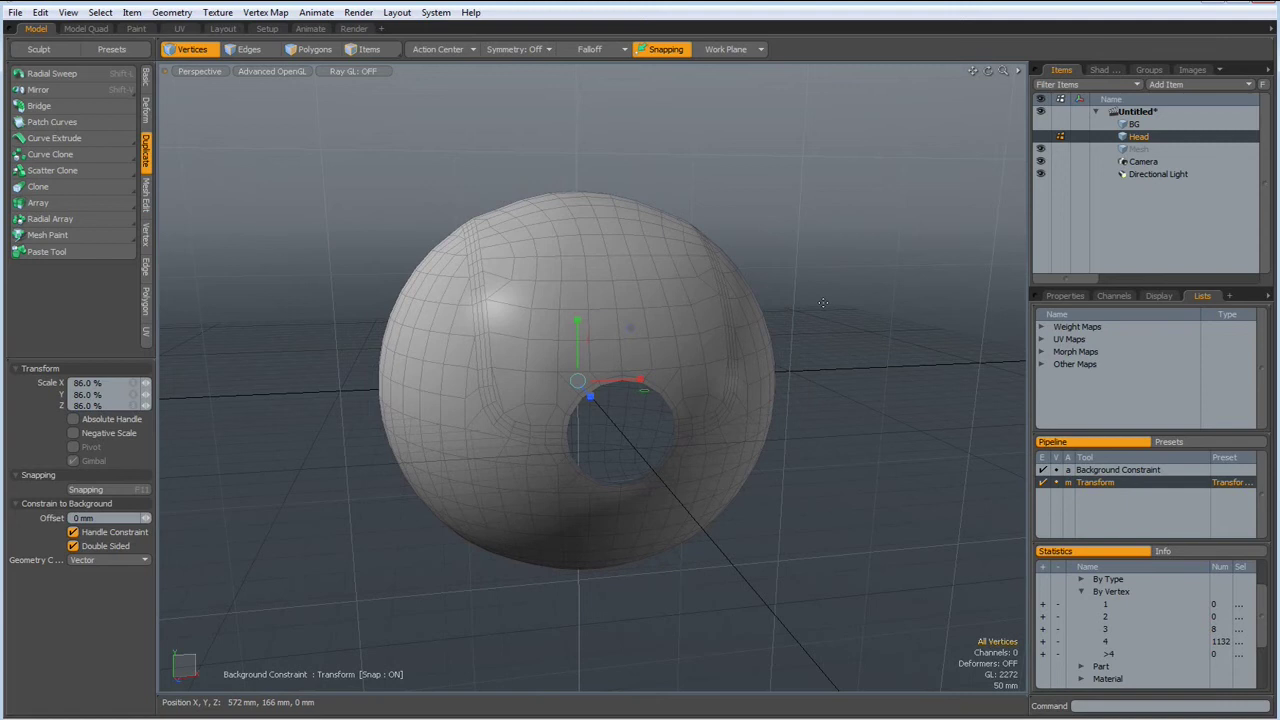
key("F11")
left_click(1041, 124)
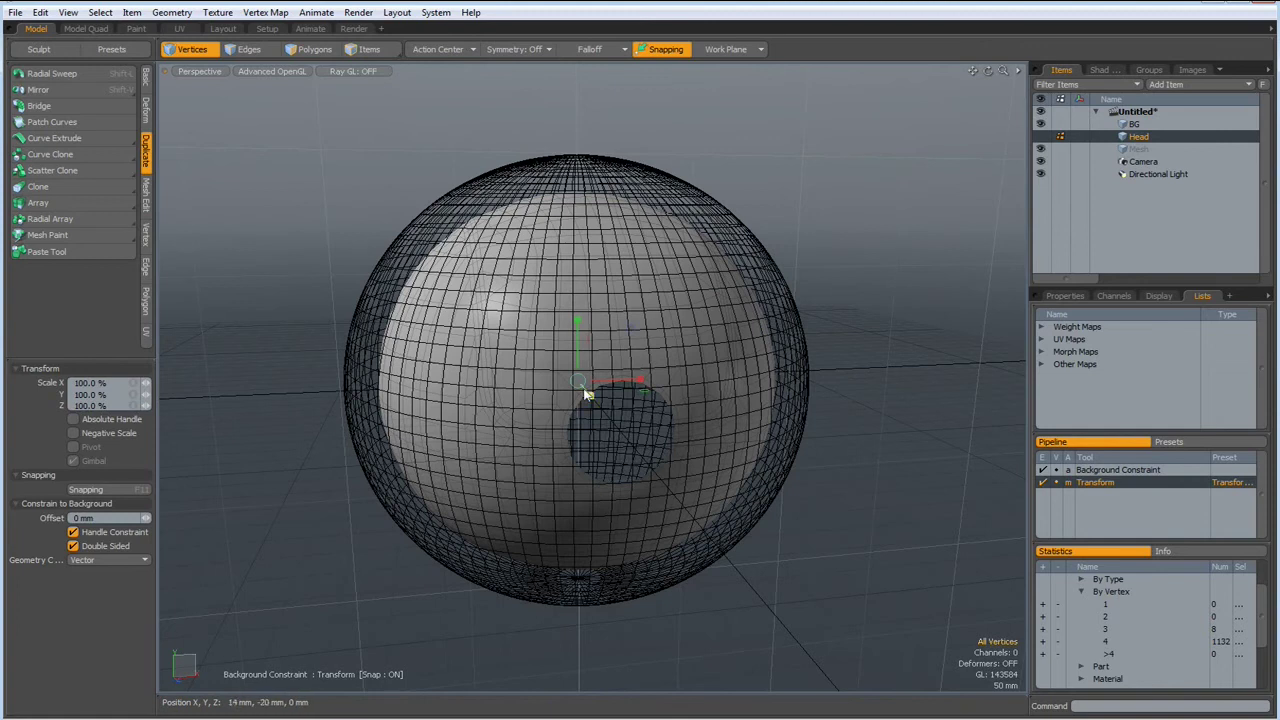
left_click_drag(578, 381, 588, 384)
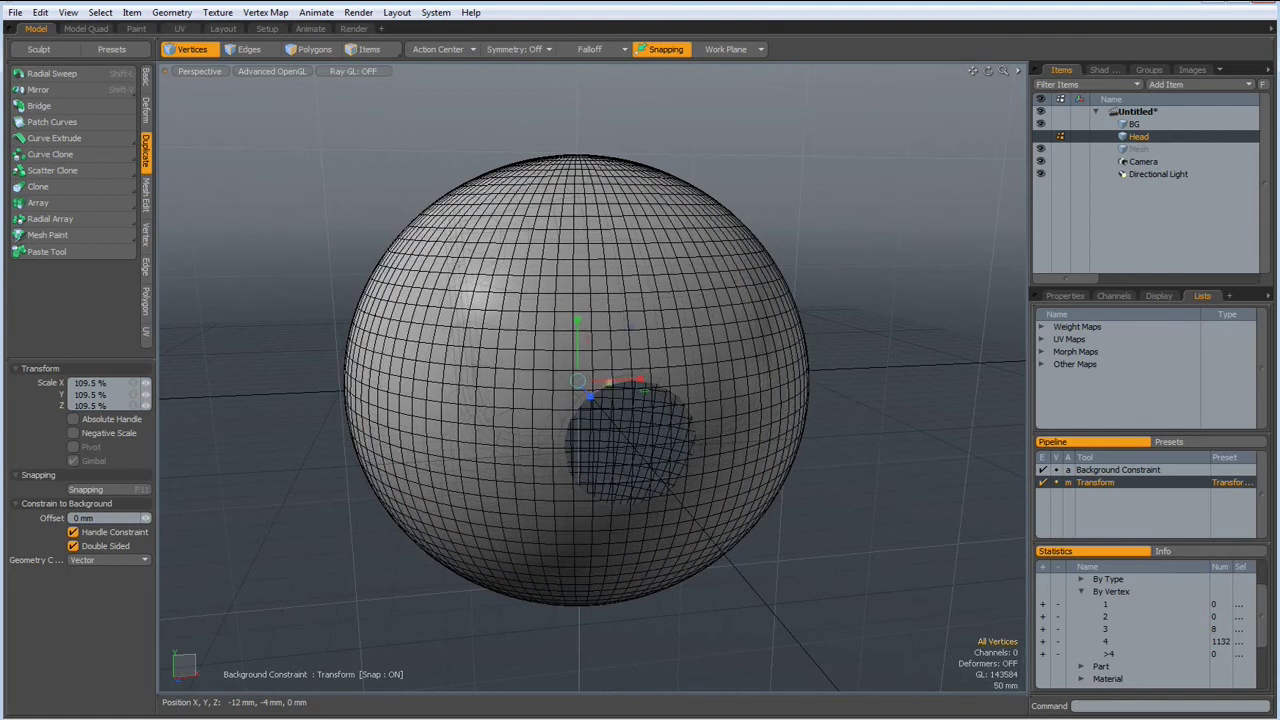
key("space")
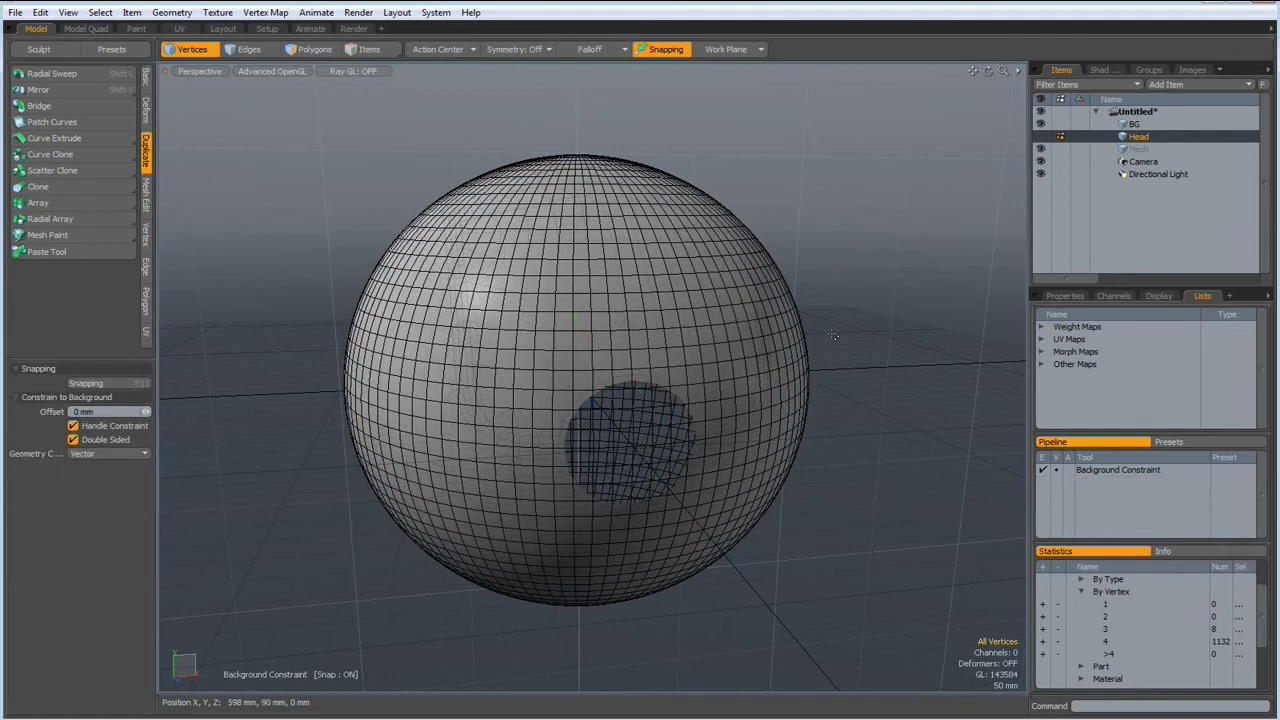
left_click(1040, 124)
mouse_move(820, 445)
left_mouse_down("alt")
mouse_move(702, 434)
mouse_move(677, 326)
mouse_move(783, 403)
mouse_move(845, 418)
left_mouse_up("alt")
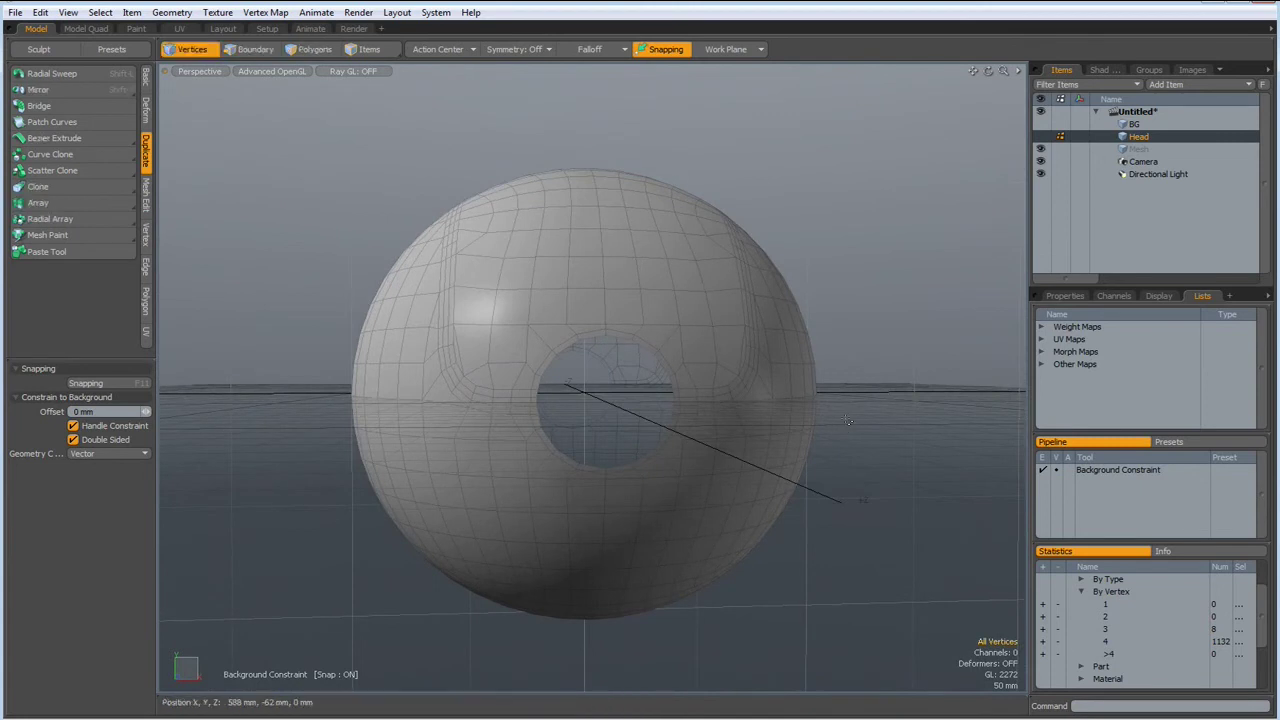
- Hide the grid and extrude the eye hole's rim edge loop inward and smaller
key("ctrl+grave")
left_click(848, 462)
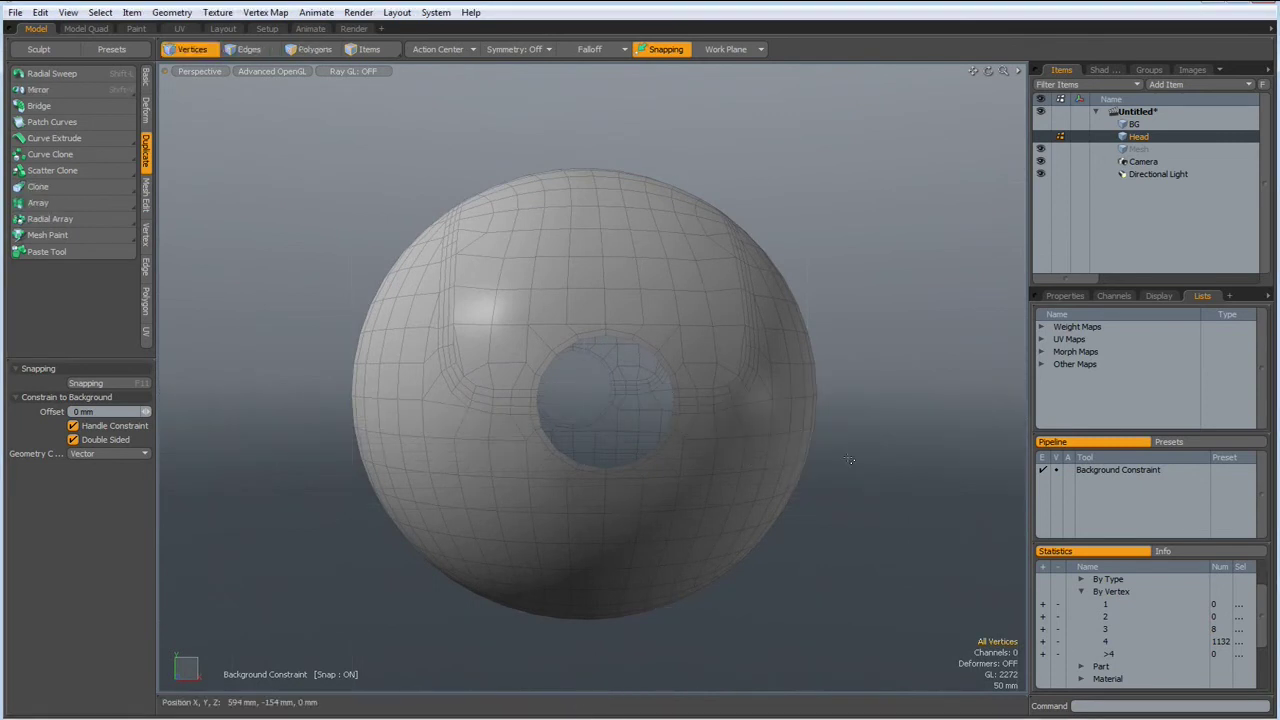
left_click_drag(714, 486, 676, 482, "alt")
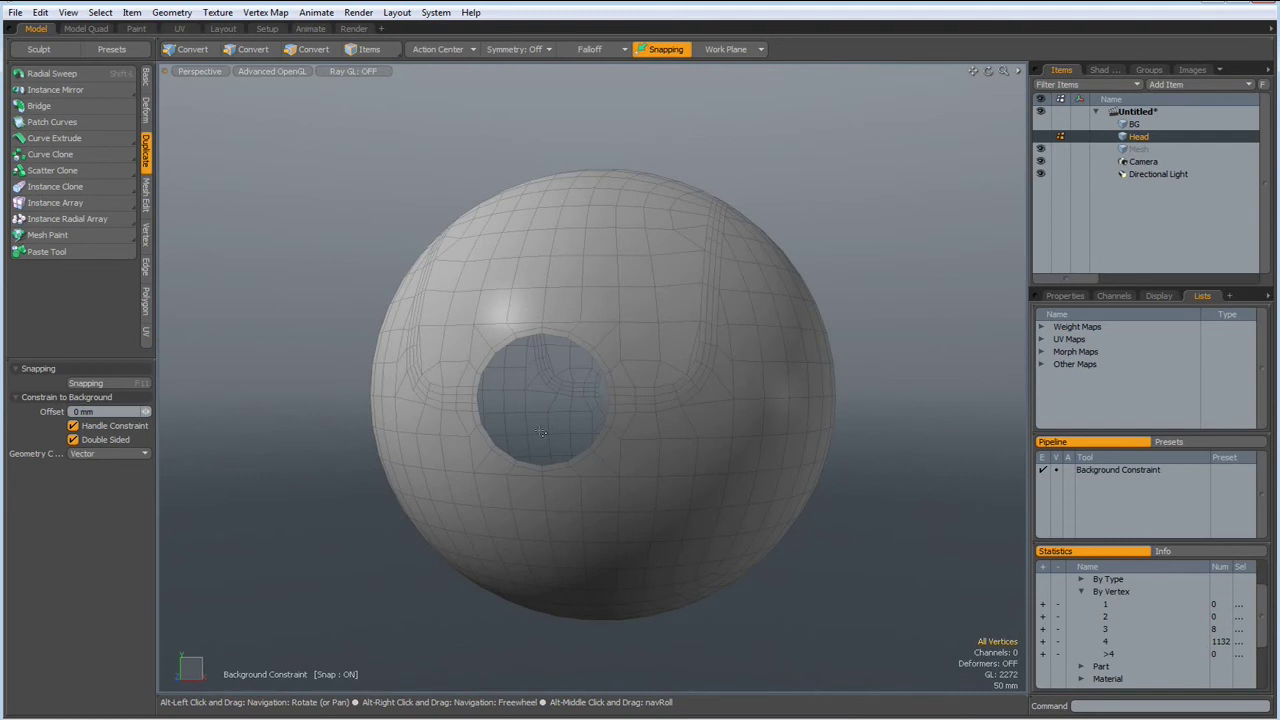
scroll(540, 432, "up", 3)
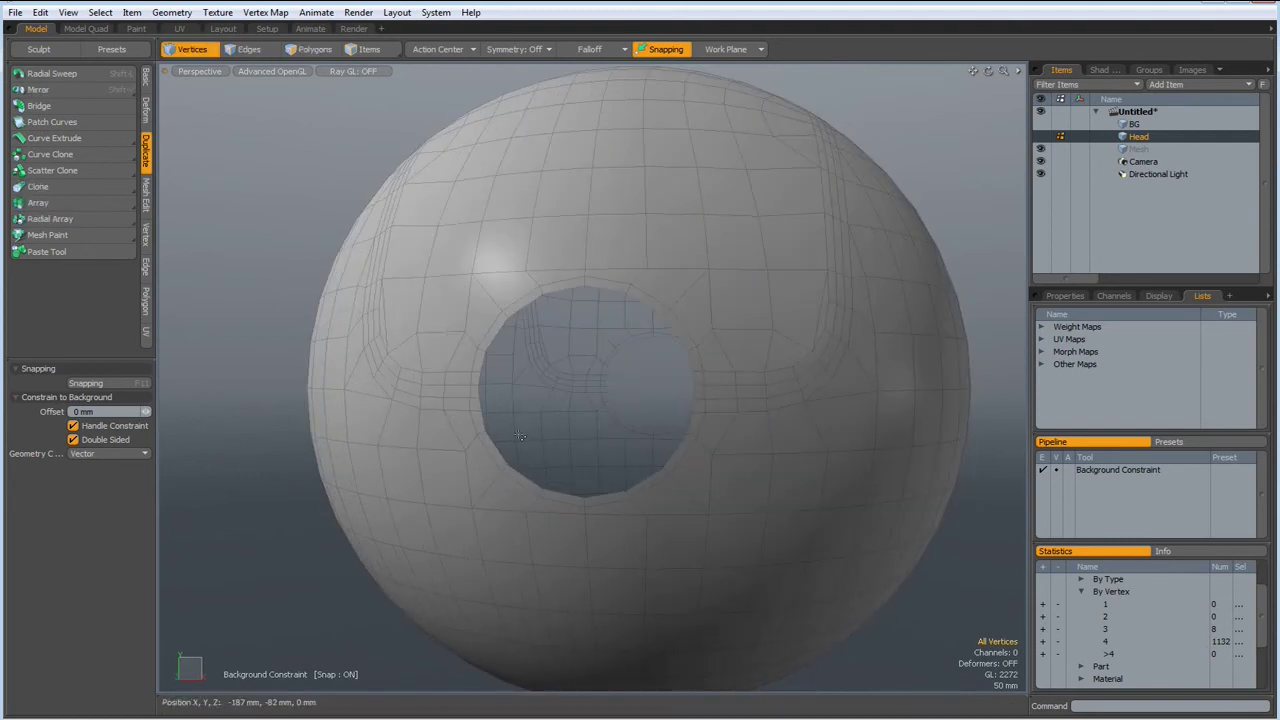
key("2")
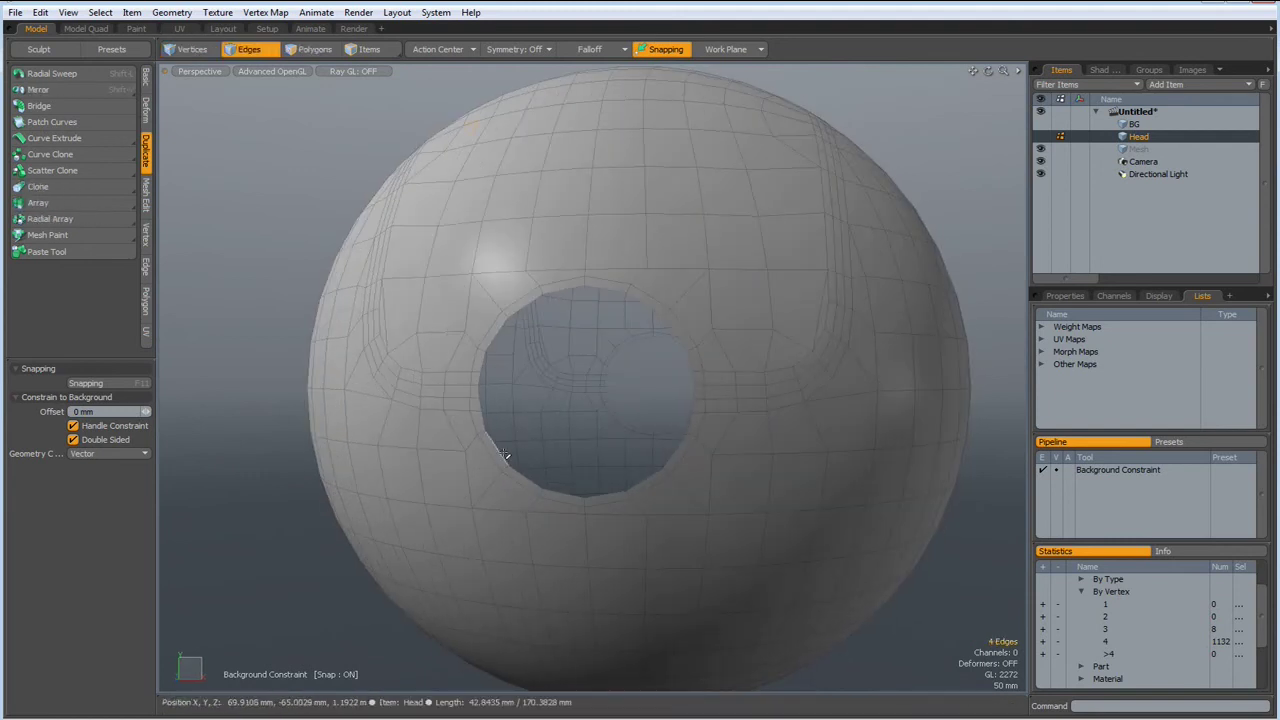
double_click(503, 455)
scroll(634, 408, "up", 5)
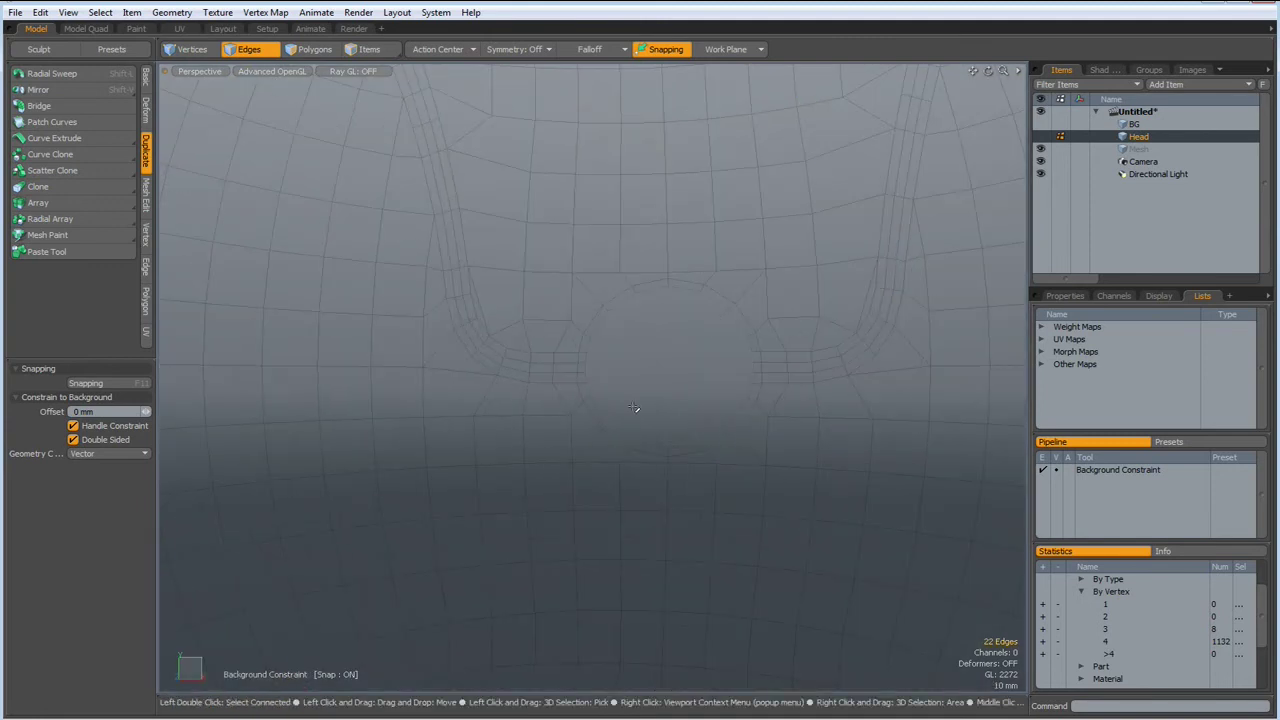
key("shift+x")
left_click_drag(614, 430, 653, 391)
scroll(653, 391, "down", 3)
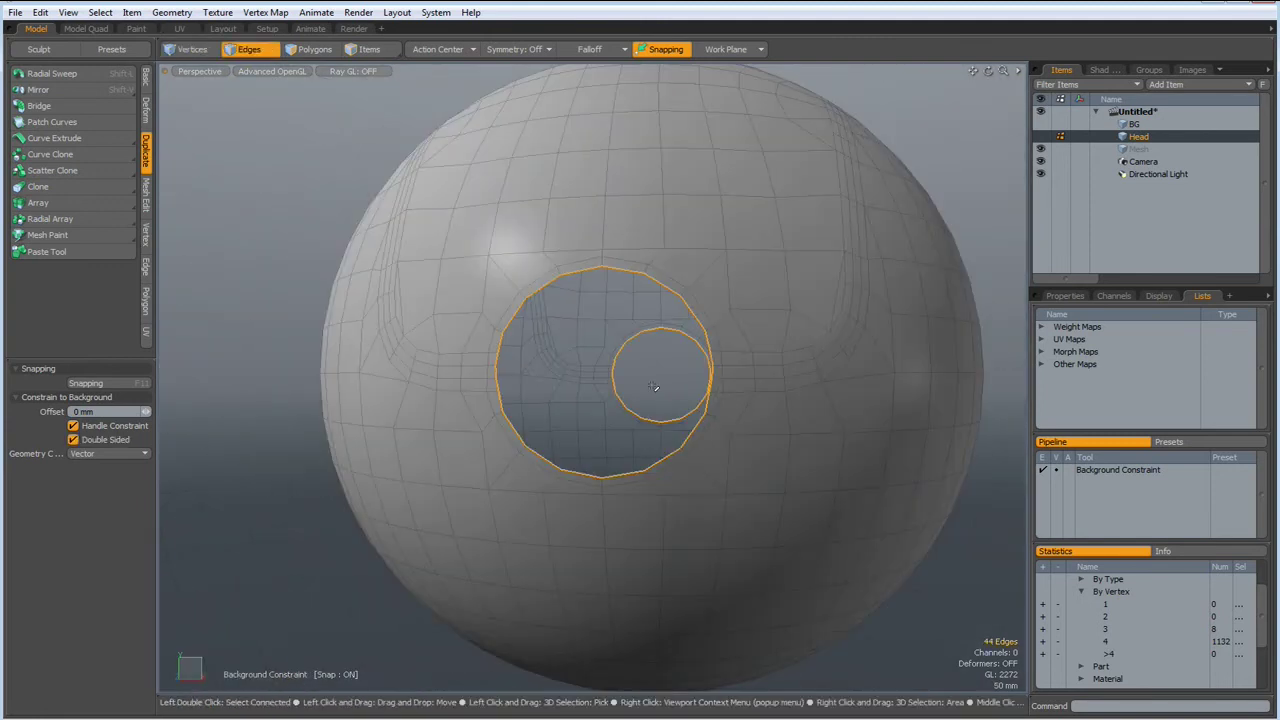
- Bridge the two hole loops into a tunnel through the head
left_click(144, 263)
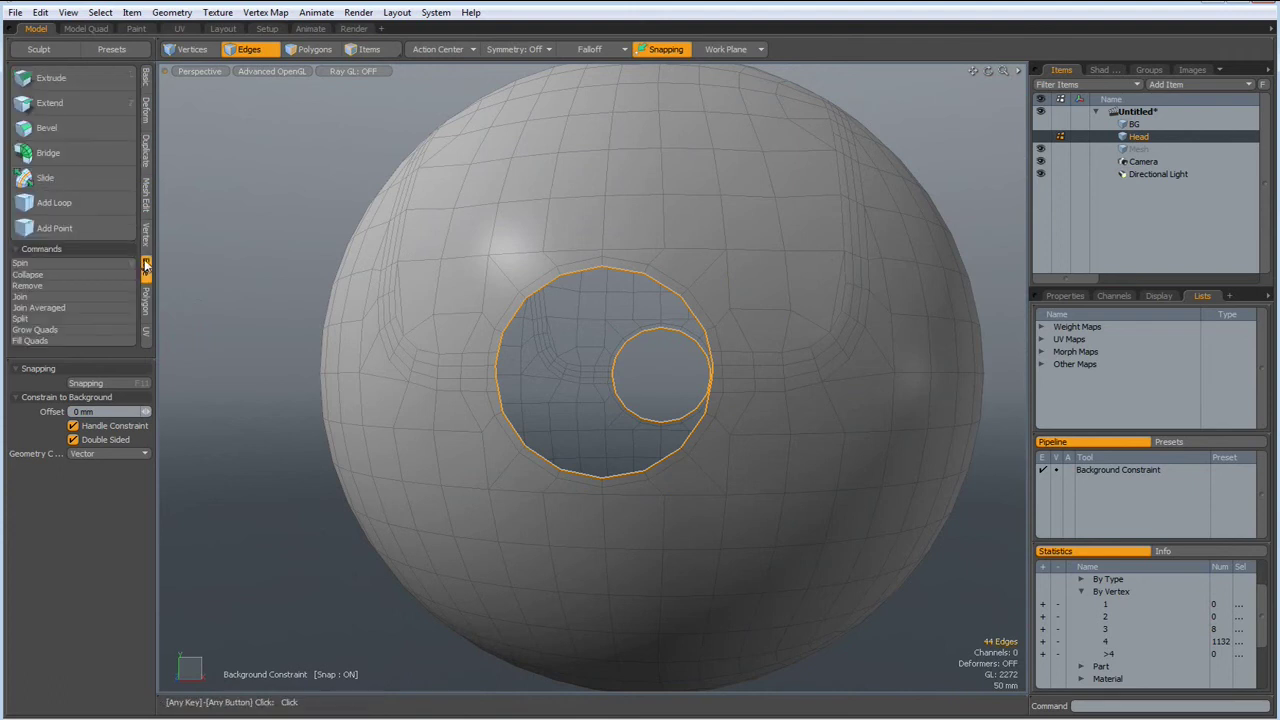
left_click(69, 153)
key("space")
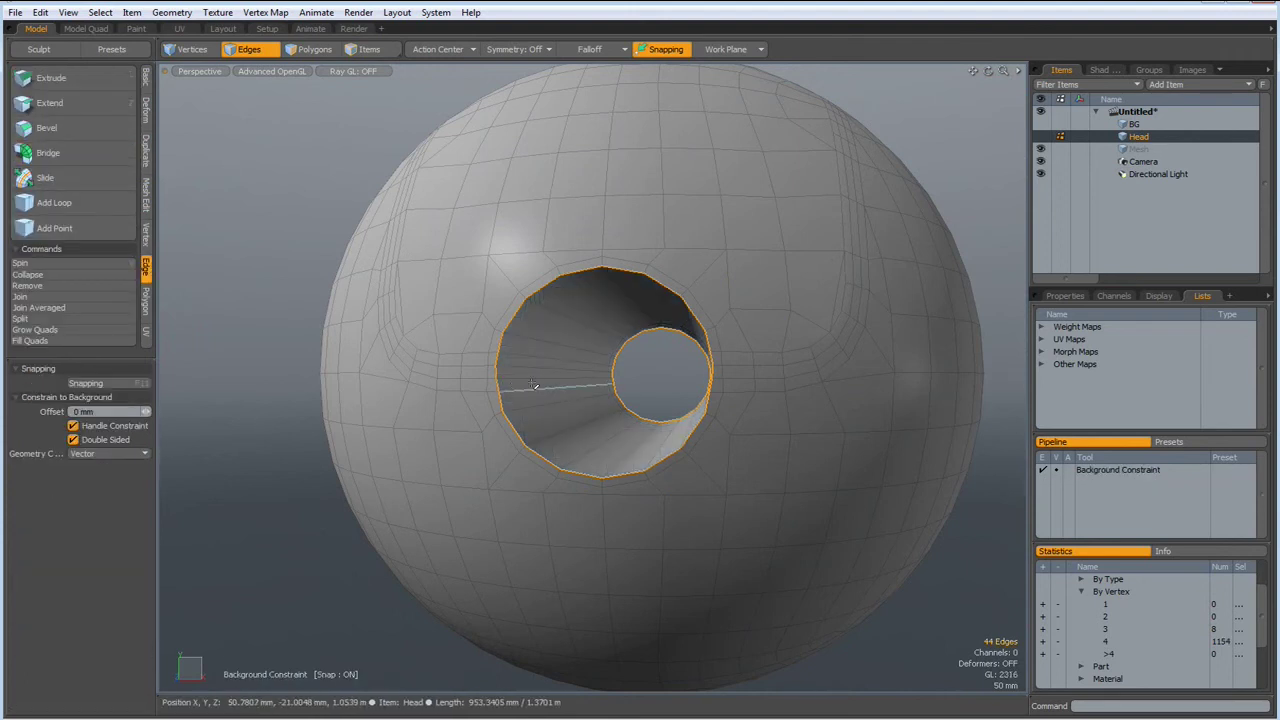
- Loop-slice two symmetric edge loops near both tunnel ends and check the smoothed result
left_click(536, 371)
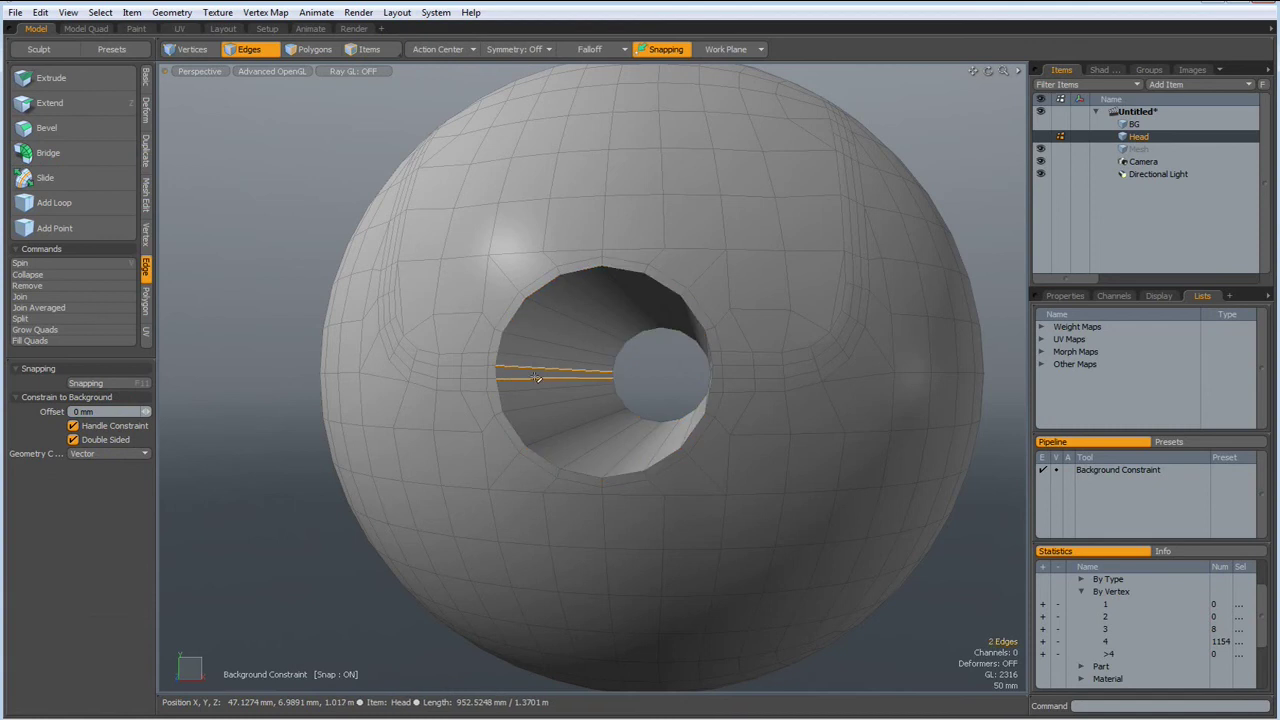
key("alt")
key("alt+c")
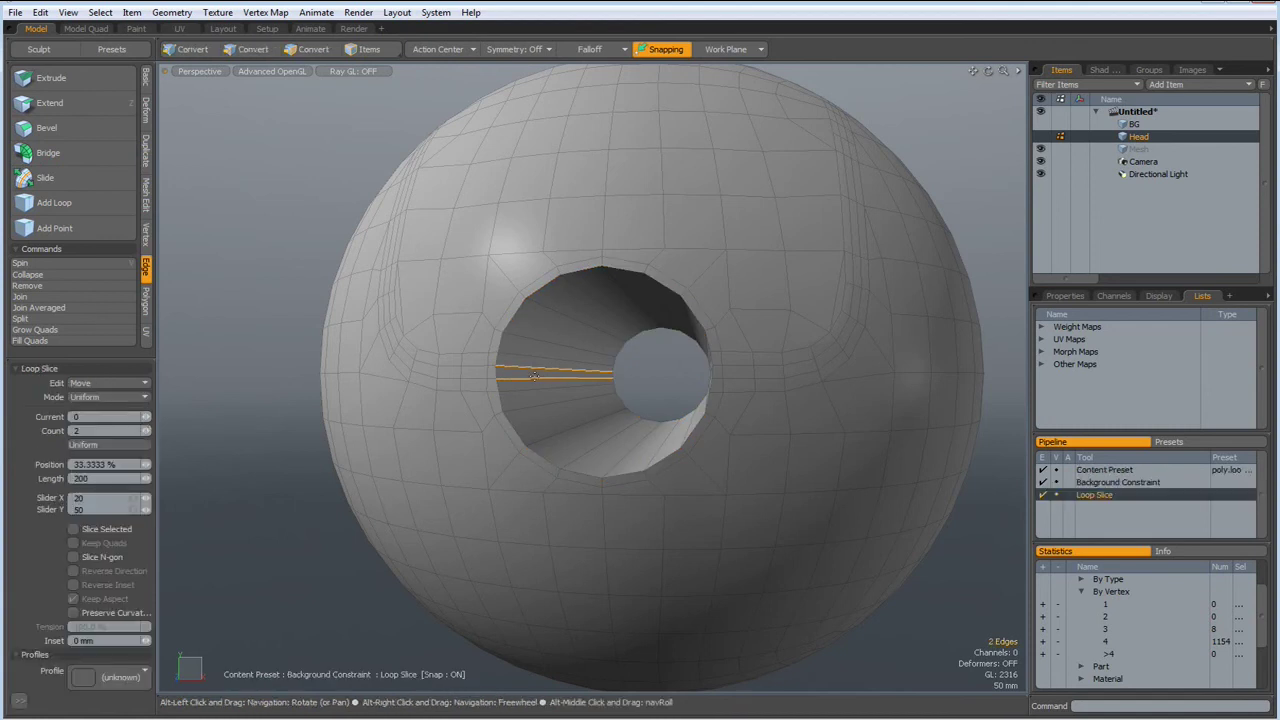
left_click(90, 398)
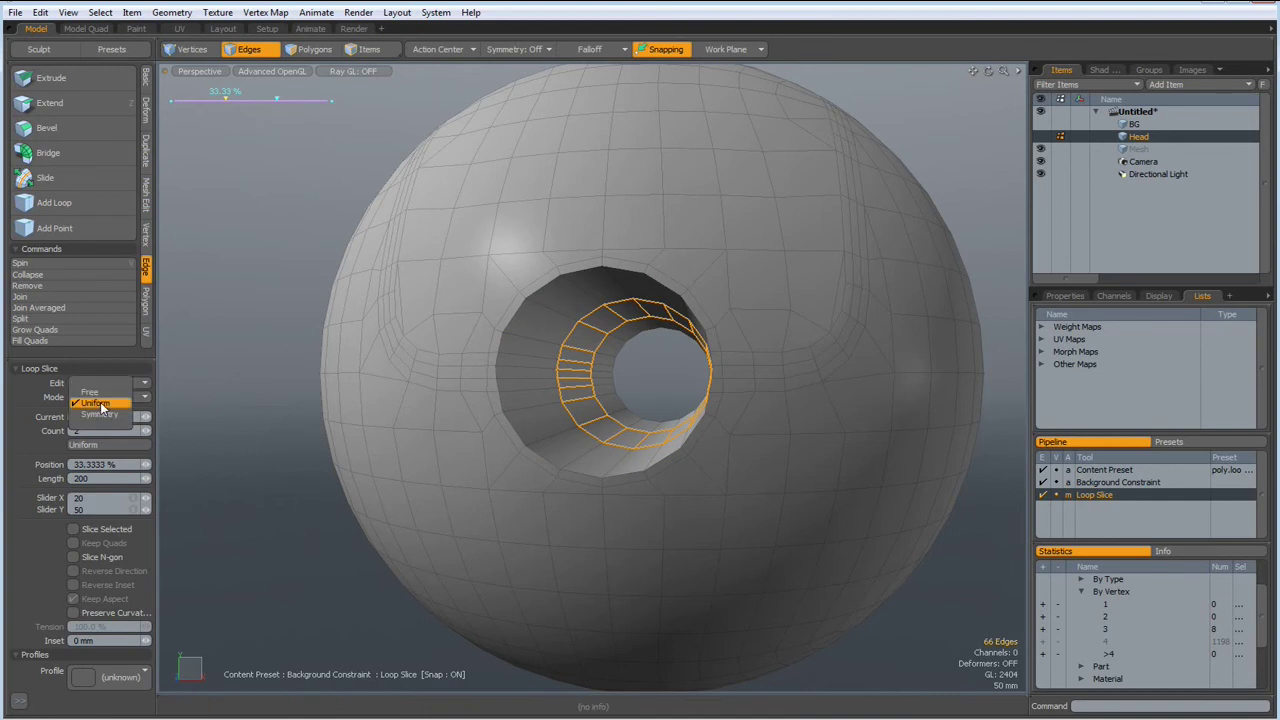
left_click(98, 413)
left_click_drag(424, 404, 360, 404)
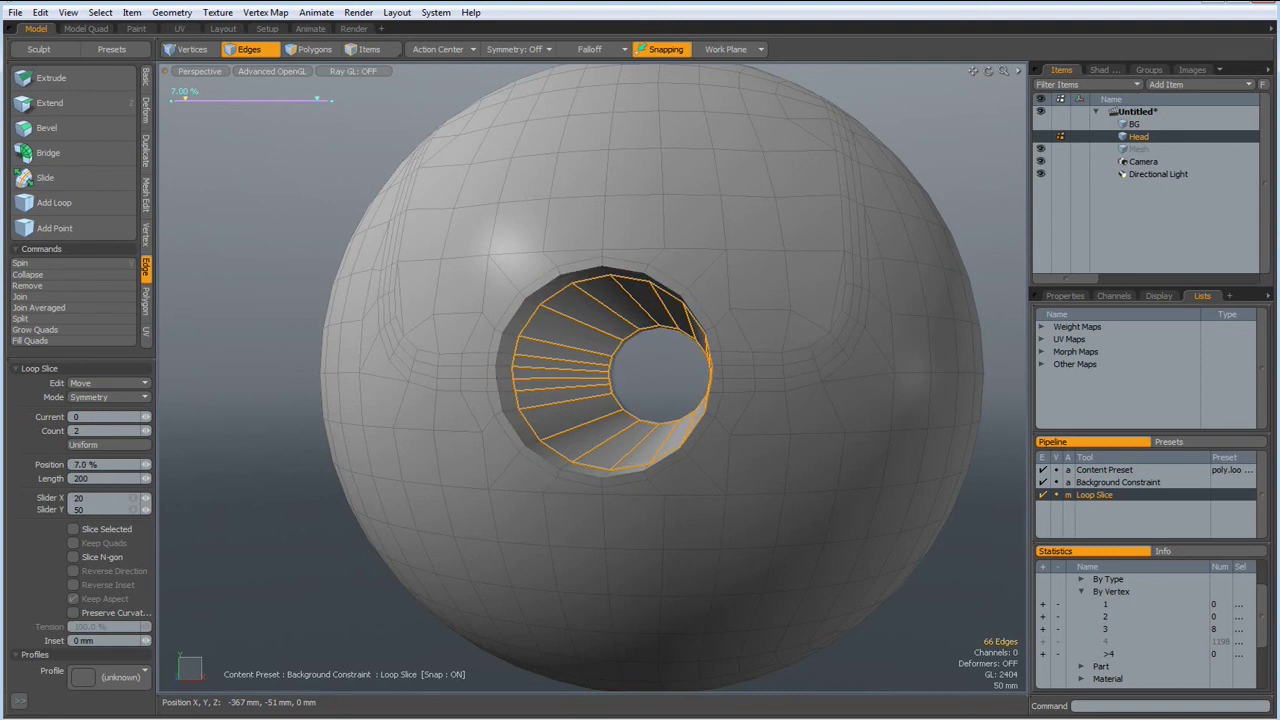
key("space")
left_click(323, 261)
key("Tab")
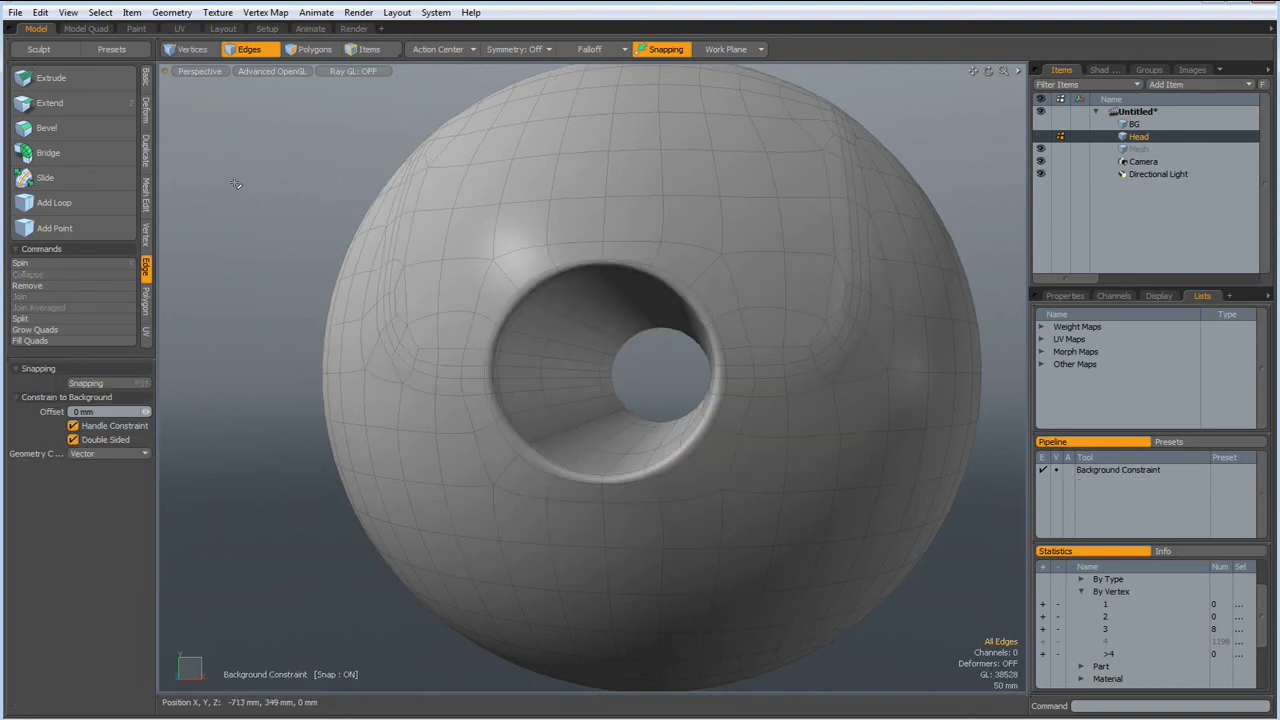
left_click_drag(235, 184, 471, 330, "alt")
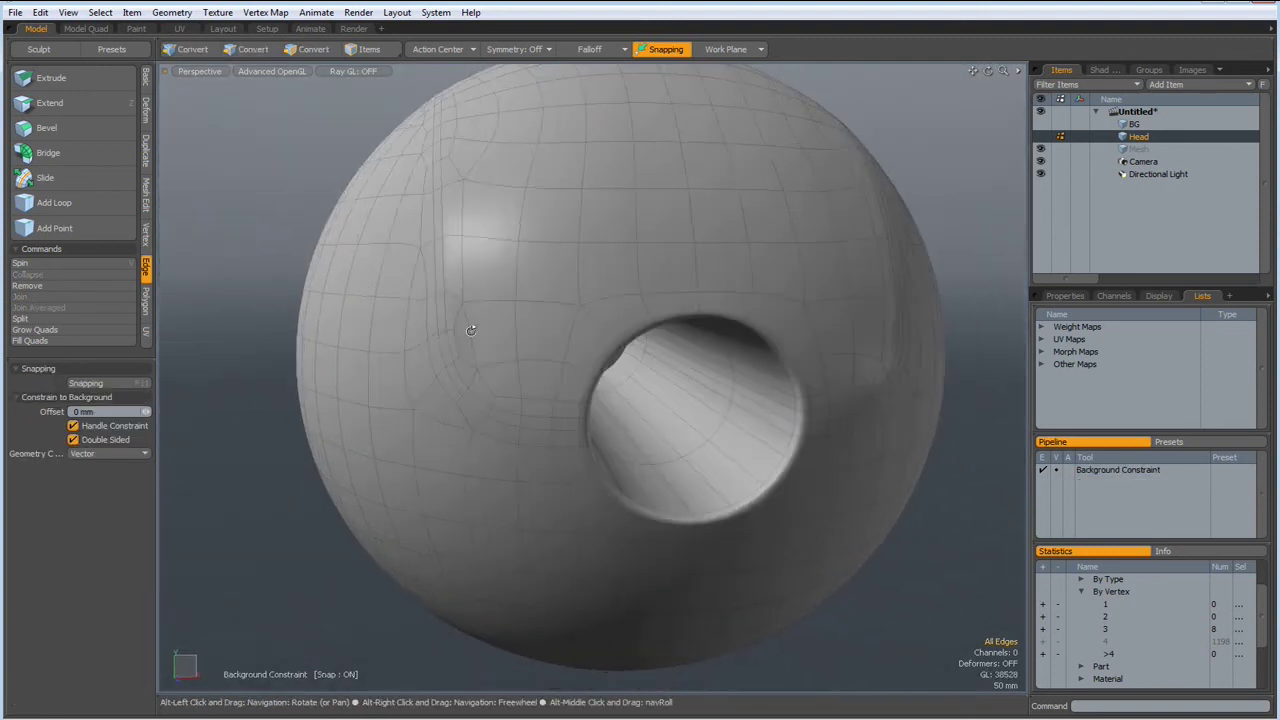
key("Tab")
scroll(588, 460, "up", 2)
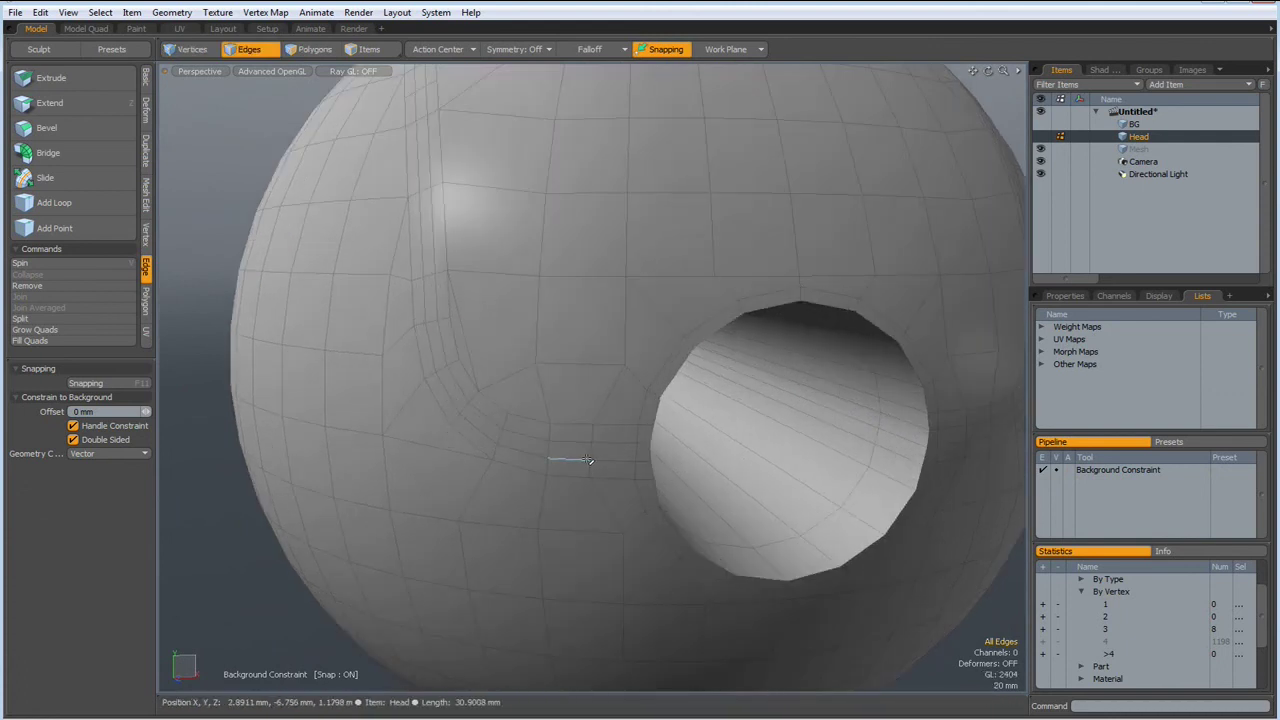
- Select the polygon strips looping around the eye hole
key("3")
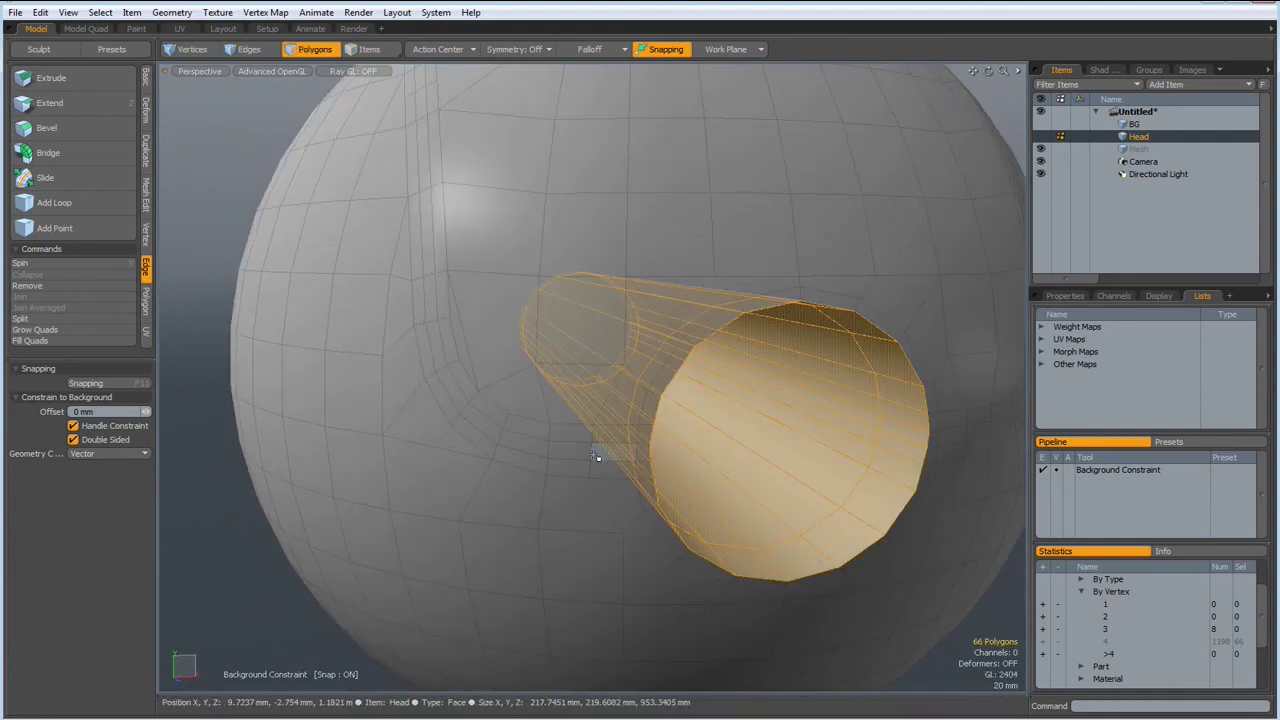
left_click_drag(590, 456, 565, 452)
scroll(790, 445, "down", 3)
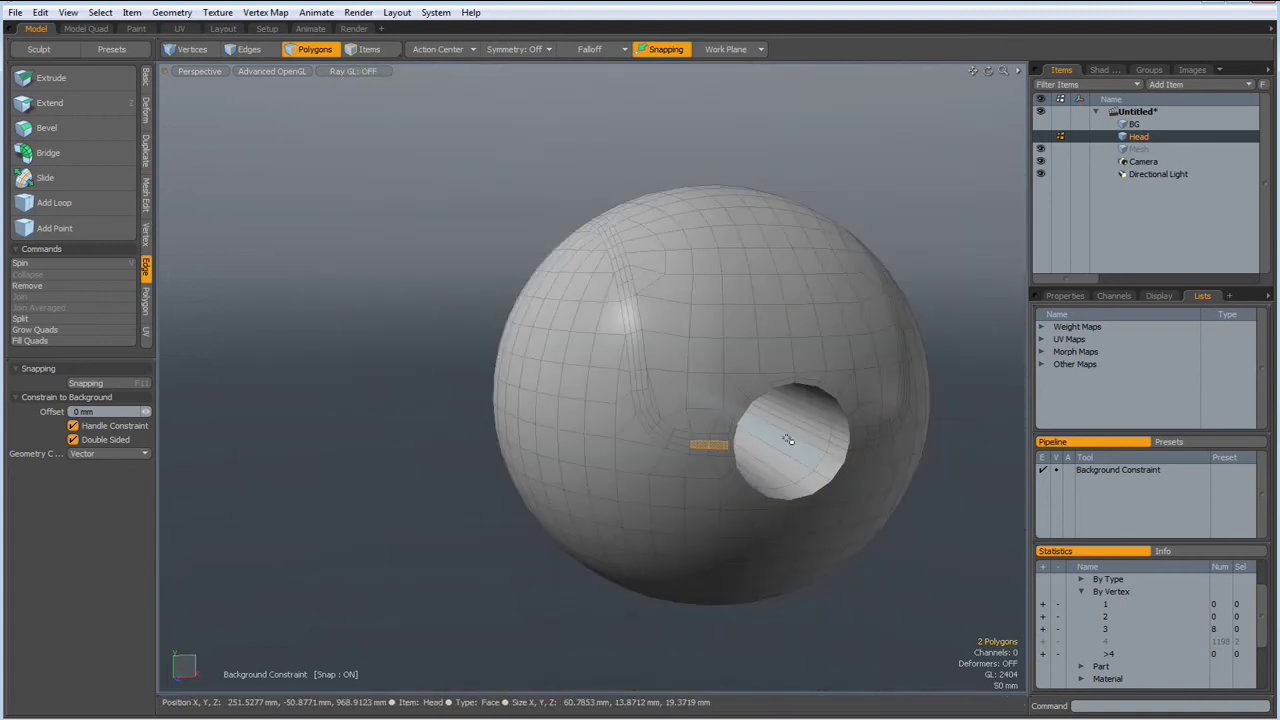
left_click_drag(903, 417, 666, 449, "alt")
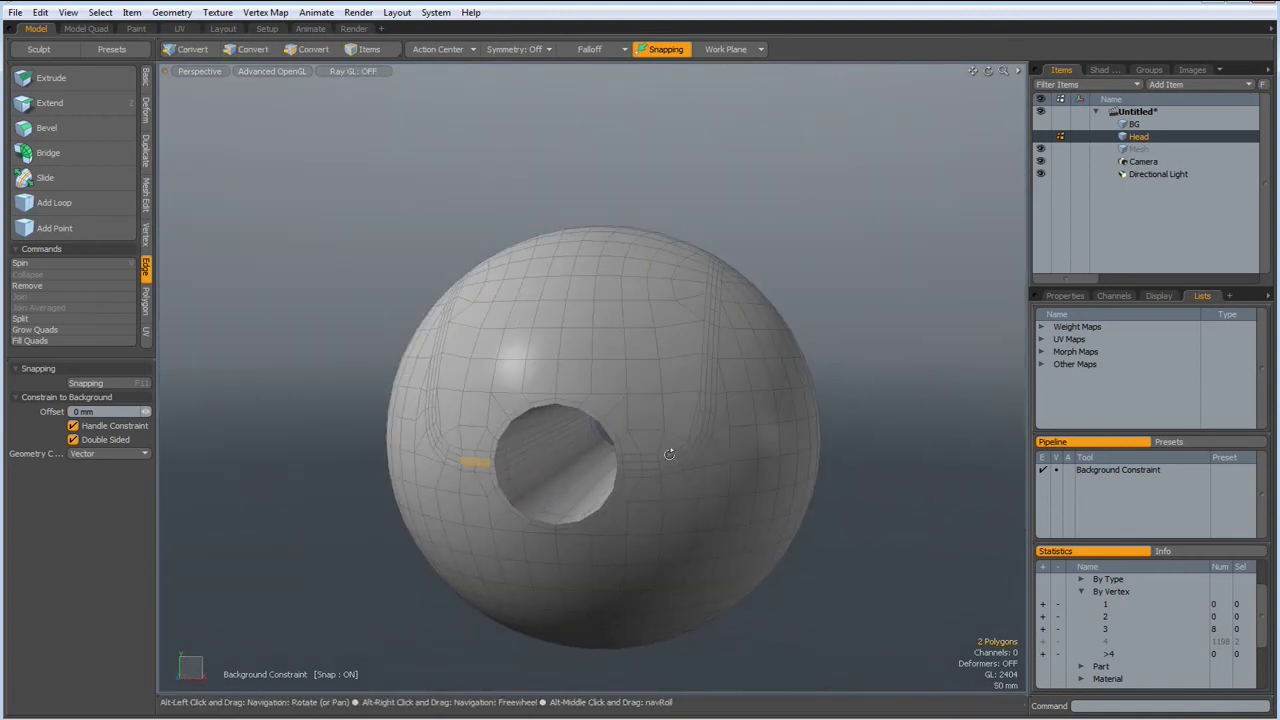
scroll(666, 455, "up", 2)
scroll(600, 468, "up", 2)
left_click_drag(591, 476, 615, 484, "shift")
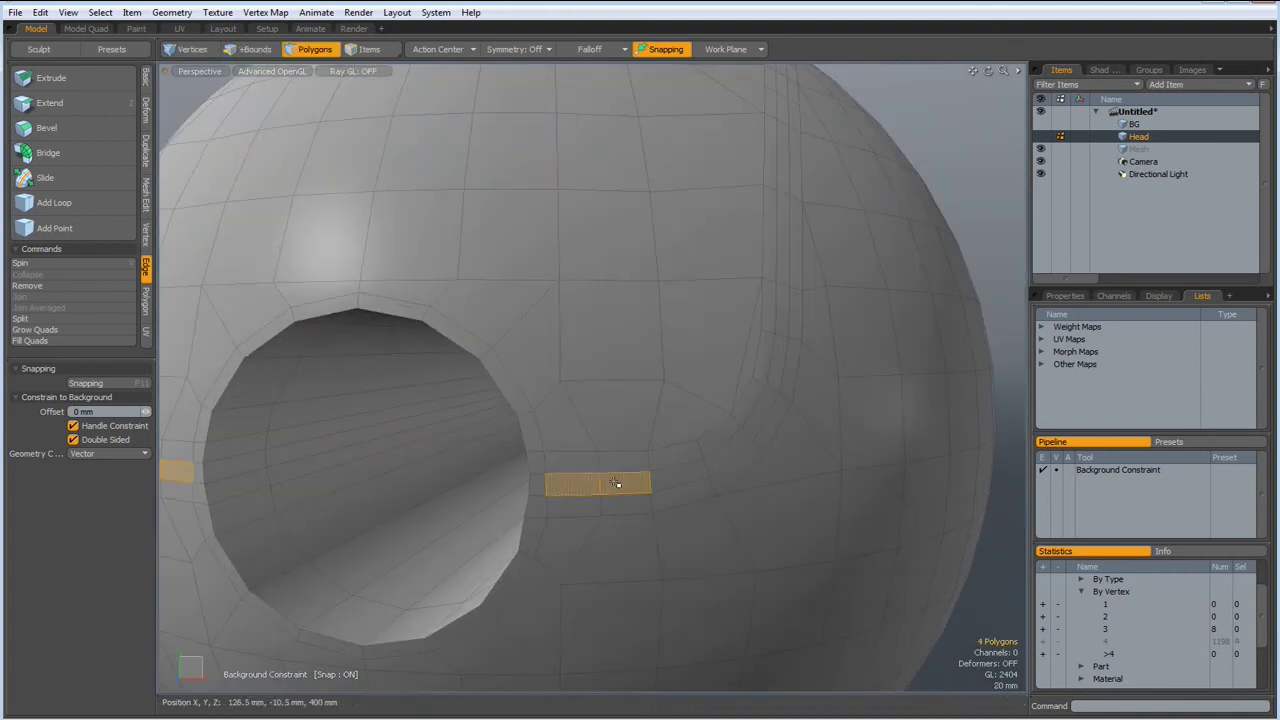
key("l")
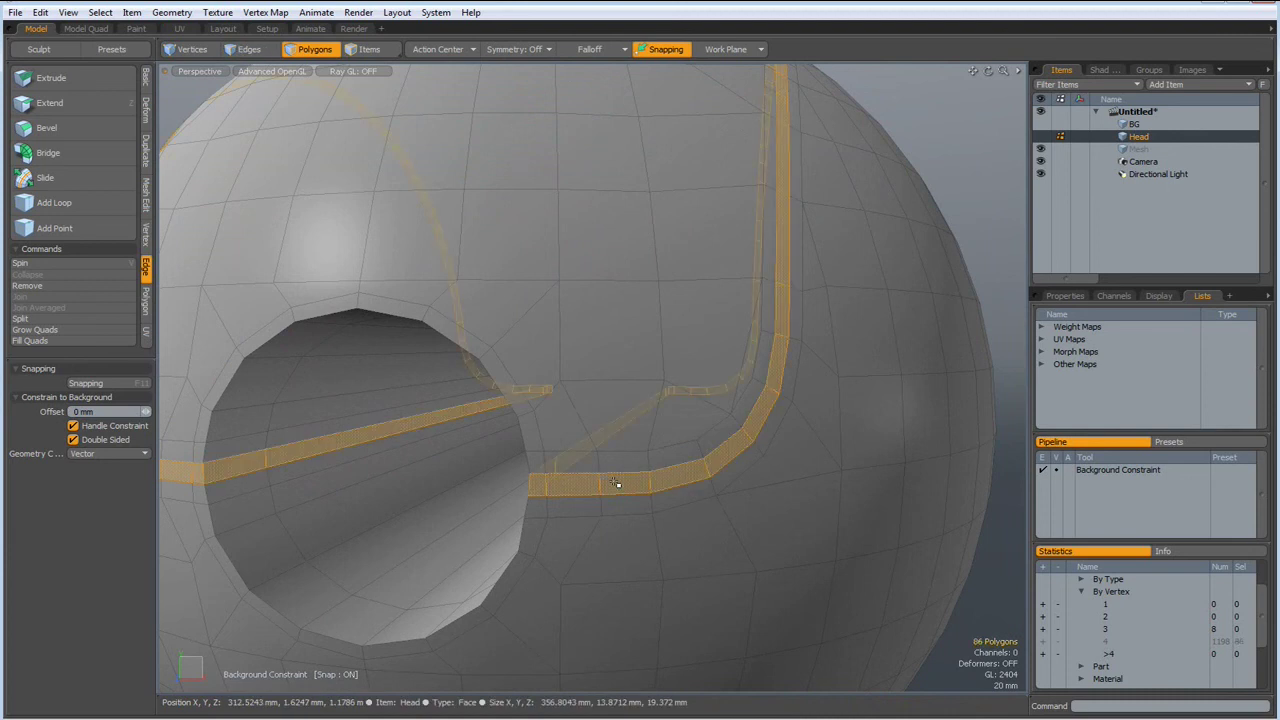
- Bevel the selected strip 7 mm inward into the sphere to form the groove
key("b")
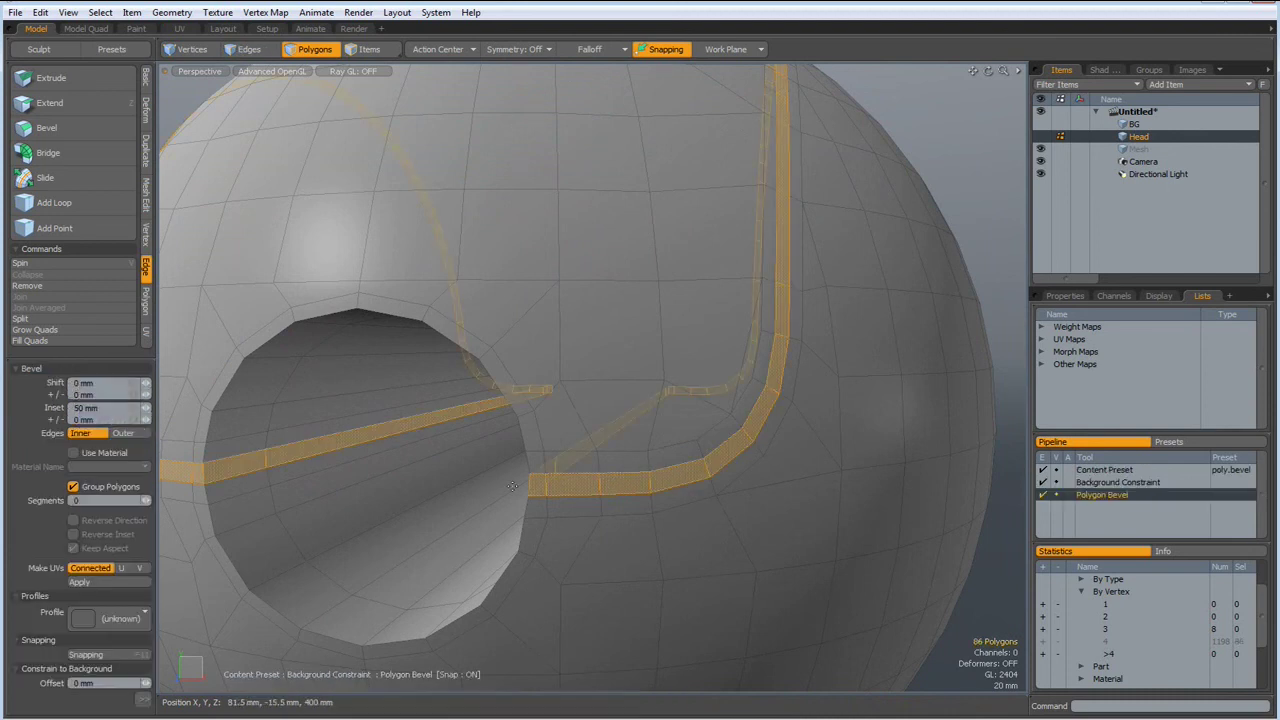
scroll(348, 529, "down", 3)
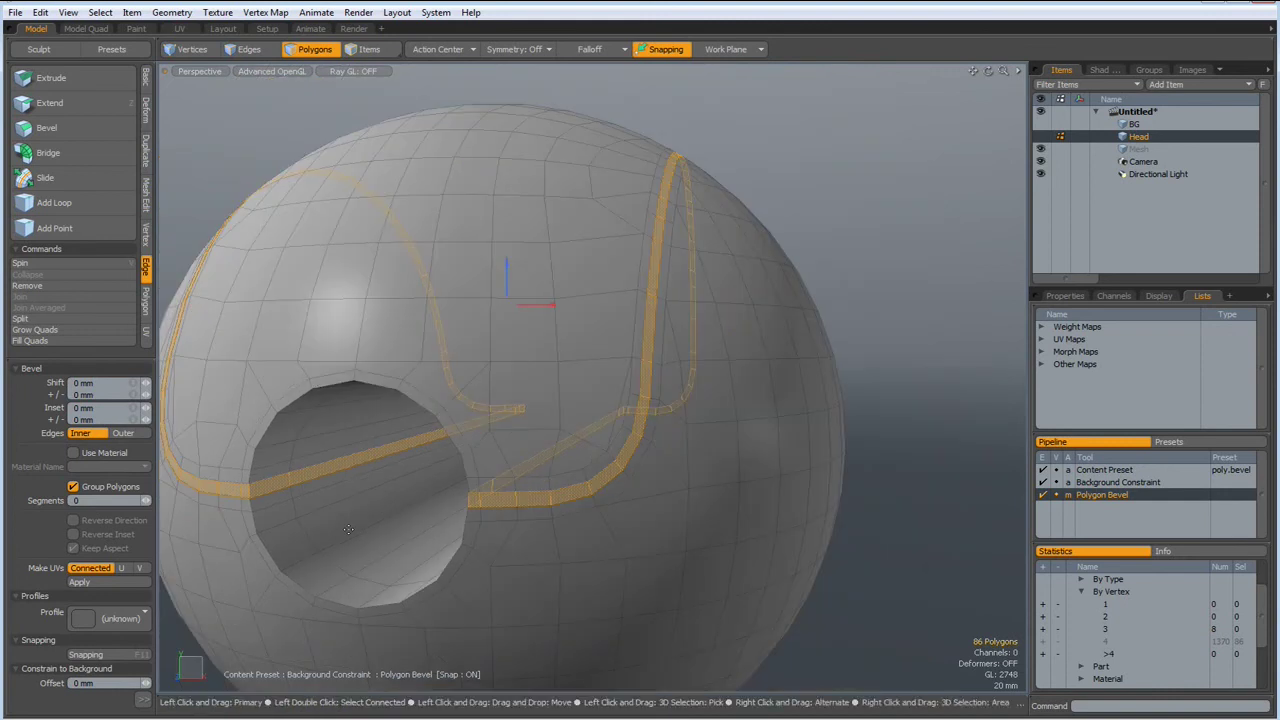
left_click_drag(338, 535, 466, 557, "alt")
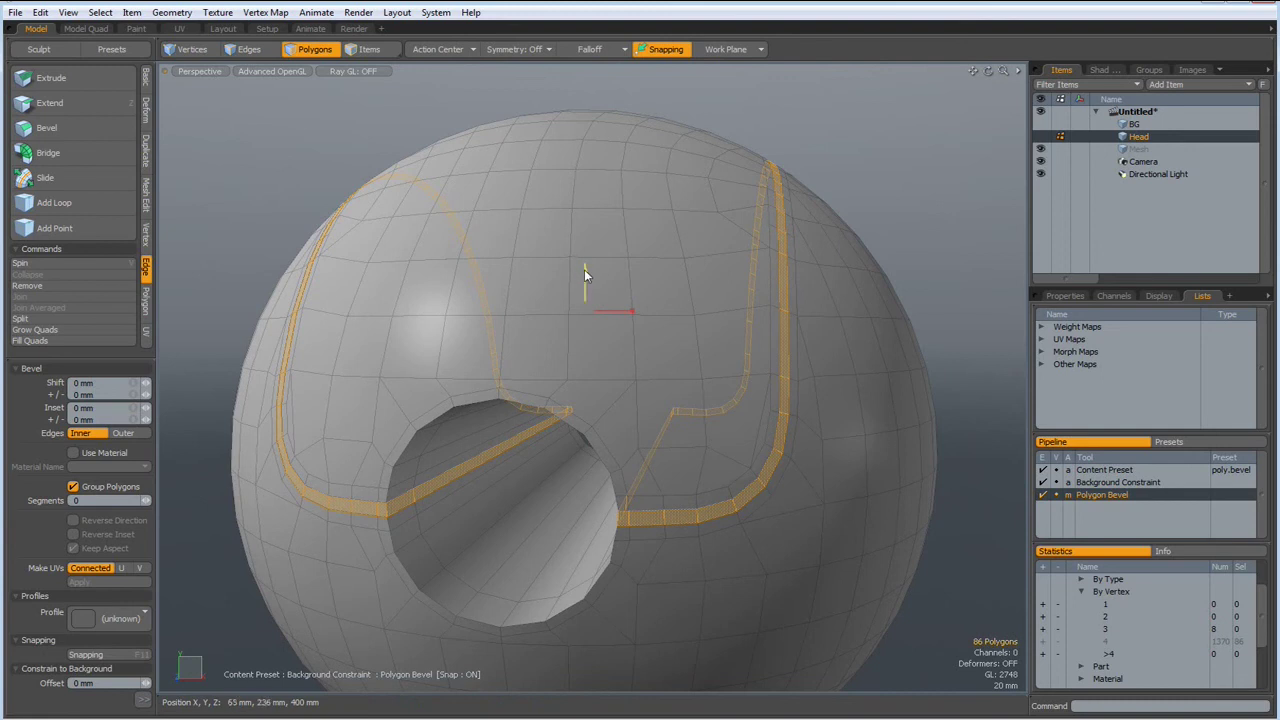
left_click_drag(590, 280, 413, 486)
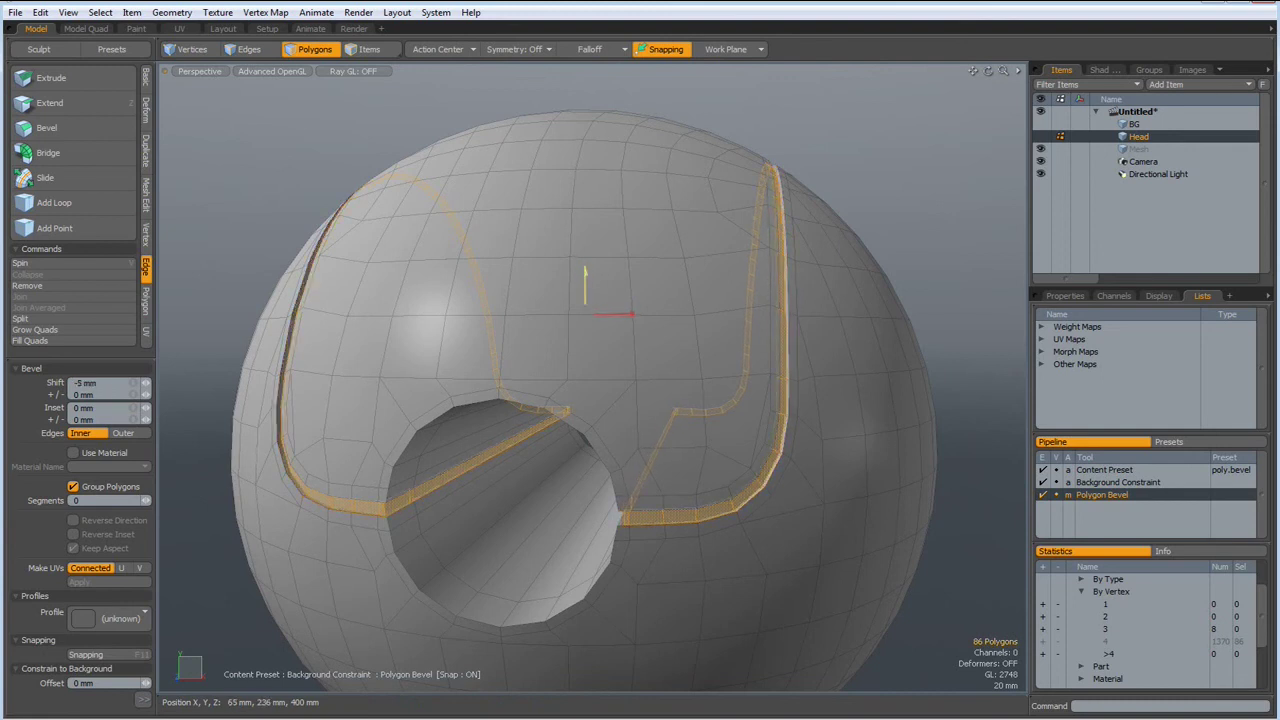
scroll(392, 517, "up", 5)
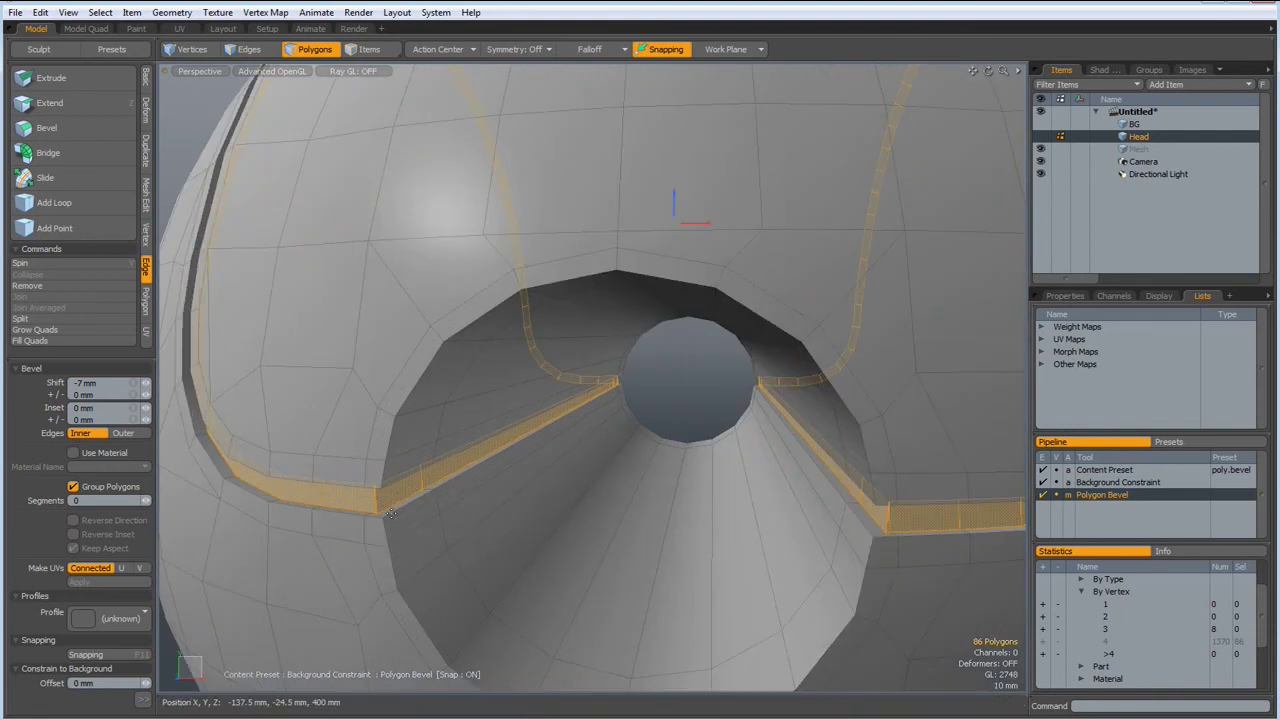
mouse_move(390, 514)
left_mouse_down("alt")
mouse_move(460, 417)
mouse_move(406, 457)
mouse_move(382, 445)
mouse_move(400, 400)
mouse_move(416, 449)
mouse_move(408, 492)
left_mouse_up("alt")
key("space")
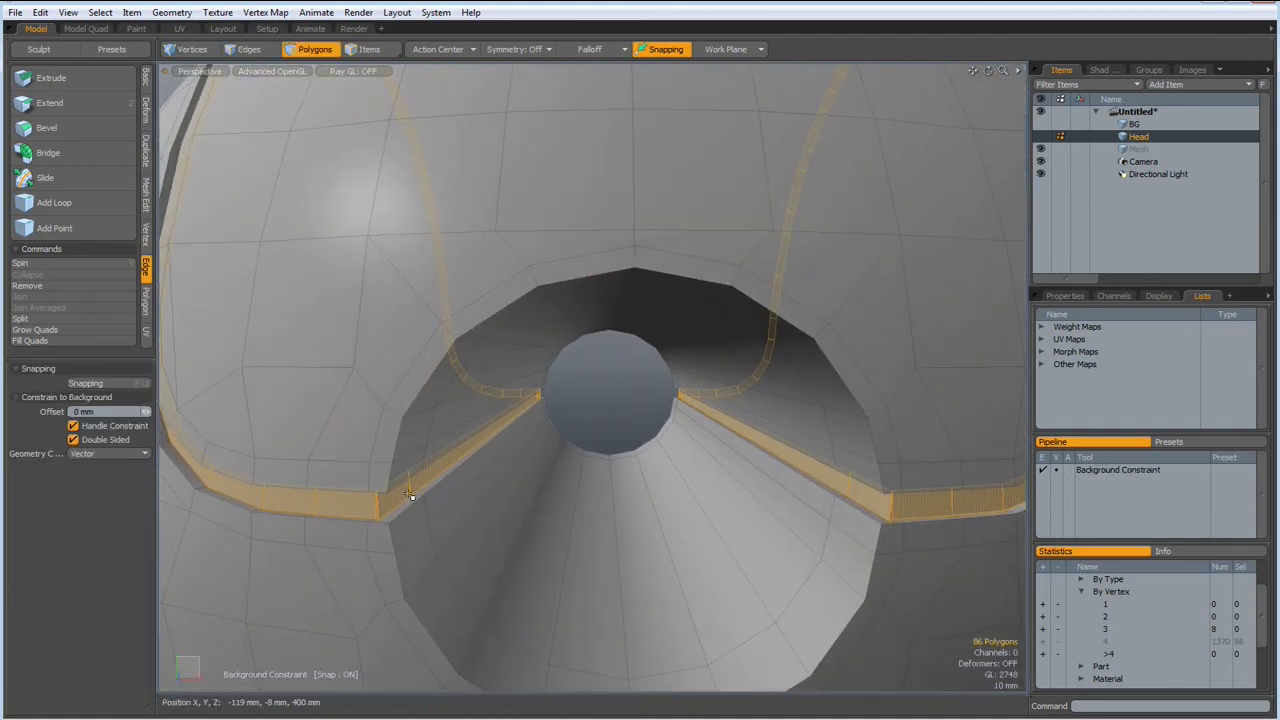
- Clear the selection and preview the grooved eye hole as a SubD surface
left_click(606, 417)
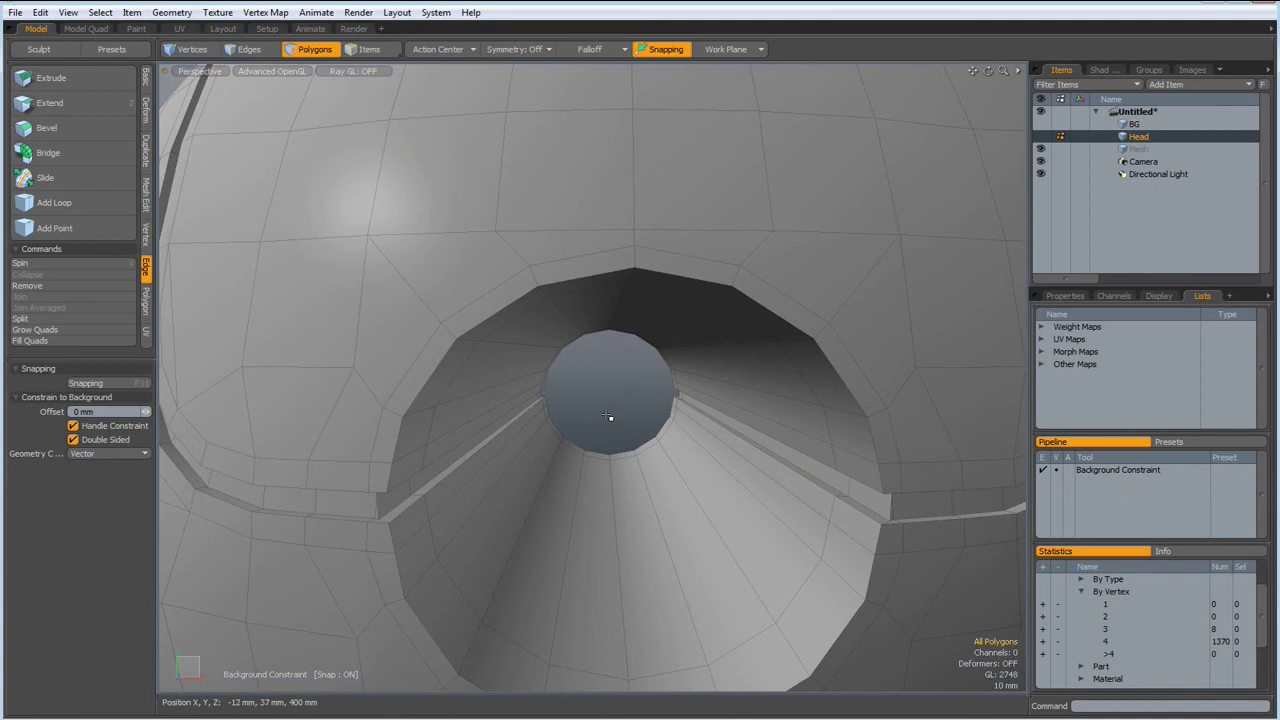
key("Tab")
mouse_move(526, 500)
left_mouse_down("alt")
mouse_move(443, 486)
mouse_move(478, 456)
mouse_move(470, 500)
left_mouse_up("alt")
key("Tab")
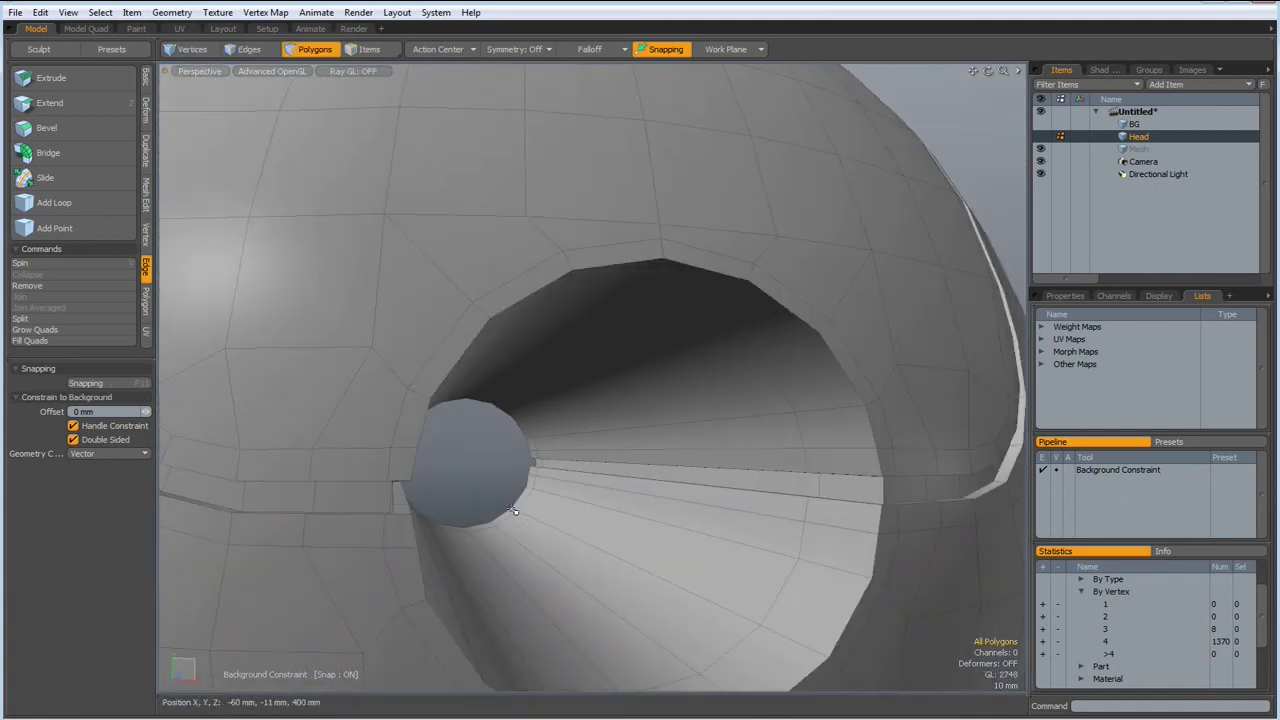
left_click_drag(362, 488, 368, 401, "alt")
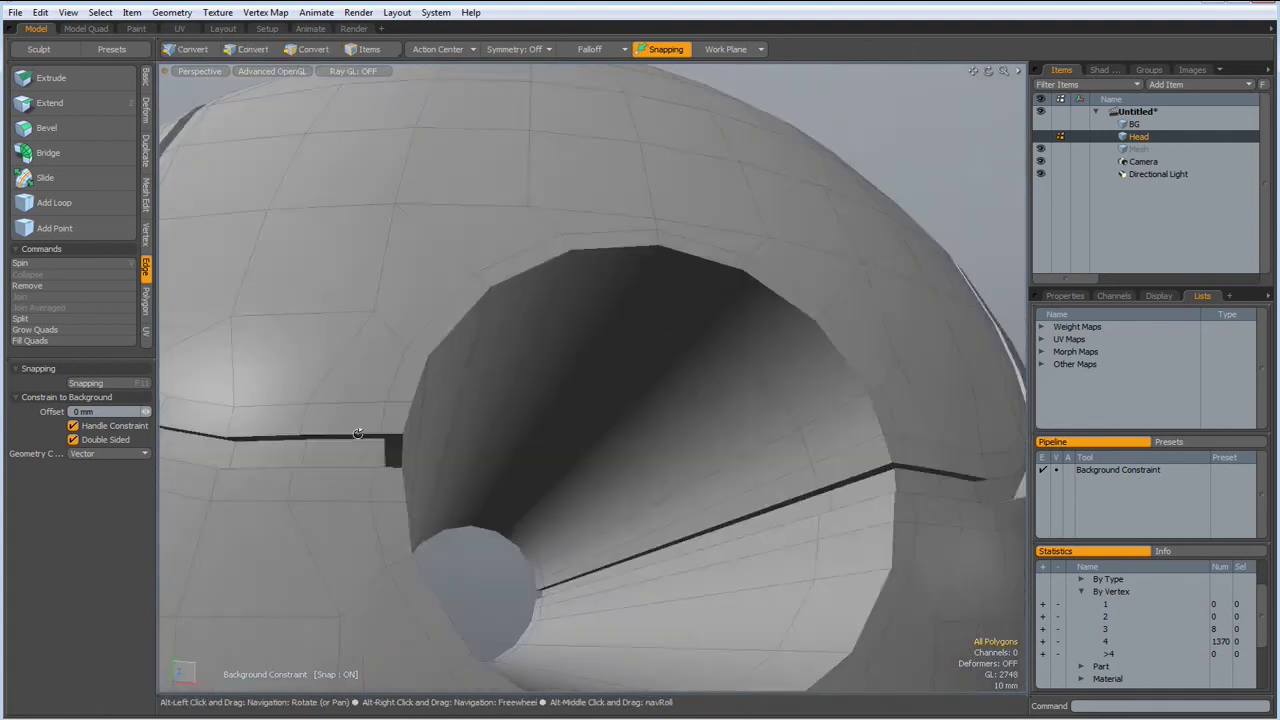
- Select edges crossing the groove and loop-slice a new edge loop along it
key("2")
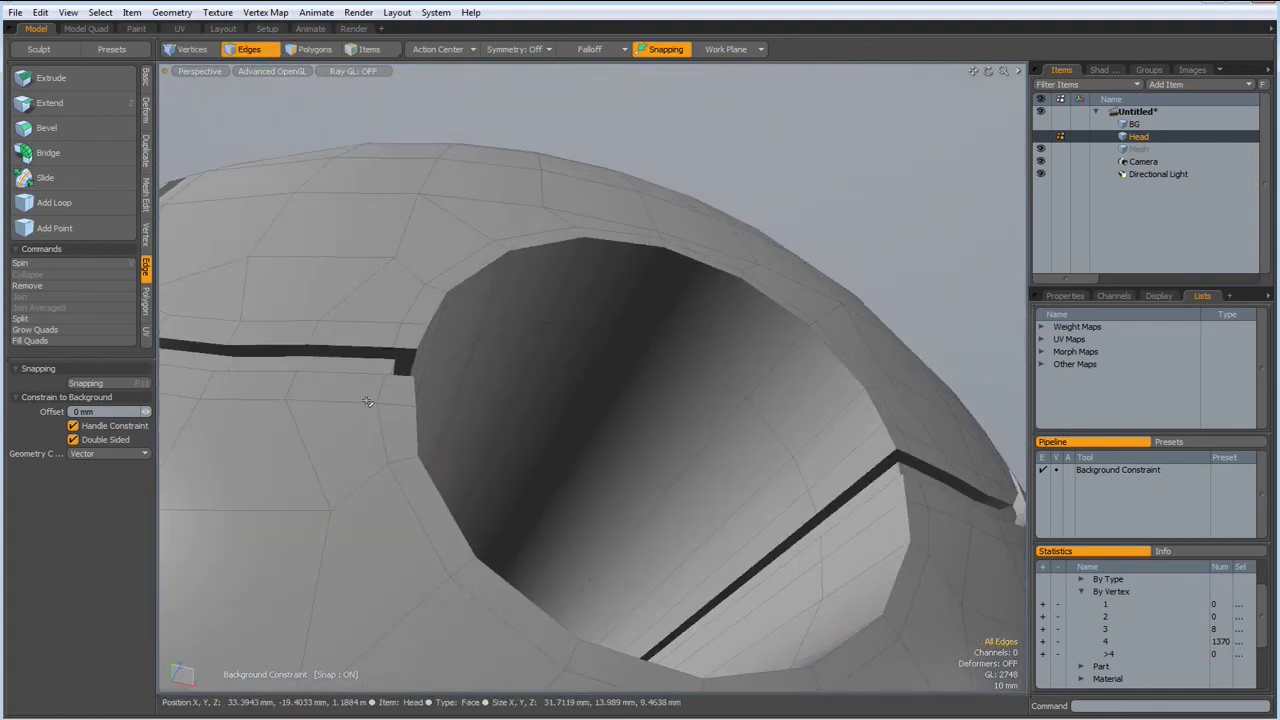
left_click_drag(368, 401, 320, 322, "ctrl+alt")
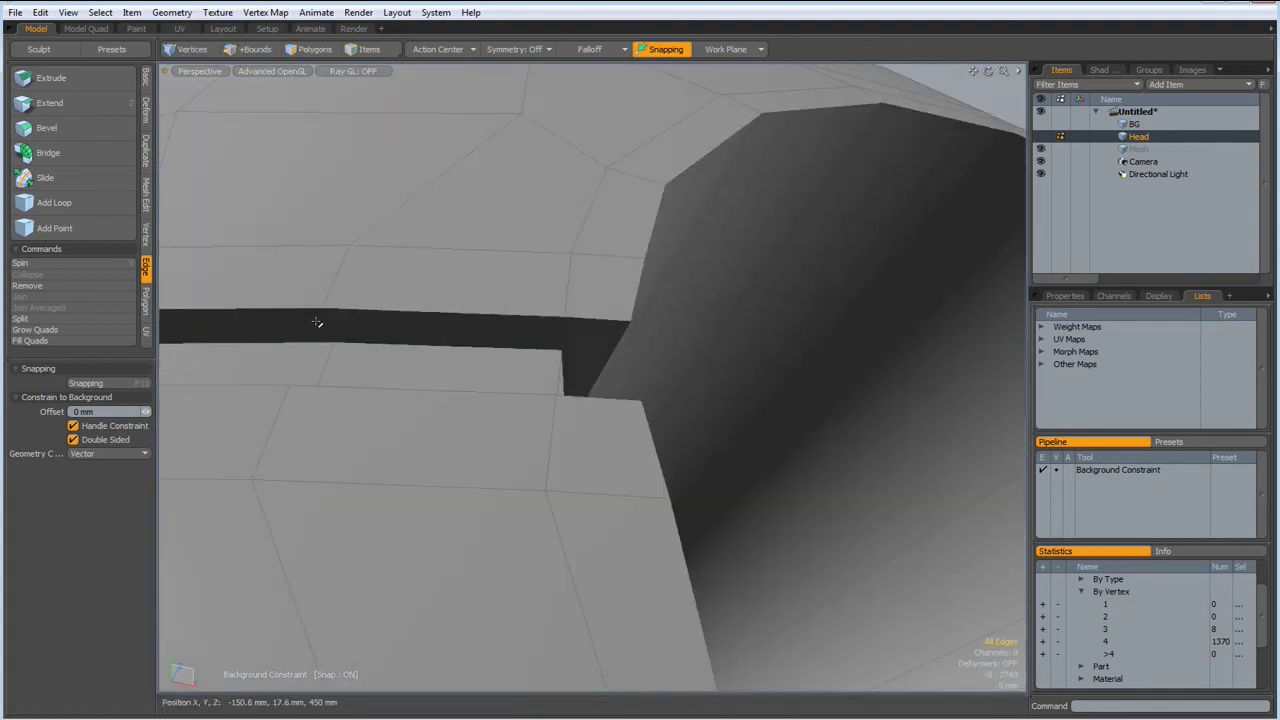
left_click(324, 322)
left_click(336, 366, "shift")
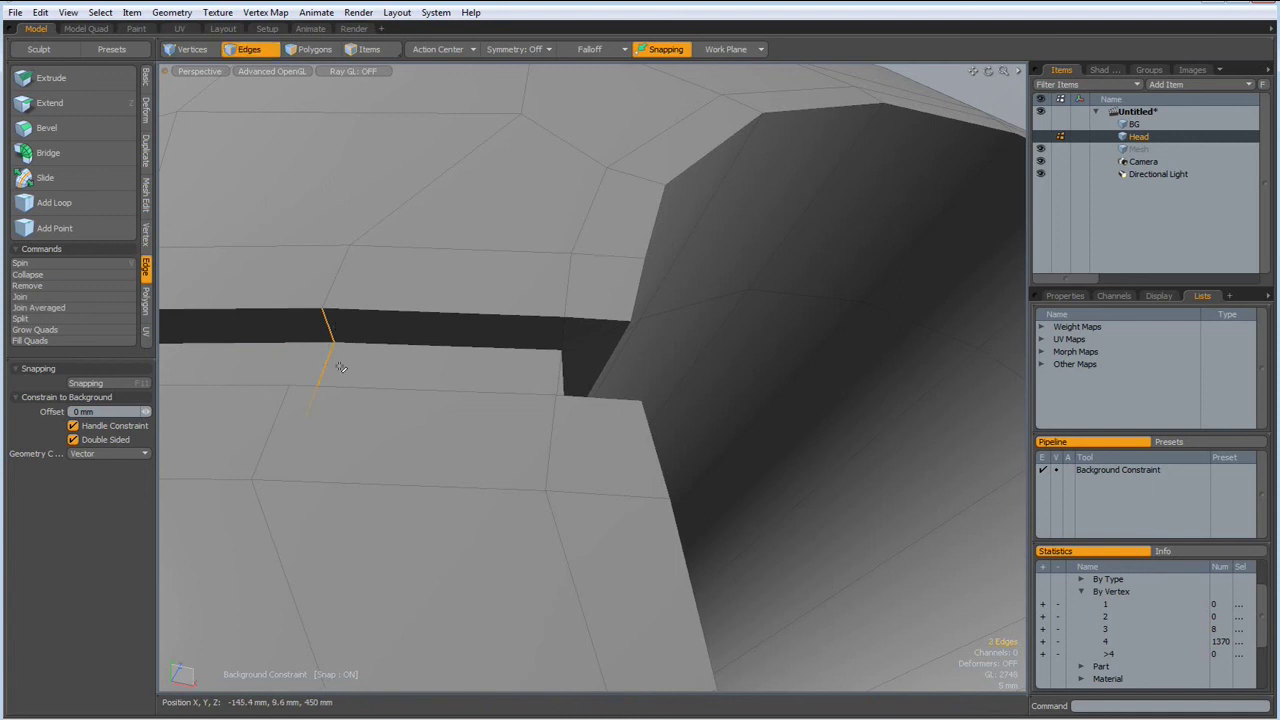
scroll(340, 368, "down", 5)
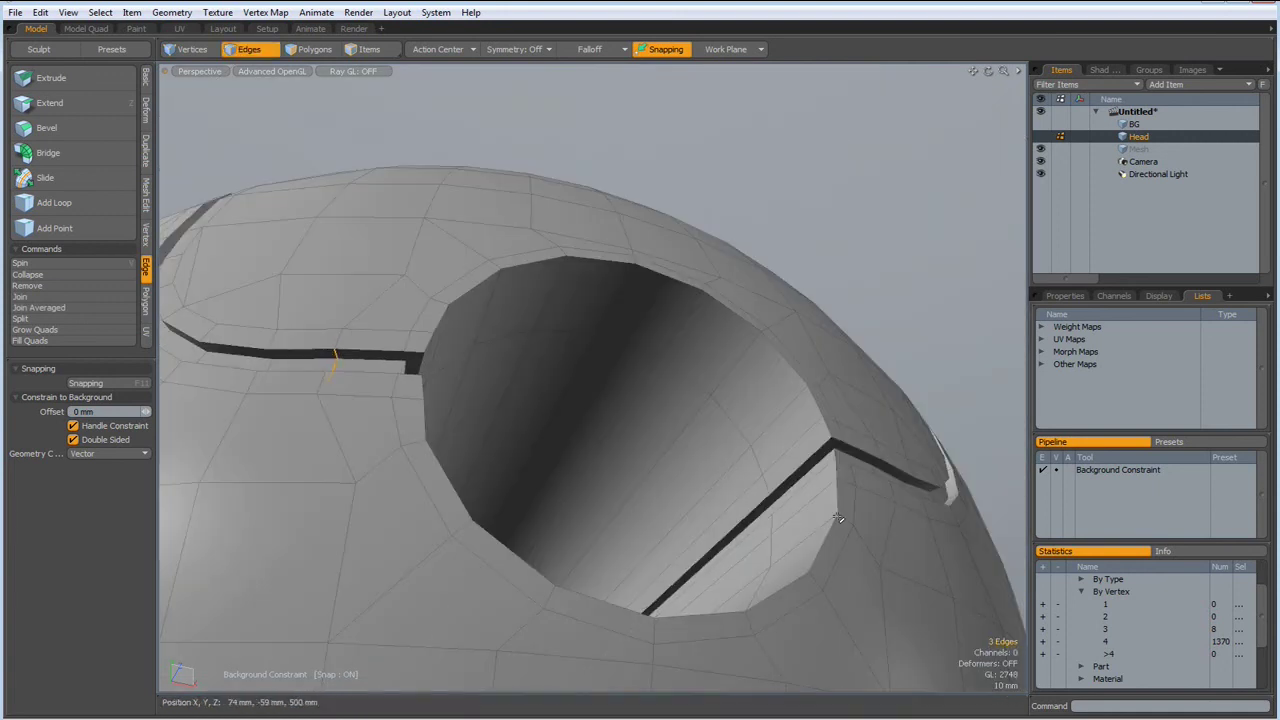
left_click_drag(340, 368, 700, 390, "alt")
scroll(775, 400, "up", 5)
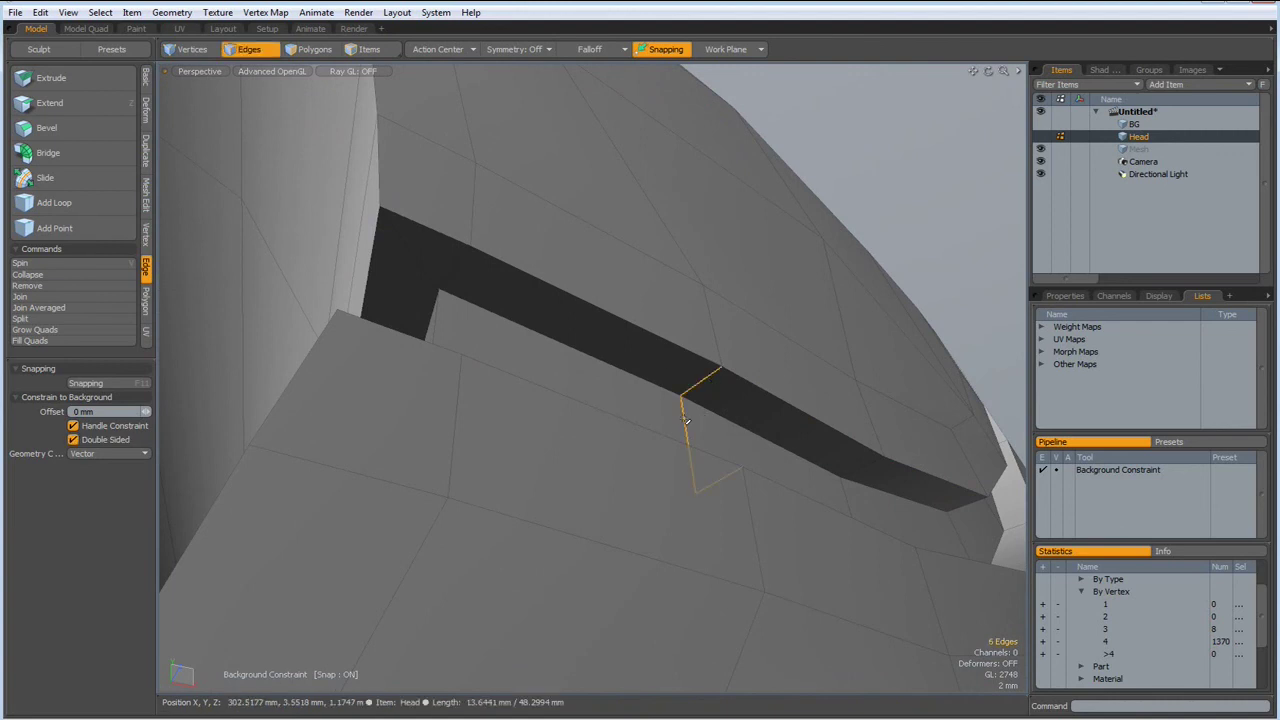
key("alt+c")
left_click(688, 440)
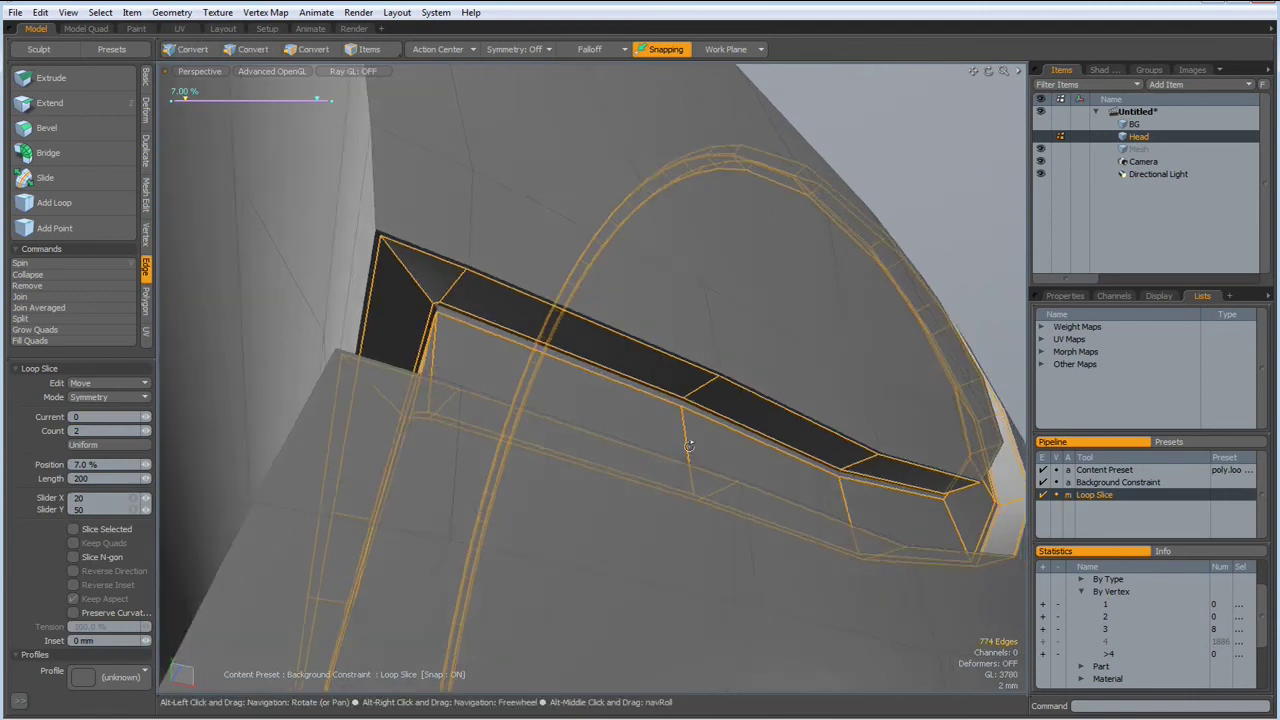
mouse_move(688, 445)
left_mouse_down("alt")
mouse_move(703, 469)
mouse_move(735, 469)
mouse_move(965, 298)
left_mouse_up("alt")
key("space")
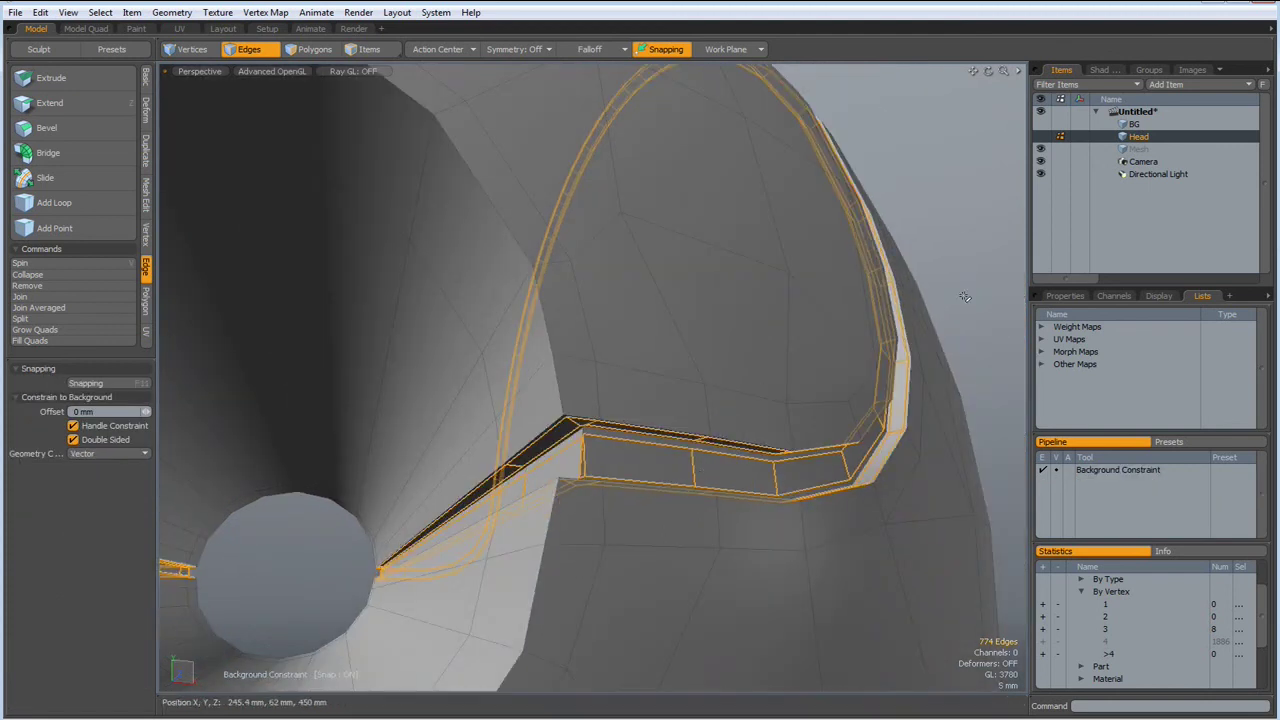
left_click(998, 240)
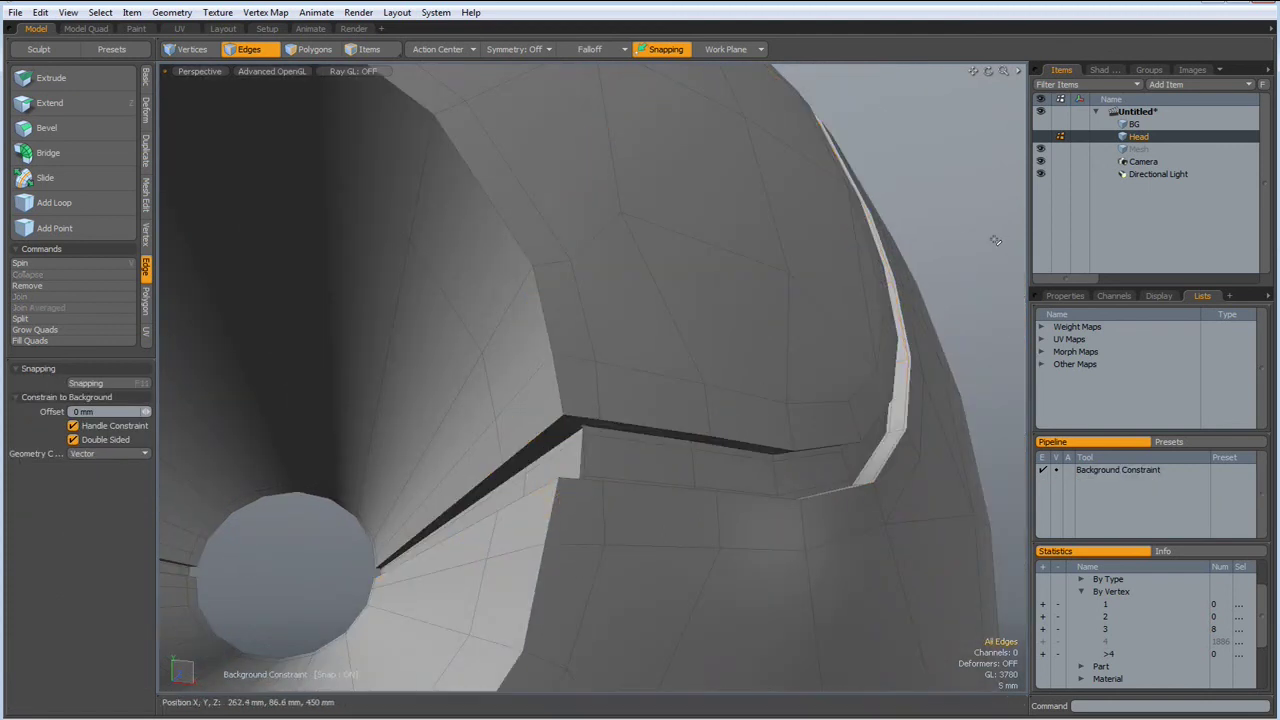
- Select all polygons of the recessed groove loop on both sides of the hole
key("3")
left_click_drag(666, 466, 707, 466)
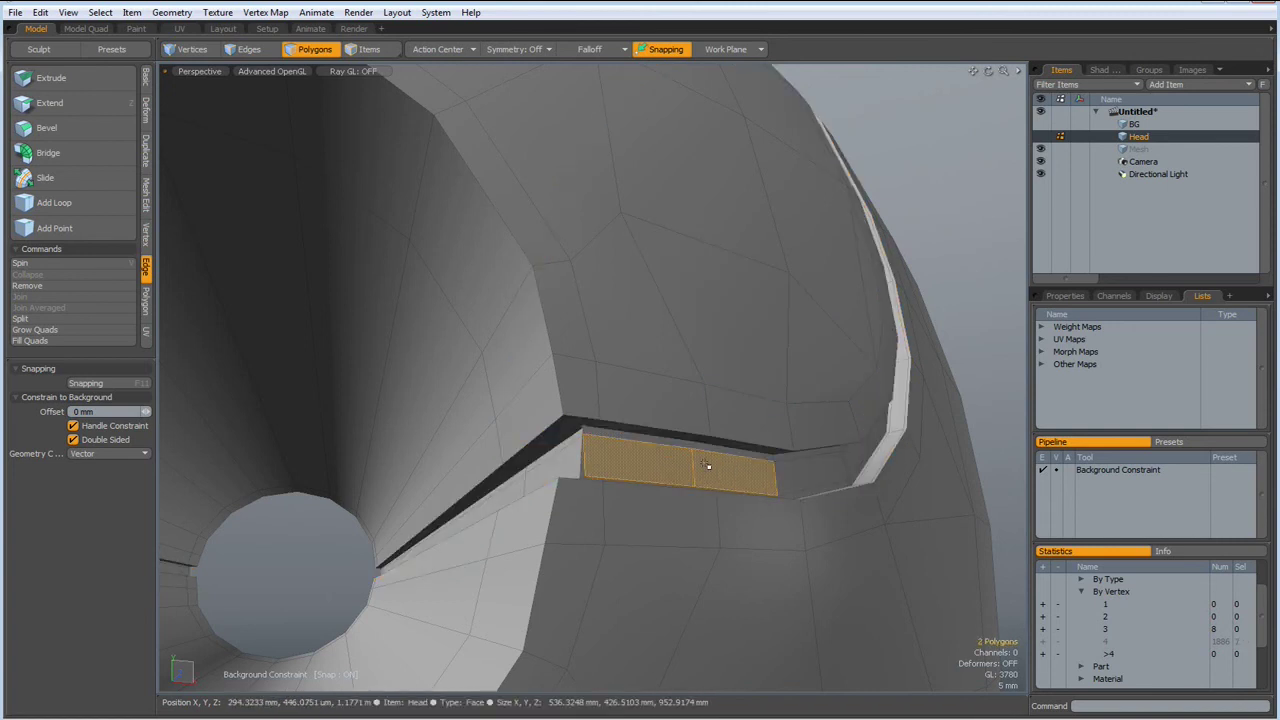
key("l")
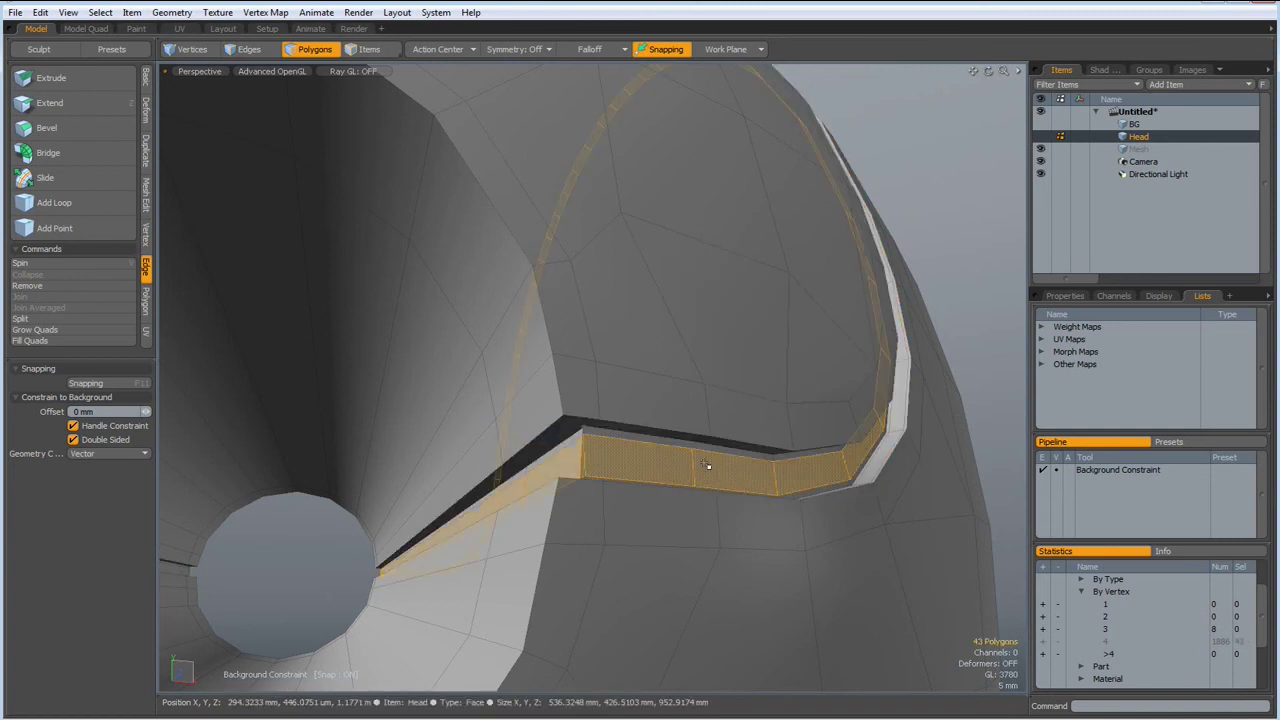
key("a")
scroll(343, 474, "up", 5)
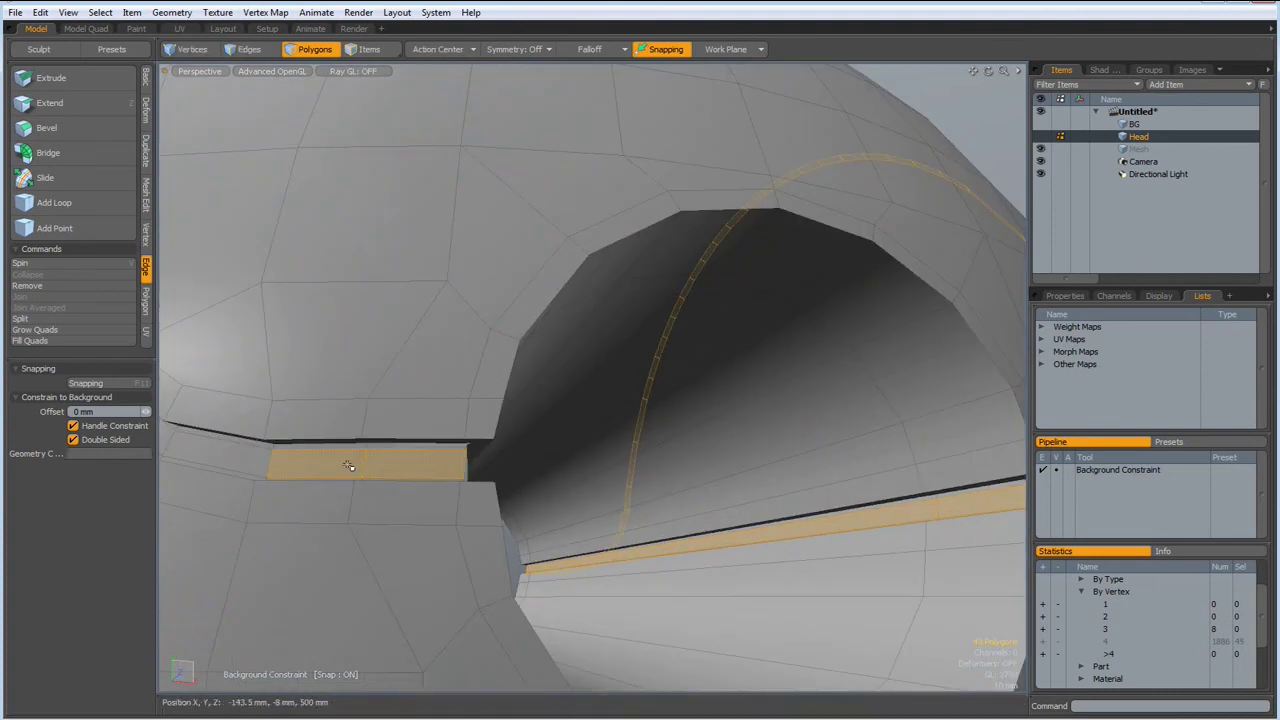
double_click(348, 466)
key("a")
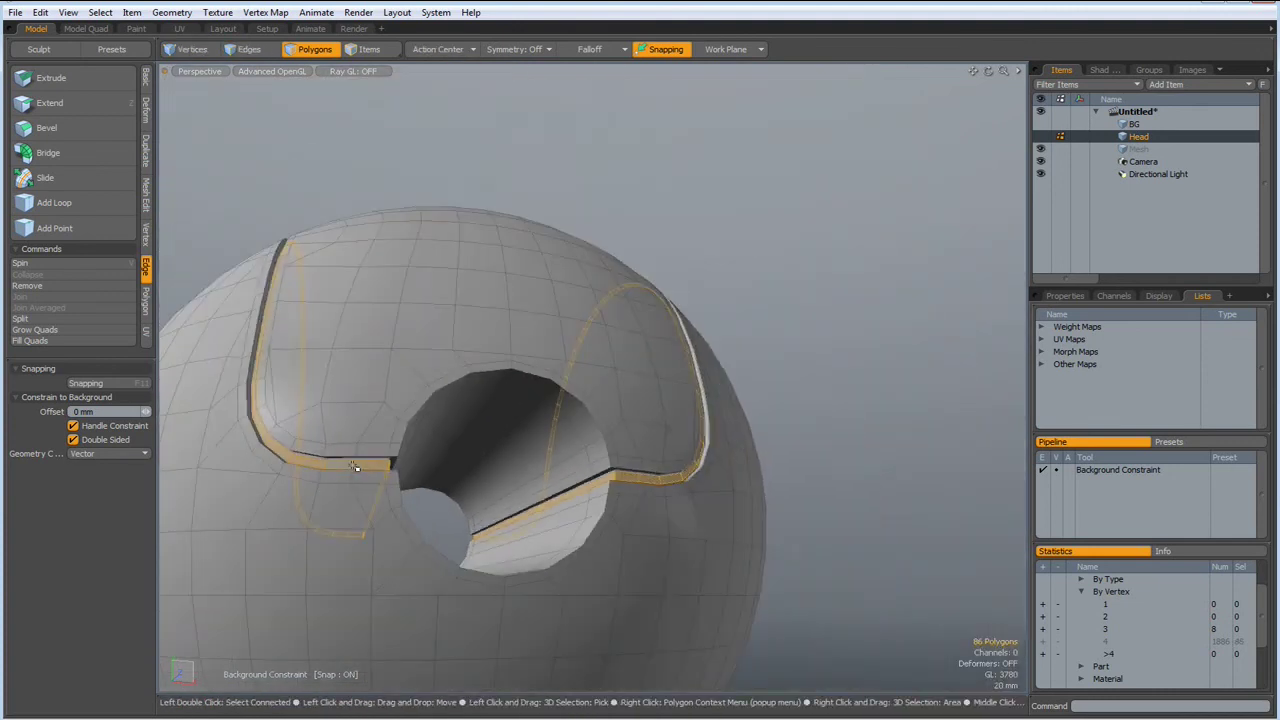
left_click_drag(350, 466, 388, 445, "alt")
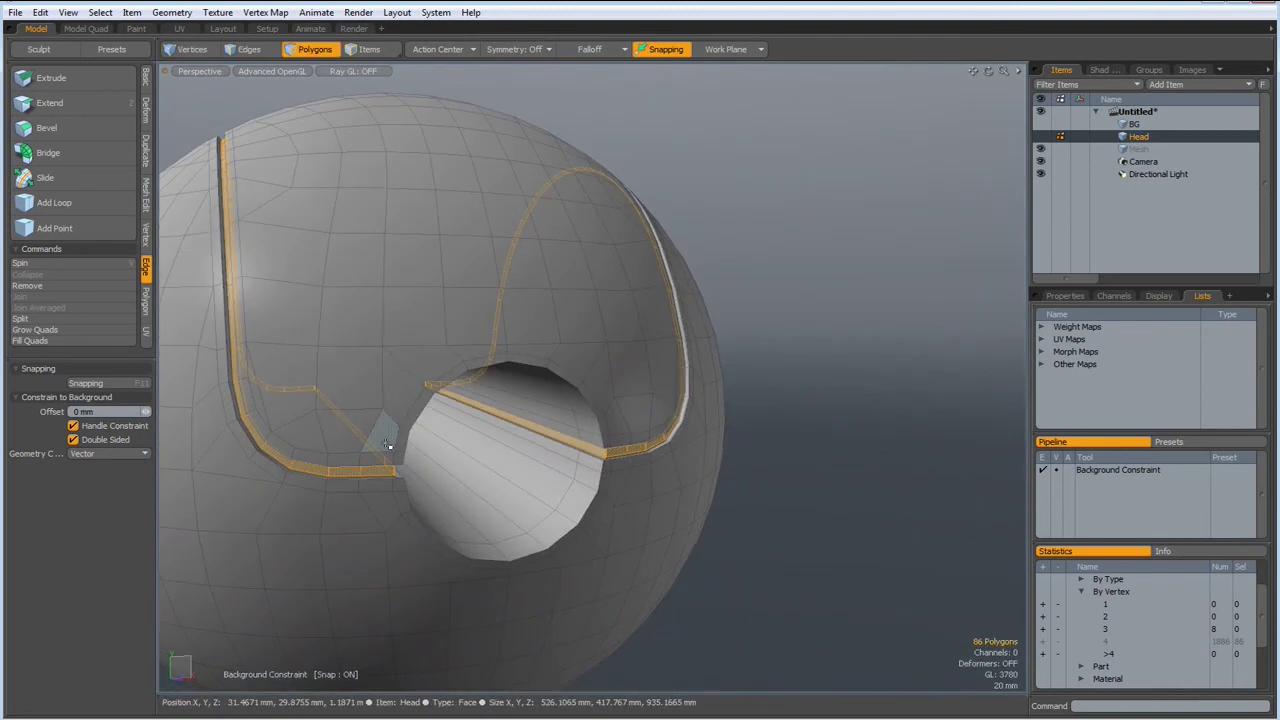
- Assign a new black material named 'Seam' to the groove and clear the selection
key("m")
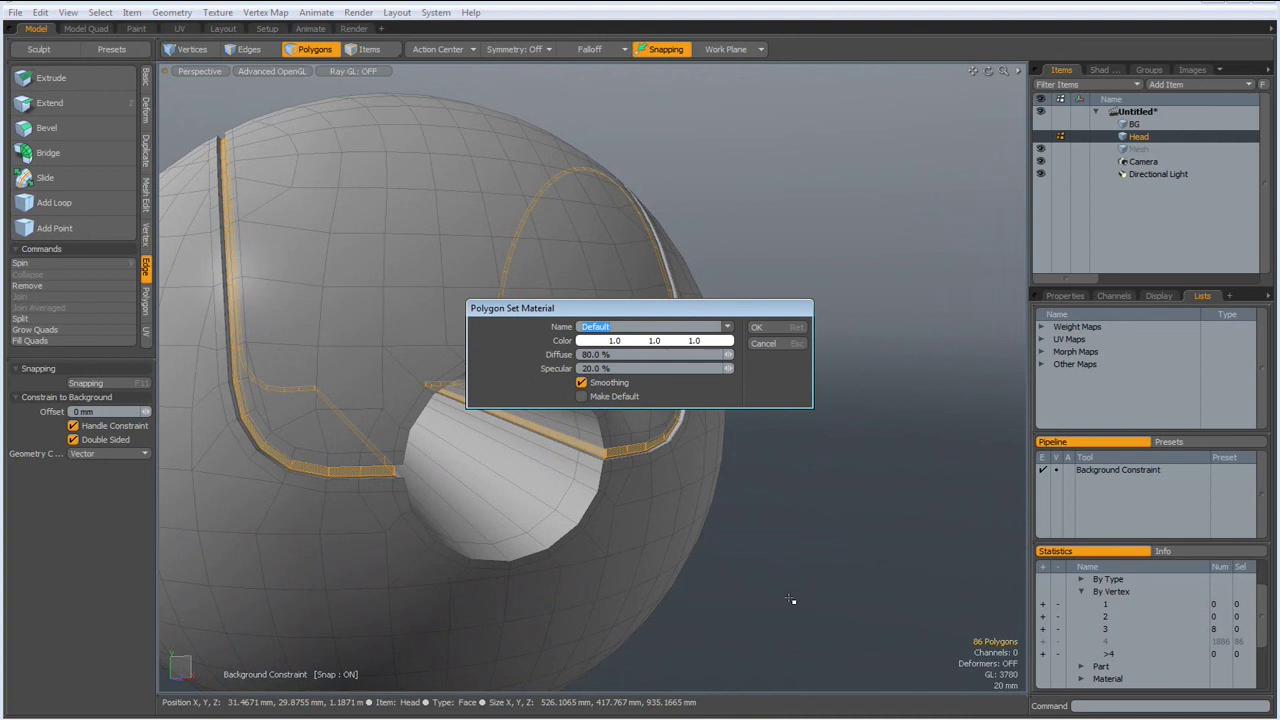
type("Seam")
left_click(722, 340)
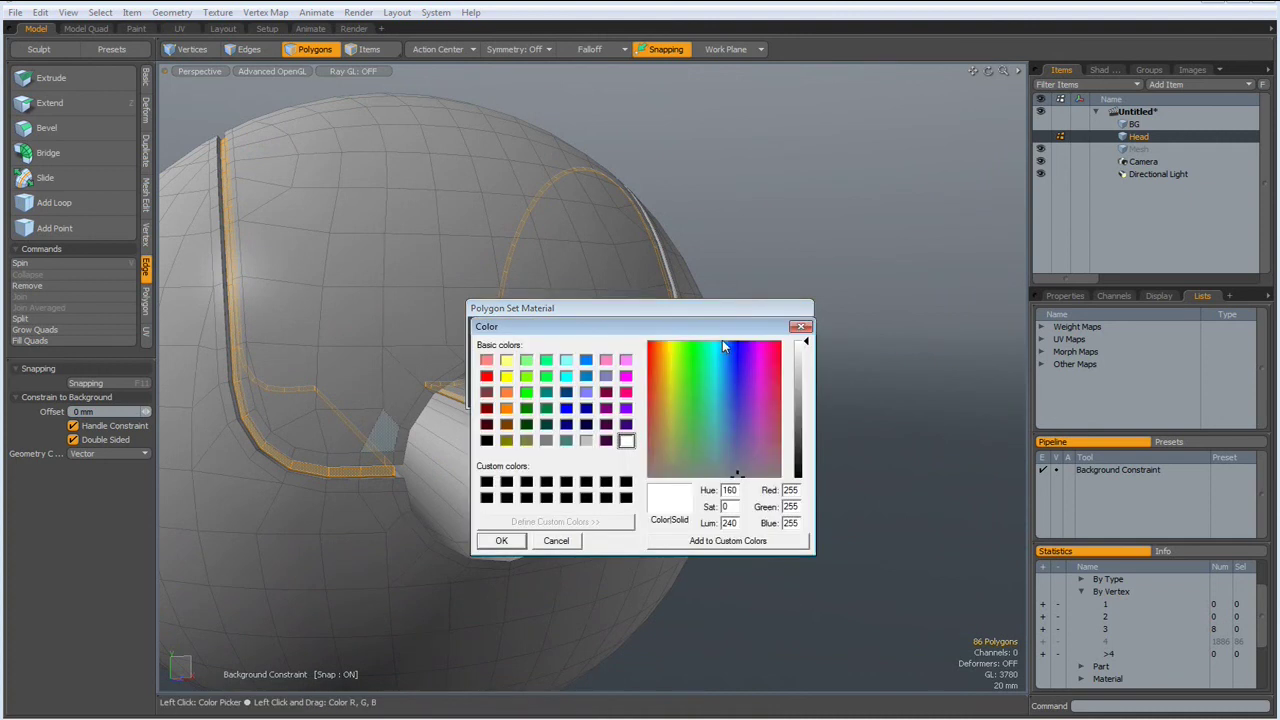
left_click(799, 476)
left_click(519, 541)
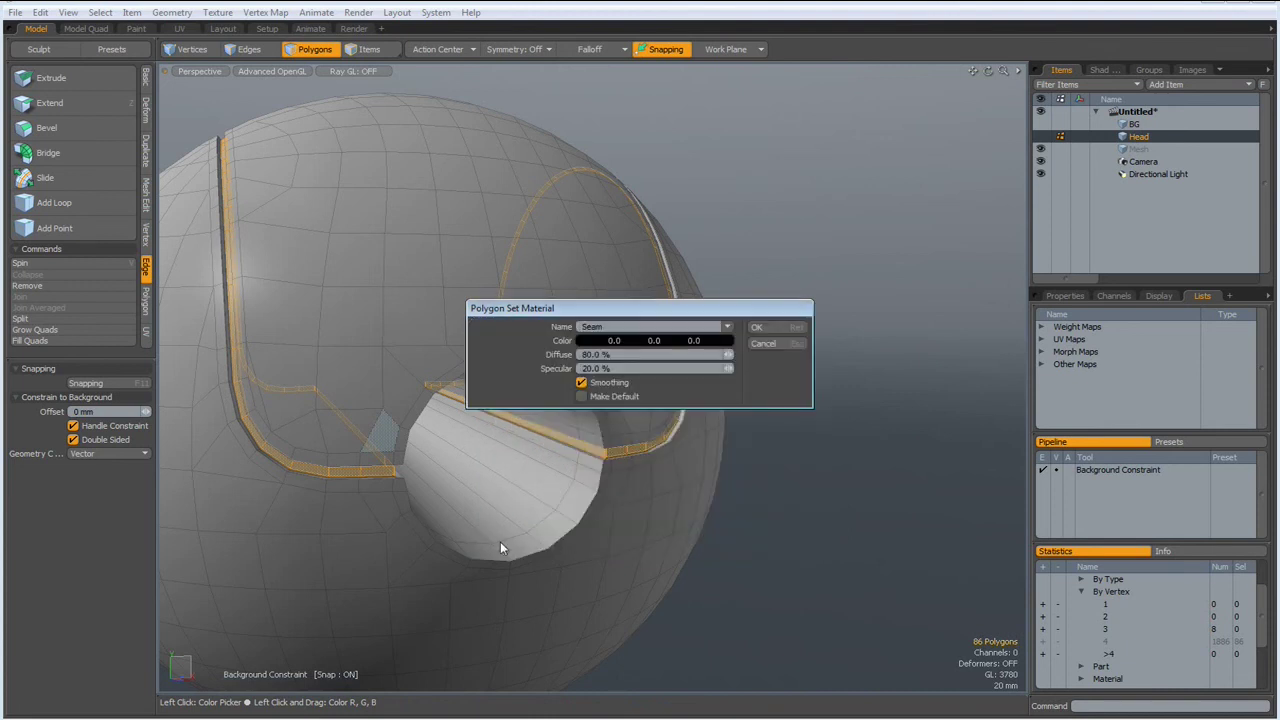
left_click(781, 330)
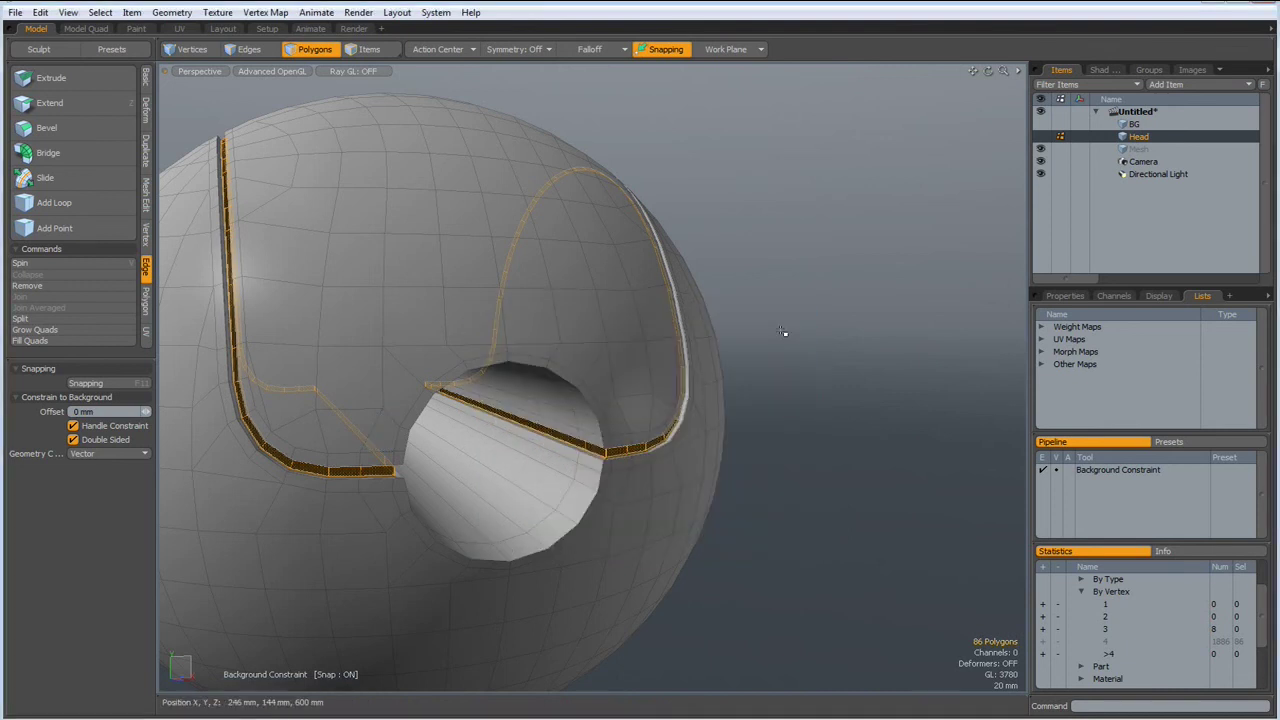
left_click(812, 482)
mouse_move(737, 548)
left_mouse_down("alt")
mouse_move(766, 543)
mouse_move(782, 559)
left_mouse_up("alt")
scroll(782, 559, "down", 3)
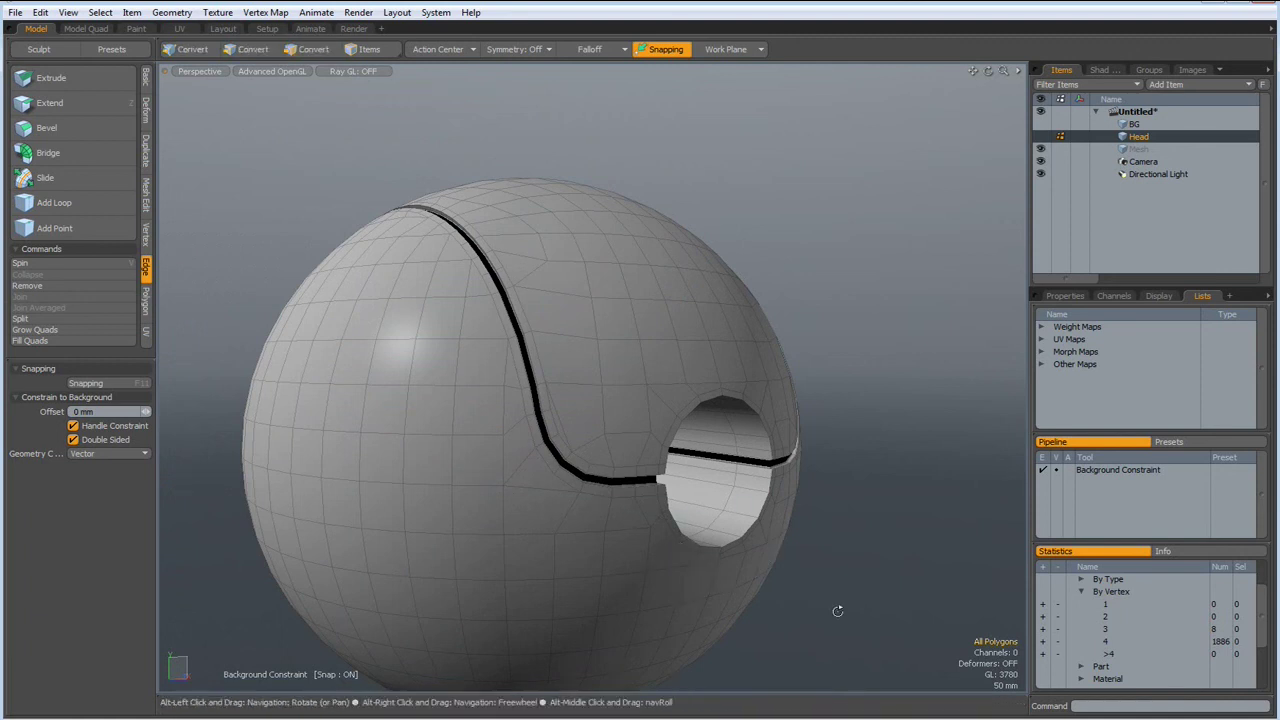
left_click_drag(825, 602, 780, 531, "alt")
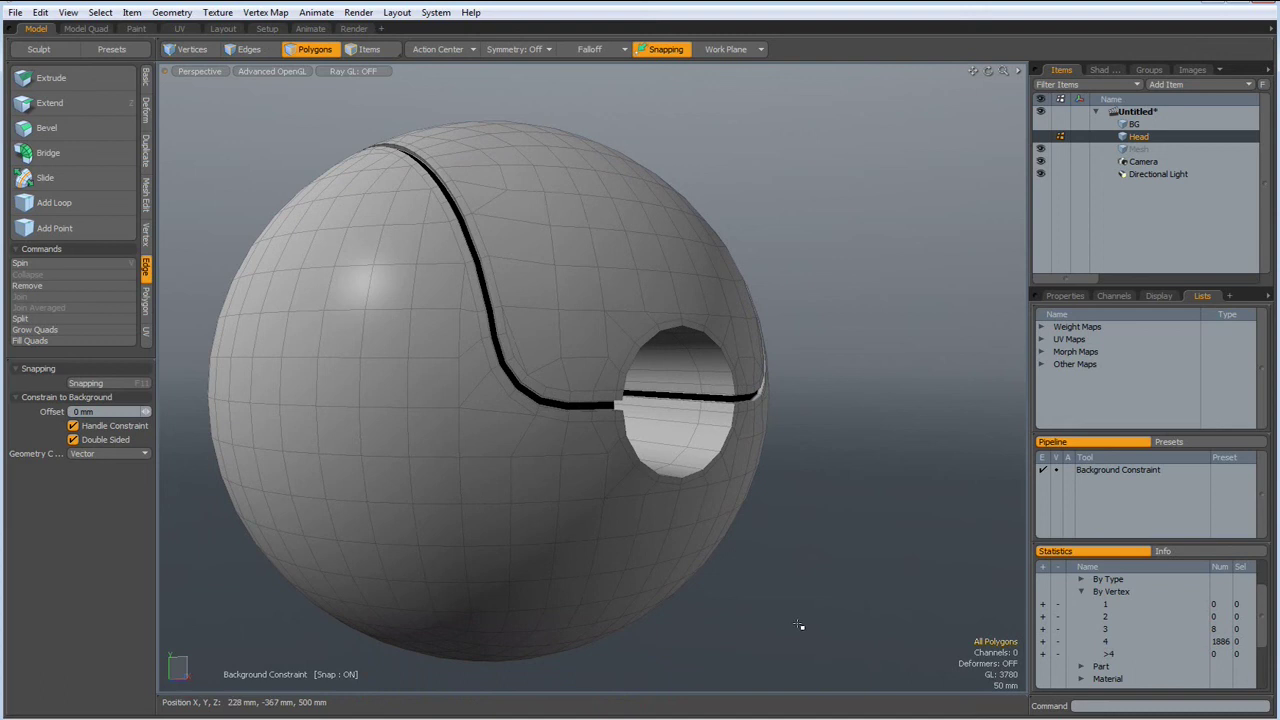
- Turn off the wireframe overlay from the Alt+Q menu and orbit the smoothed head
key("alt+q")
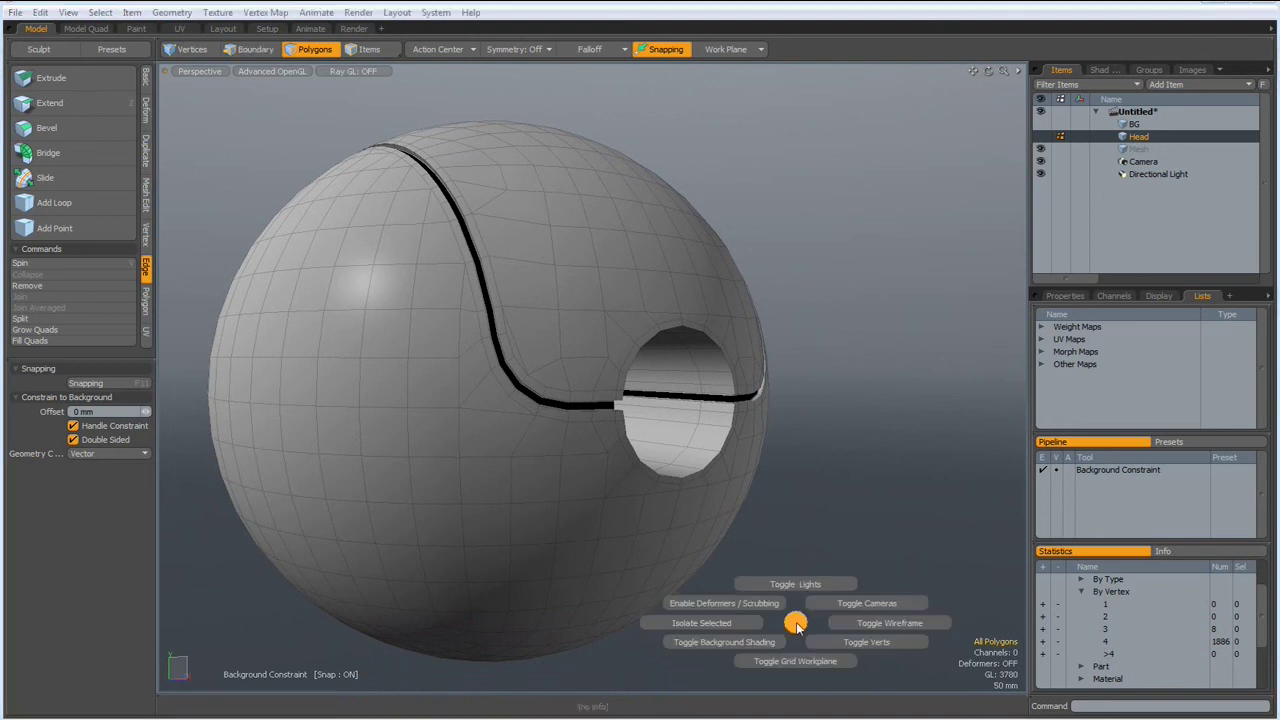
left_click(853, 623)
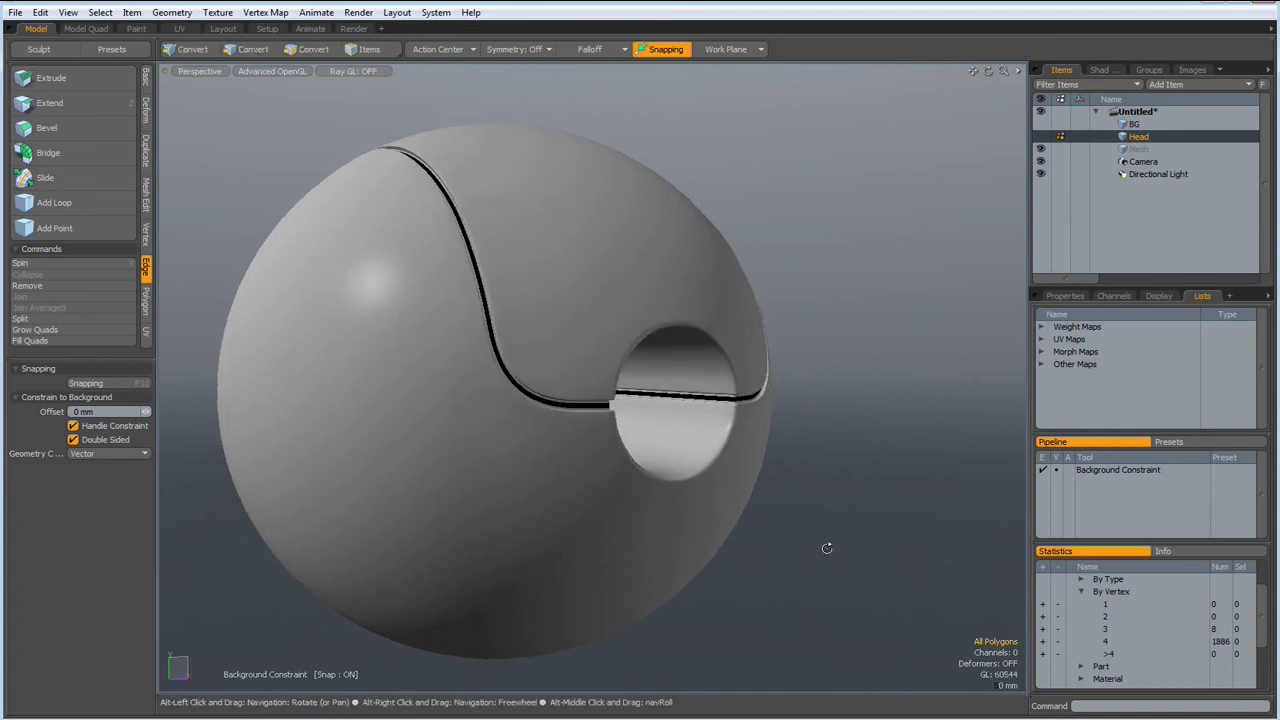
mouse_move(838, 555)
left_mouse_down("alt")
mouse_move(802, 549)
mouse_move(761, 514)
mouse_move(774, 534)
mouse_move(785, 504)
mouse_move(763, 517)
mouse_move(724, 490)
left_mouse_up("alt")
key("3")
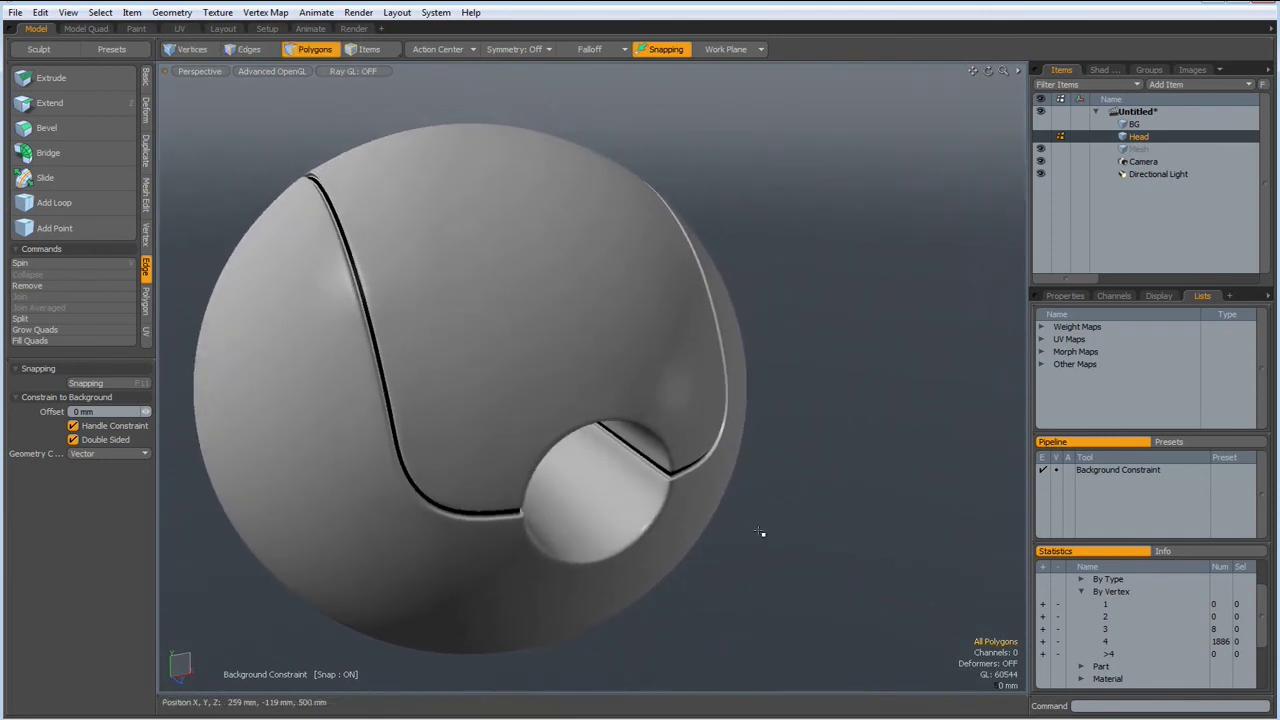